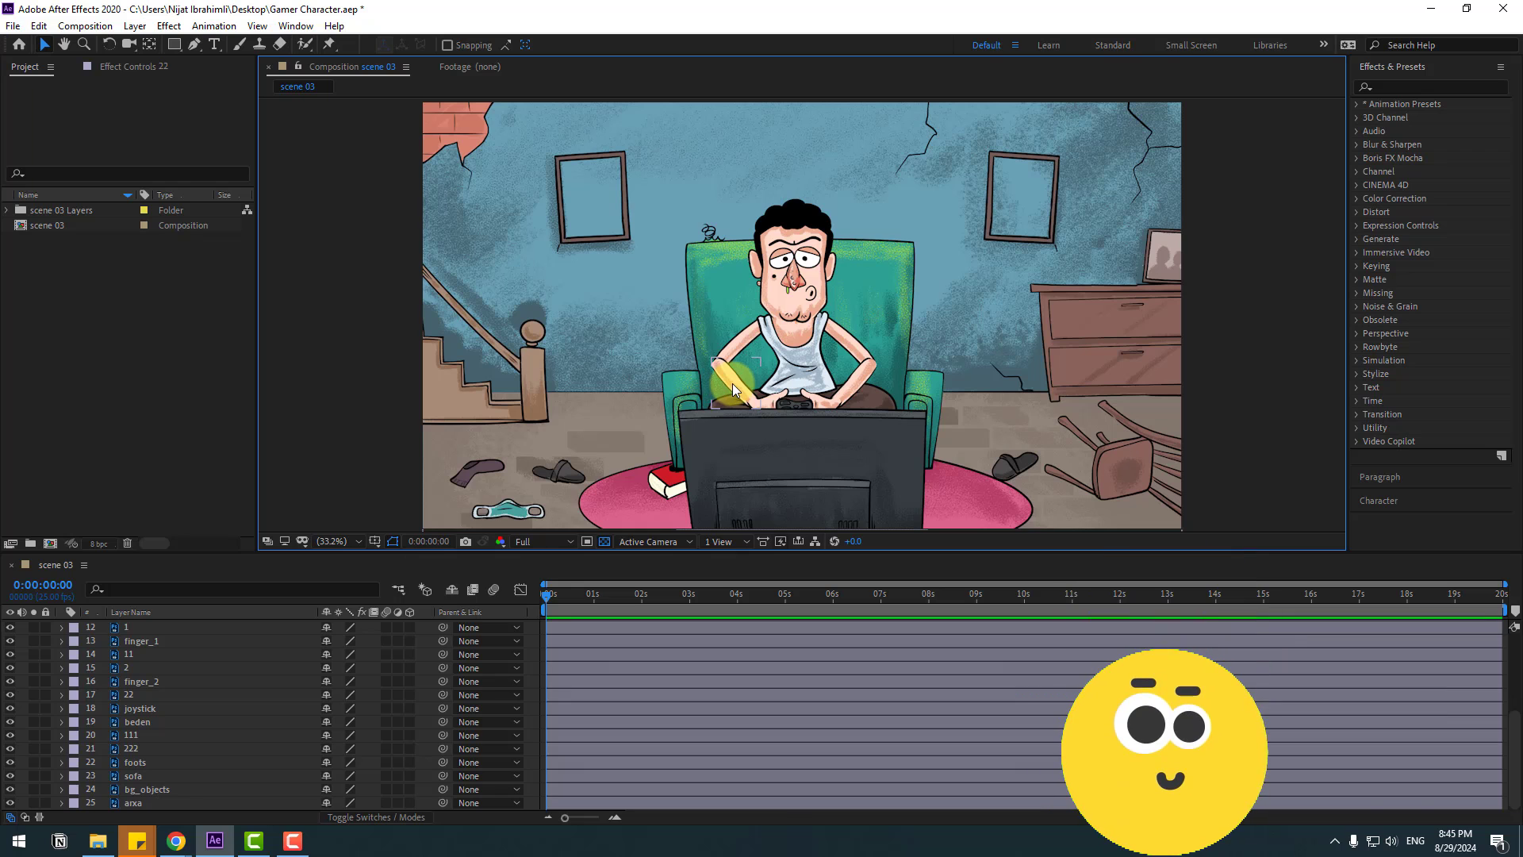
Isolate the arm by soloing layers 2, 22 and 222
left_click(132, 667)
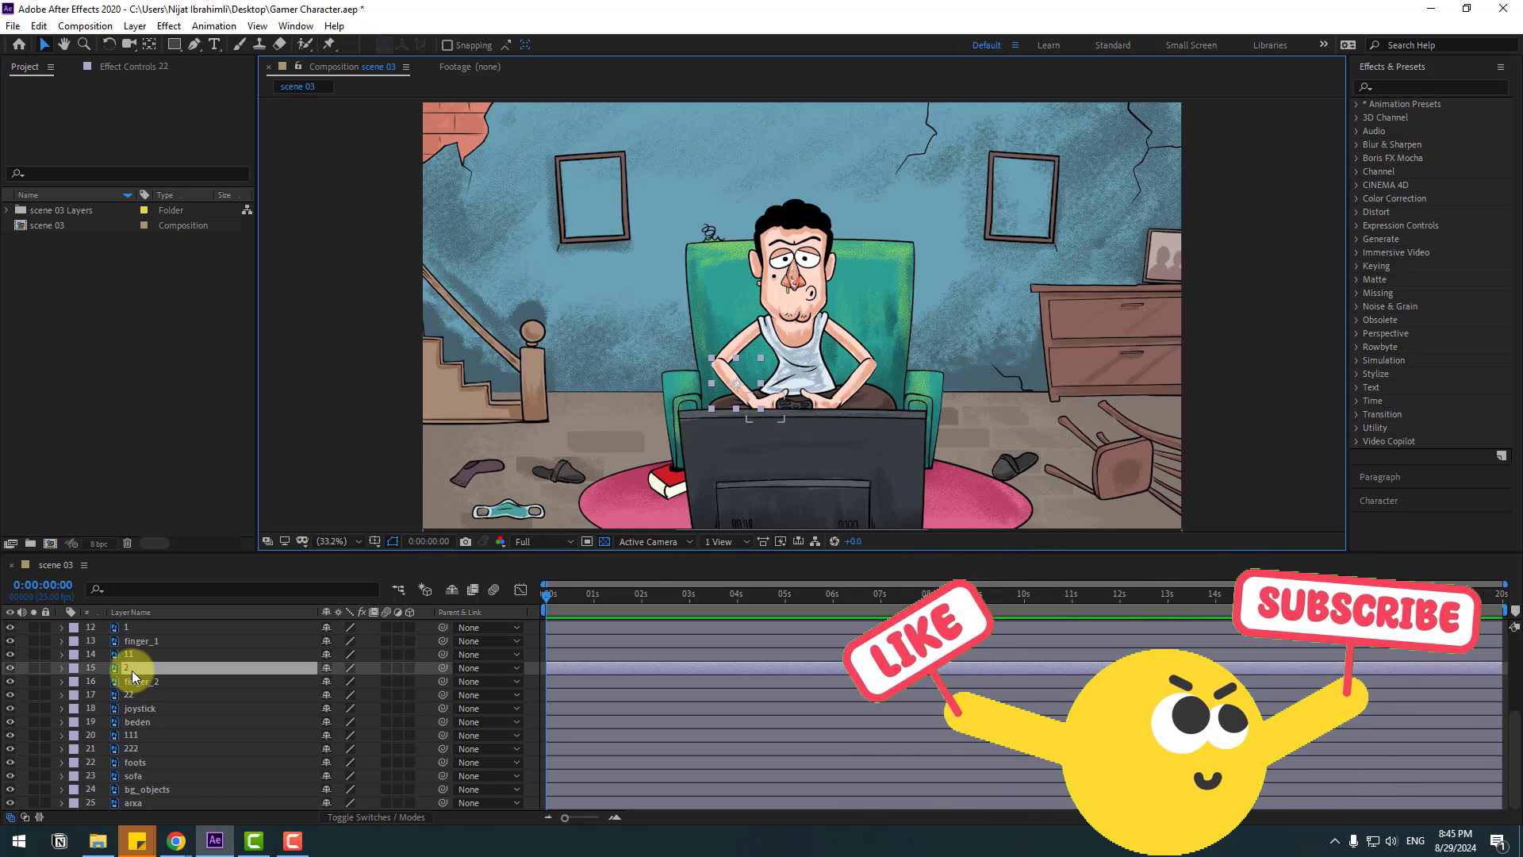
left_click(130, 695, "ctrl")
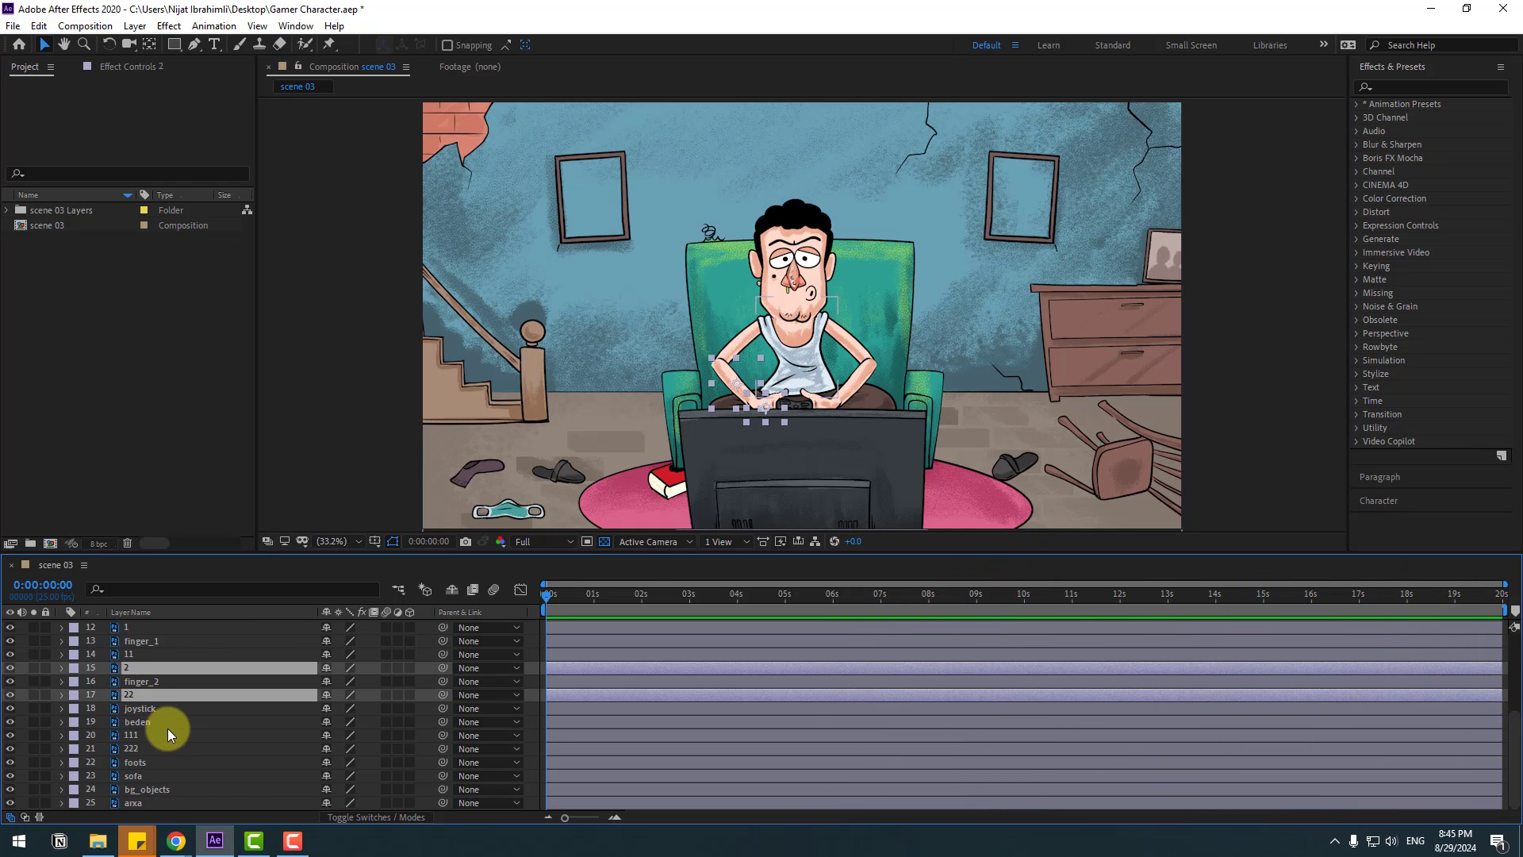
left_click(132, 750, "ctrl")
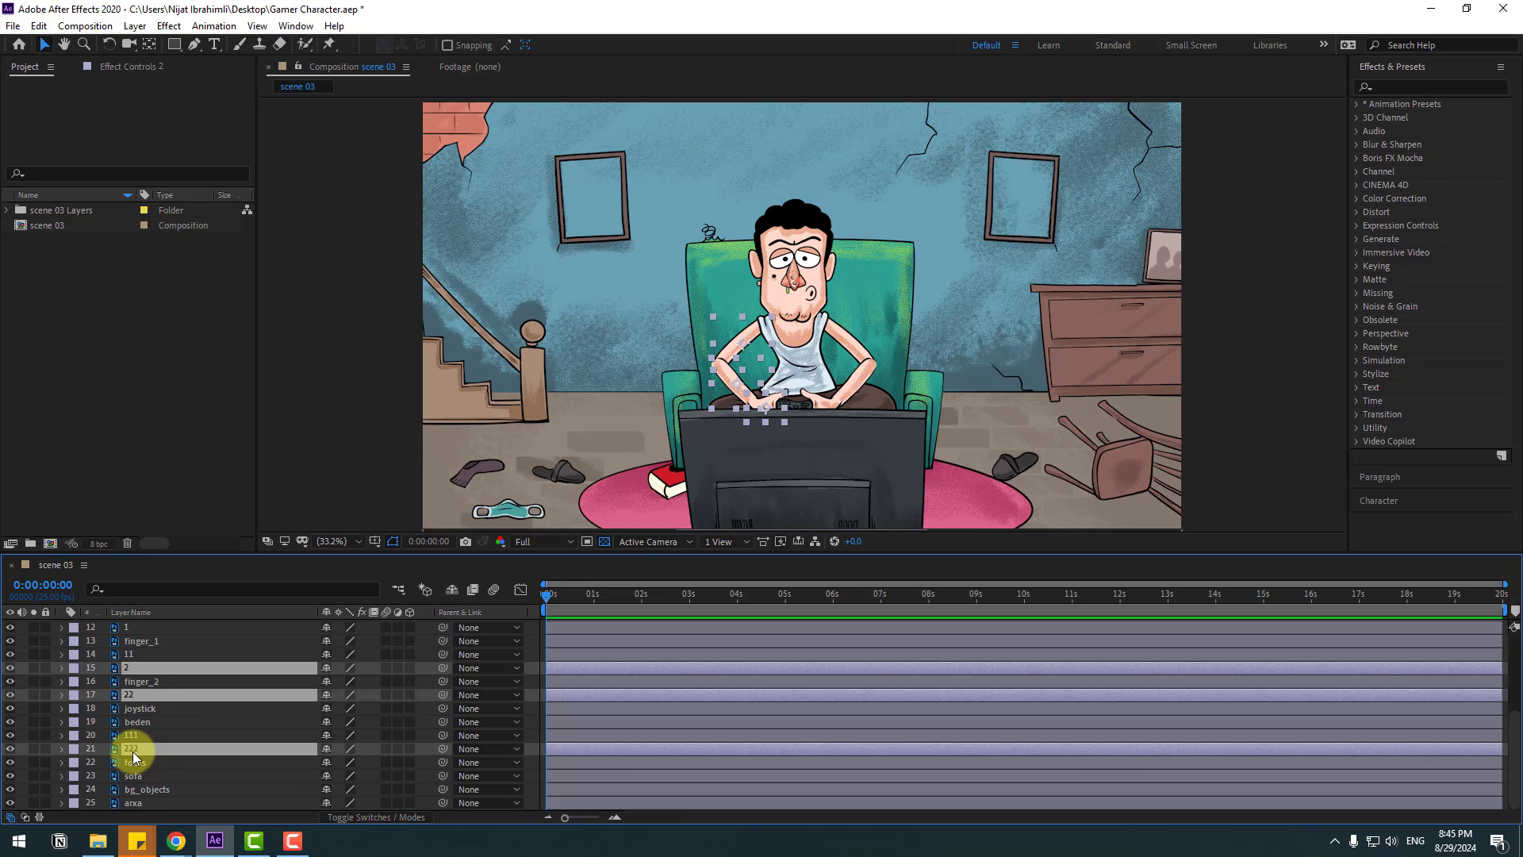
left_click(33, 668)
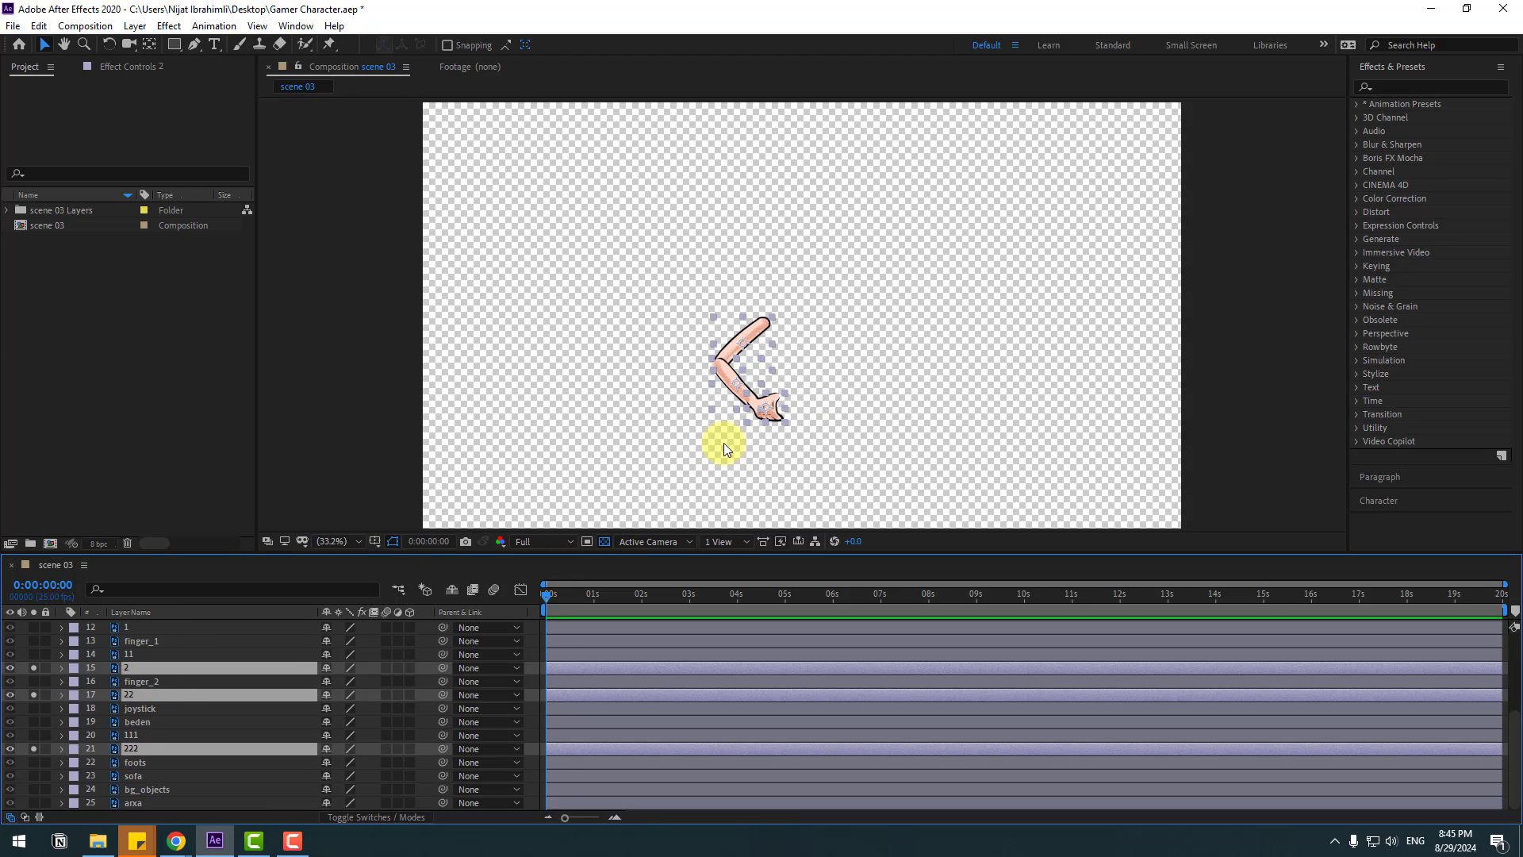
Move the anchor points of layer 222 to the shoulder, layer 22 to the elbow and layer 2 to the wrist
key("slash")
left_click_drag(632, 390, 704, 247)
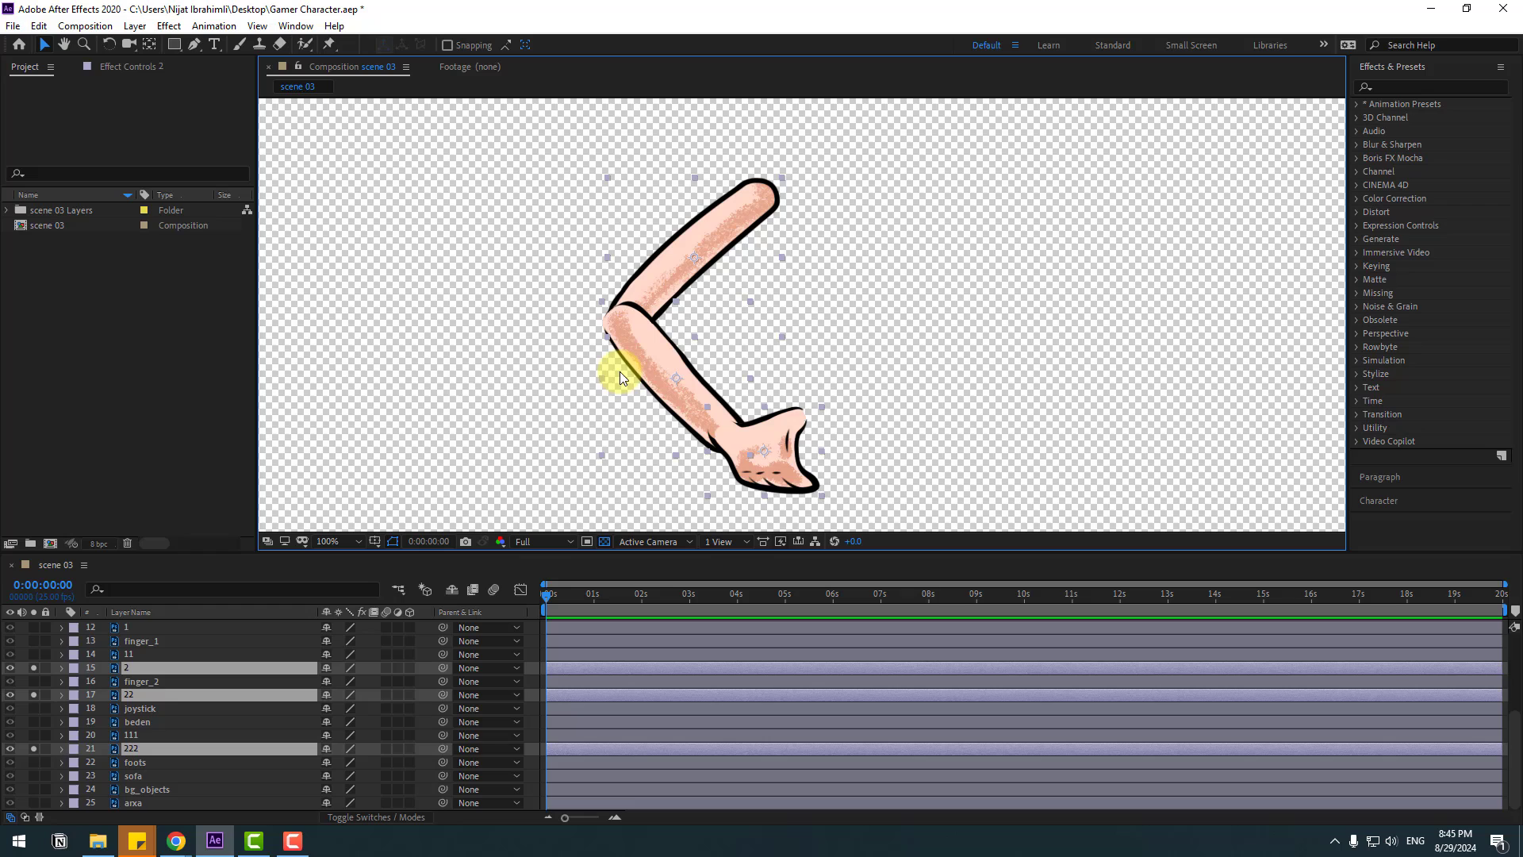
left_click(695, 337)
left_click(771, 250)
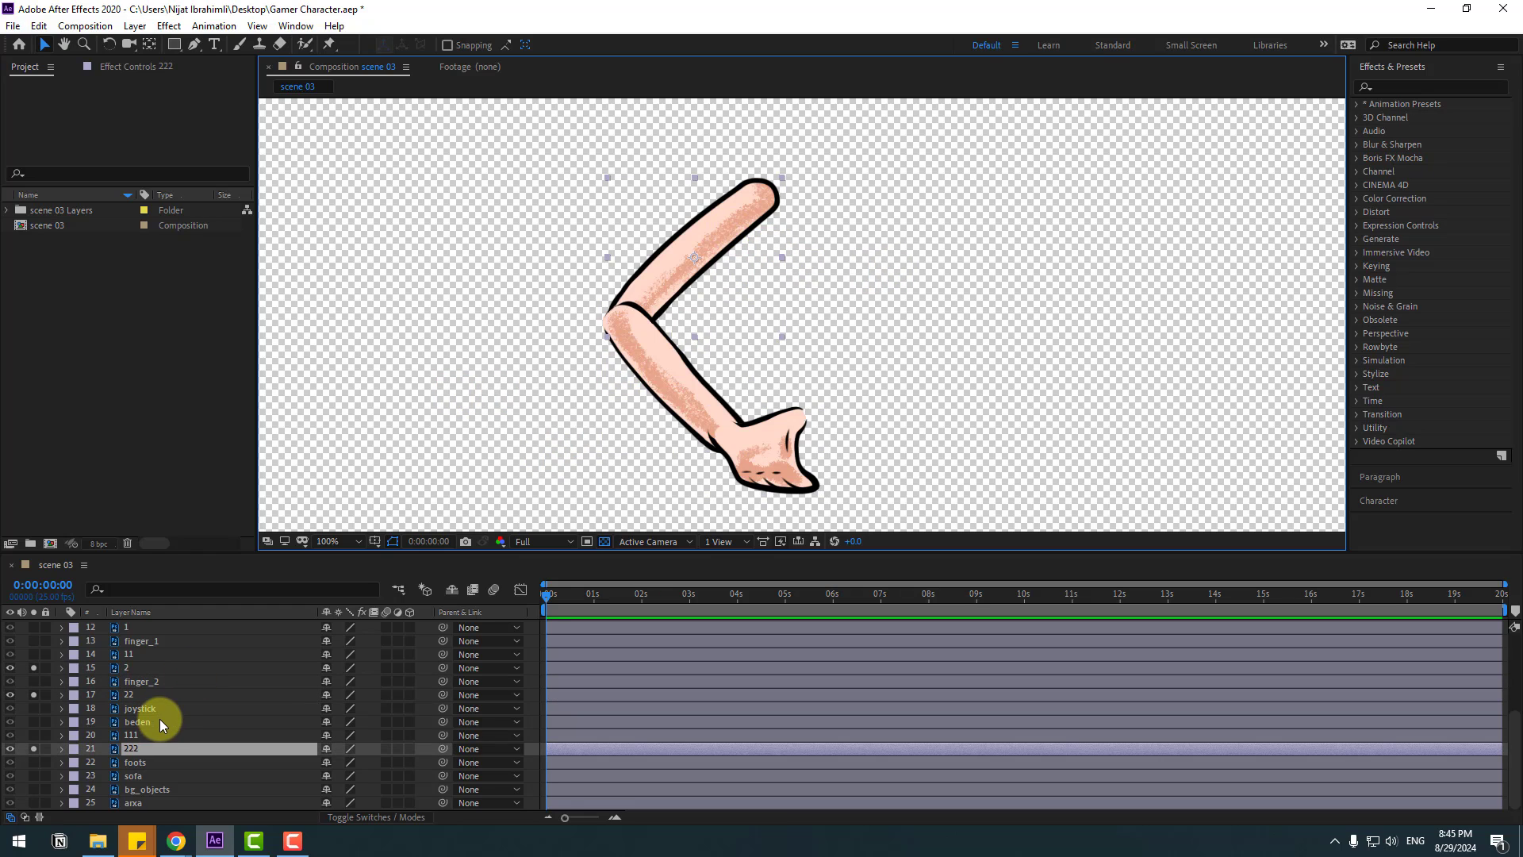
left_click(149, 45)
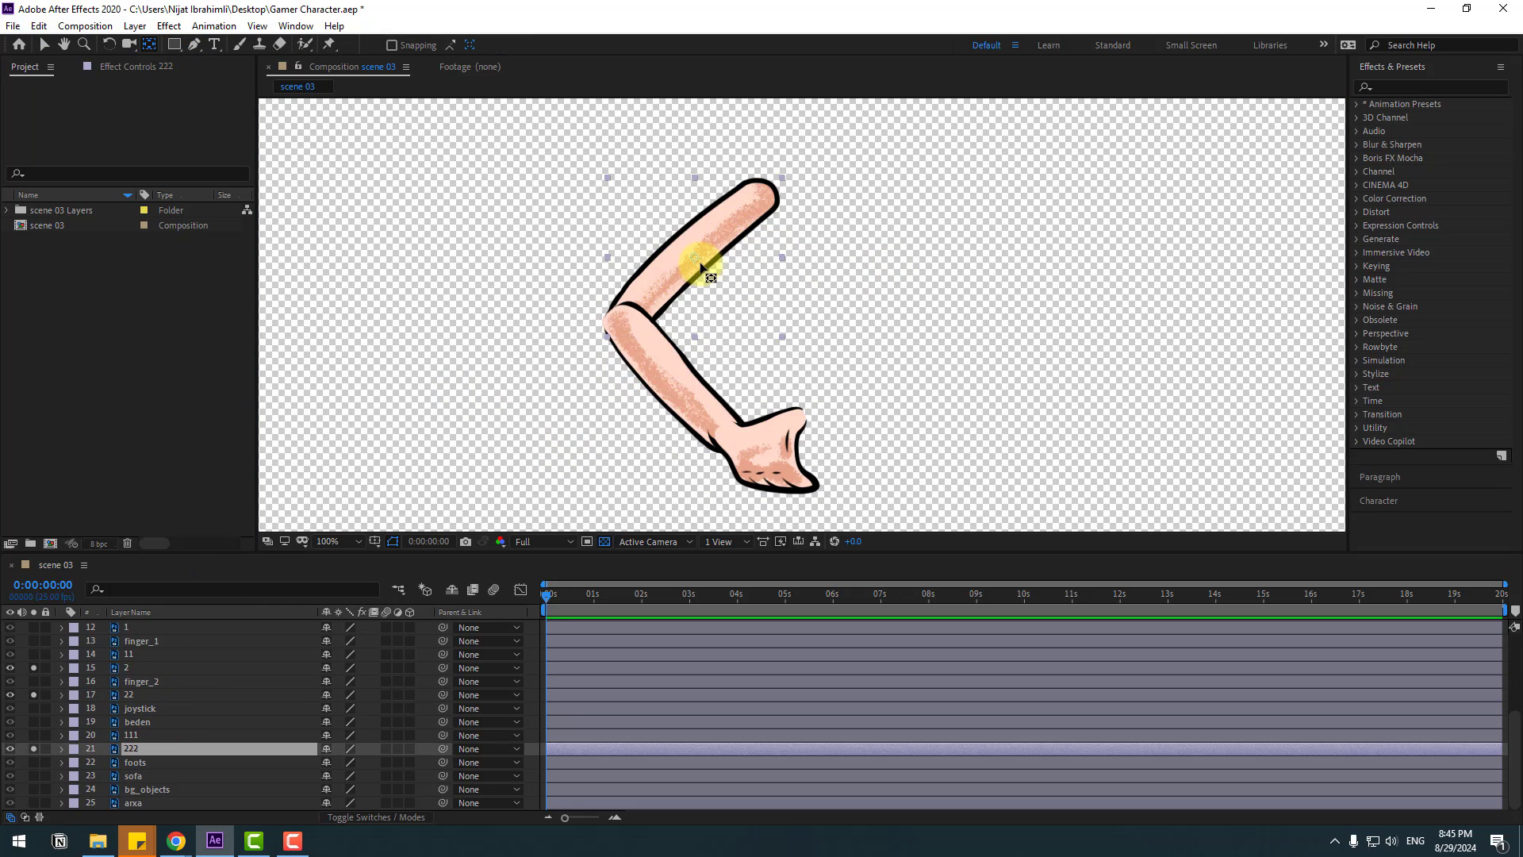
left_click_drag(701, 267, 769, 198)
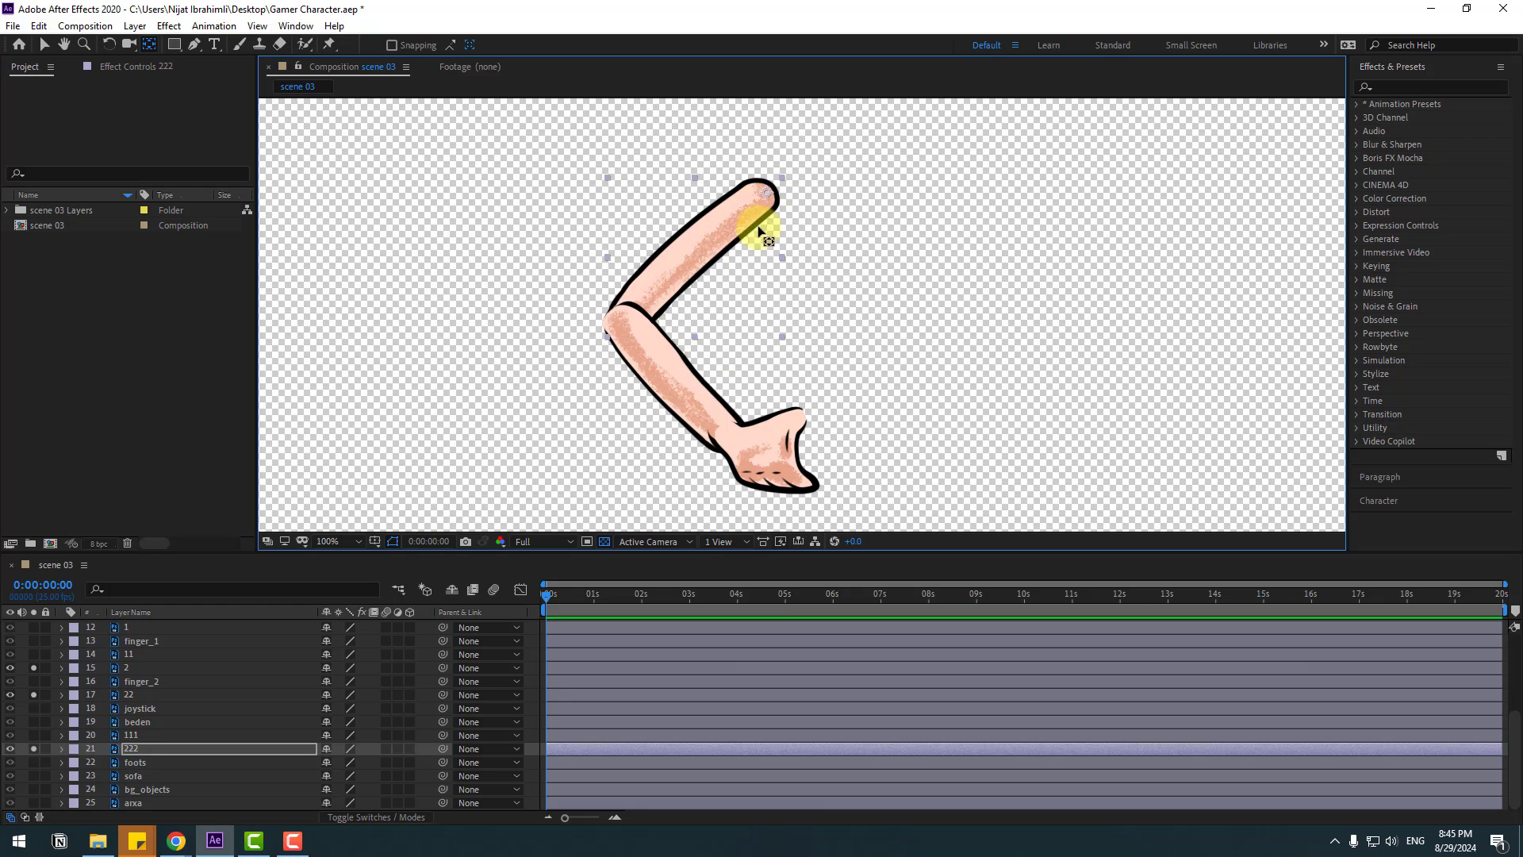
left_click(679, 390)
left_click_drag(684, 388, 626, 322)
left_click_drag(793, 470, 726, 432)
left_click(44, 45)
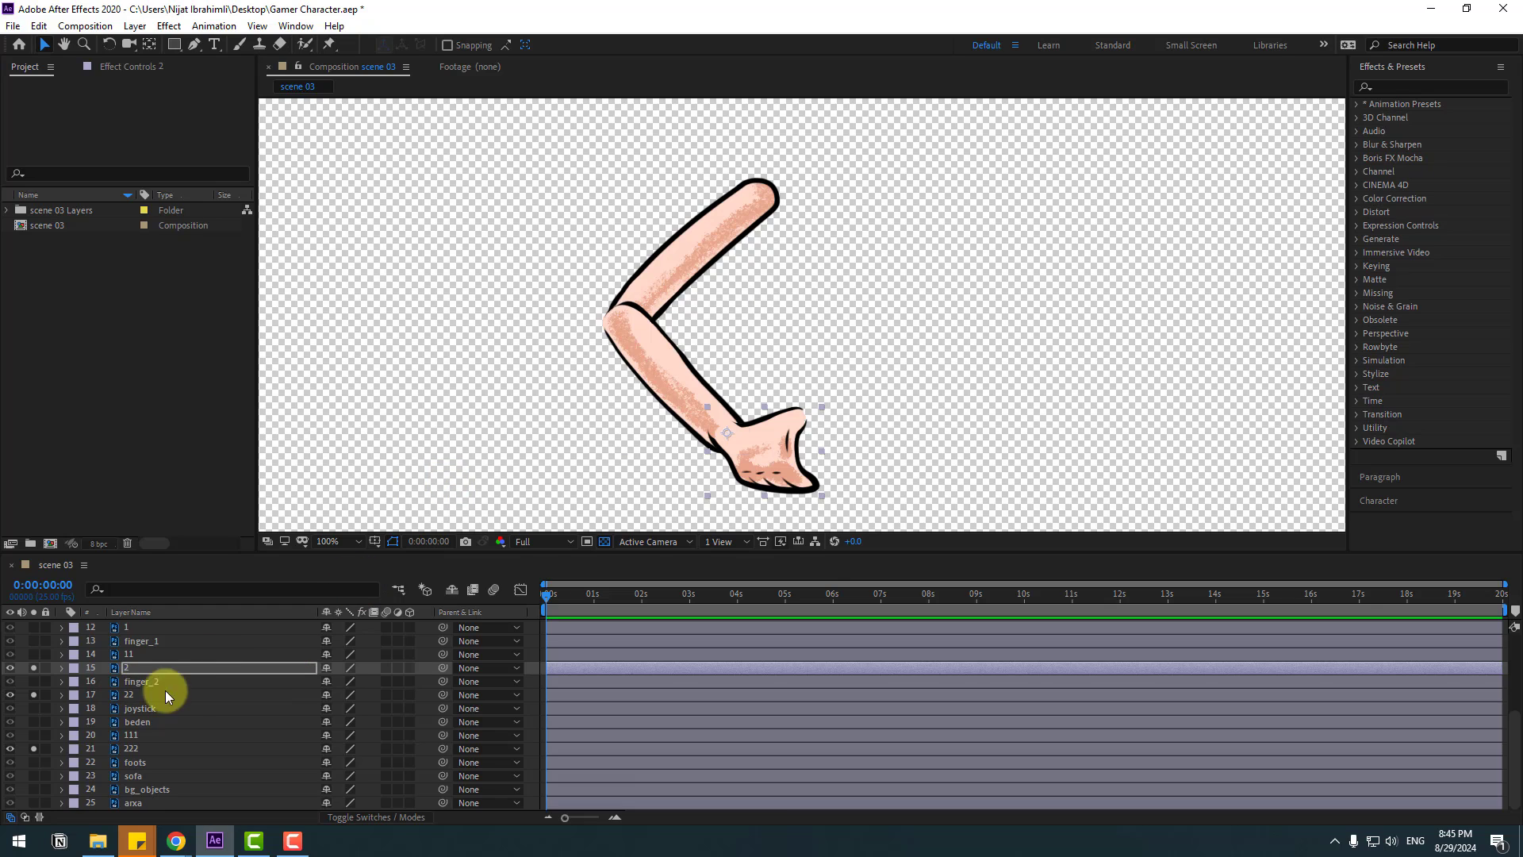
Parent hand layer 2 to forearm 22, forearm 22 to upper arm 222, and upper arm 222 to the beden layer
left_click(291, 672)
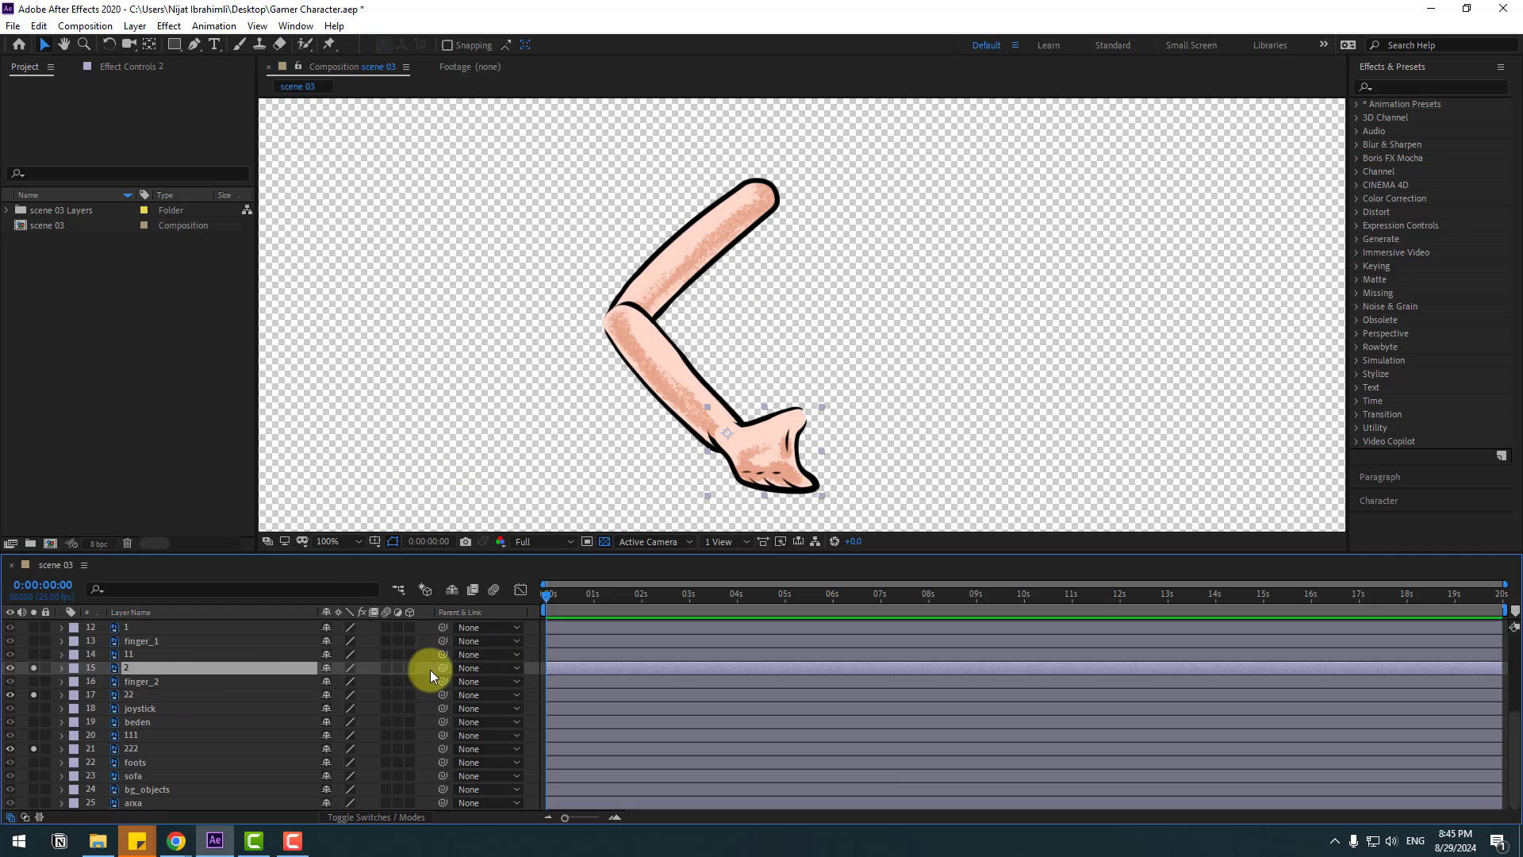
left_click_drag(443, 668, 146, 692)
left_click(126, 697)
left_click_drag(439, 697, 154, 746)
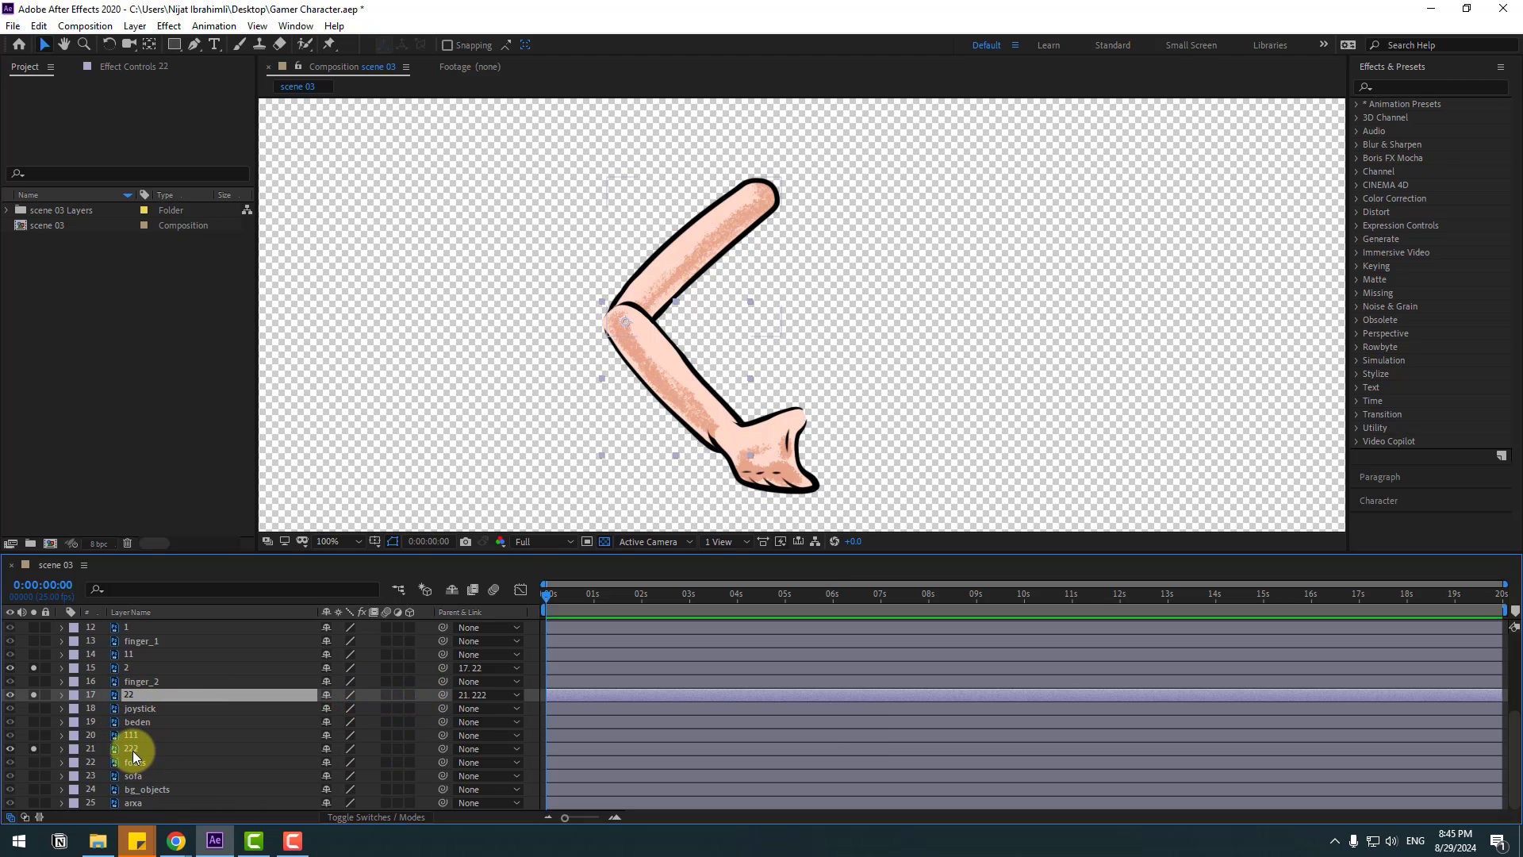
left_click(131, 750)
left_click_drag(442, 749, 142, 723)
Rename the beden layer as body
left_click(150, 725)
key("Return")
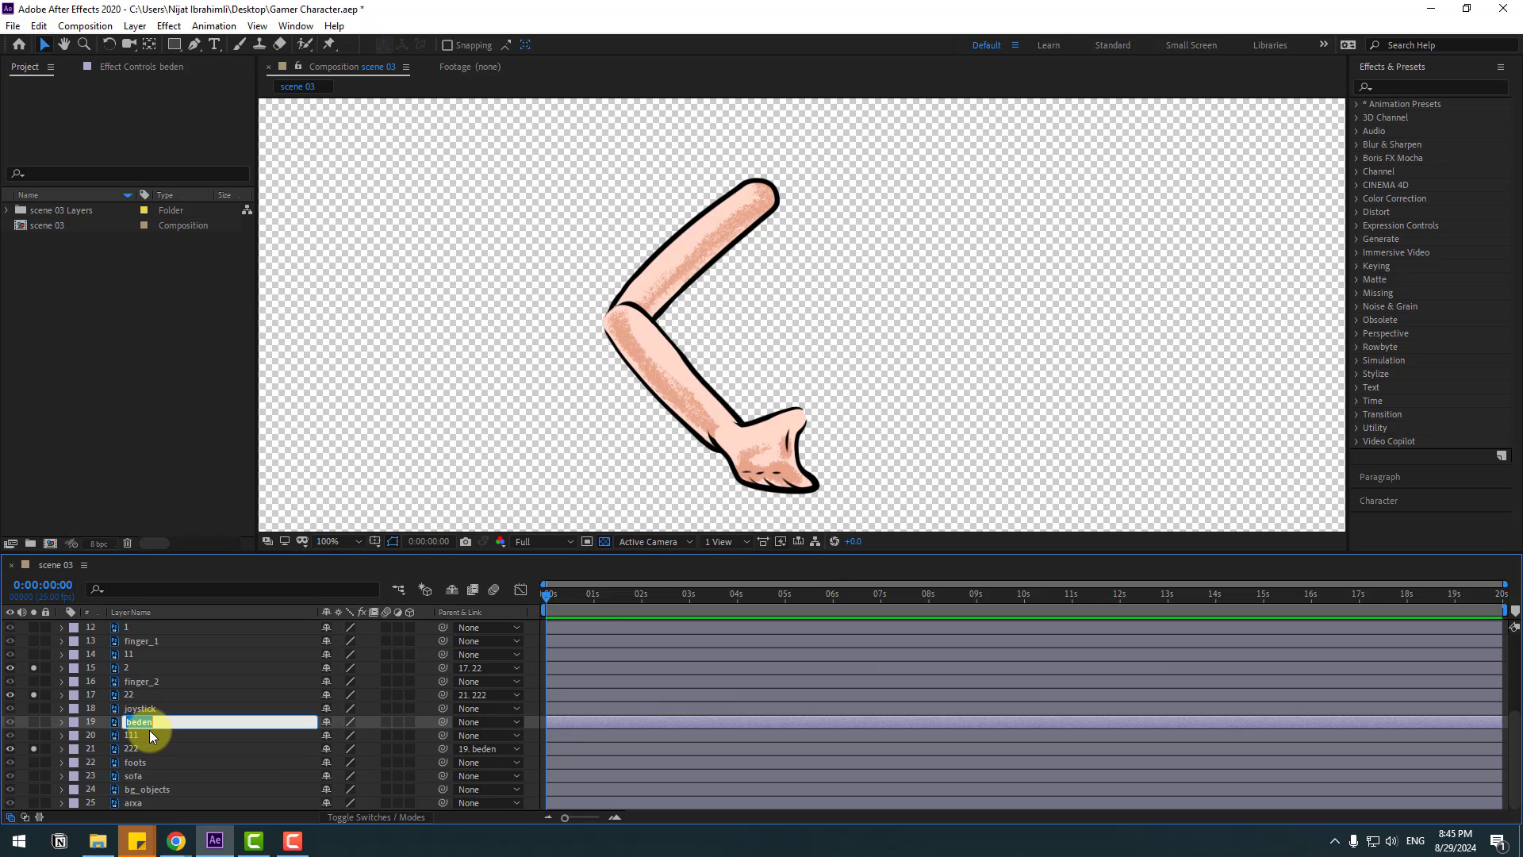
type("body")
key("Return")
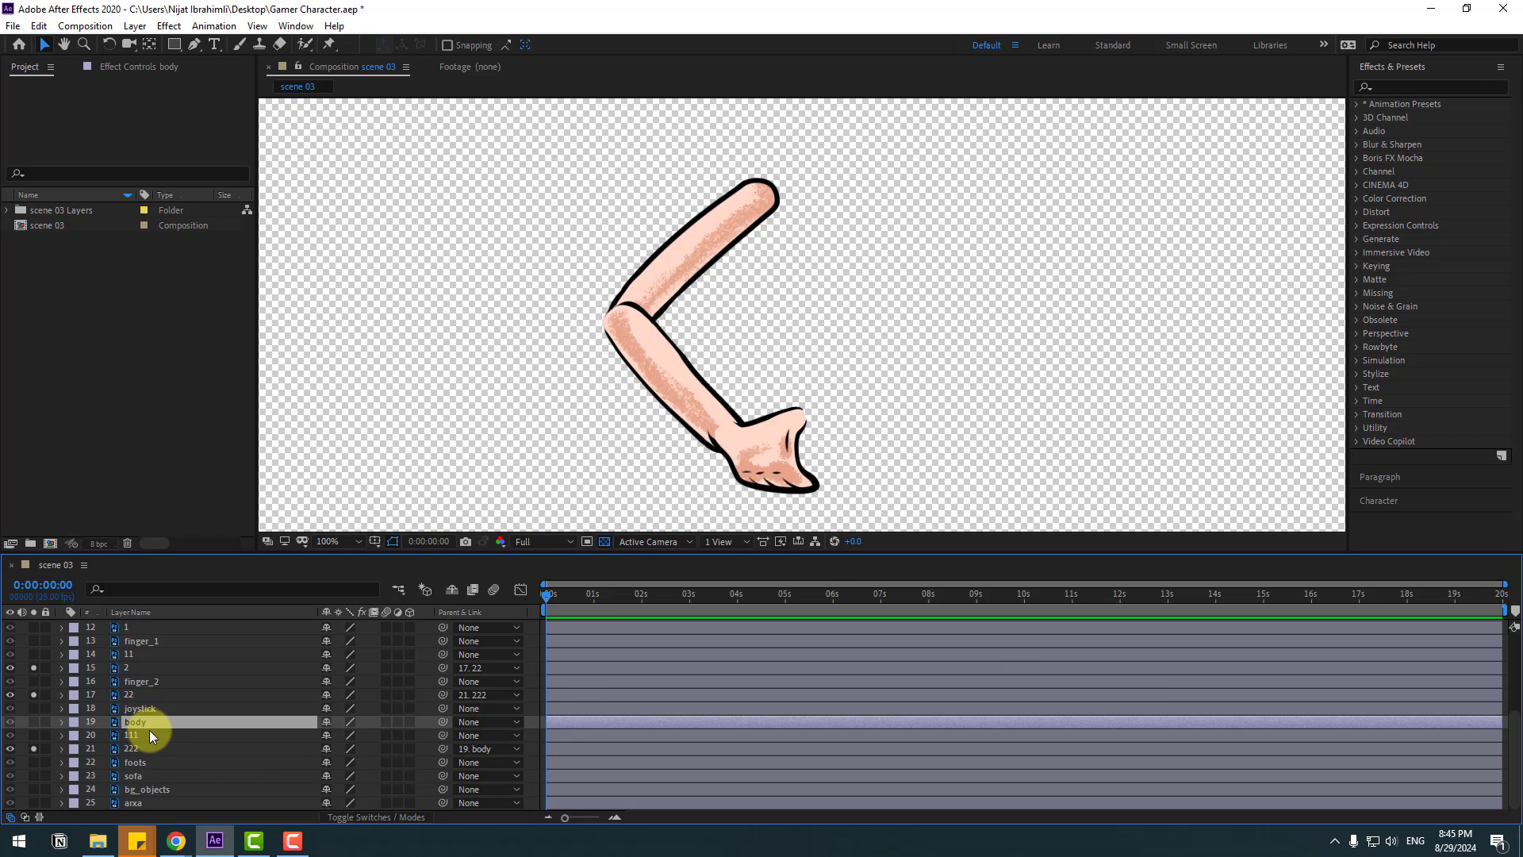
Solo the body layer as well and move its anchor point down to the lower part of the torso
left_click(32, 721)
left_click(1153, 283)
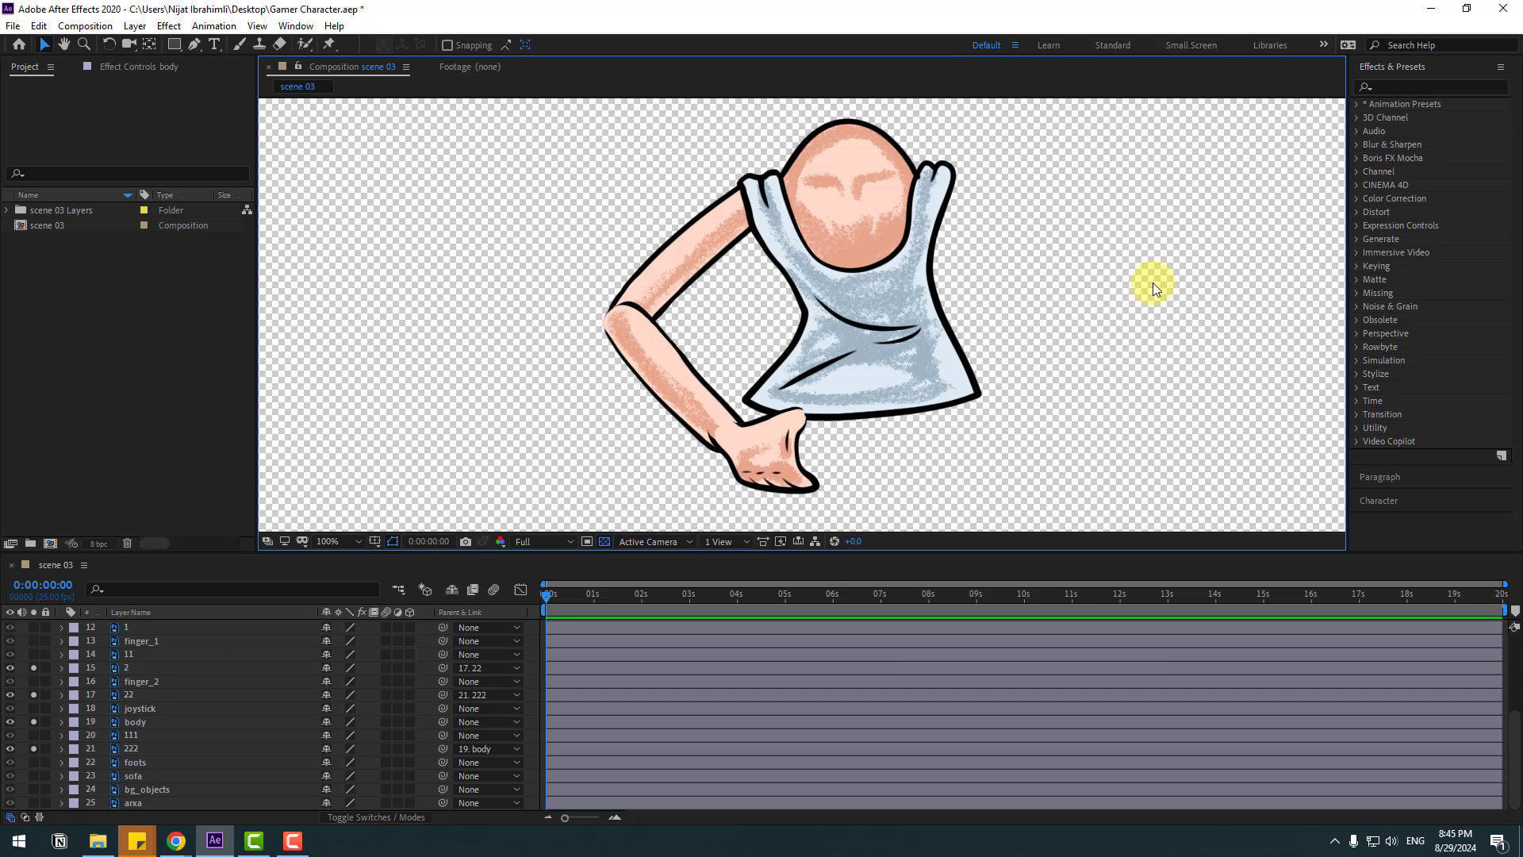
left_click(884, 270)
left_click(150, 45)
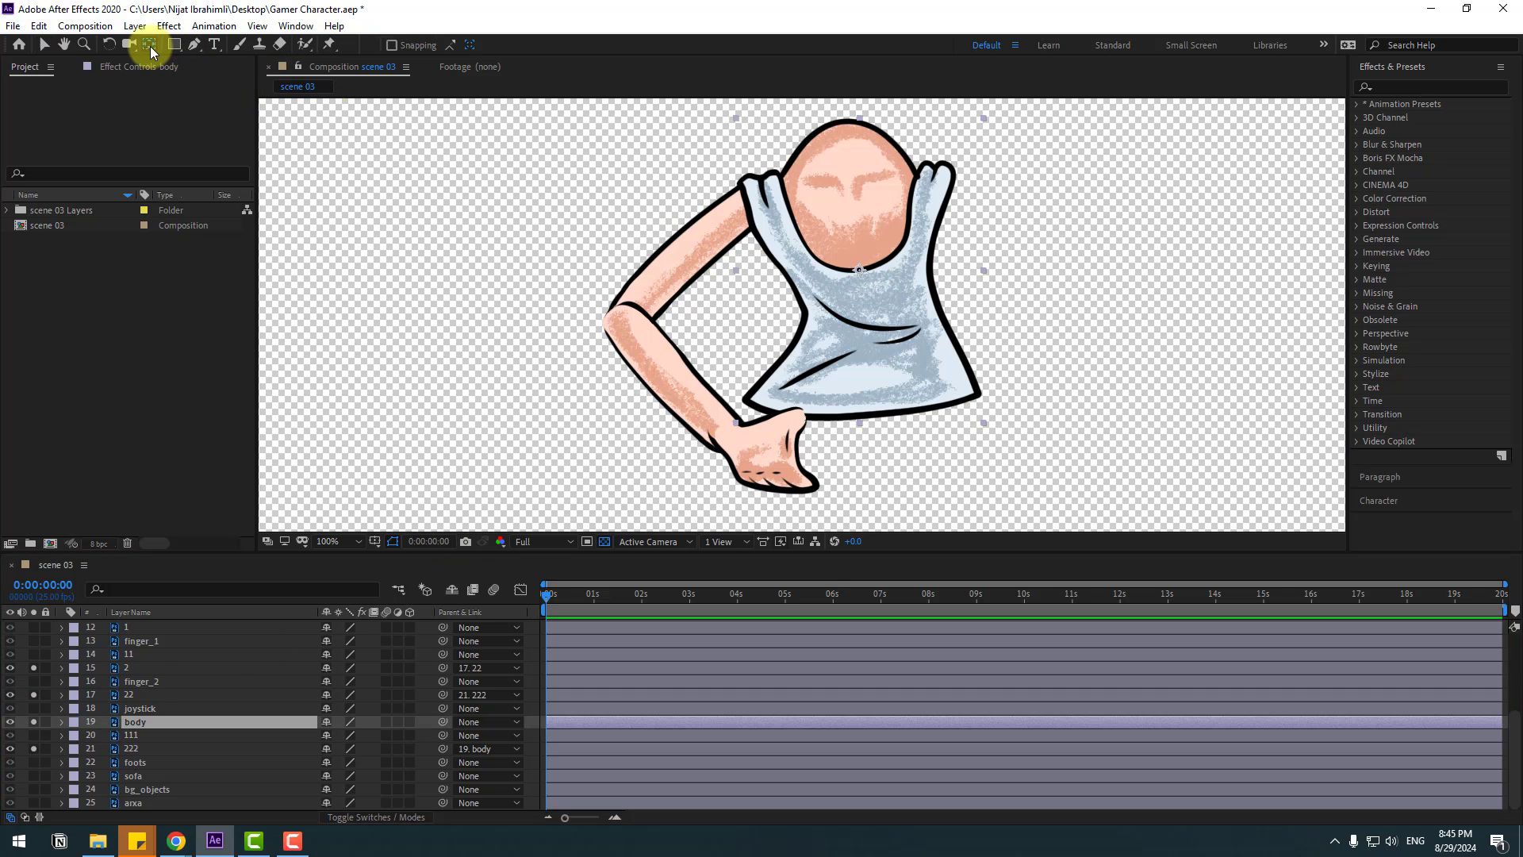
left_click_drag(862, 270, 917, 396)
left_click(45, 44)
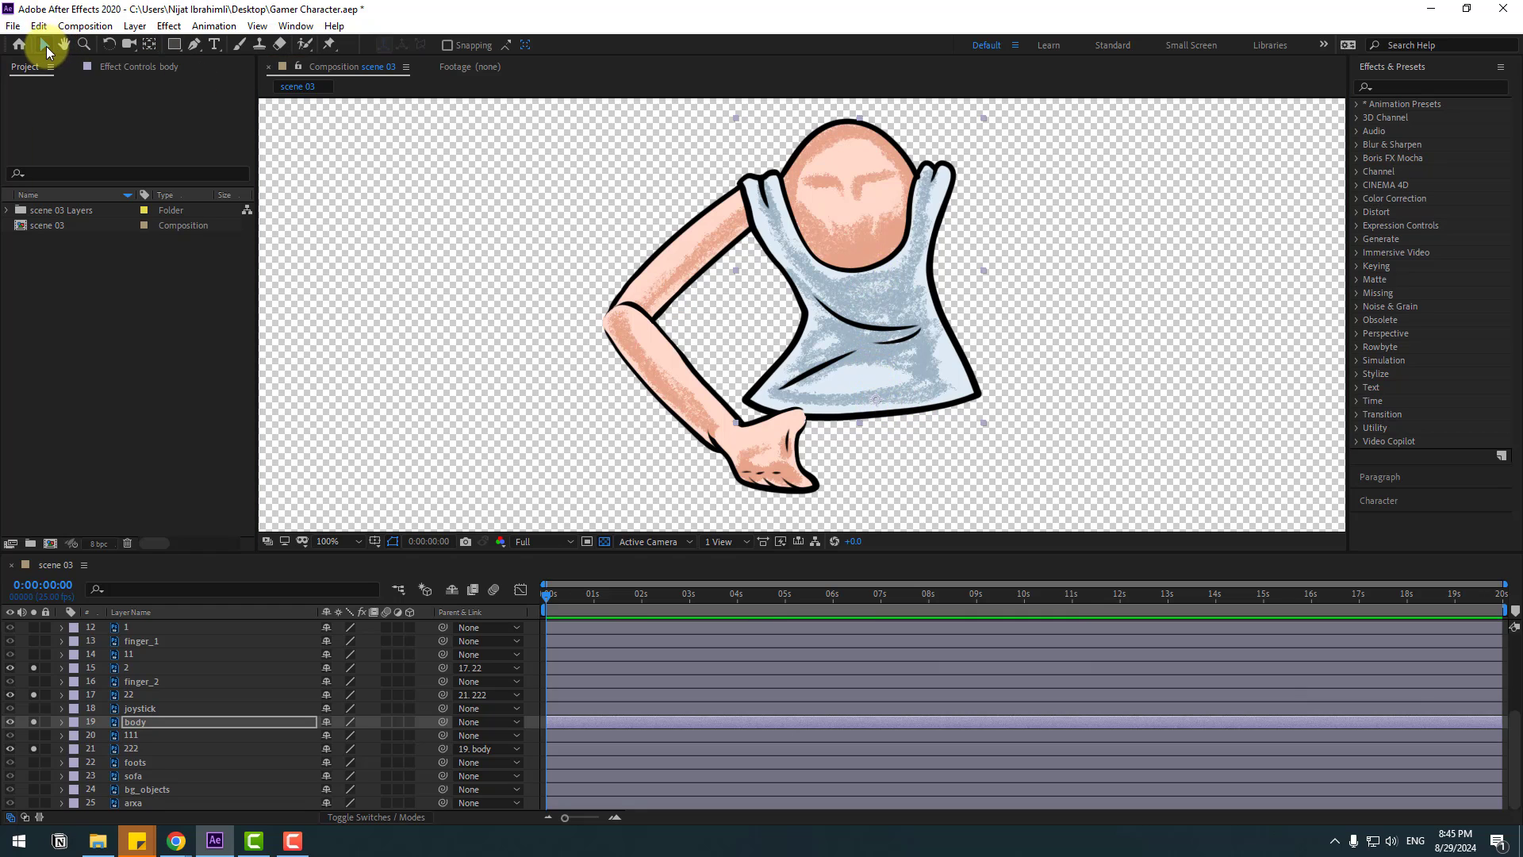
left_click(1211, 326)
Auto-rig arm layers 222, 22 and 2 with Duik Angela, ignoring the hide-controls option, and test the rig by moving the wrist controller
left_click(296, 25)
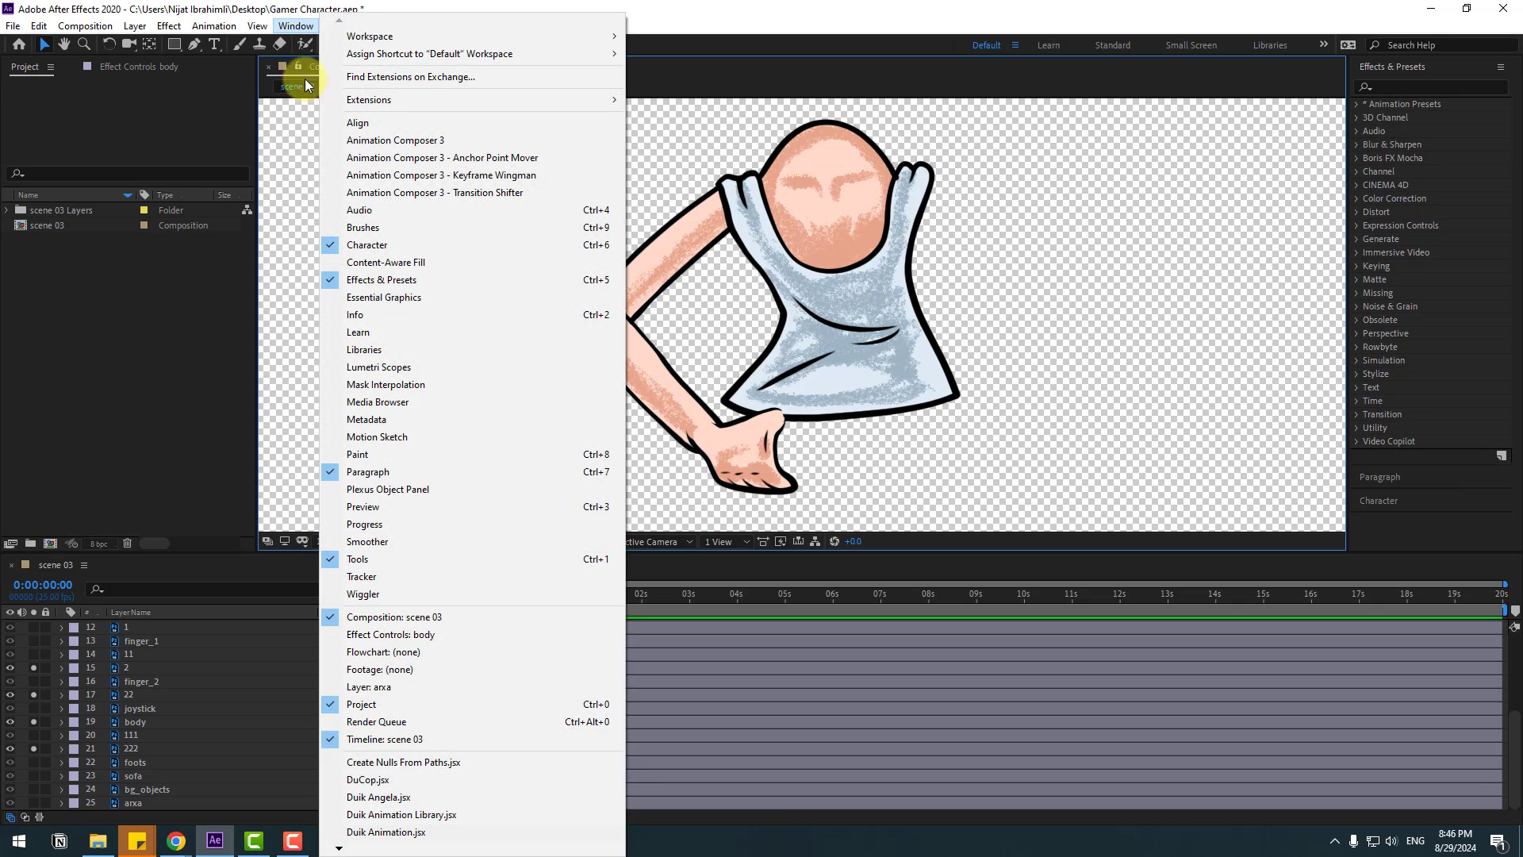
left_click(399, 798)
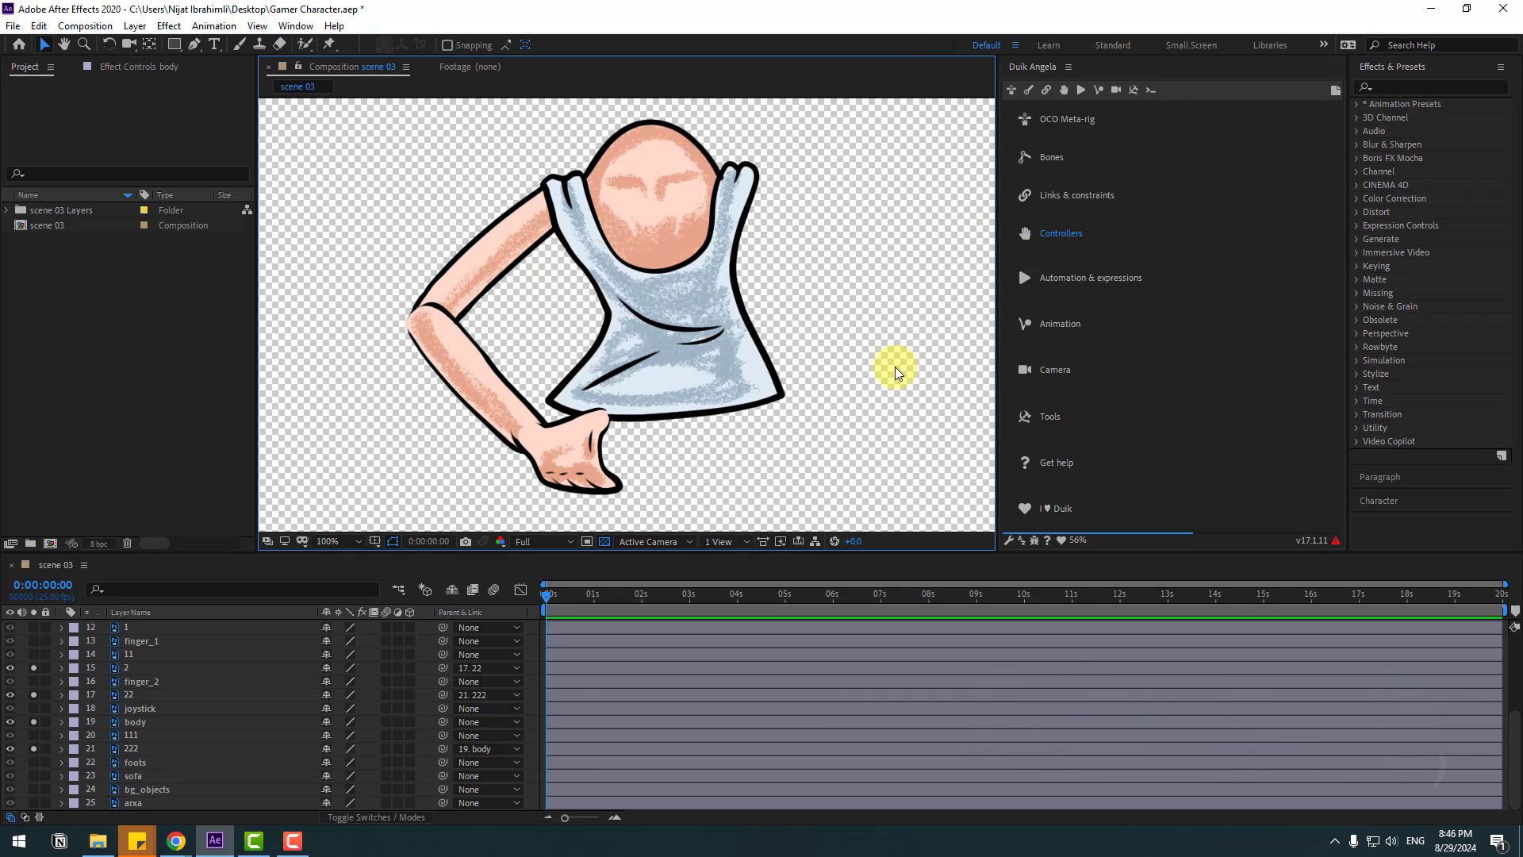
left_click(511, 230)
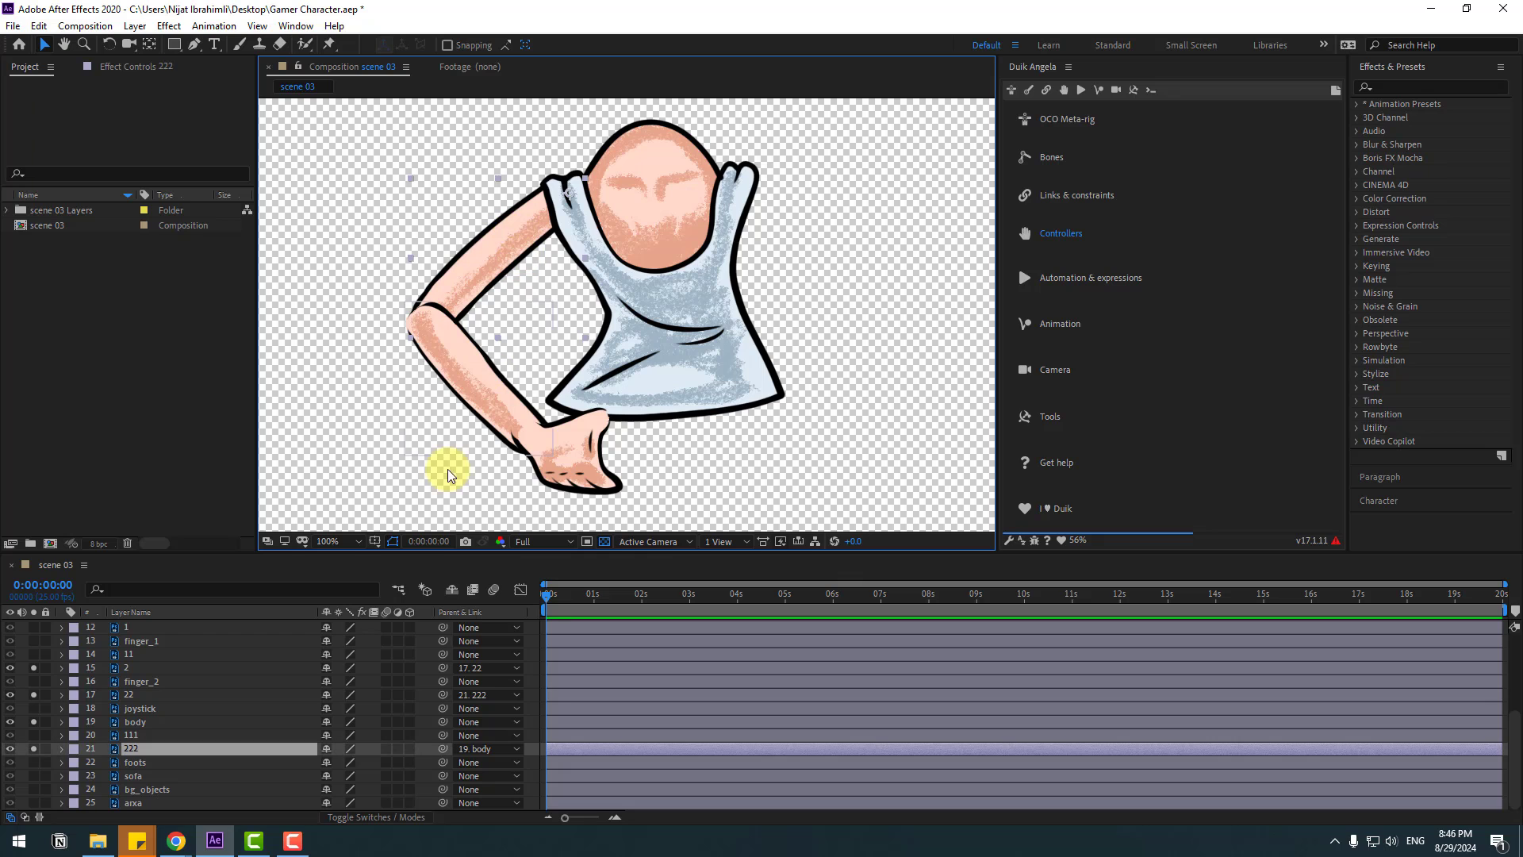
left_click(126, 695, "ctrl")
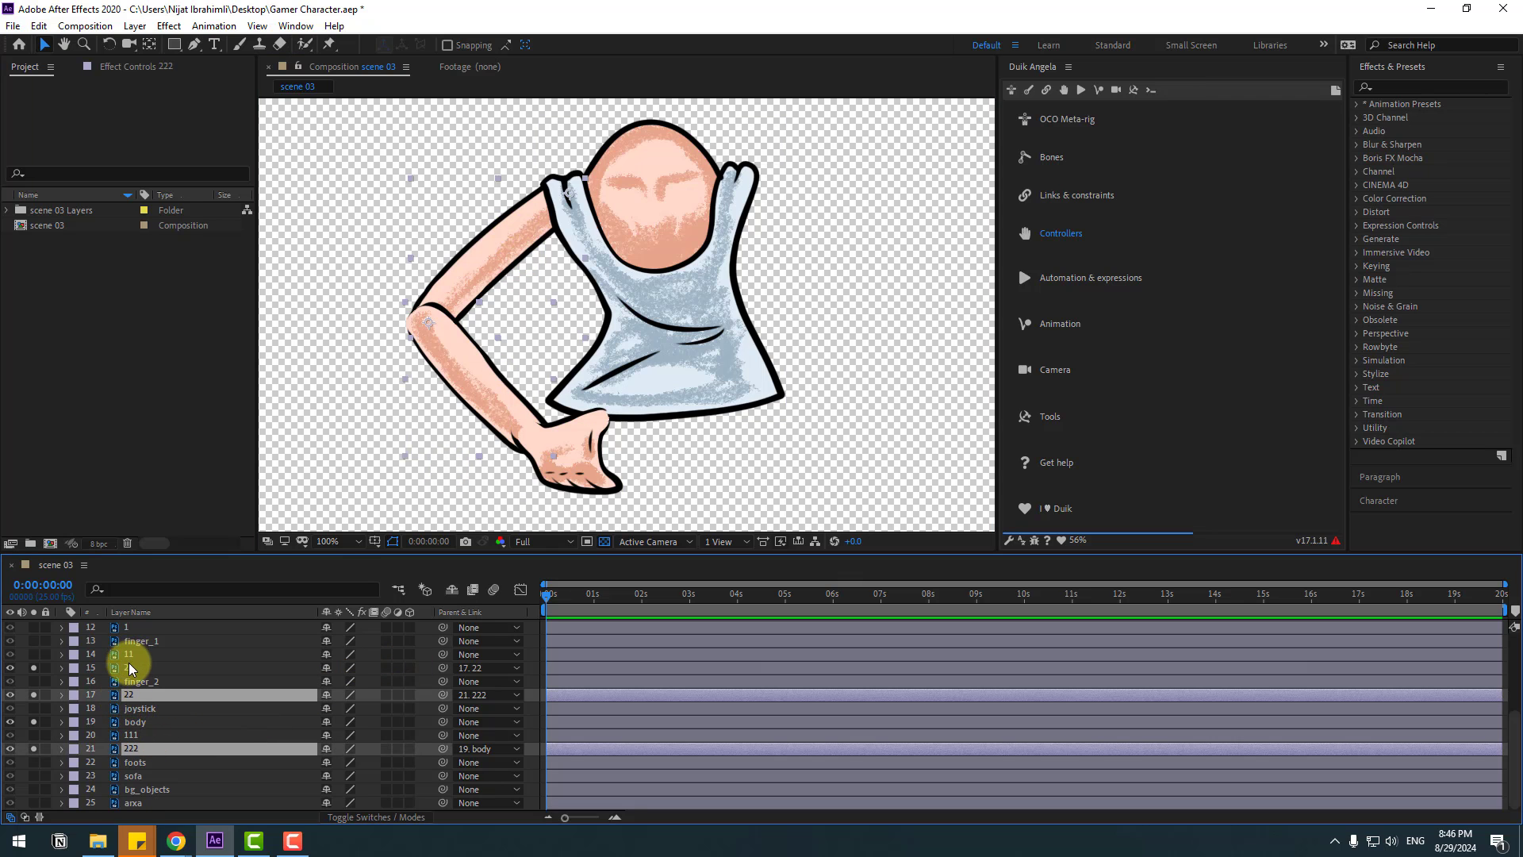
left_click(131, 668, "ctrl")
left_click_drag(493, 508, 574, 292)
key("ctrl+z")
left_click(1047, 90)
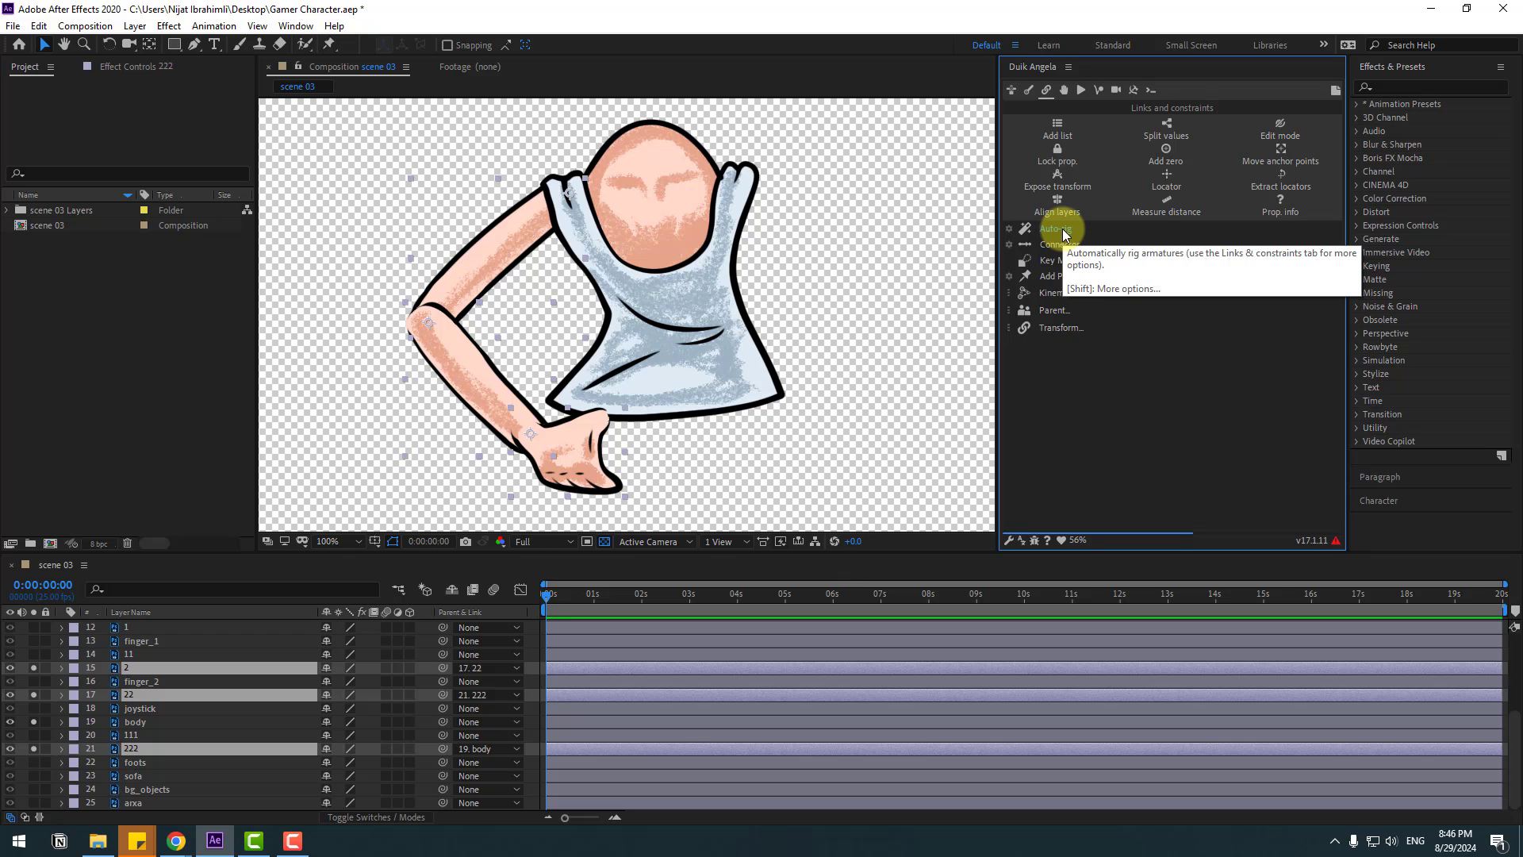
left_click(1064, 234)
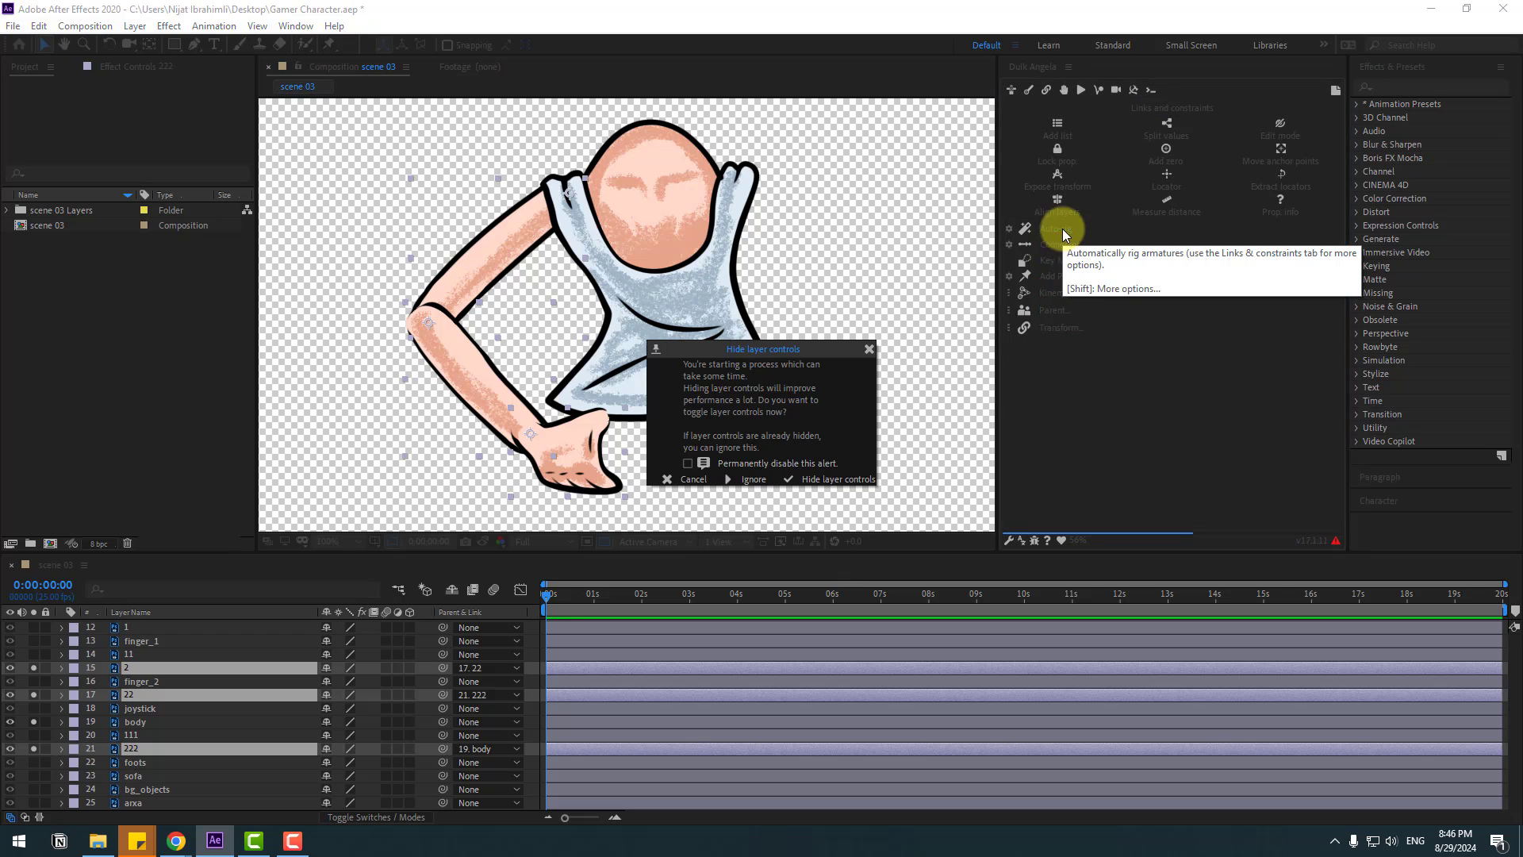
left_click(753, 480)
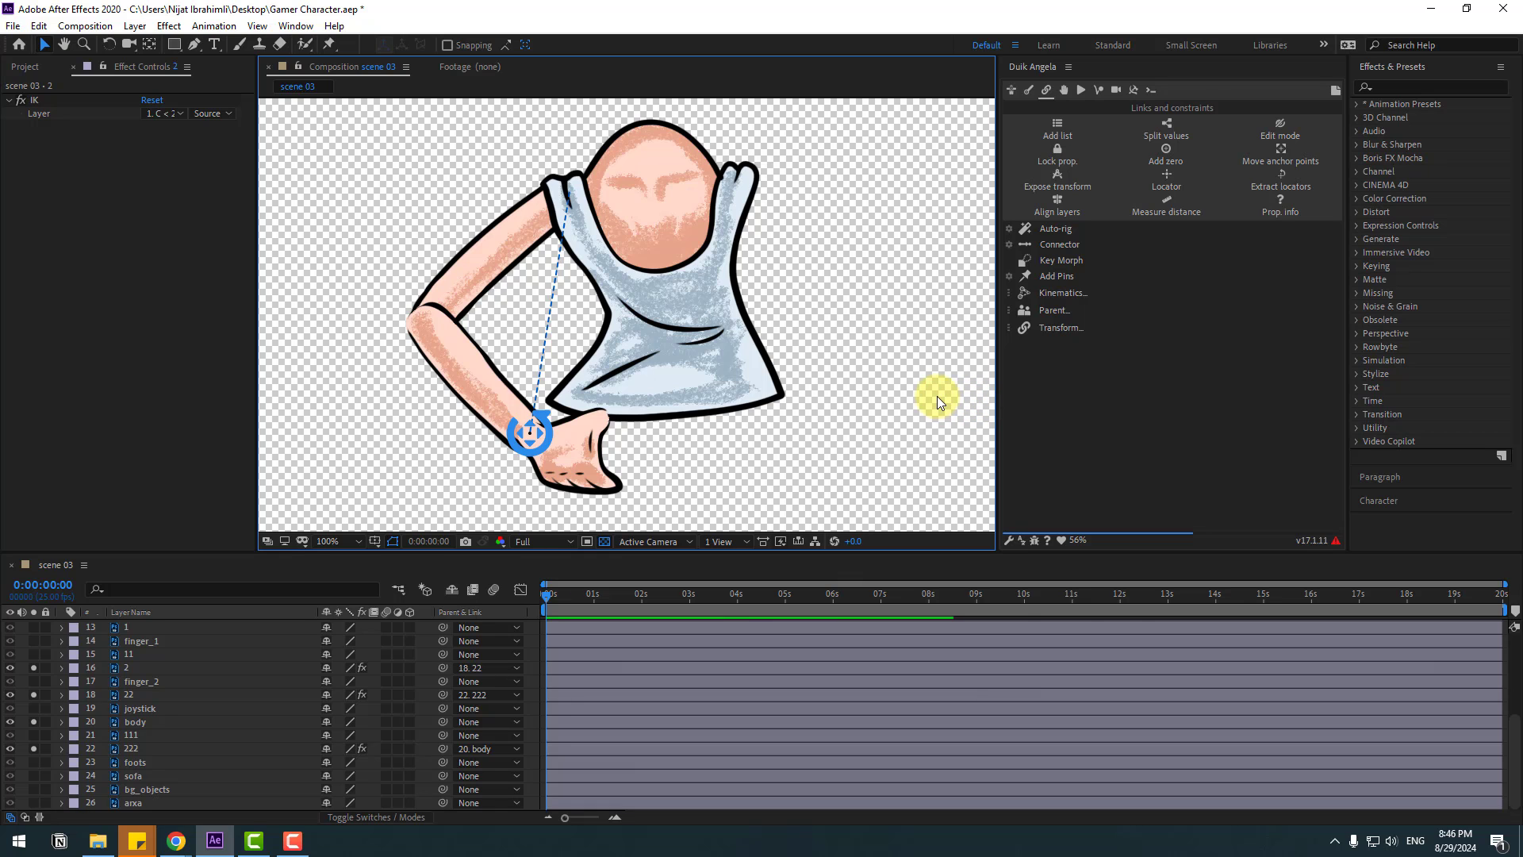
left_click(545, 440)
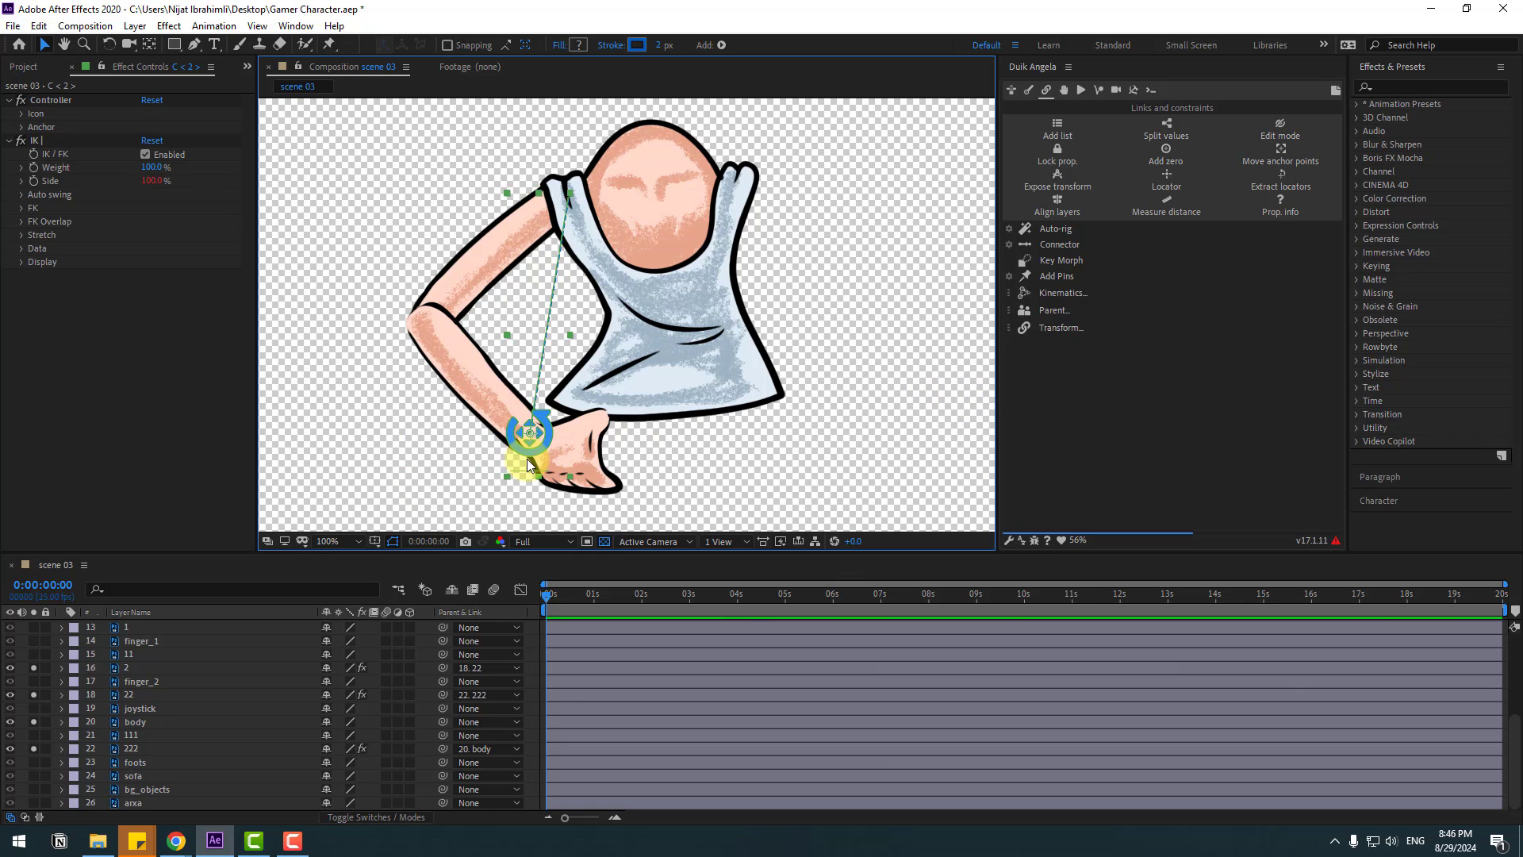
mouse_move(524, 435)
left_mouse_down()
mouse_move(465, 435)
mouse_move(499, 433)
mouse_move(517, 407)
left_mouse_up()
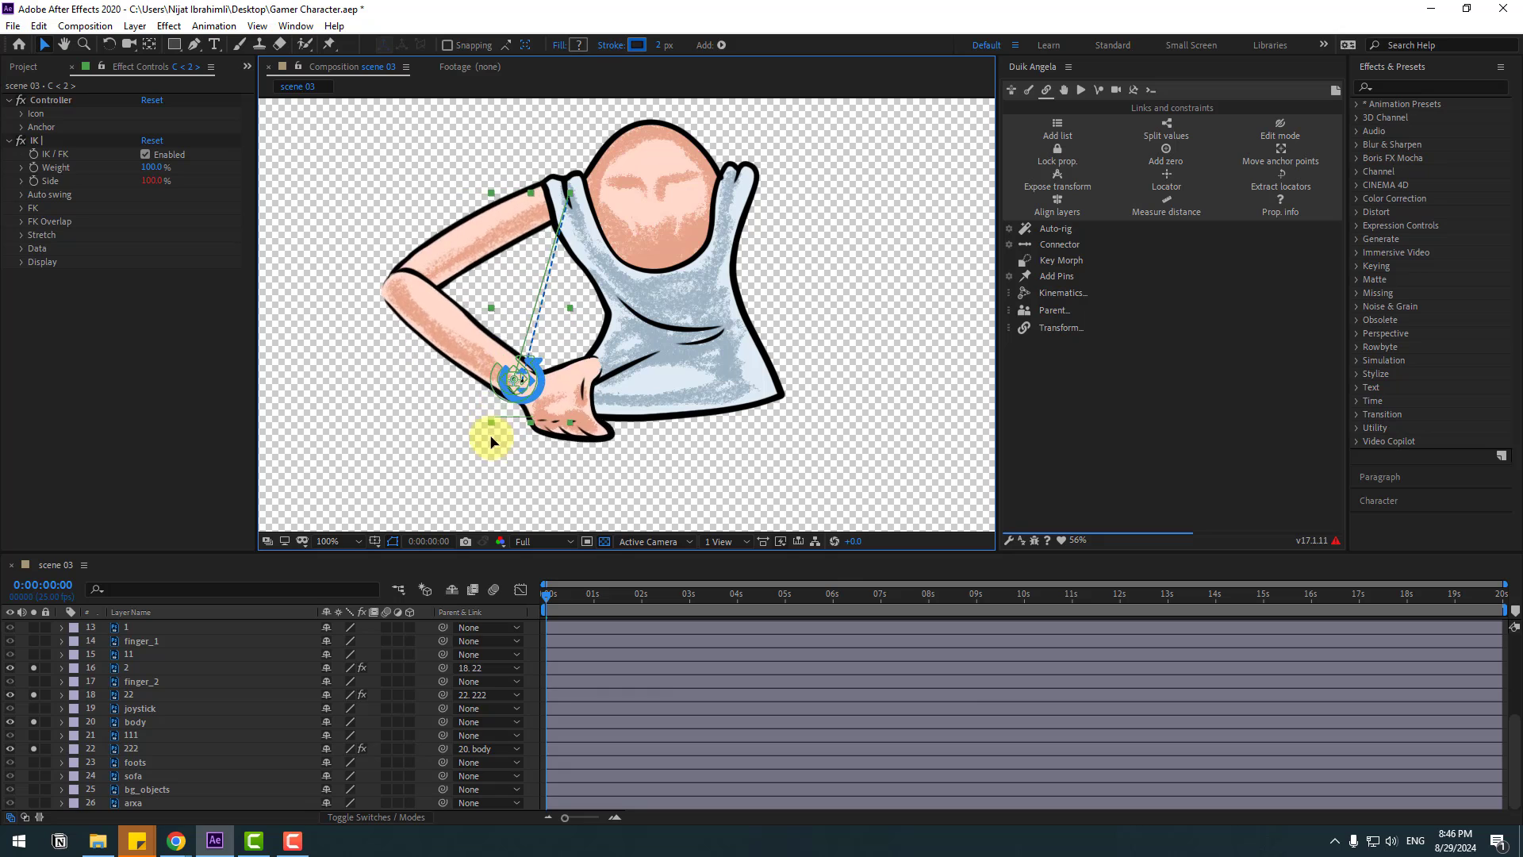
Solo the finger_2 layer and move its anchor point to the base of the thumb
left_click(149, 682)
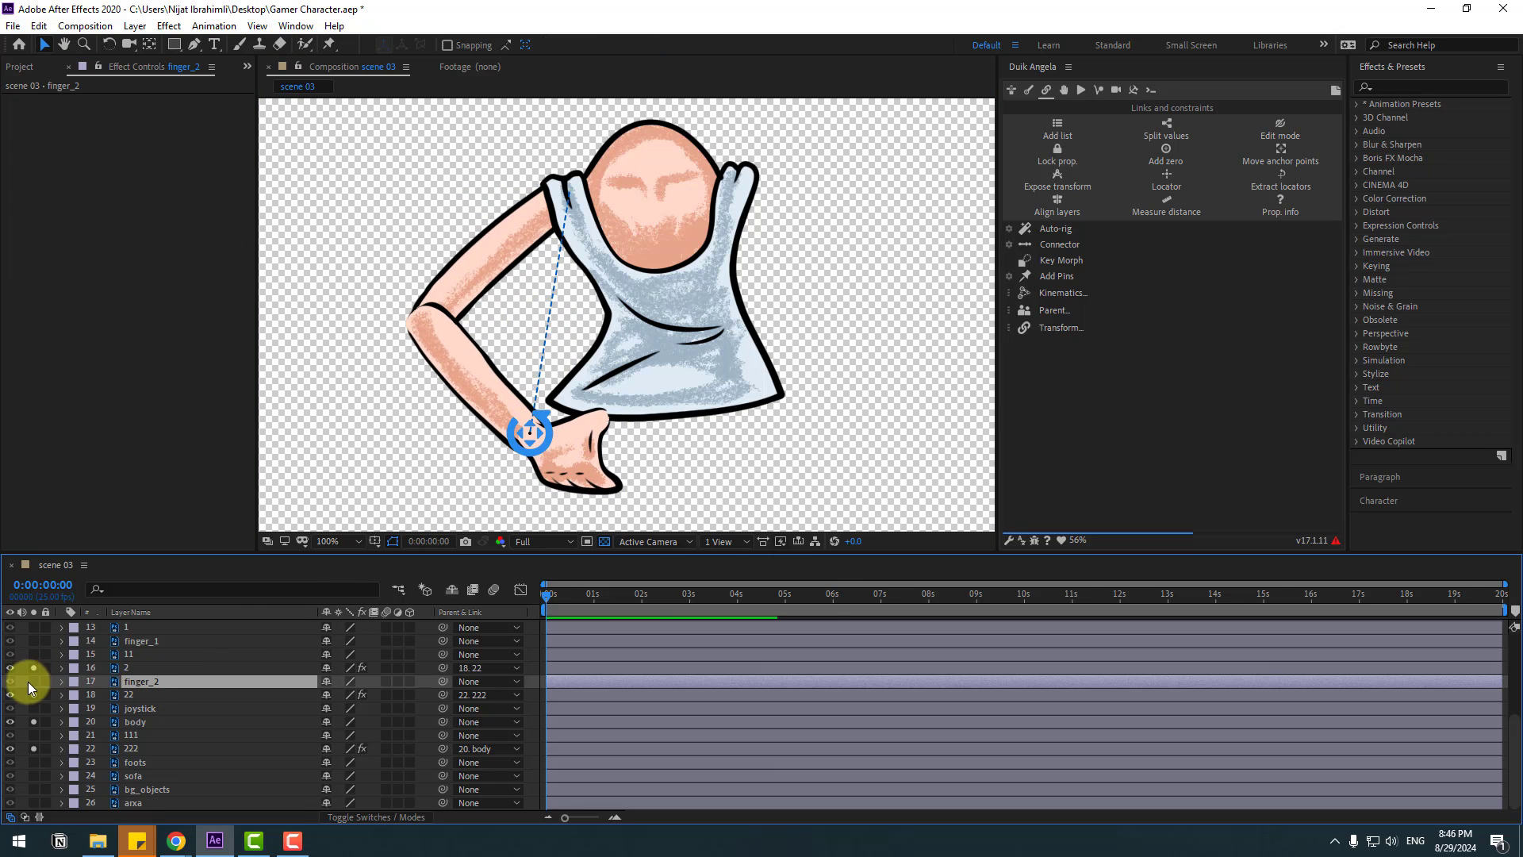
left_click(32, 684)
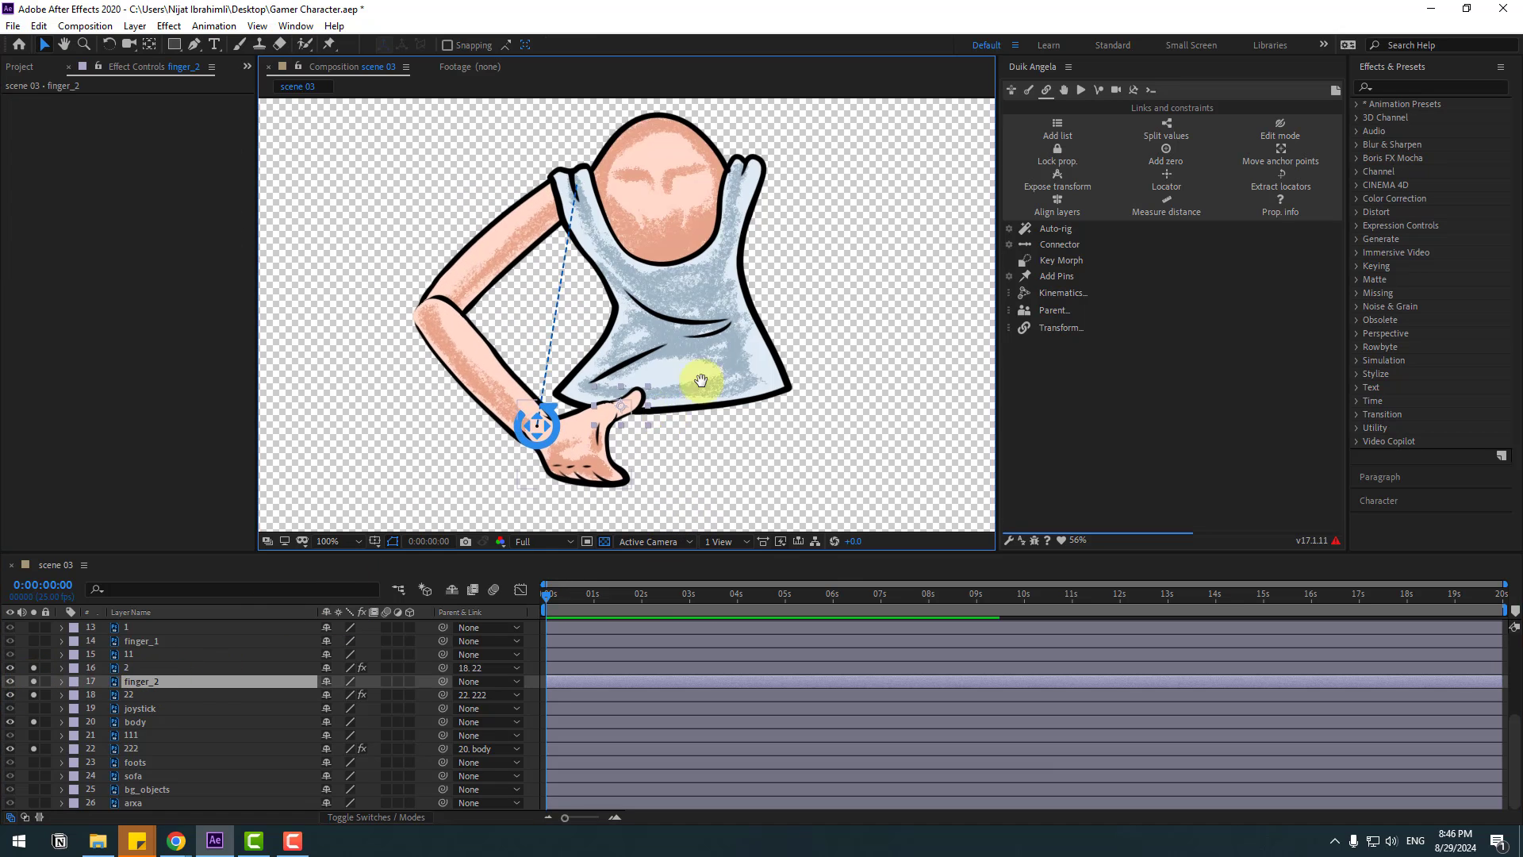
scroll(779, 407, "up", 4)
scroll(779, 407, "right", 5)
left_click_drag(726, 325, 639, 309)
left_click(148, 44)
left_click(44, 44)
Parent the finger_2 layer to hand layer 2 and test the link by moving the wrist controller
left_click(134, 682)
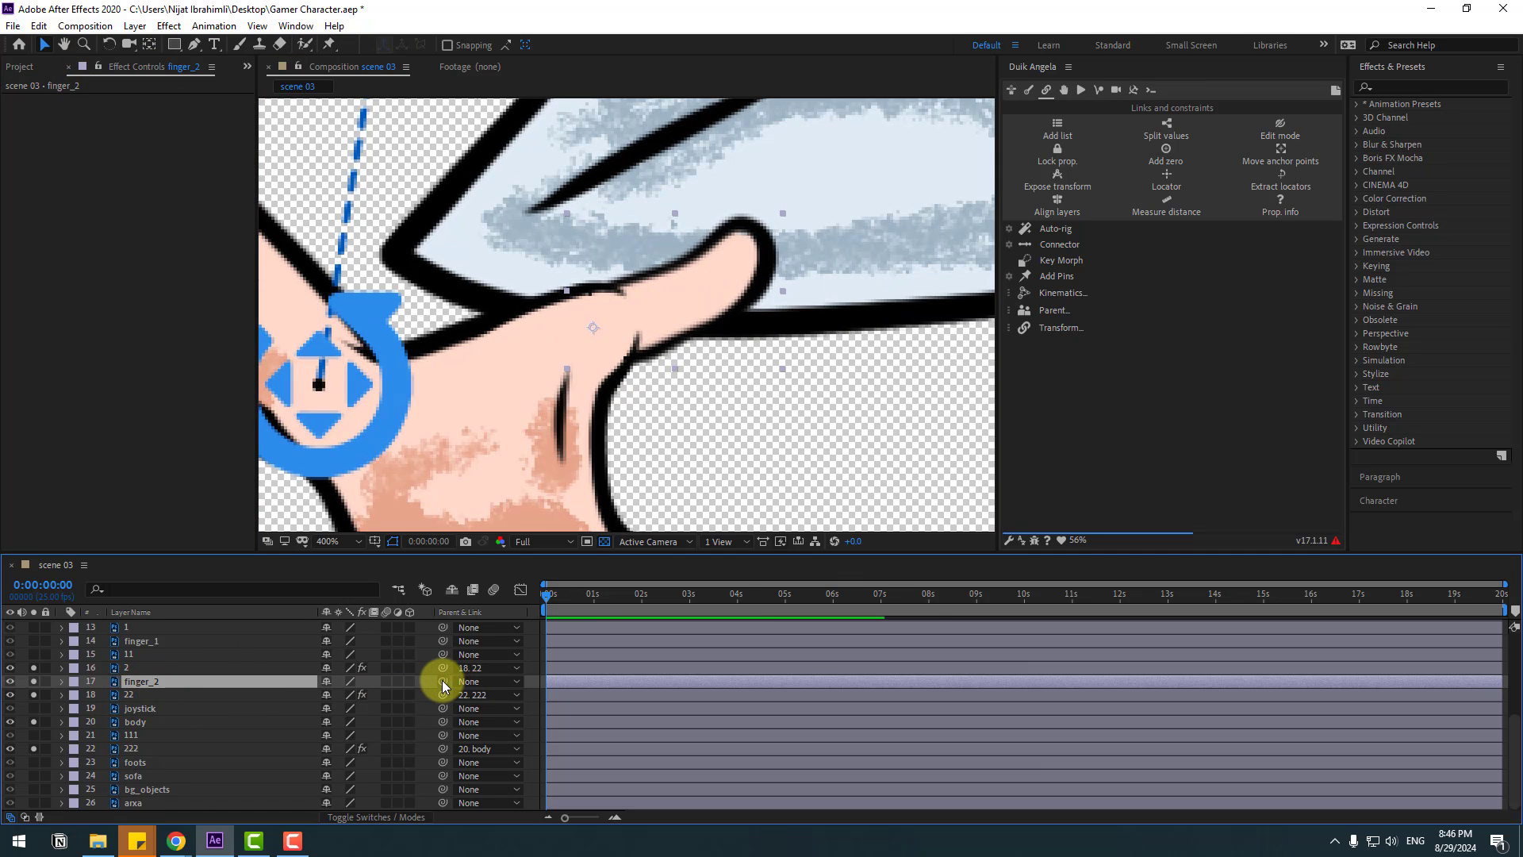
left_click_drag(442, 685, 127, 667)
key("comma")
key("comma")
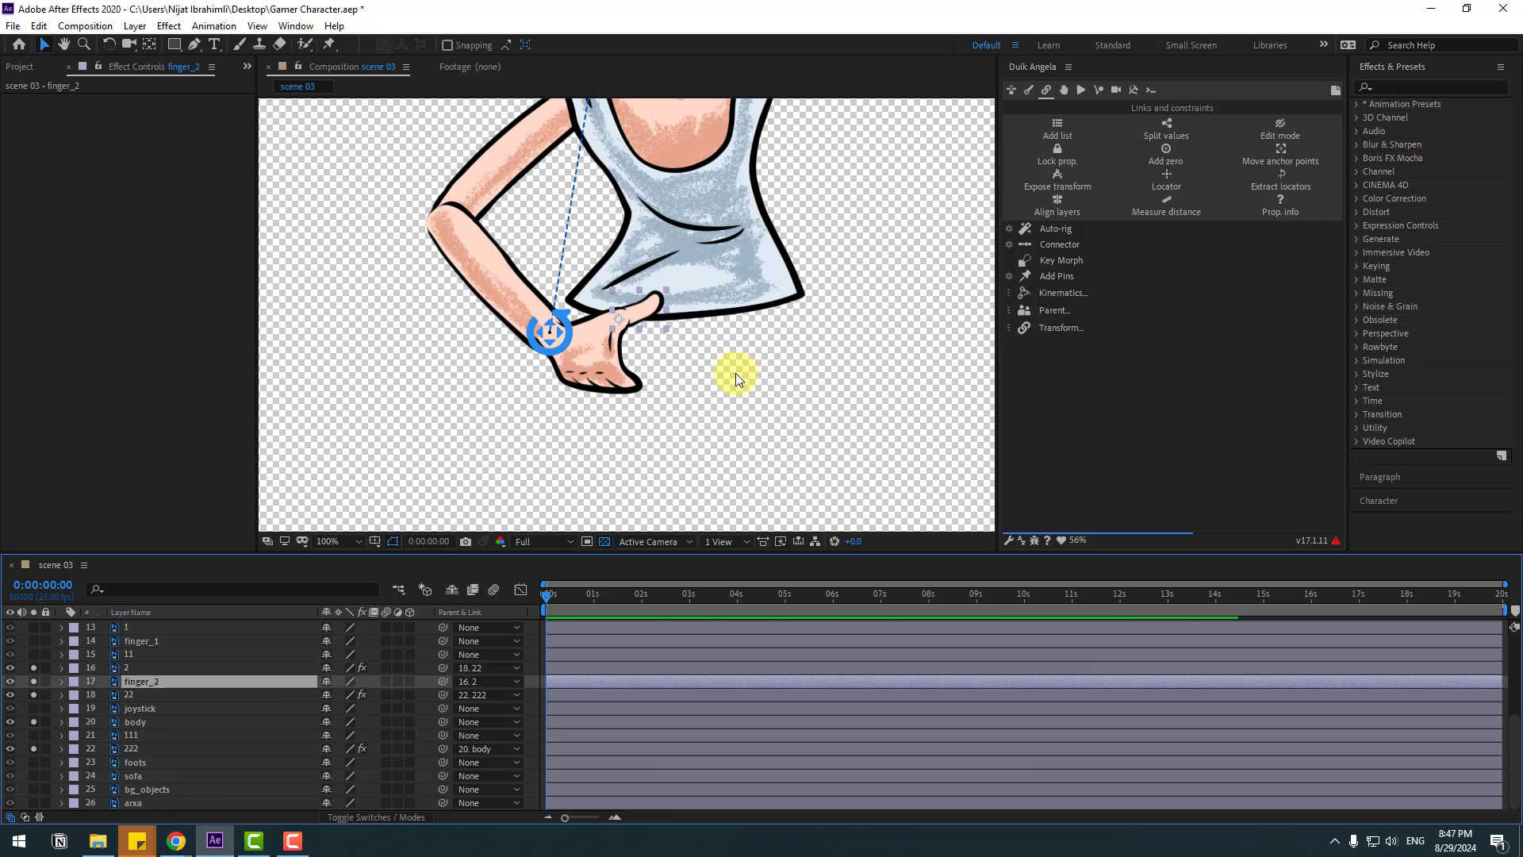
left_click(531, 339)
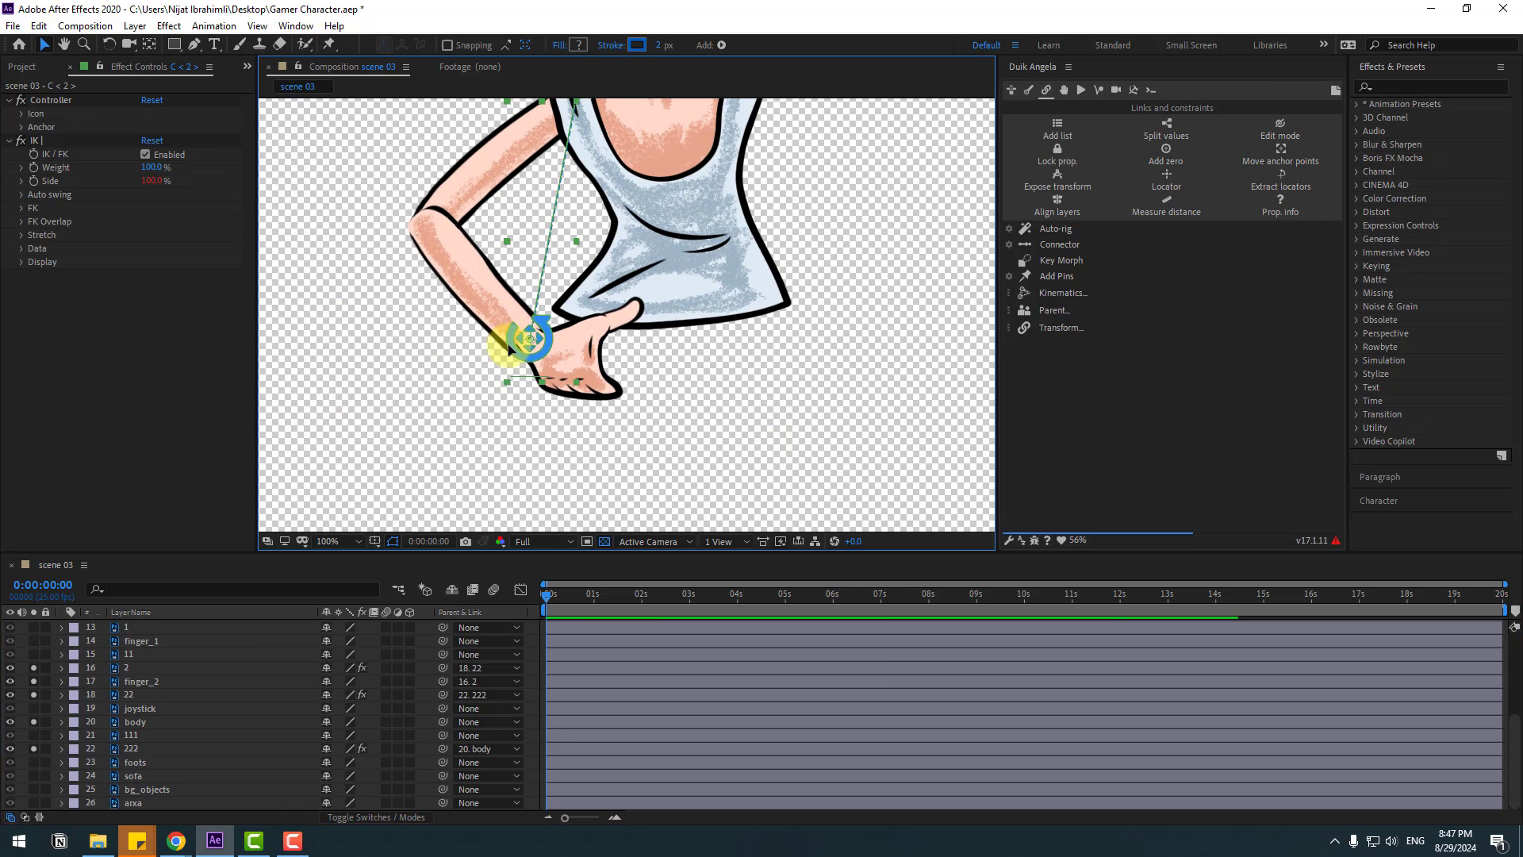
mouse_move(510, 349)
left_mouse_down()
mouse_move(526, 361)
mouse_move(517, 351)
left_mouse_up()
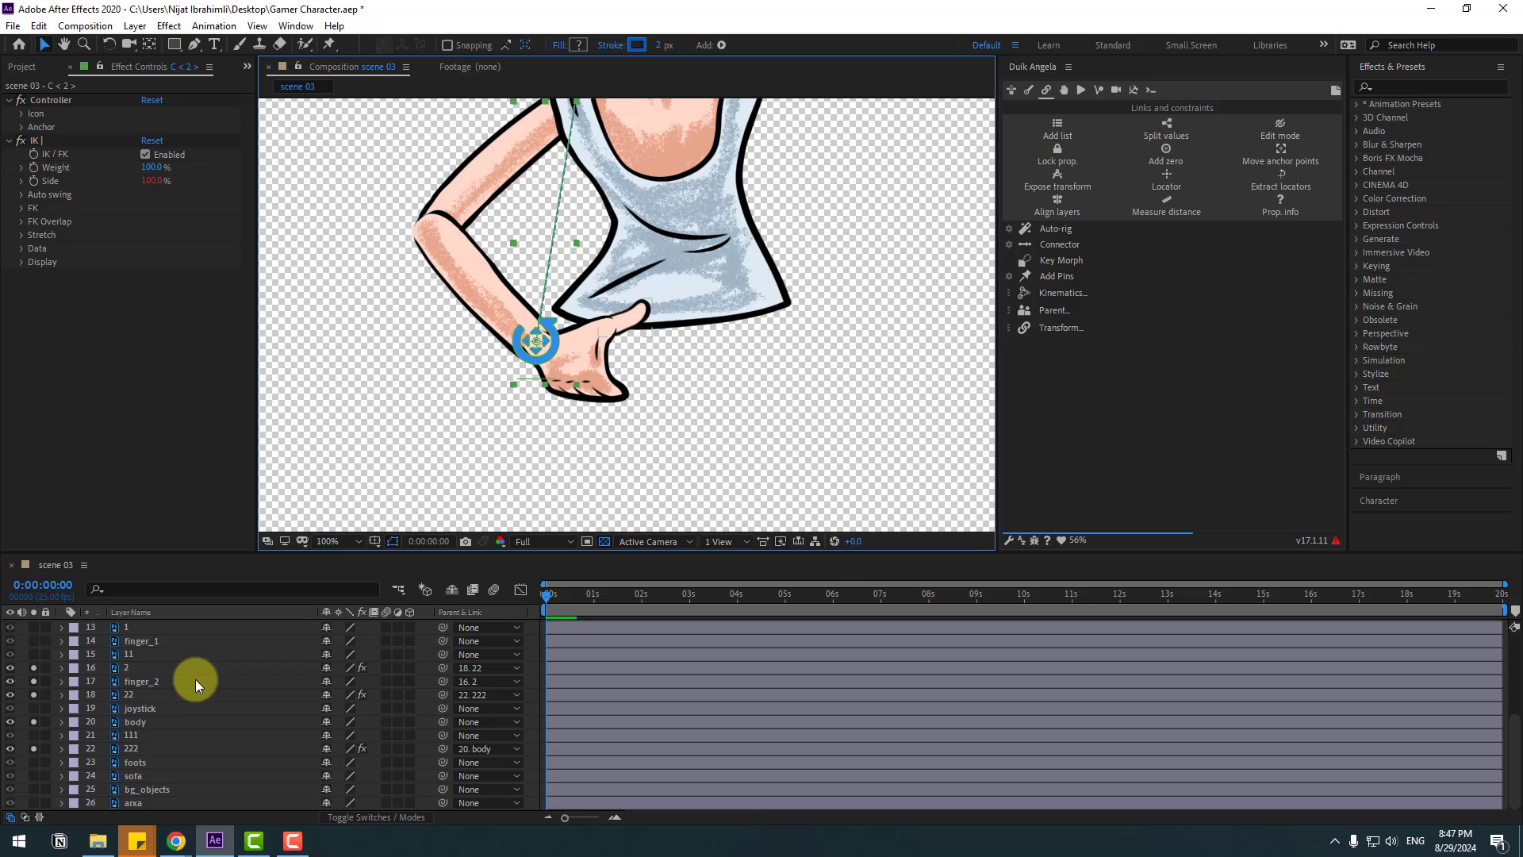
Try rotating the finger_2 layer around the base of the thumb and undo the rotation
left_click(154, 682)
key("r")
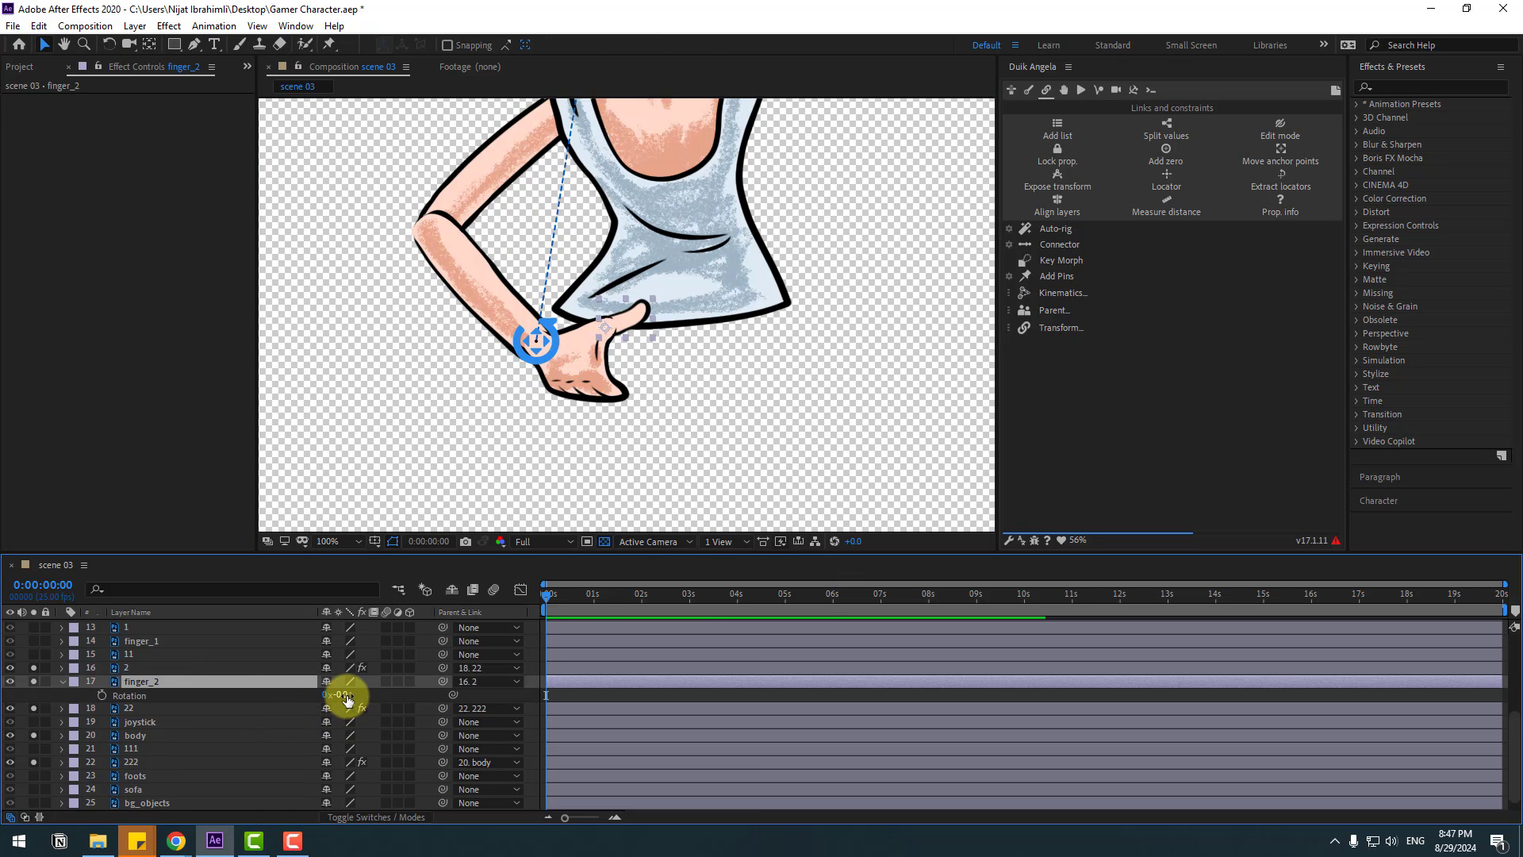
mouse_move(347, 696)
left_mouse_down()
mouse_move(372, 700)
mouse_move(354, 698)
left_mouse_up()
key("ctrl+z")
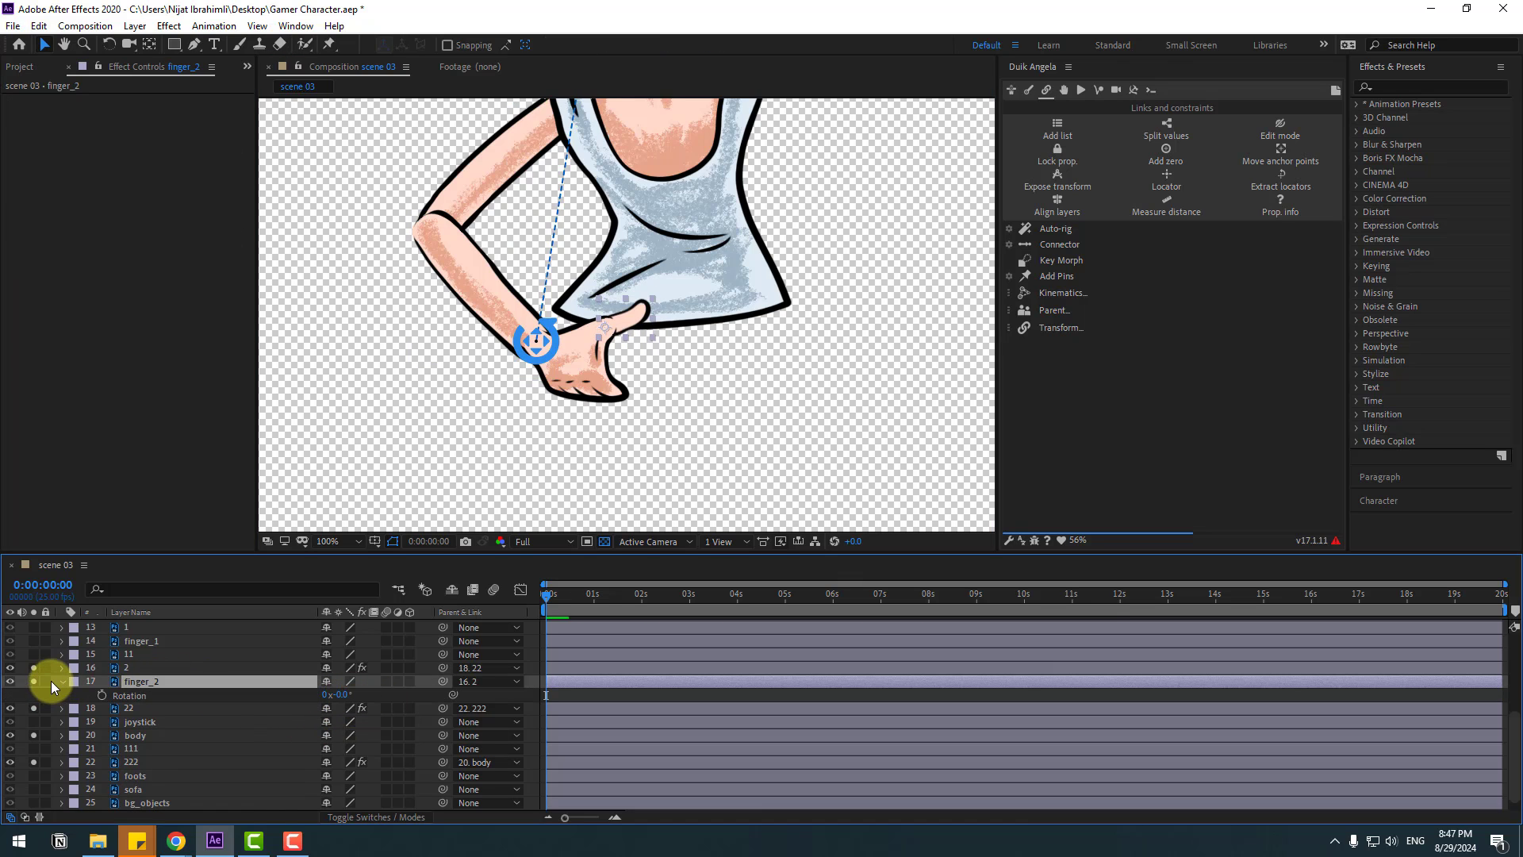
left_click(62, 680)
Rename the Duik wrist controller layer to HAND-LEFT
scroll(232, 714, "up", 6)
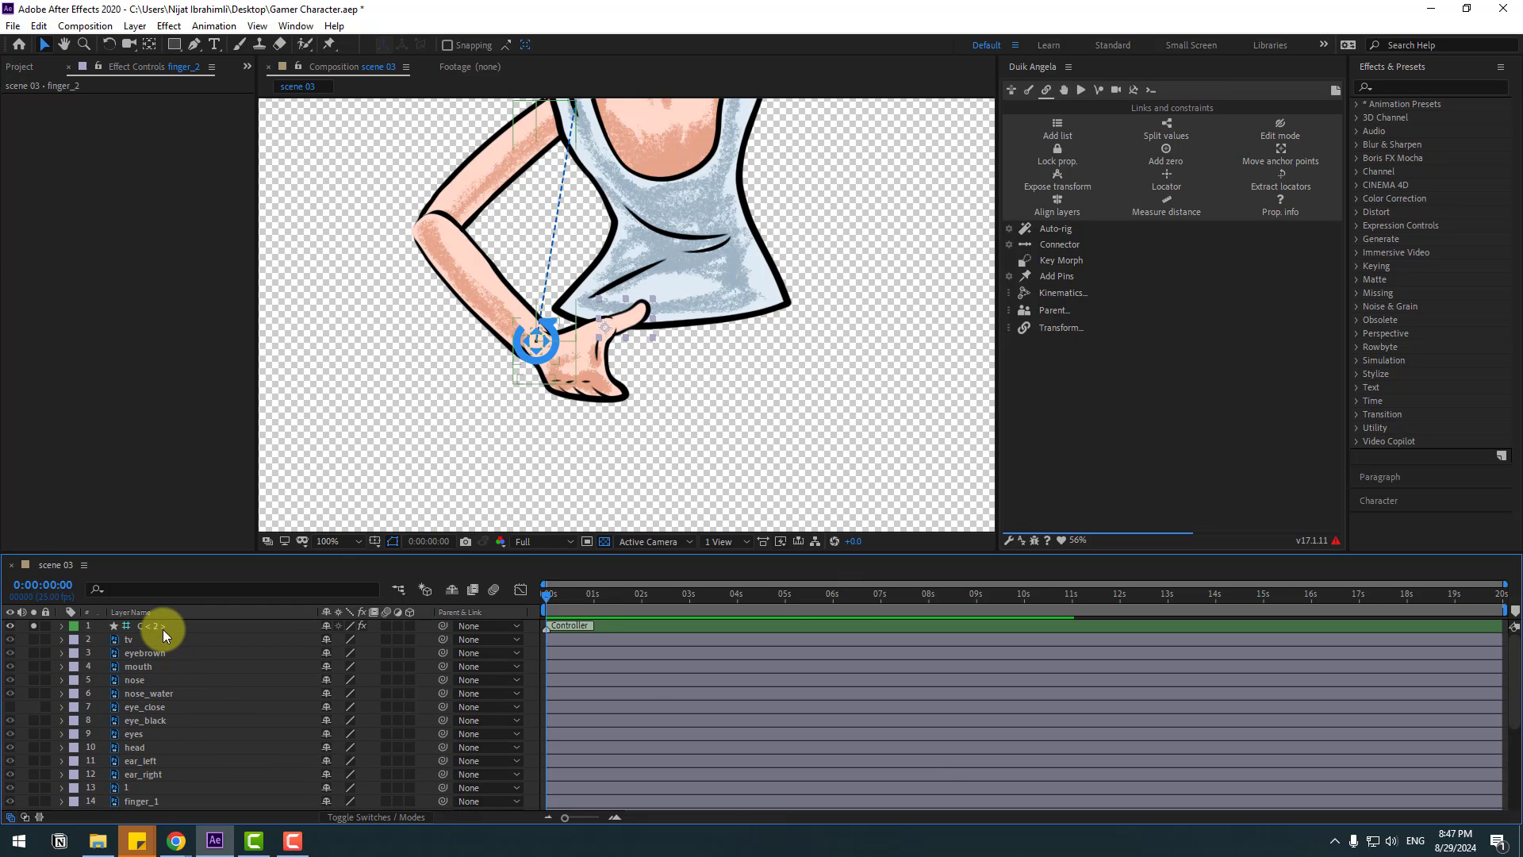
left_click(163, 630)
key("Return")
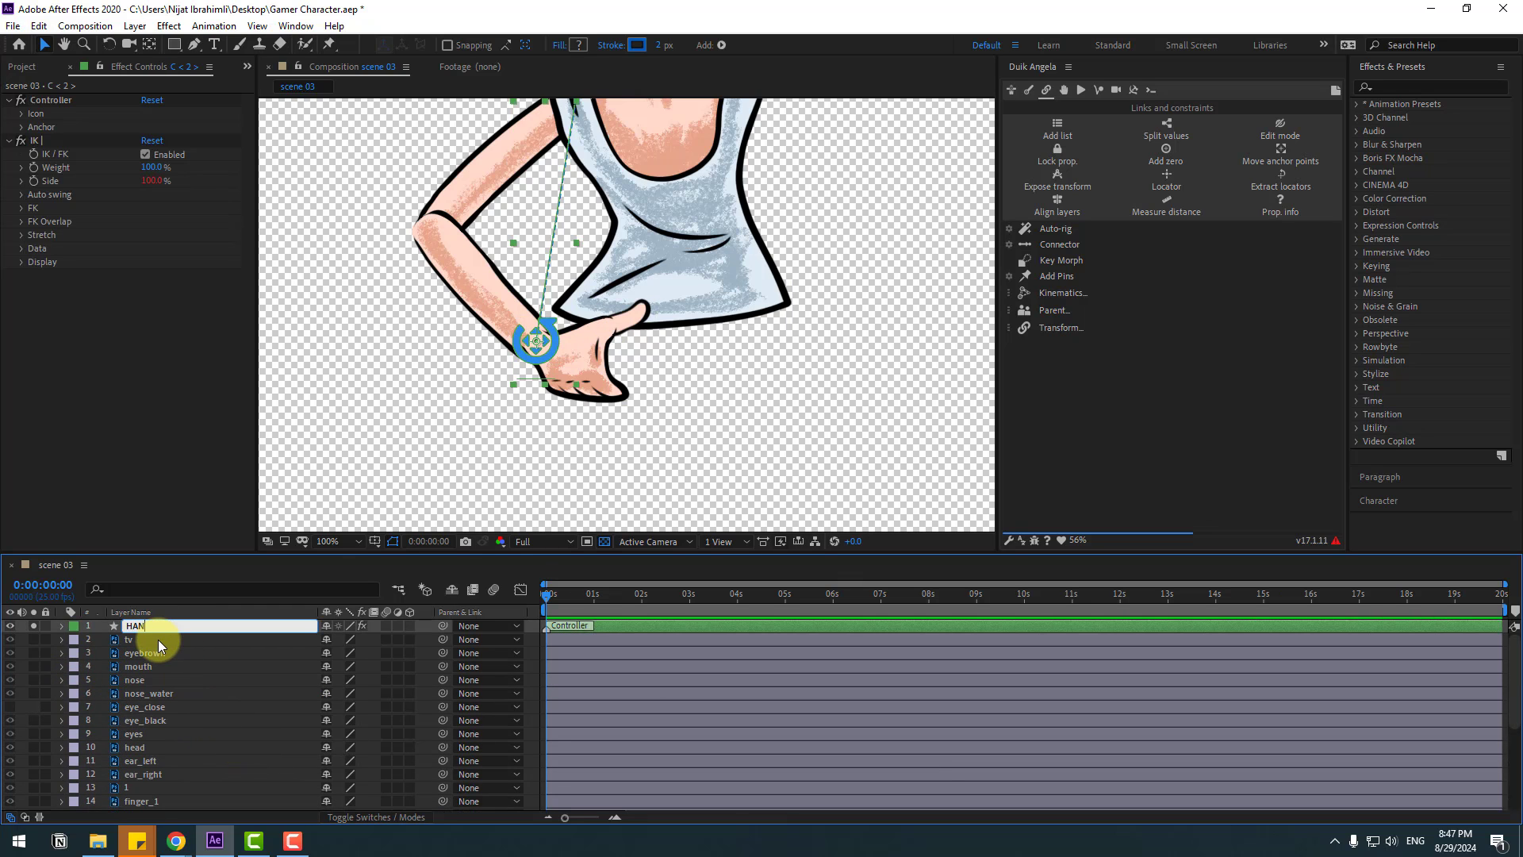
type("HAND-LEFT")
key("Return")
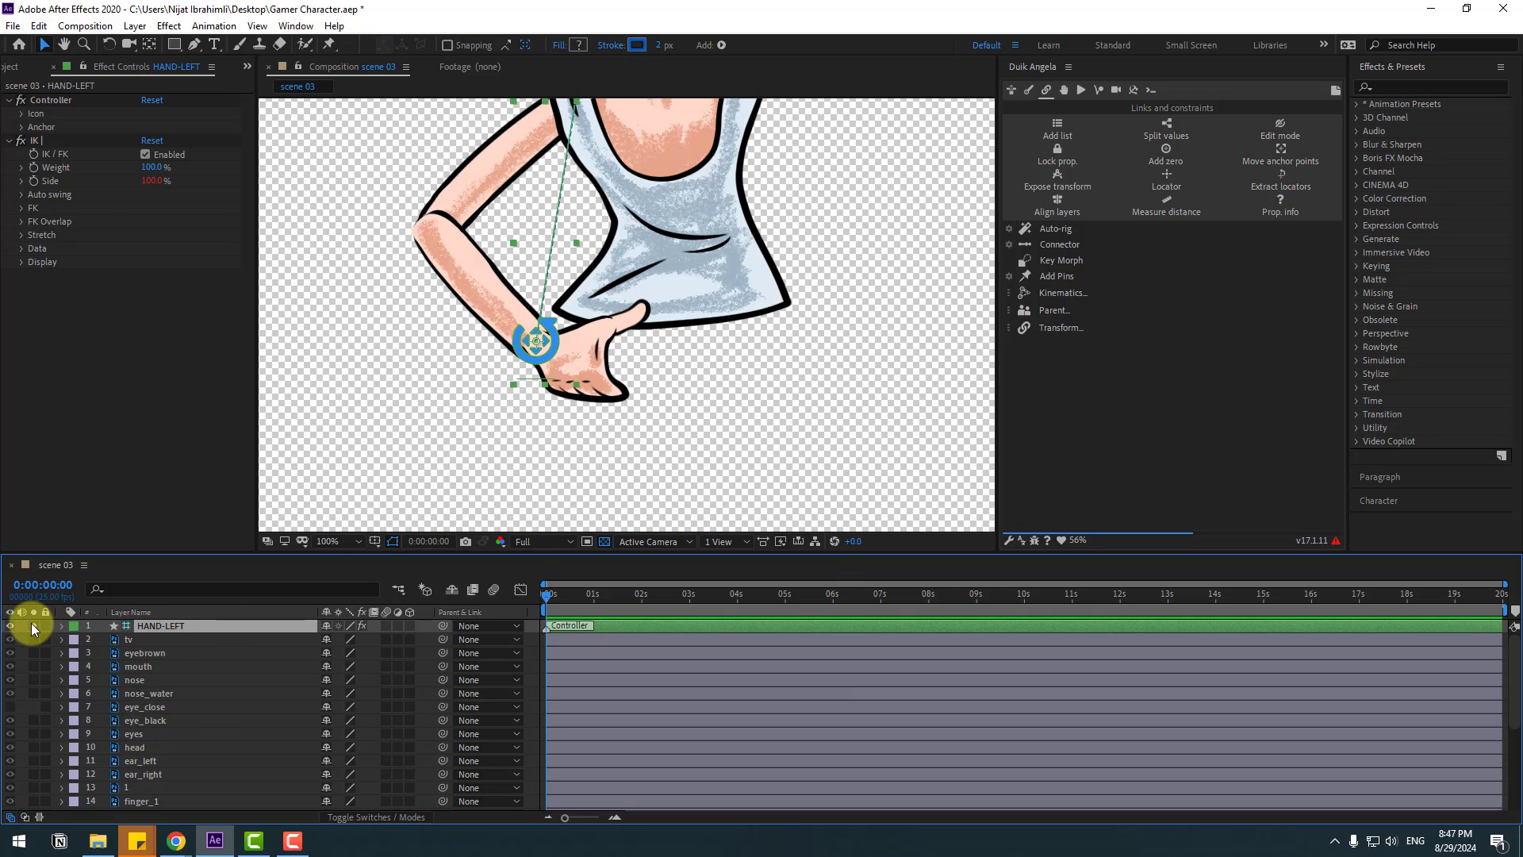
Turn off solo on all layers so the whole scene shows again
scroll(197, 702, "down", 3)
left_click(134, 694)
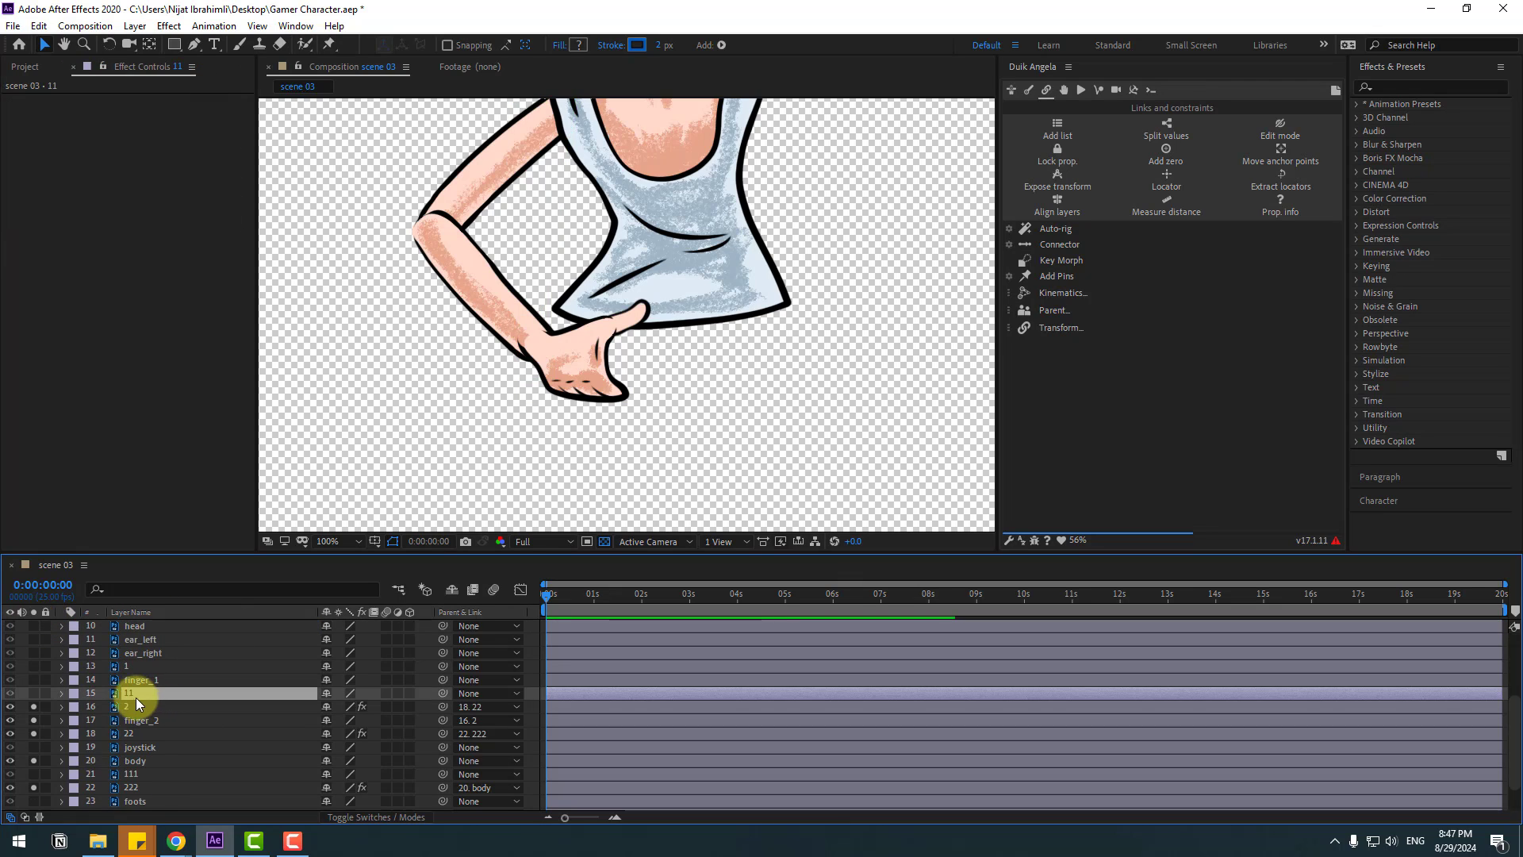
left_click(149, 707)
left_click(143, 732, "shift")
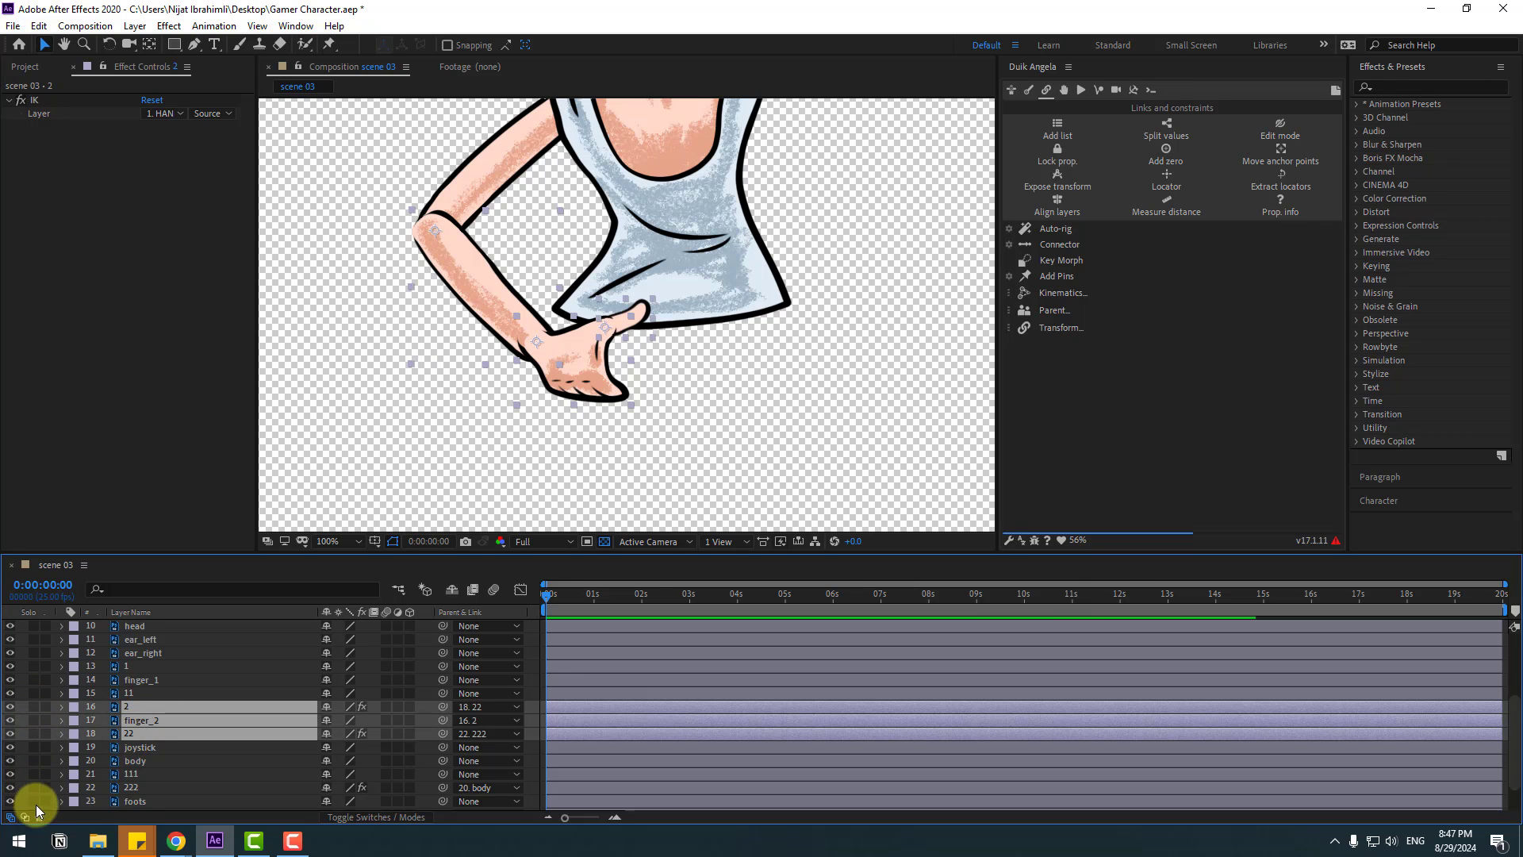
left_click_drag(36, 805, 36, 804)
scroll(149, 772, "down", 1)
scroll(801, 470, "down", 2)
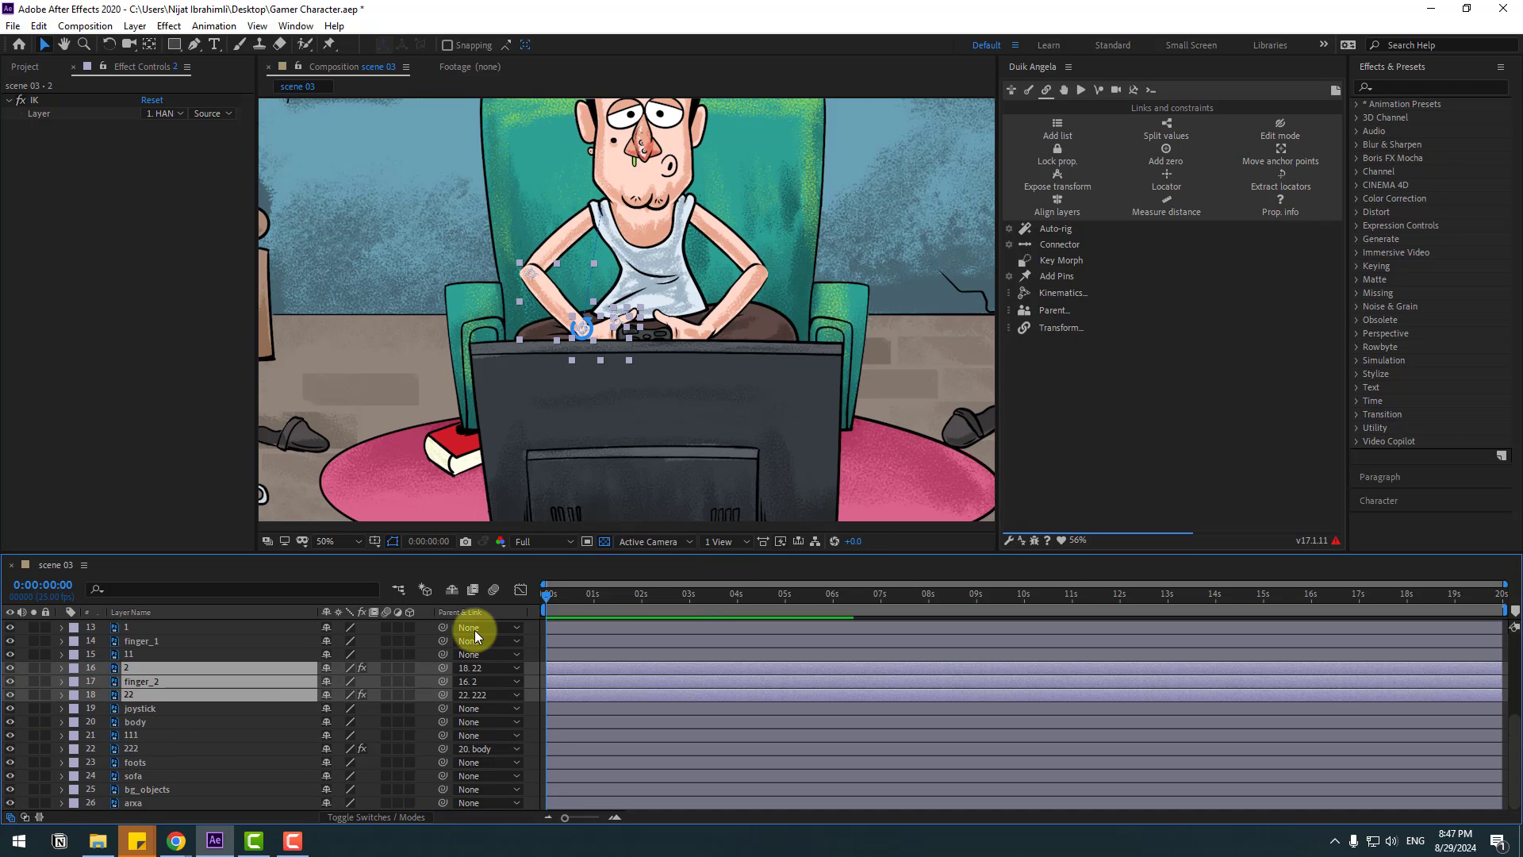
Lock the background layers arxa and bg_objects, fitting the composition in the viewer
left_click(140, 804)
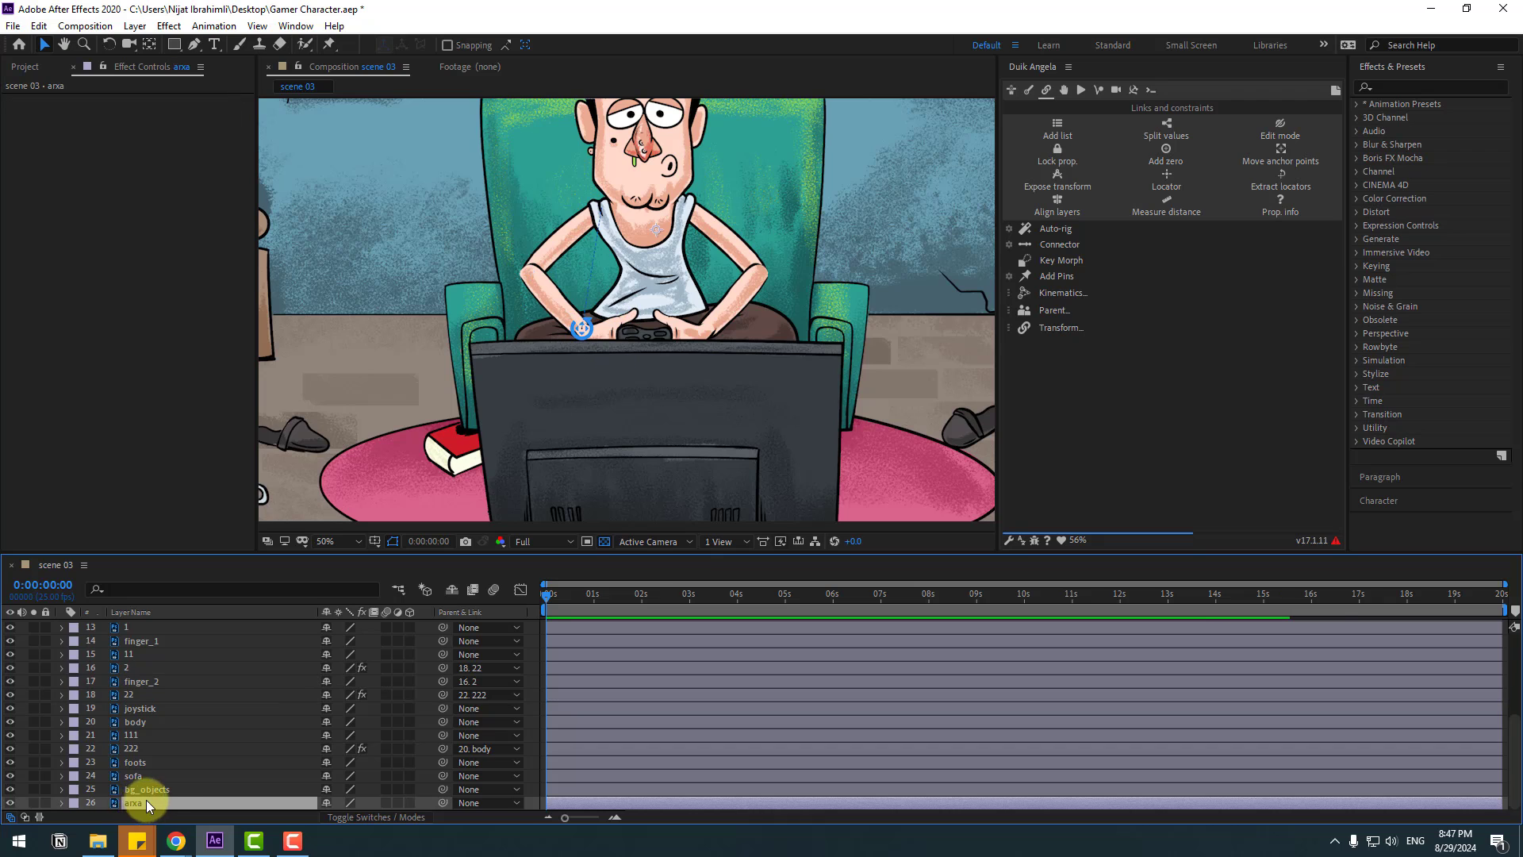
left_click(10, 803)
left_click(11, 803)
left_click(45, 802)
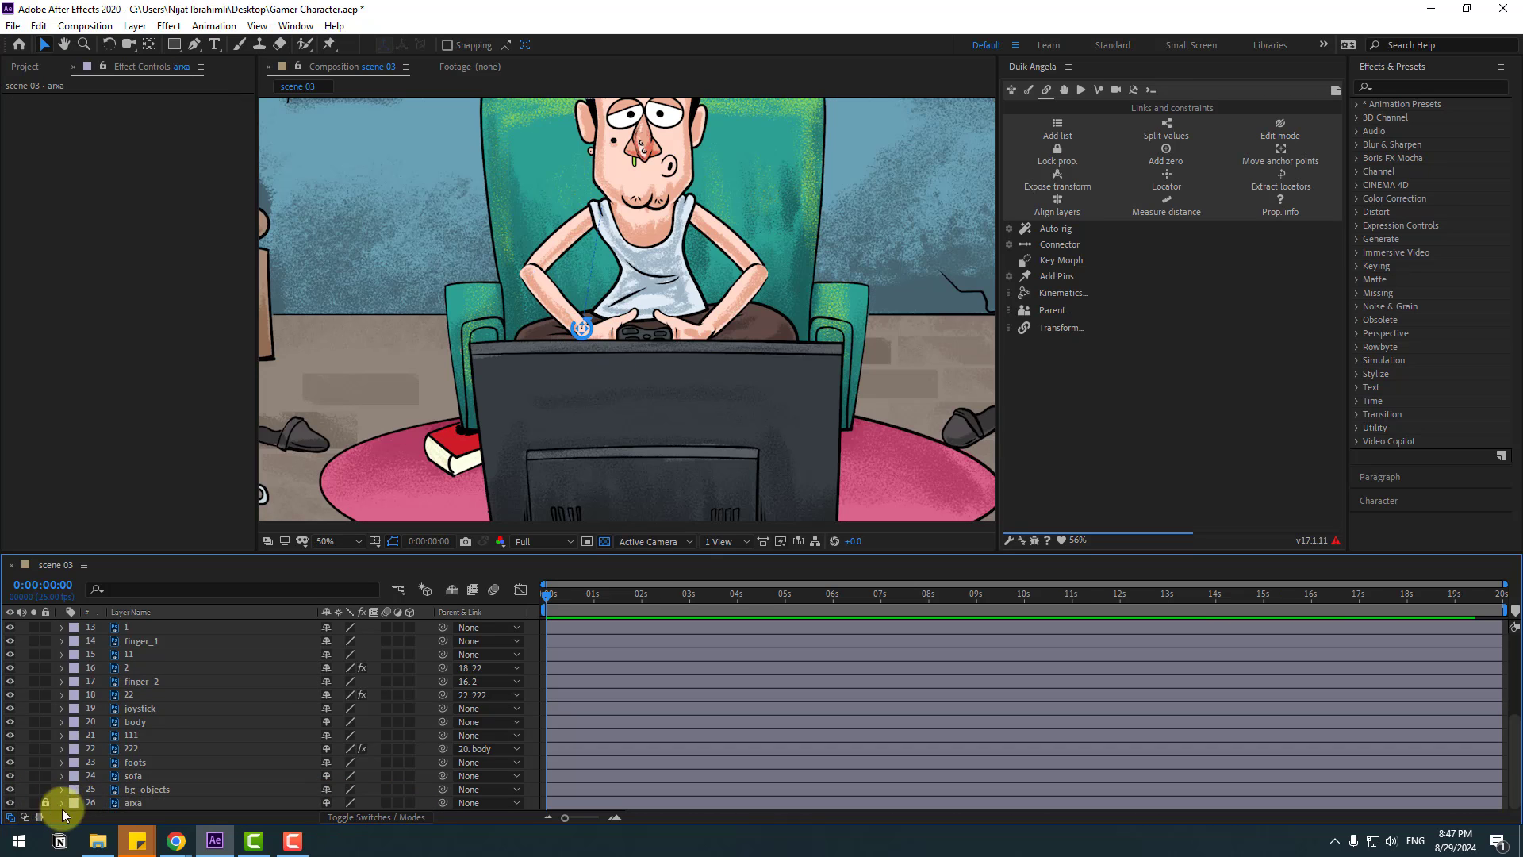
left_click(140, 792)
left_click(341, 542)
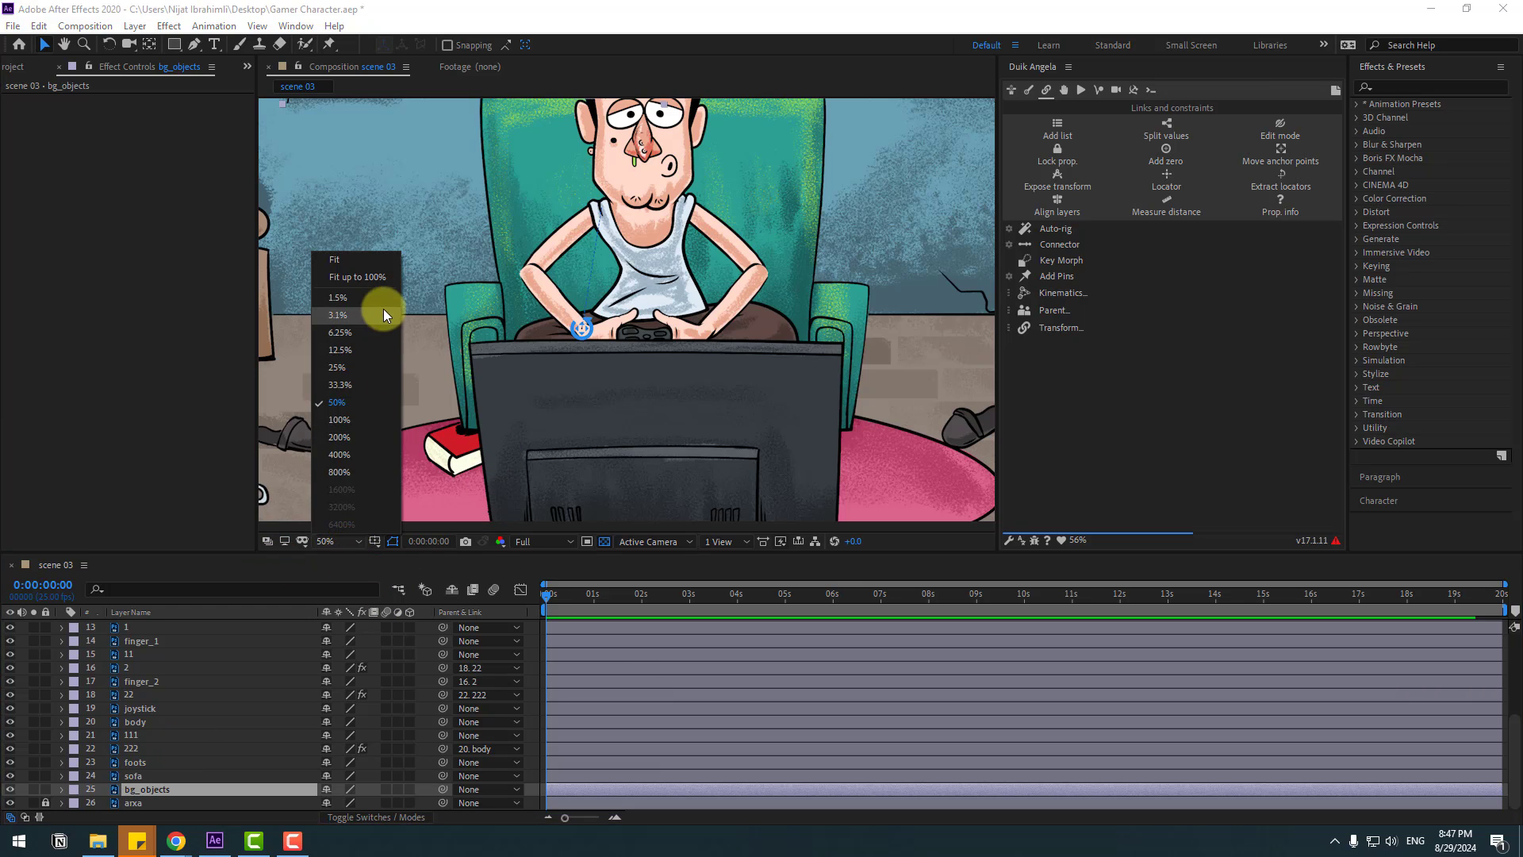
left_click(380, 277)
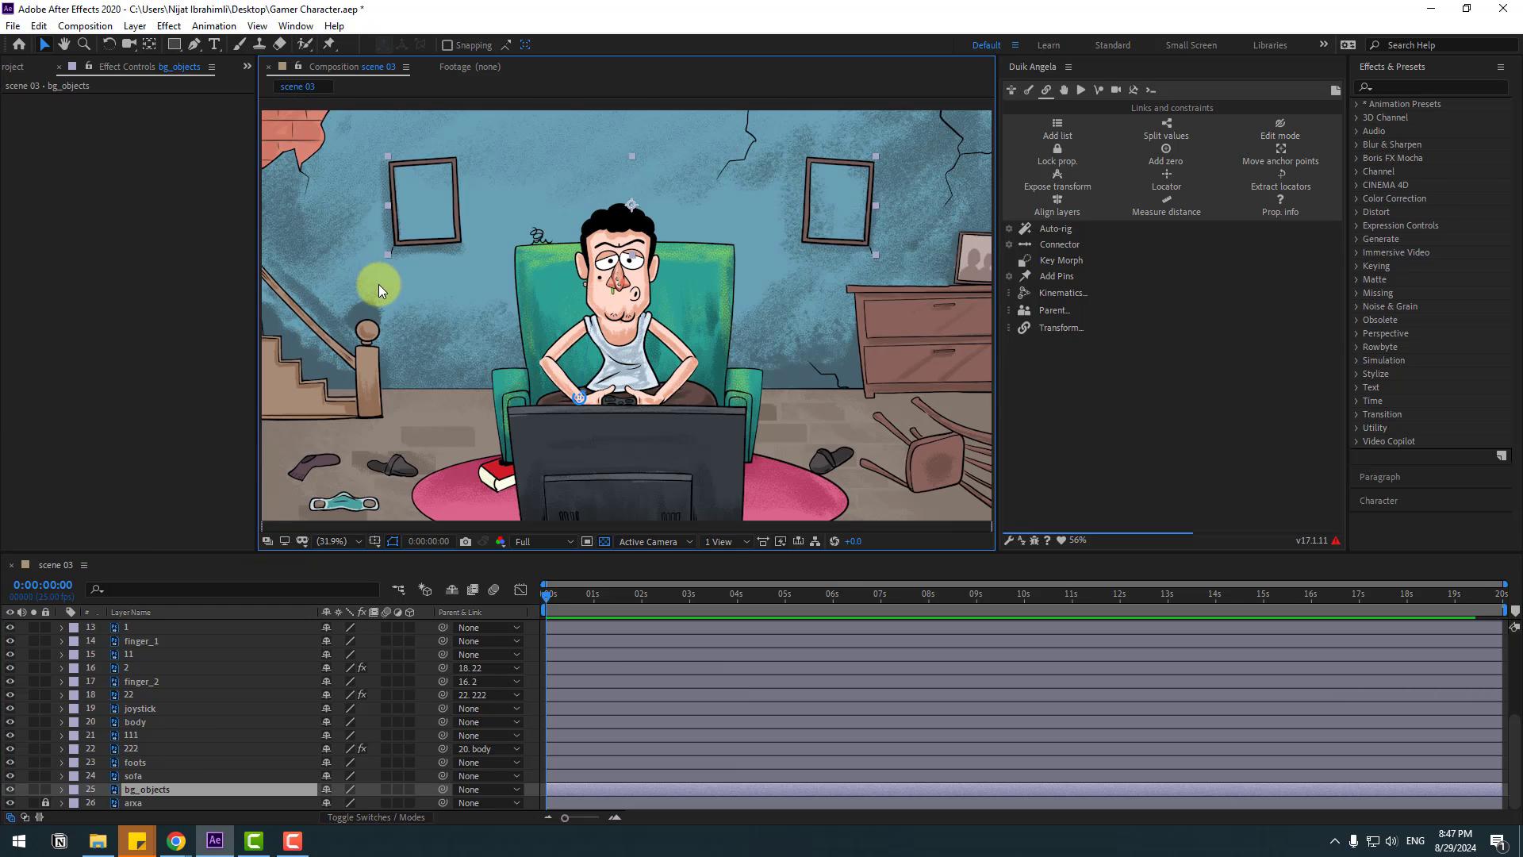
left_click(47, 789)
Lock the sofa, foots and tv layers as well
left_click(137, 777)
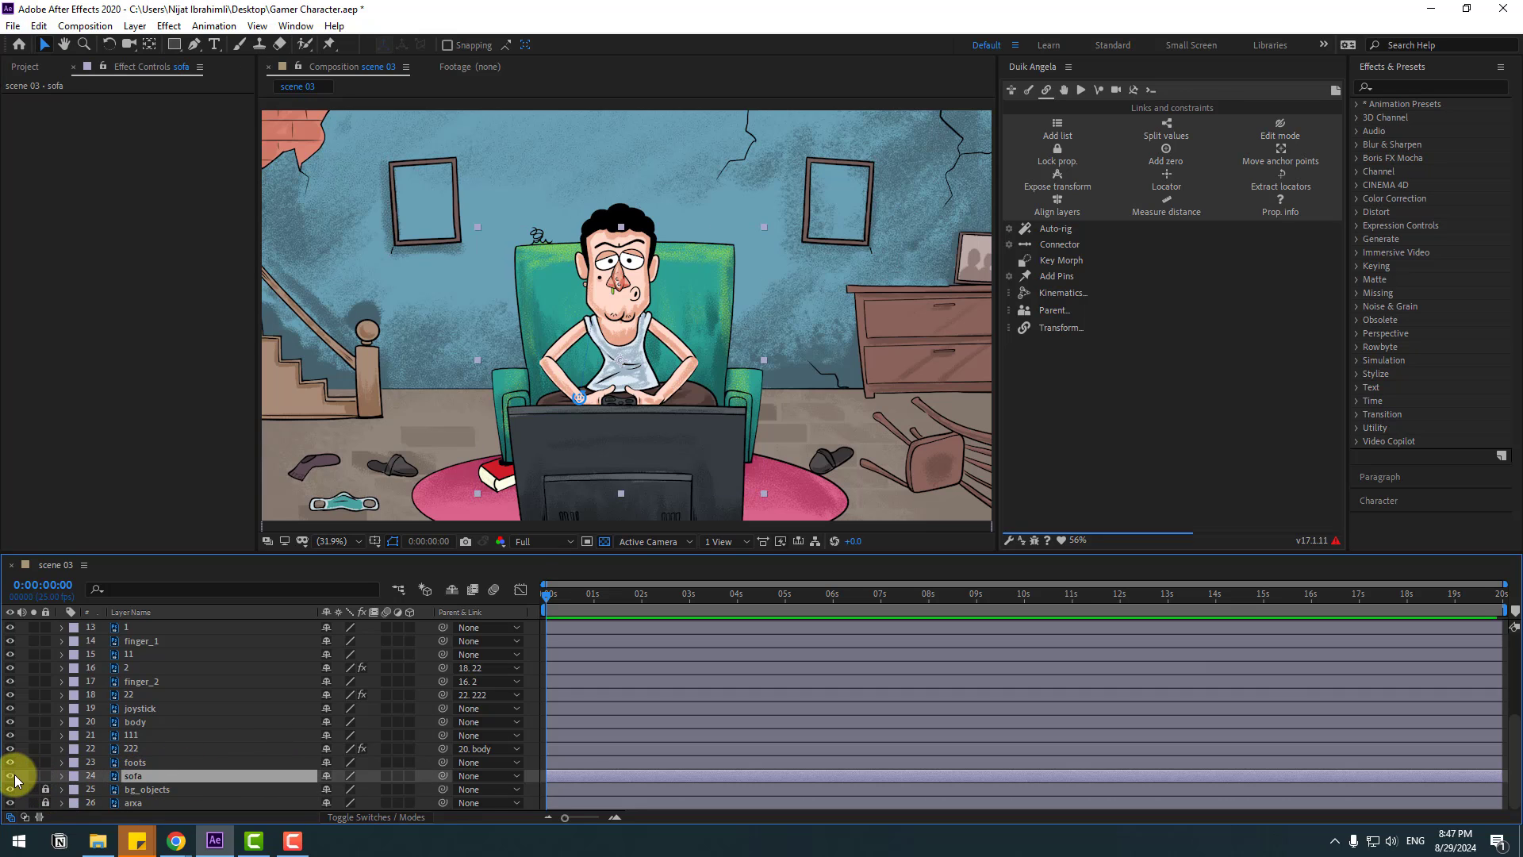
left_click(45, 776)
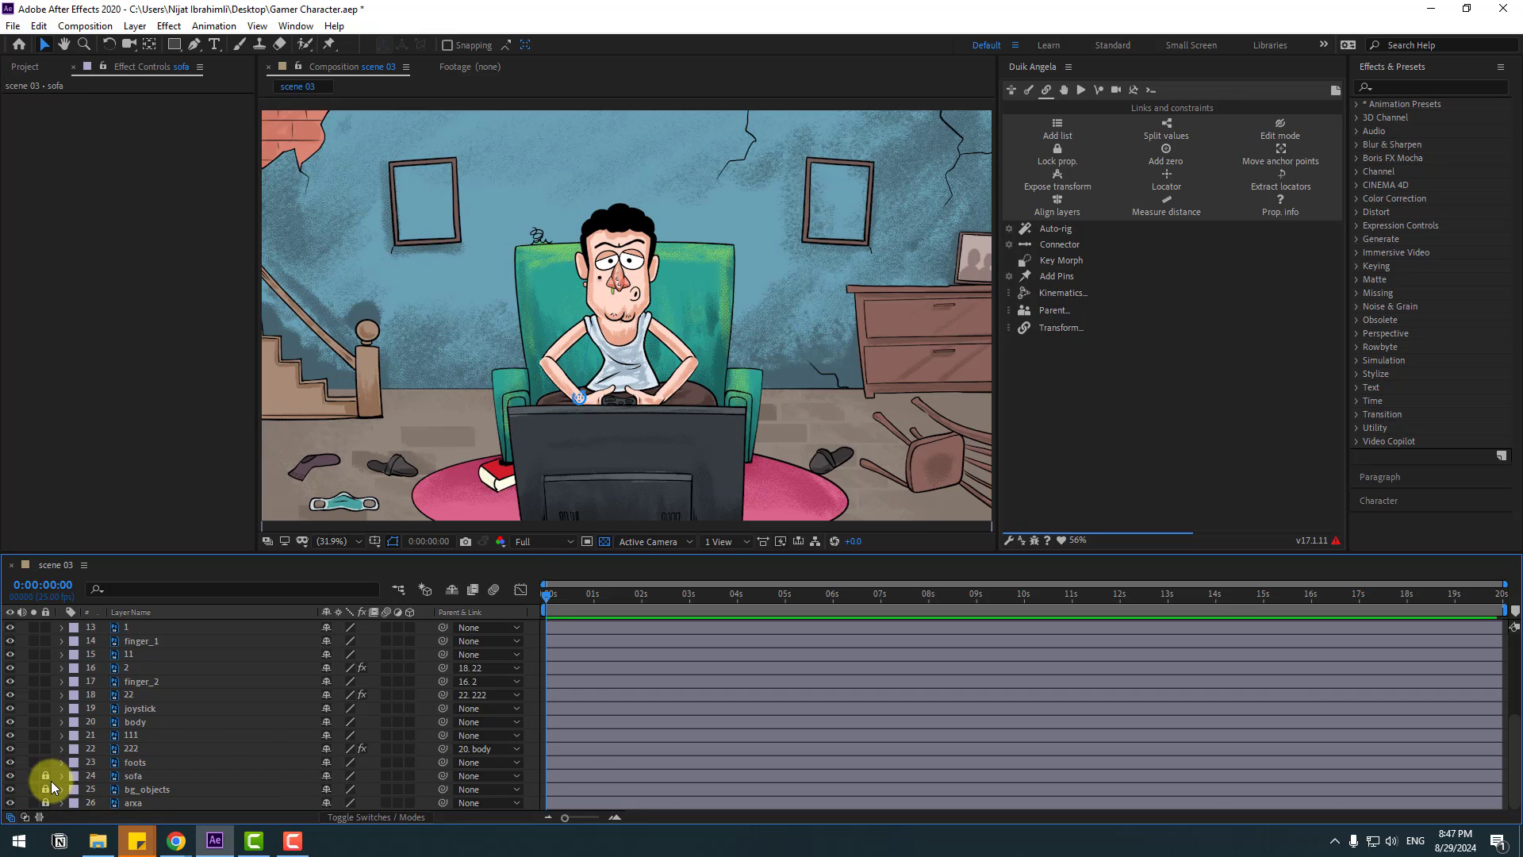
left_click(136, 763)
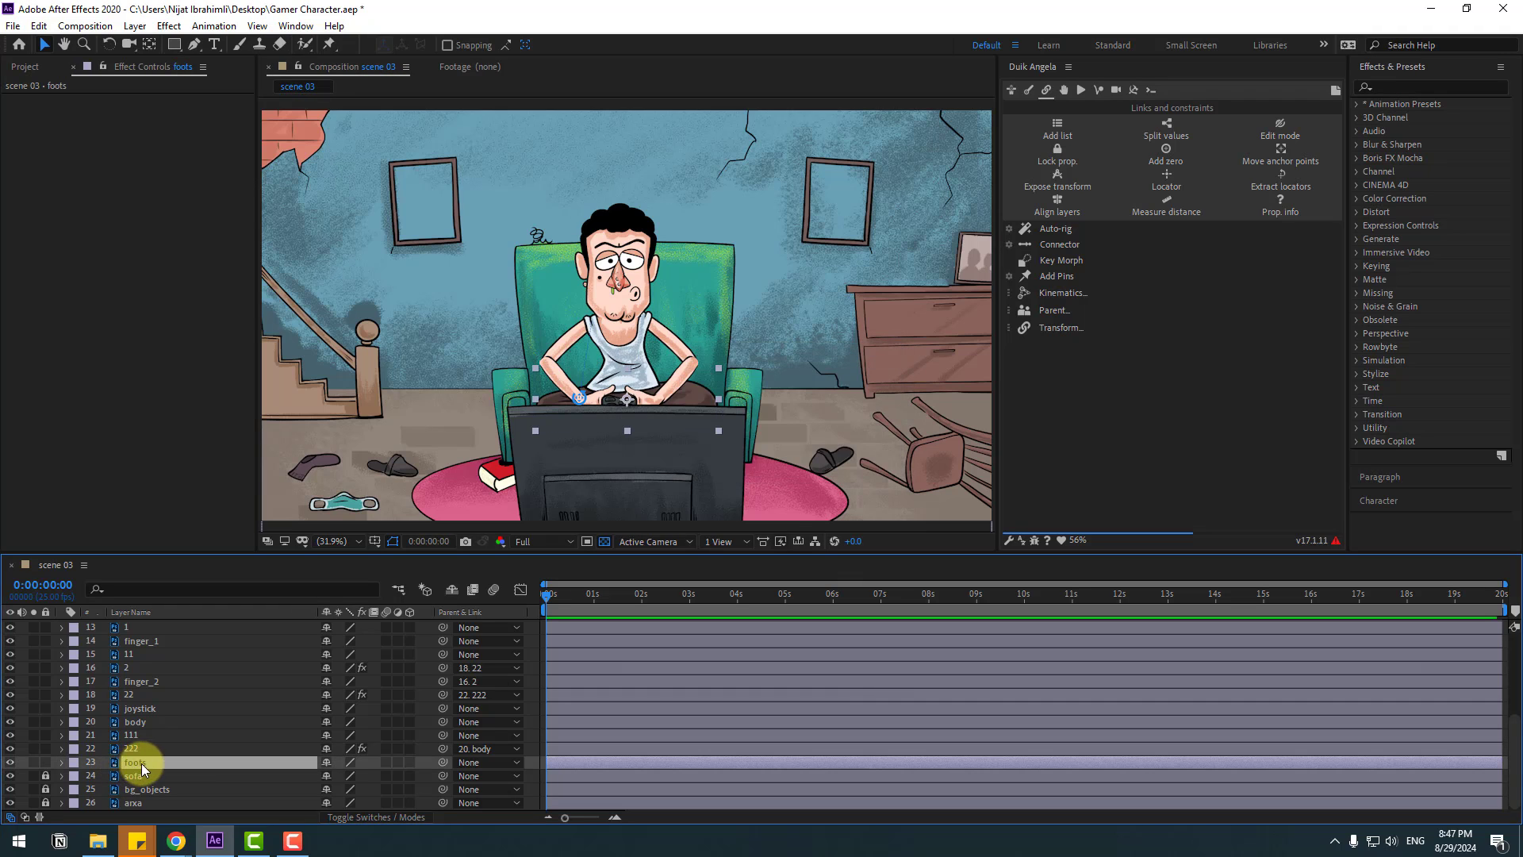
left_click(46, 762)
scroll(149, 750, "up", 2)
scroll(214, 740, "up", 2)
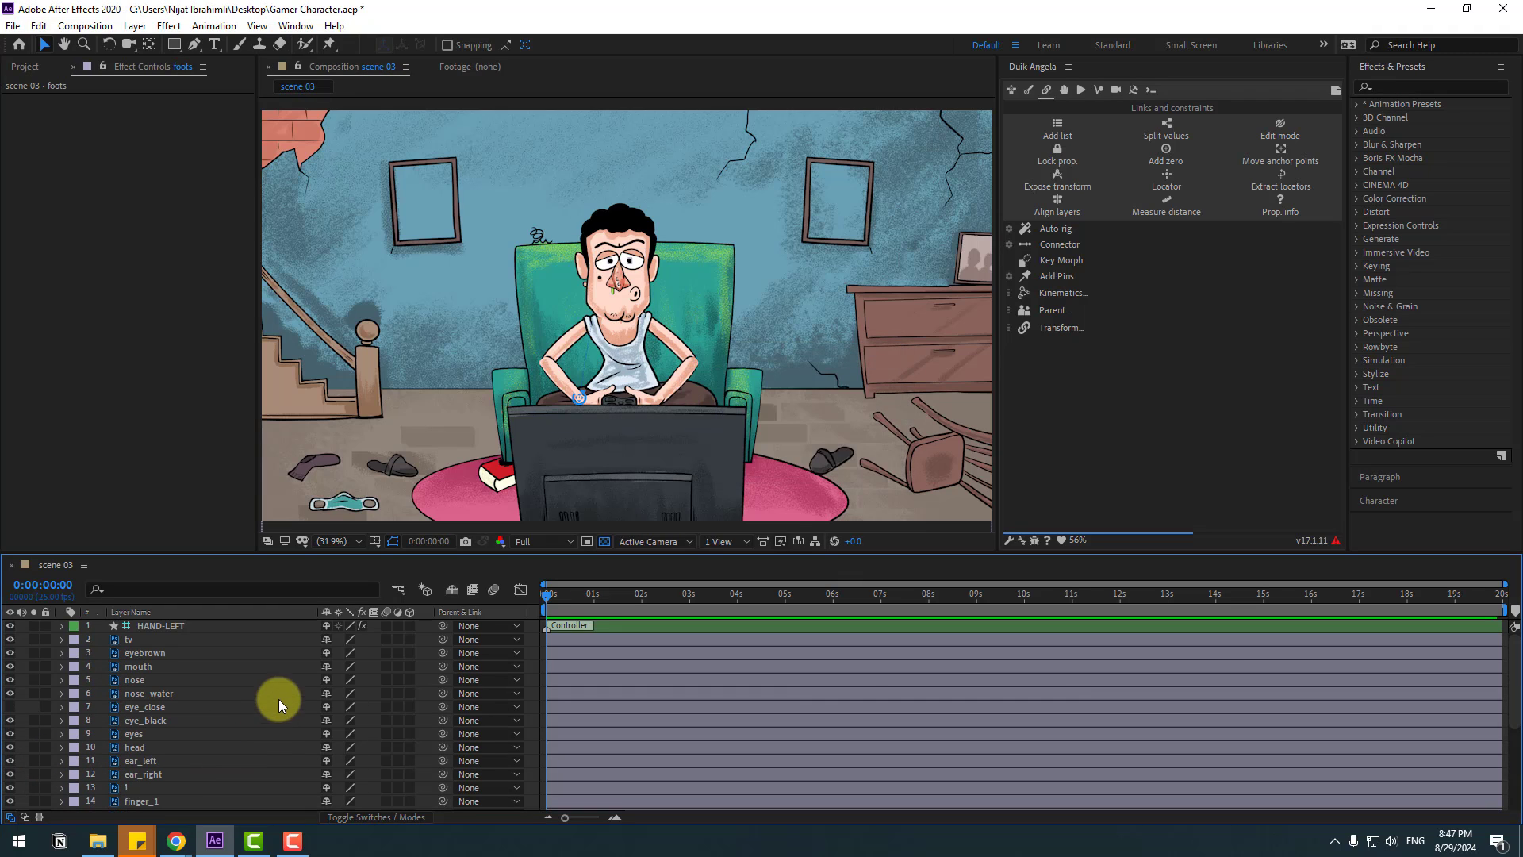
left_click(122, 640)
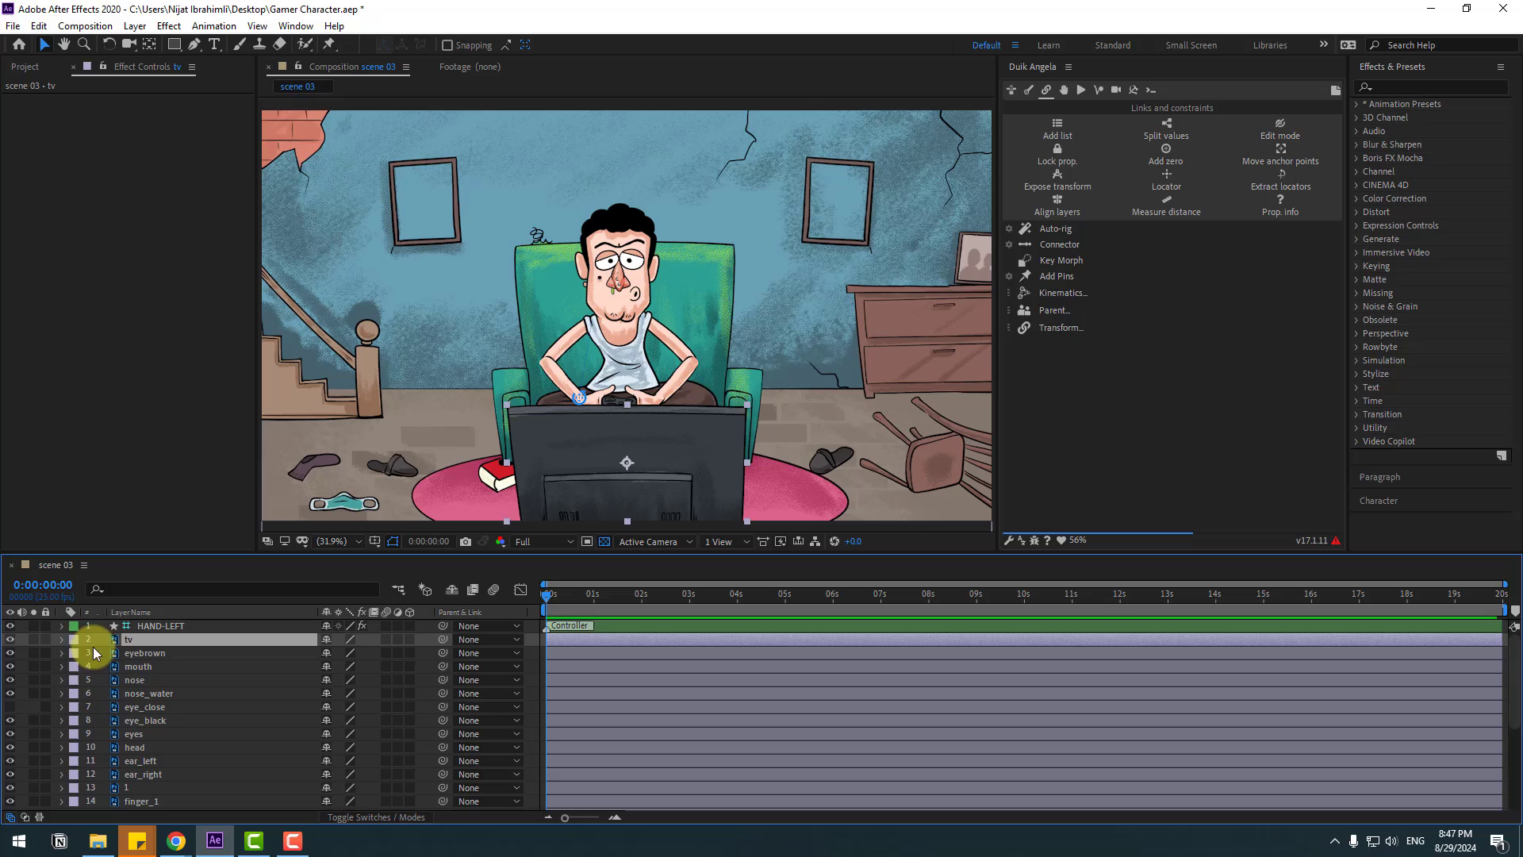
left_click(48, 640)
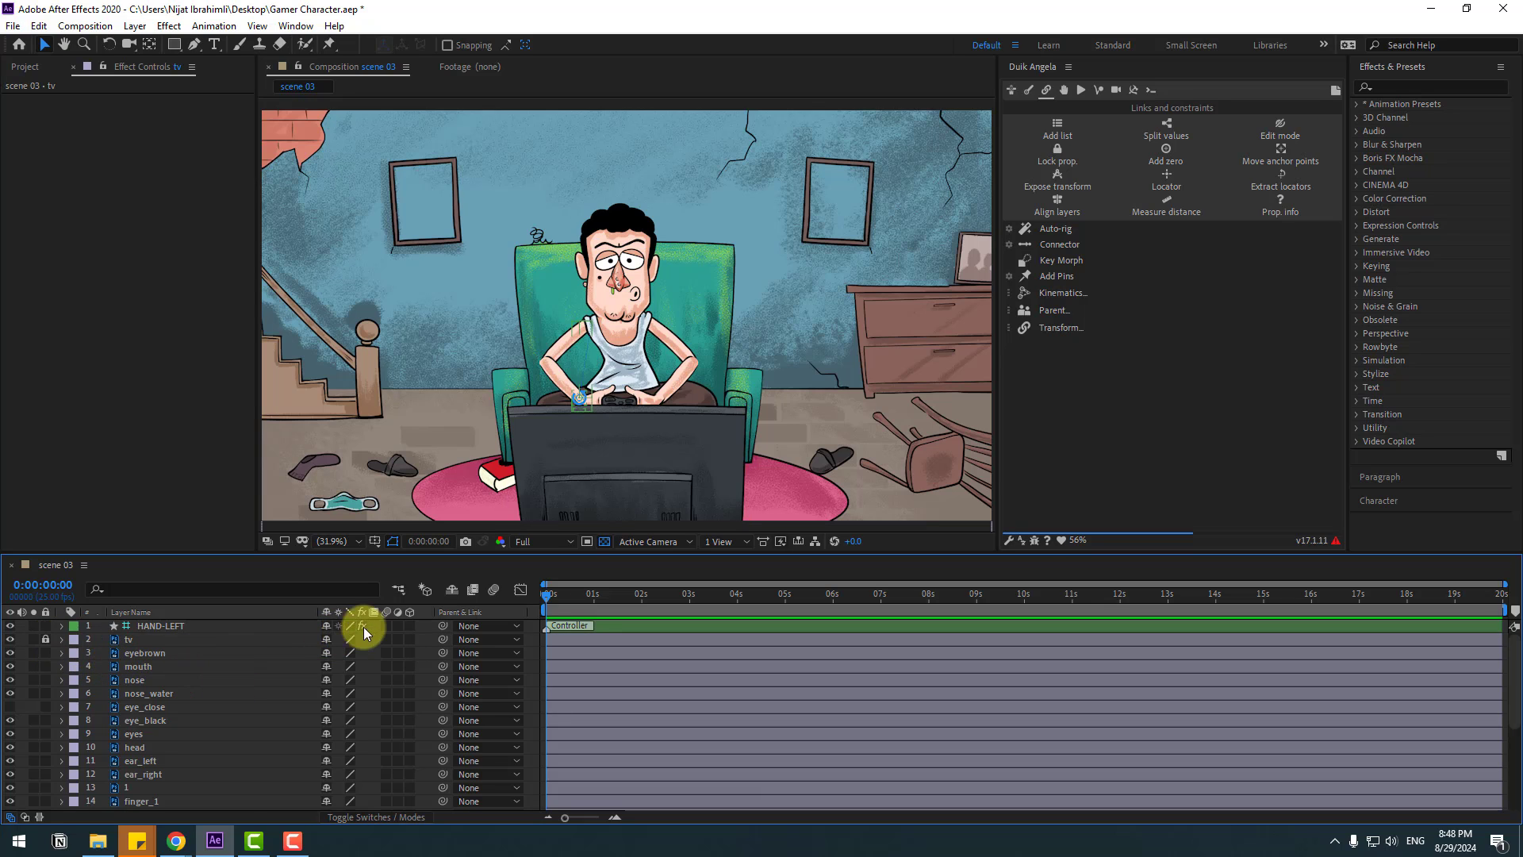
Select the other arm's layers 1, 11 and 111 and solo them
left_click(651, 391)
scroll(191, 707, "down", 2)
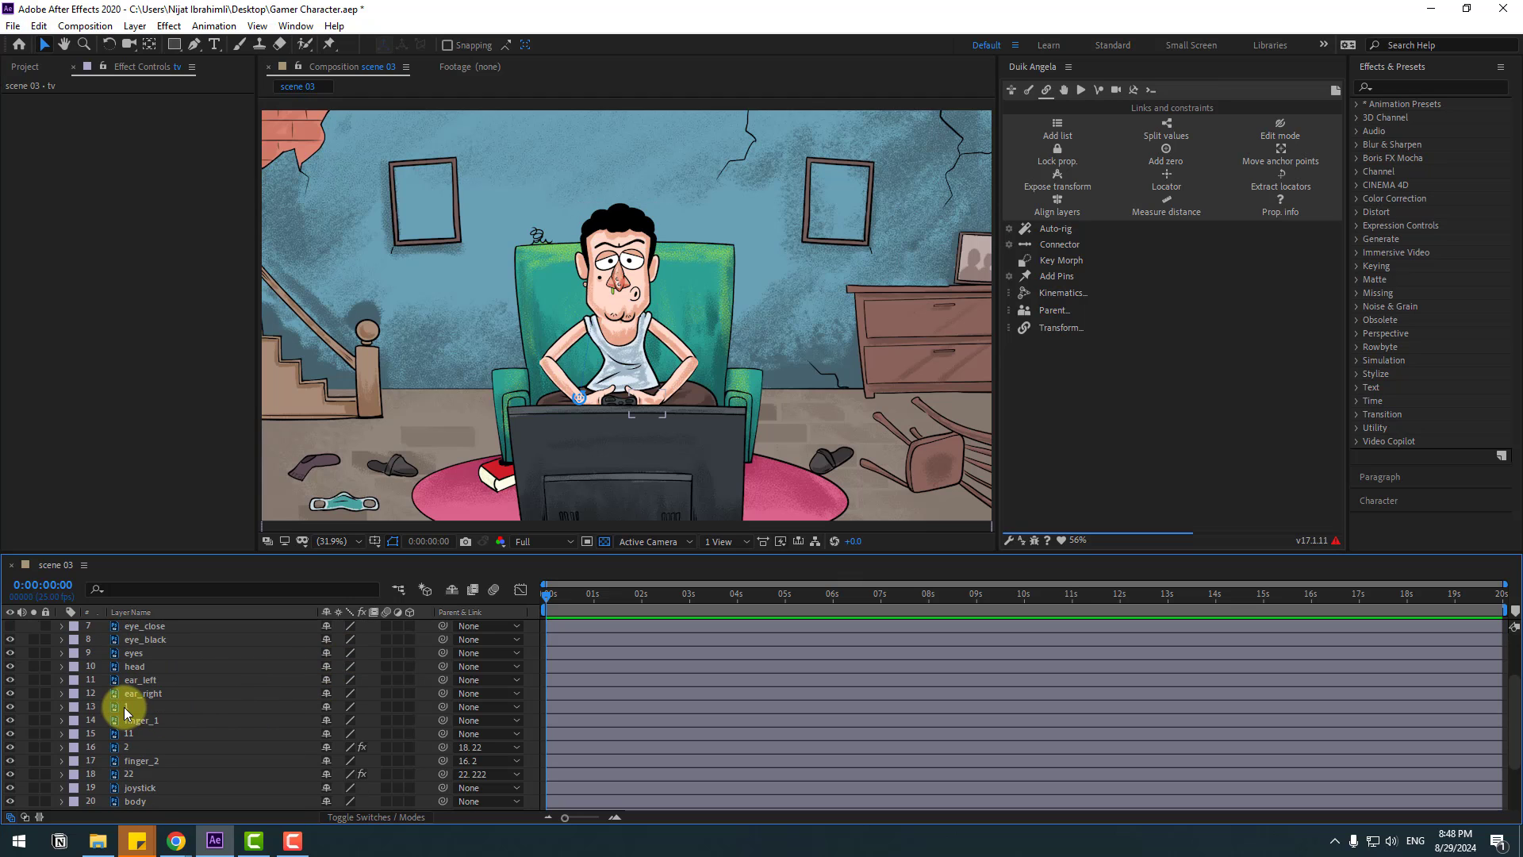
left_click(124, 707)
left_click(133, 735, "ctrl")
scroll(179, 760, "down", 2)
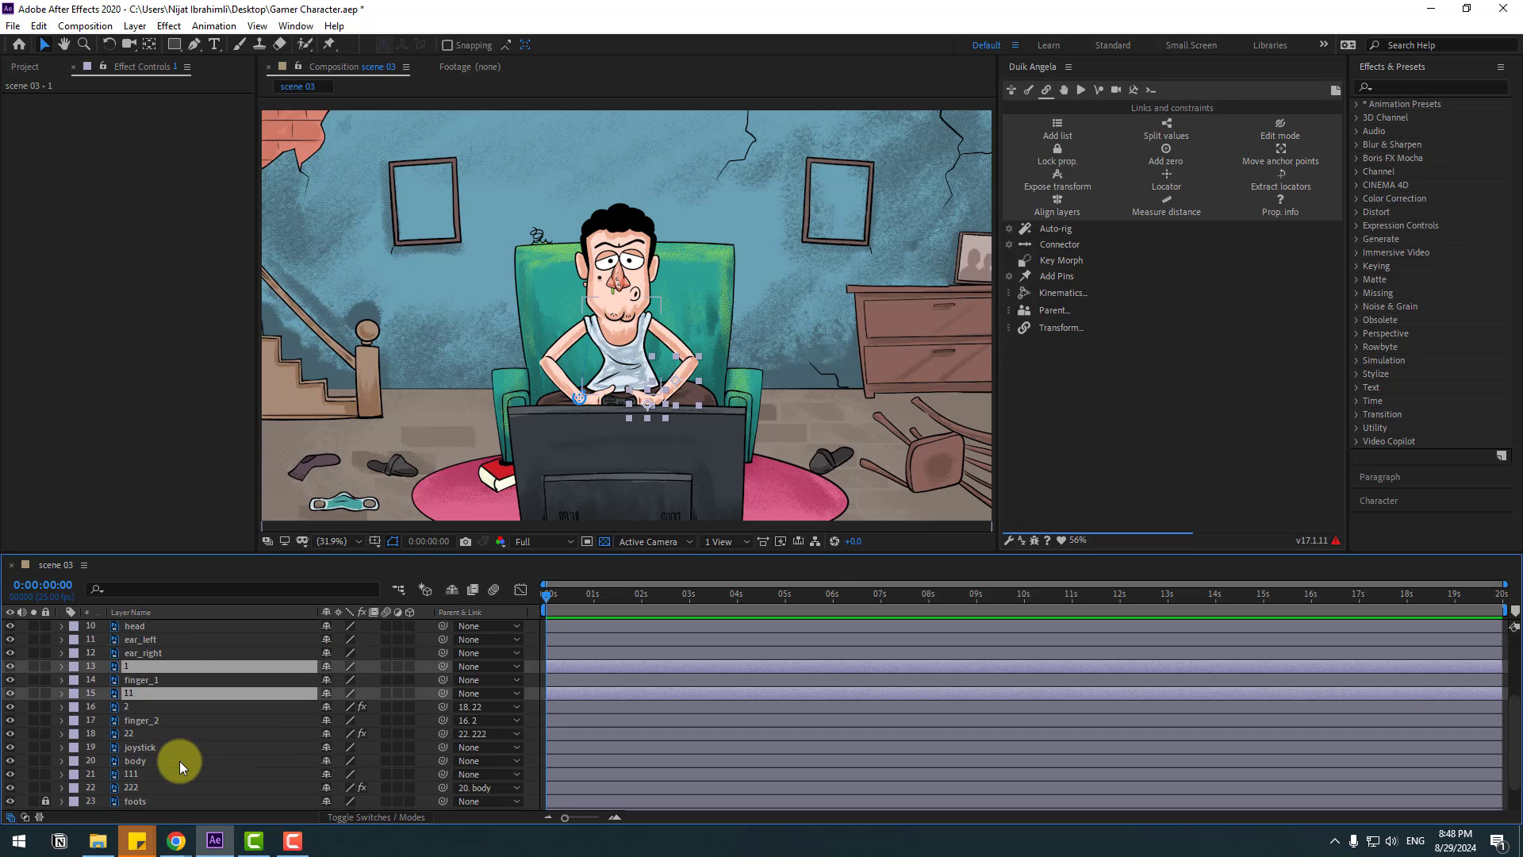
left_click(136, 735, "ctrl")
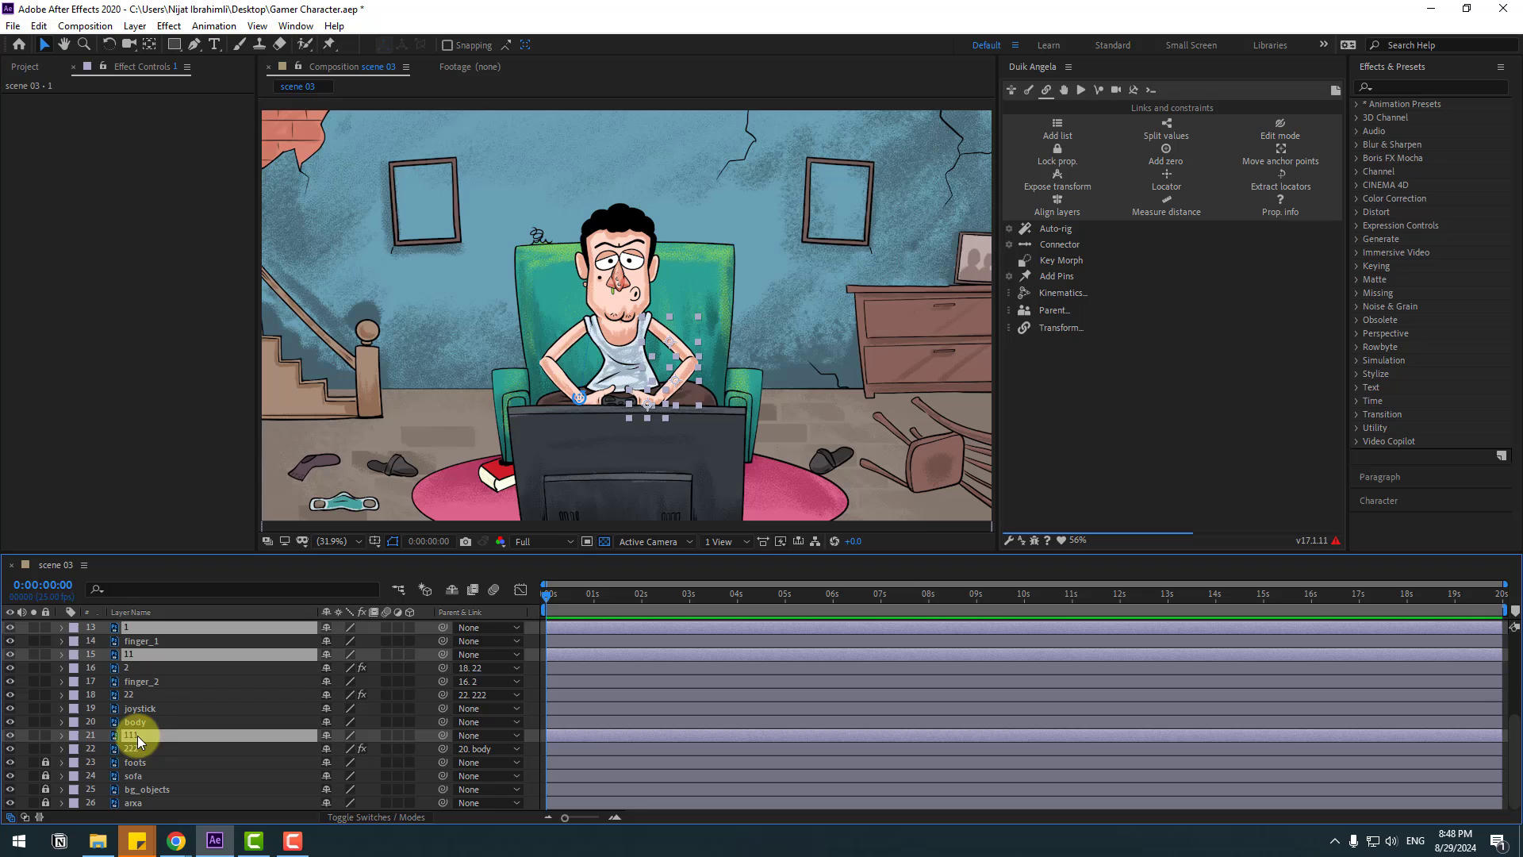
left_click(34, 627)
Solo the body and finger_1 layers together with the arm layers
scroll(540, 422, "up", 5)
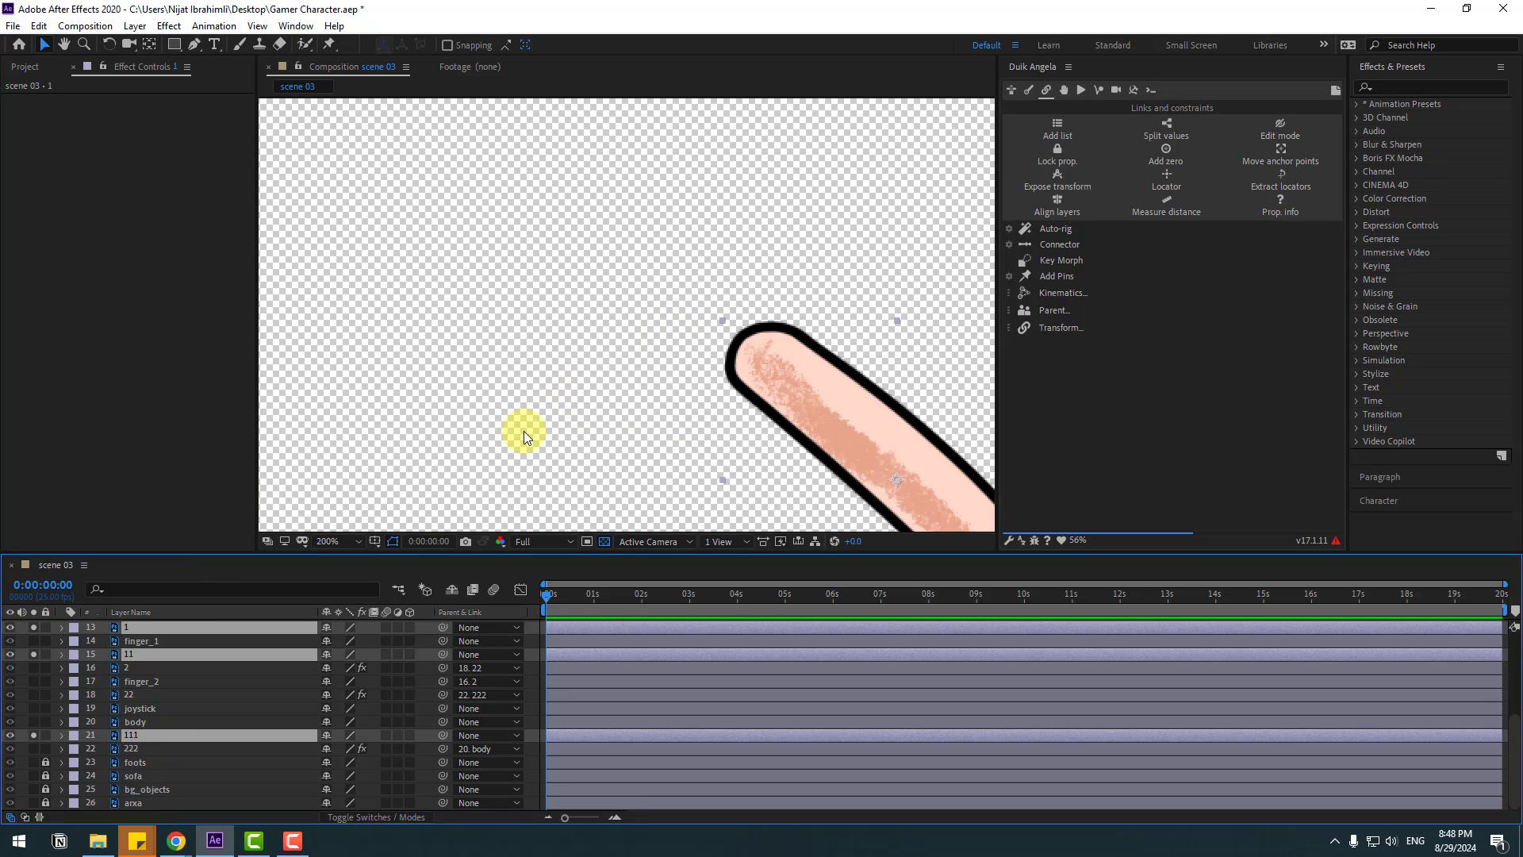
scroll(468, 341, "down", 2)
left_click(360, 348)
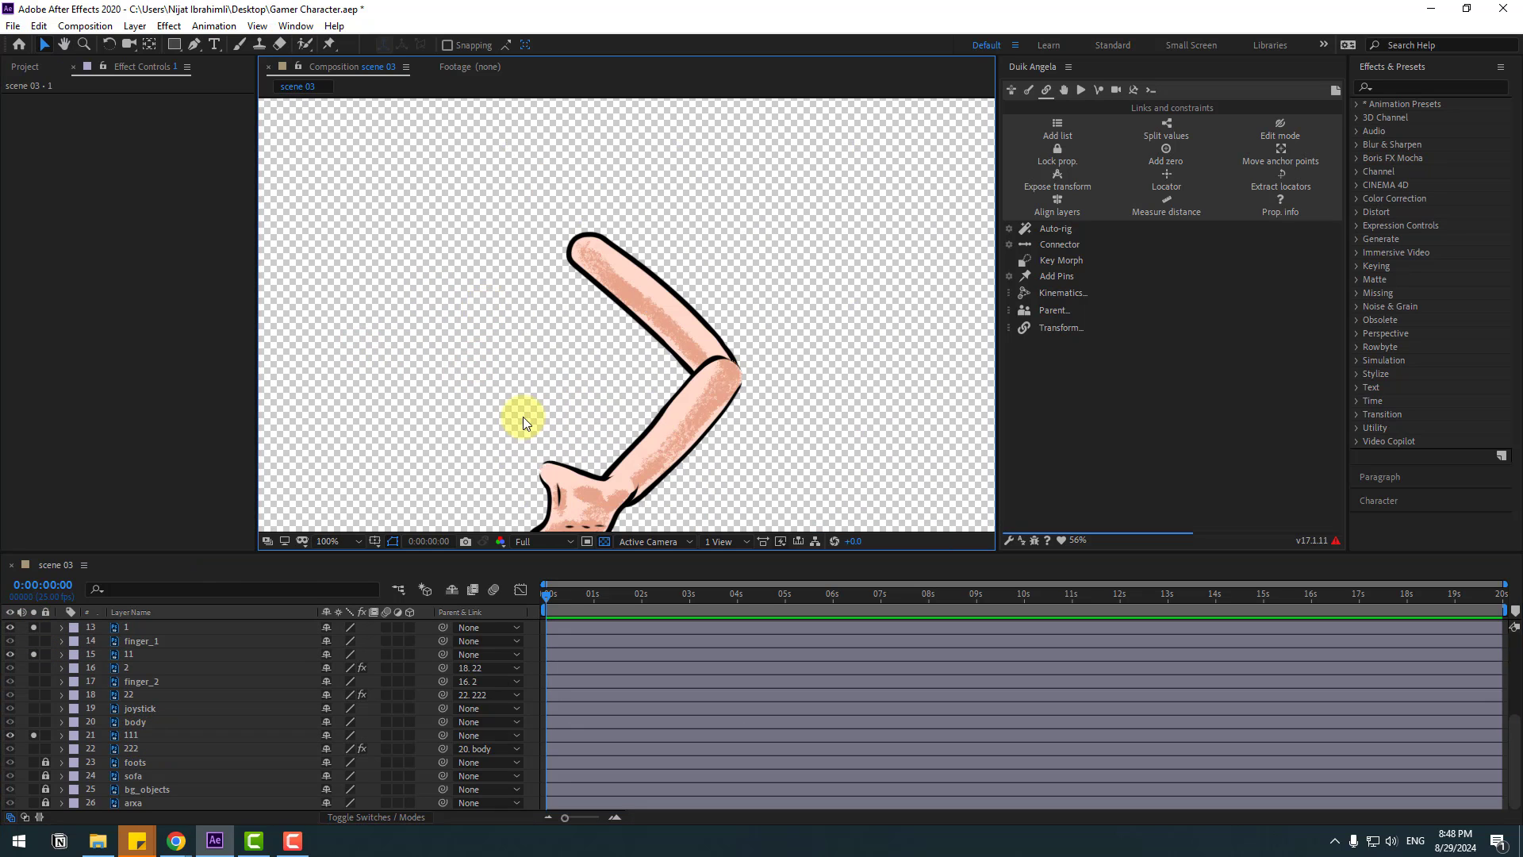
left_click(132, 722)
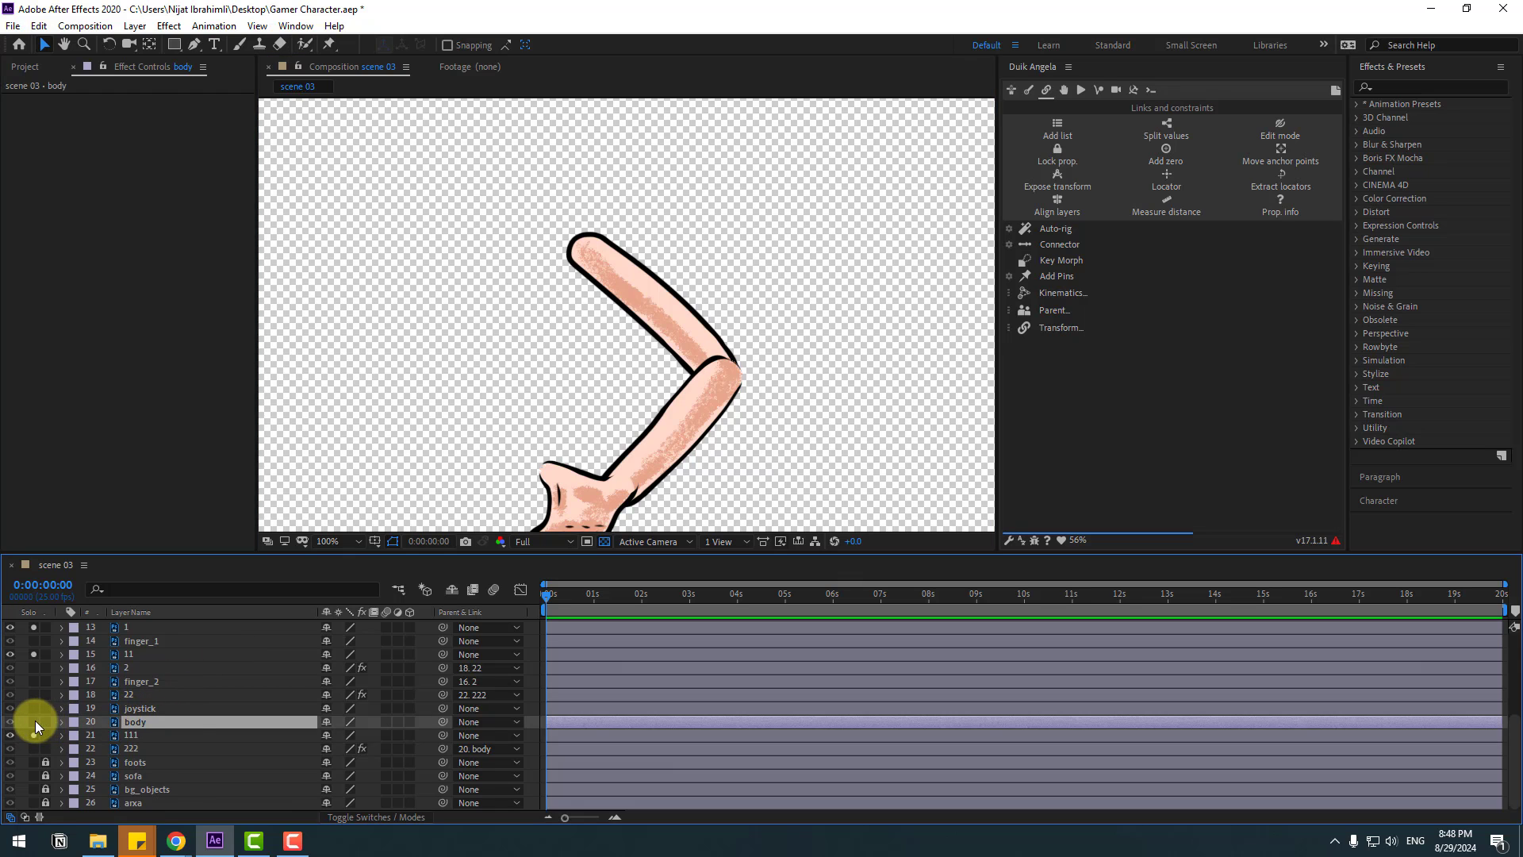
left_click(34, 721)
left_click(132, 641)
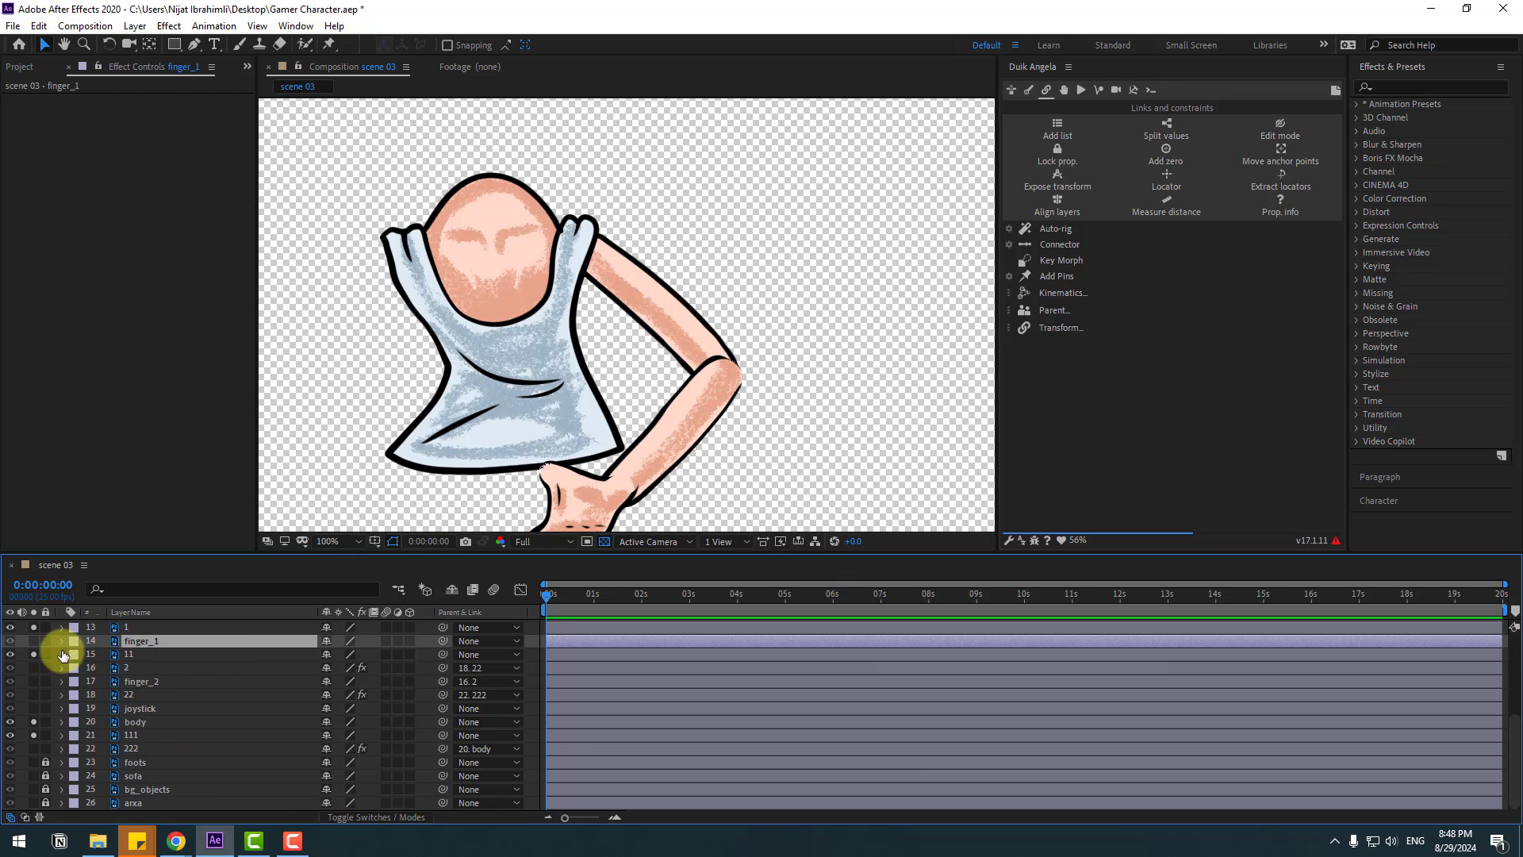
left_click(33, 641)
left_click_drag(418, 463, 467, 306)
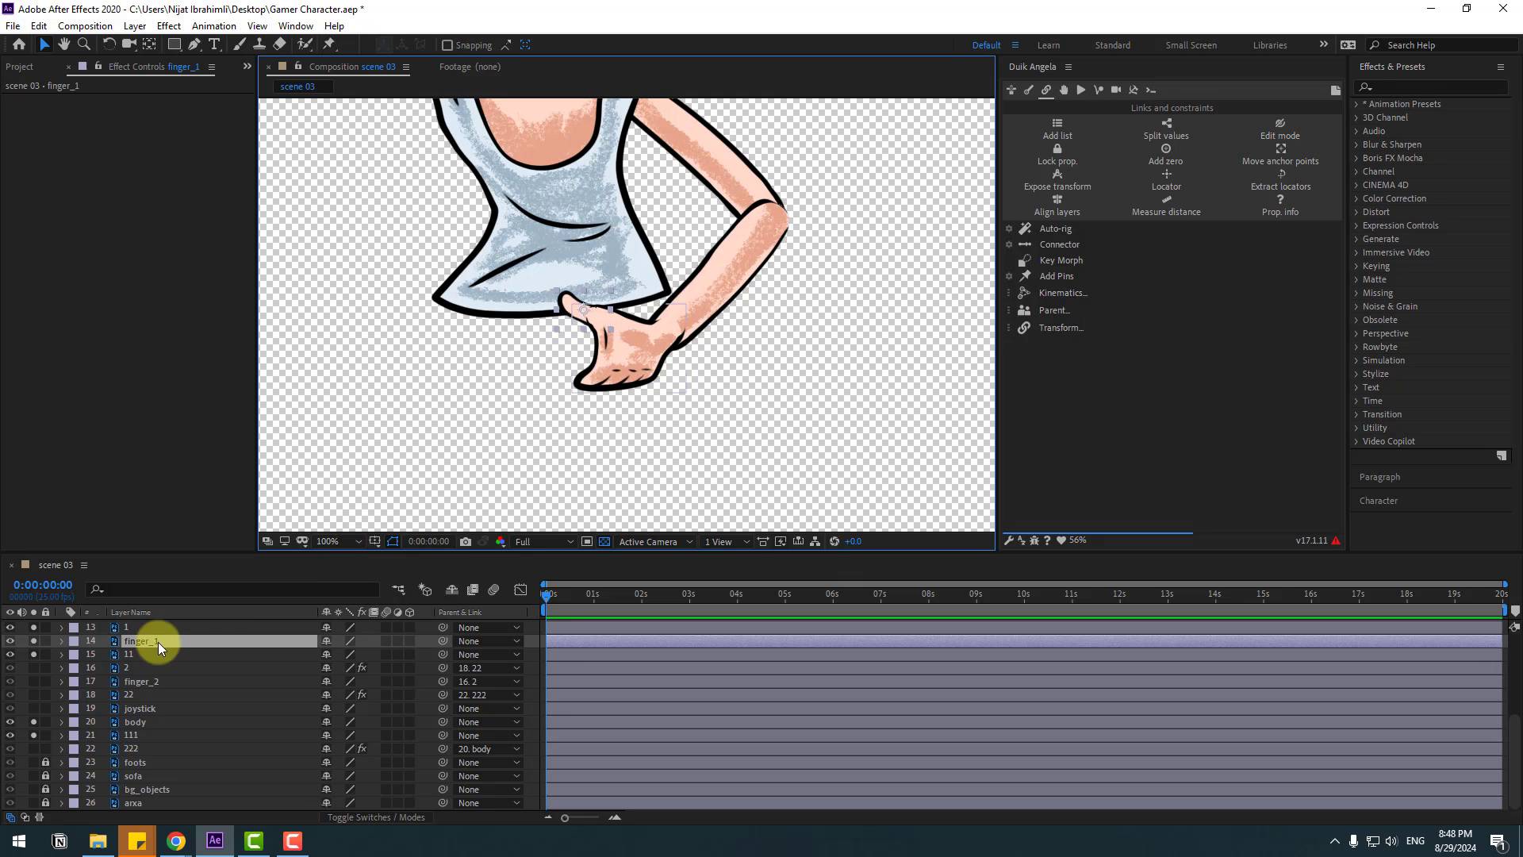
Move the finger_1 layer's anchor point to the base of the thumb
scroll(472, 379, "up", 2)
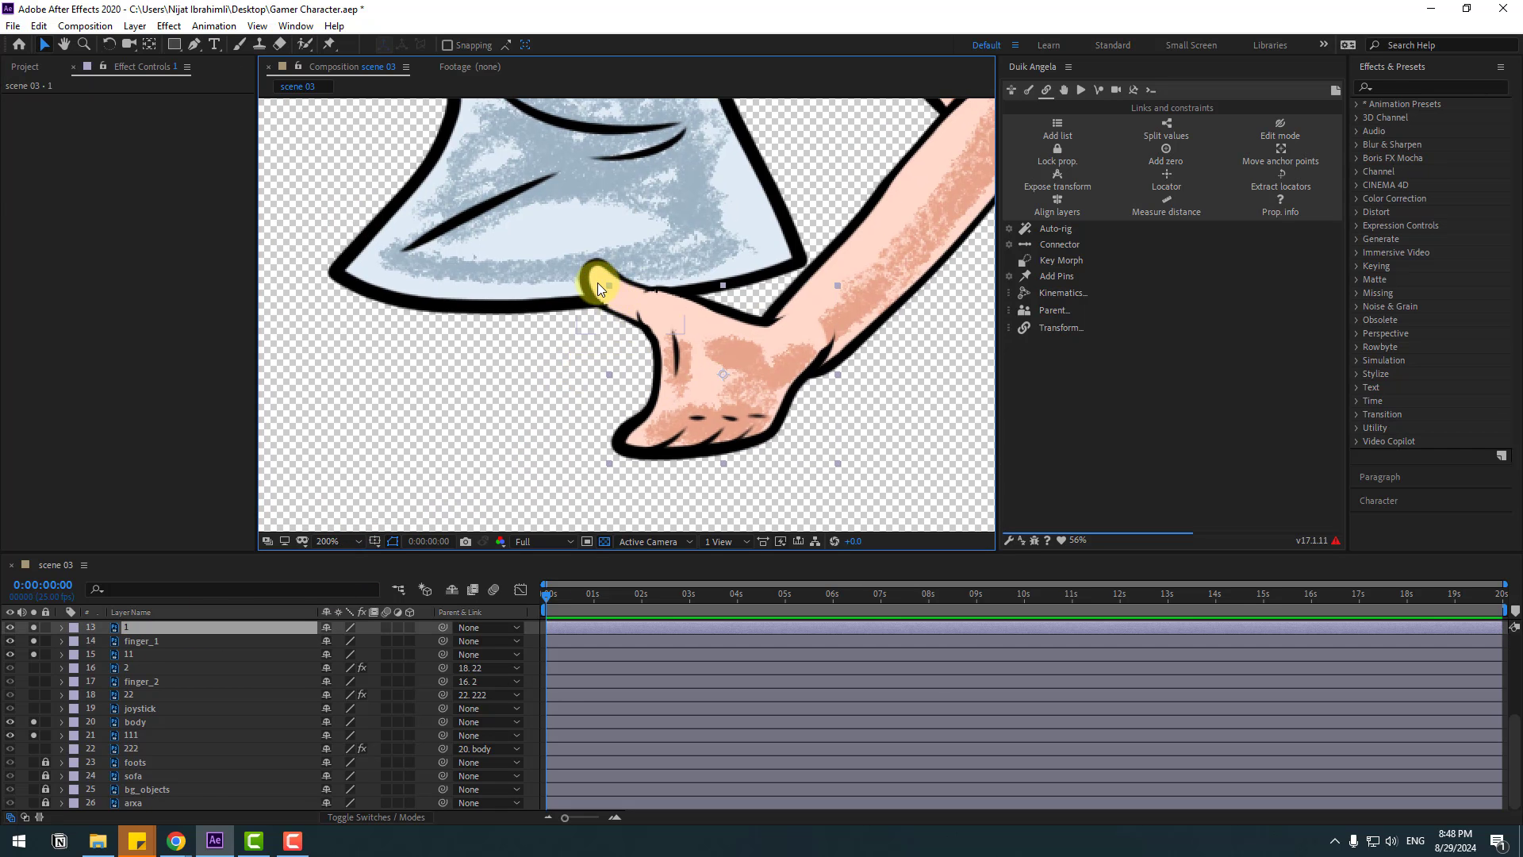
left_click_drag(596, 282, 629, 299)
left_click(149, 44)
left_click(49, 43)
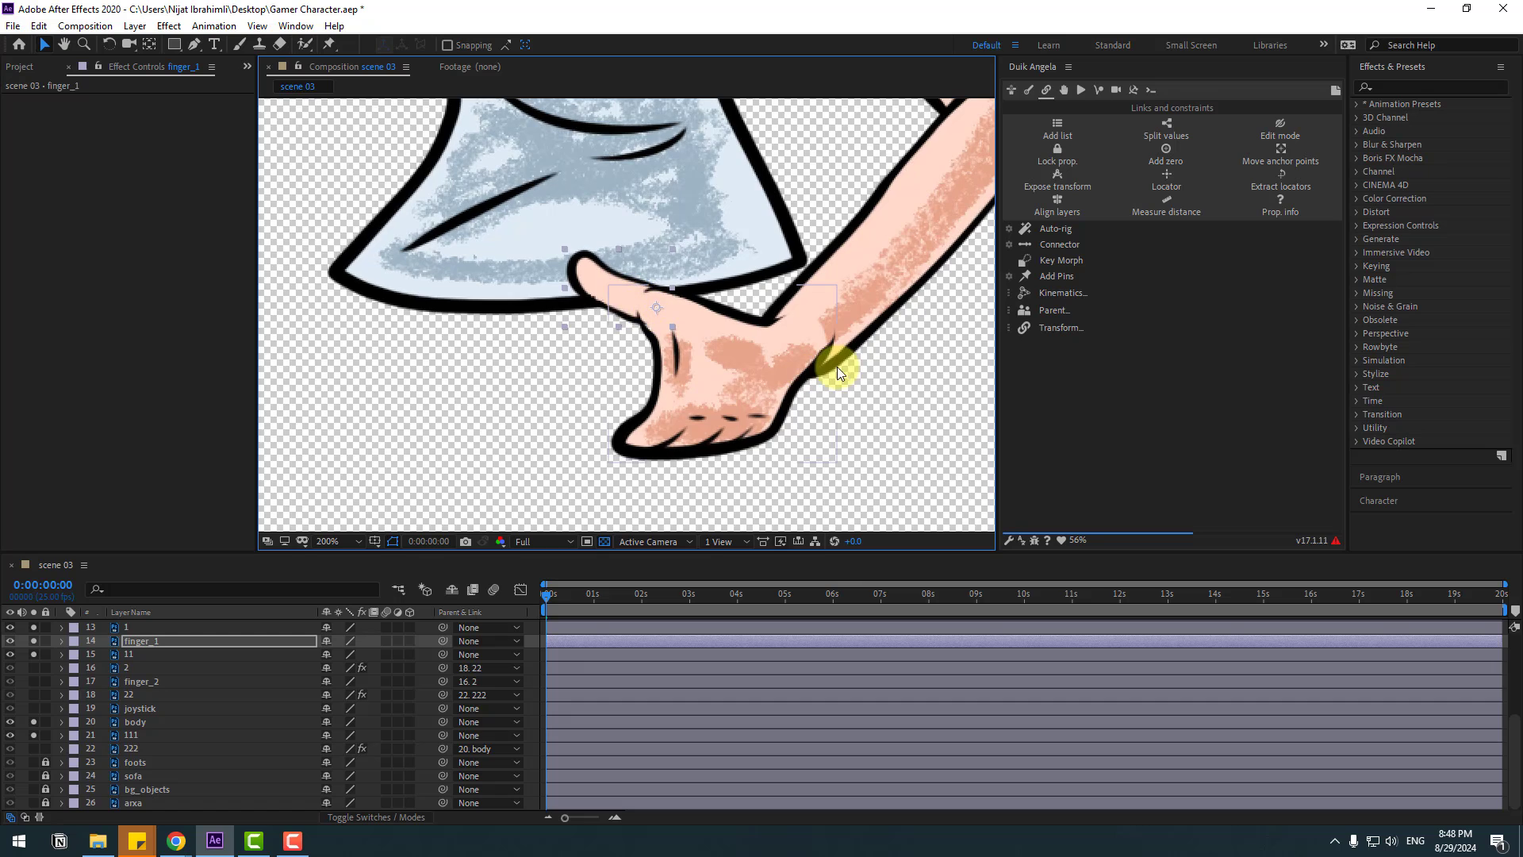
Move hand layer 1's anchor point to the wrist and forearm layer 11's anchor point to the elbow
scroll(832, 367, "down", 3)
left_click(590, 379)
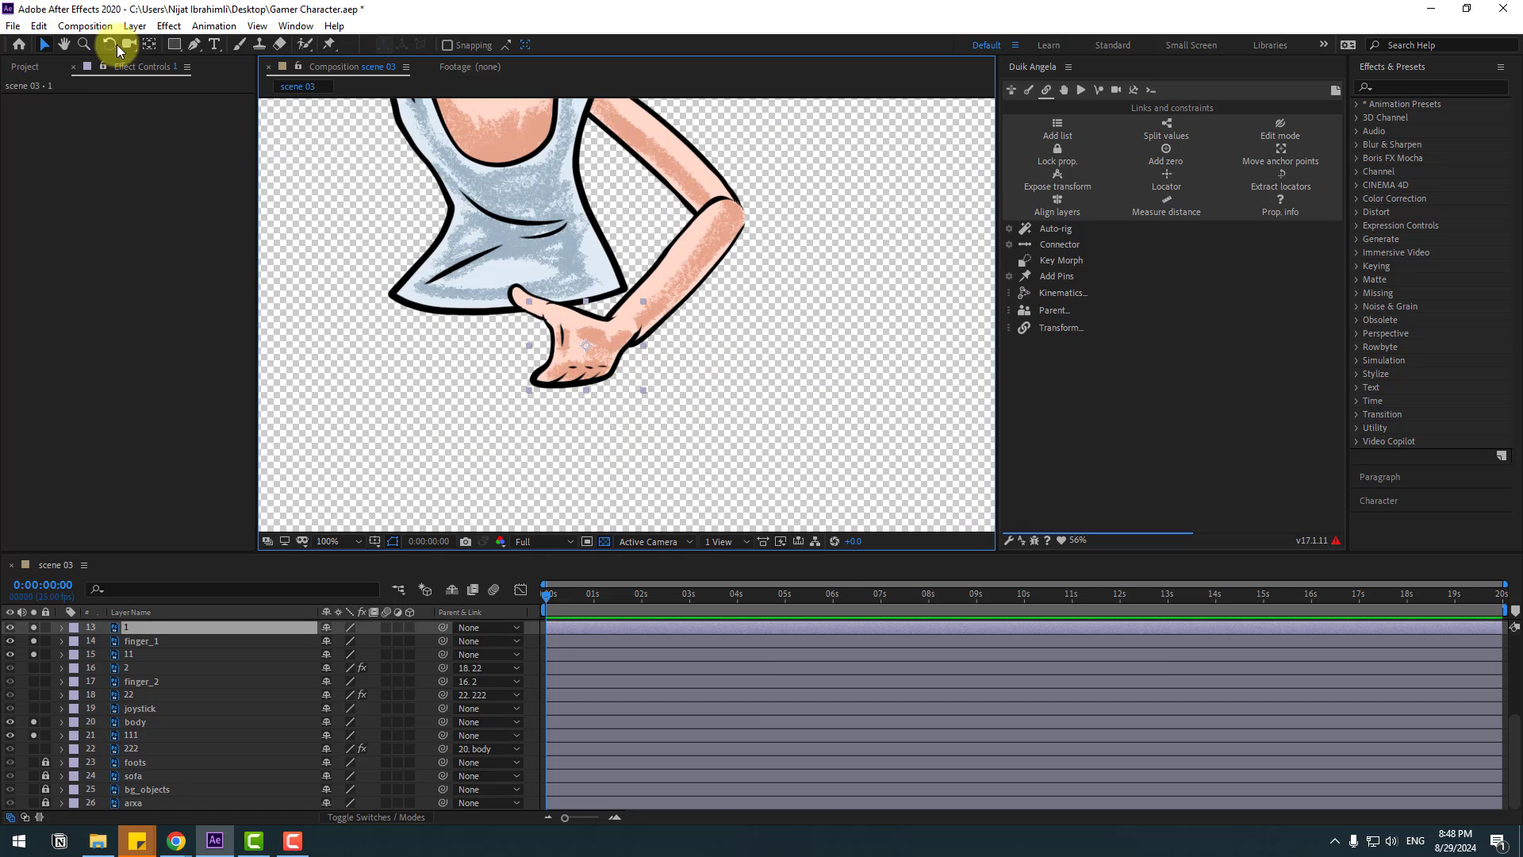
left_click(149, 44)
left_click_drag(586, 345, 628, 331)
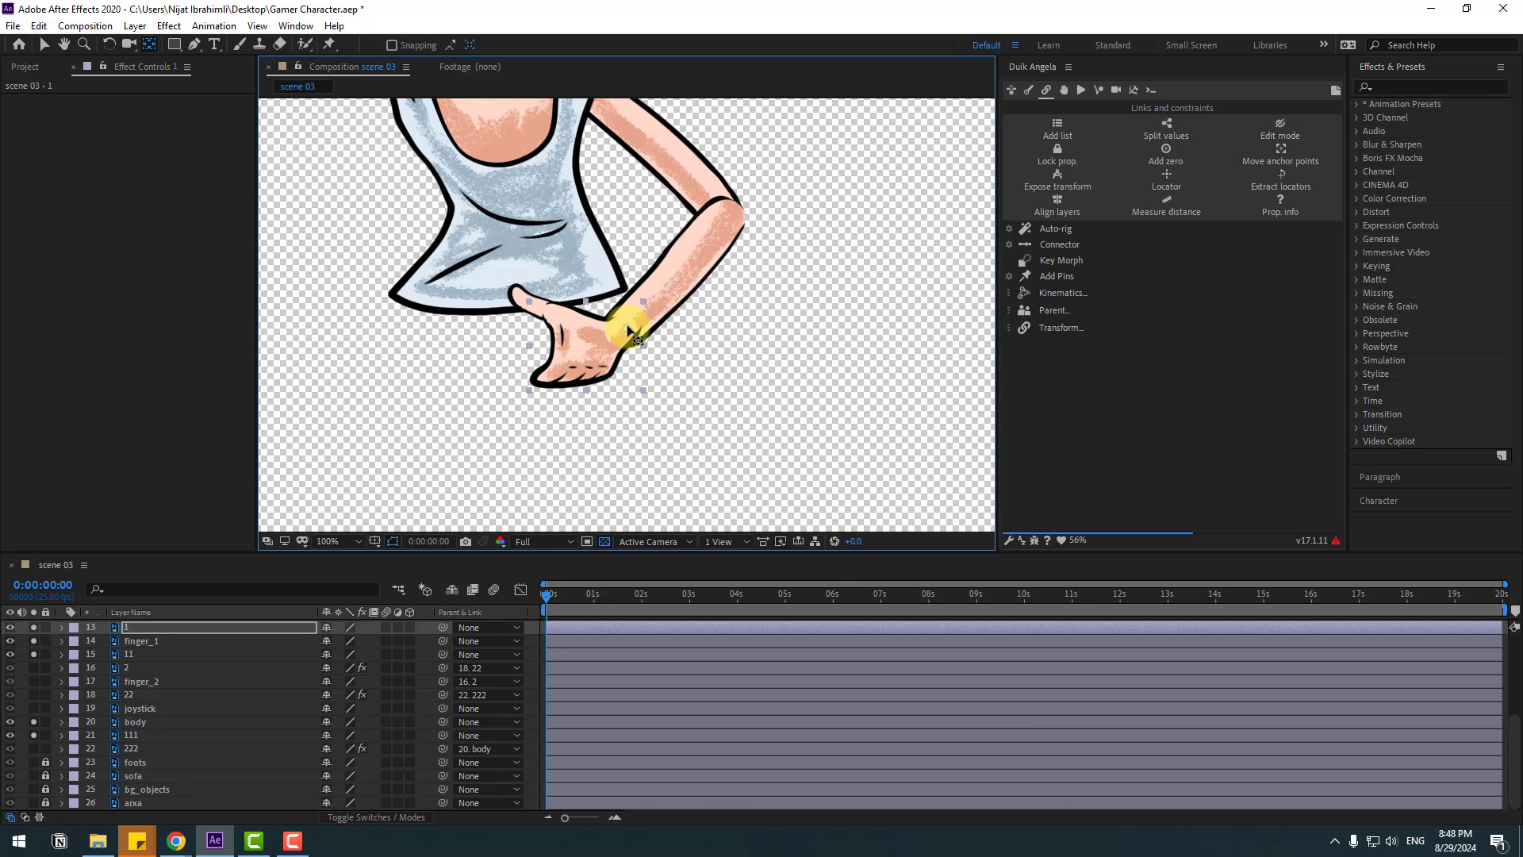
left_click(691, 283)
left_click_drag(676, 277, 730, 226)
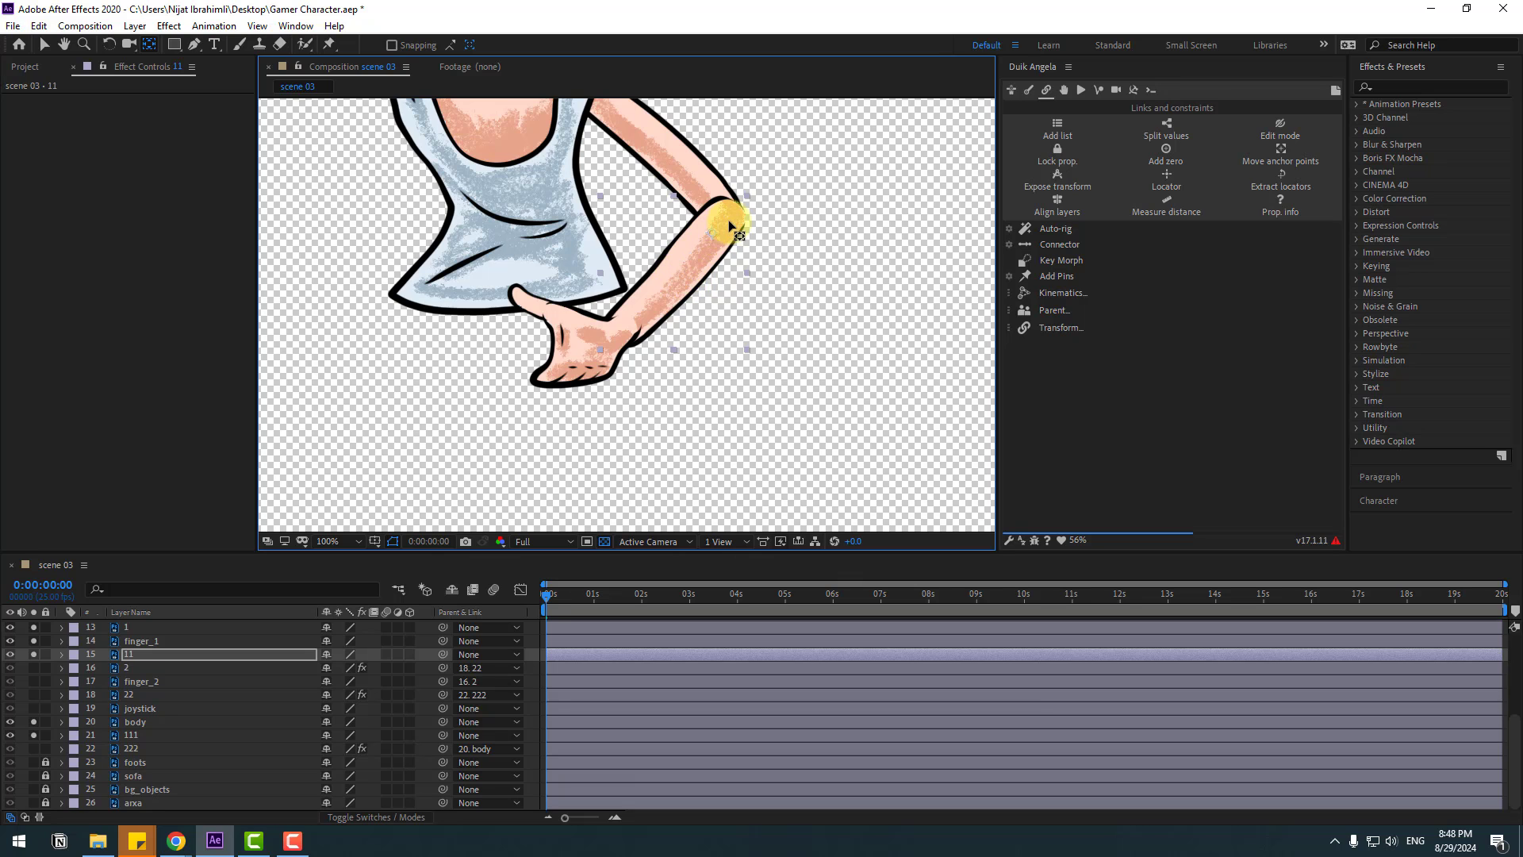
Move upper-arm layer 111's anchor point to the shoulder and unsolo the body layer to check its placement
left_click_drag(652, 175, 659, 296)
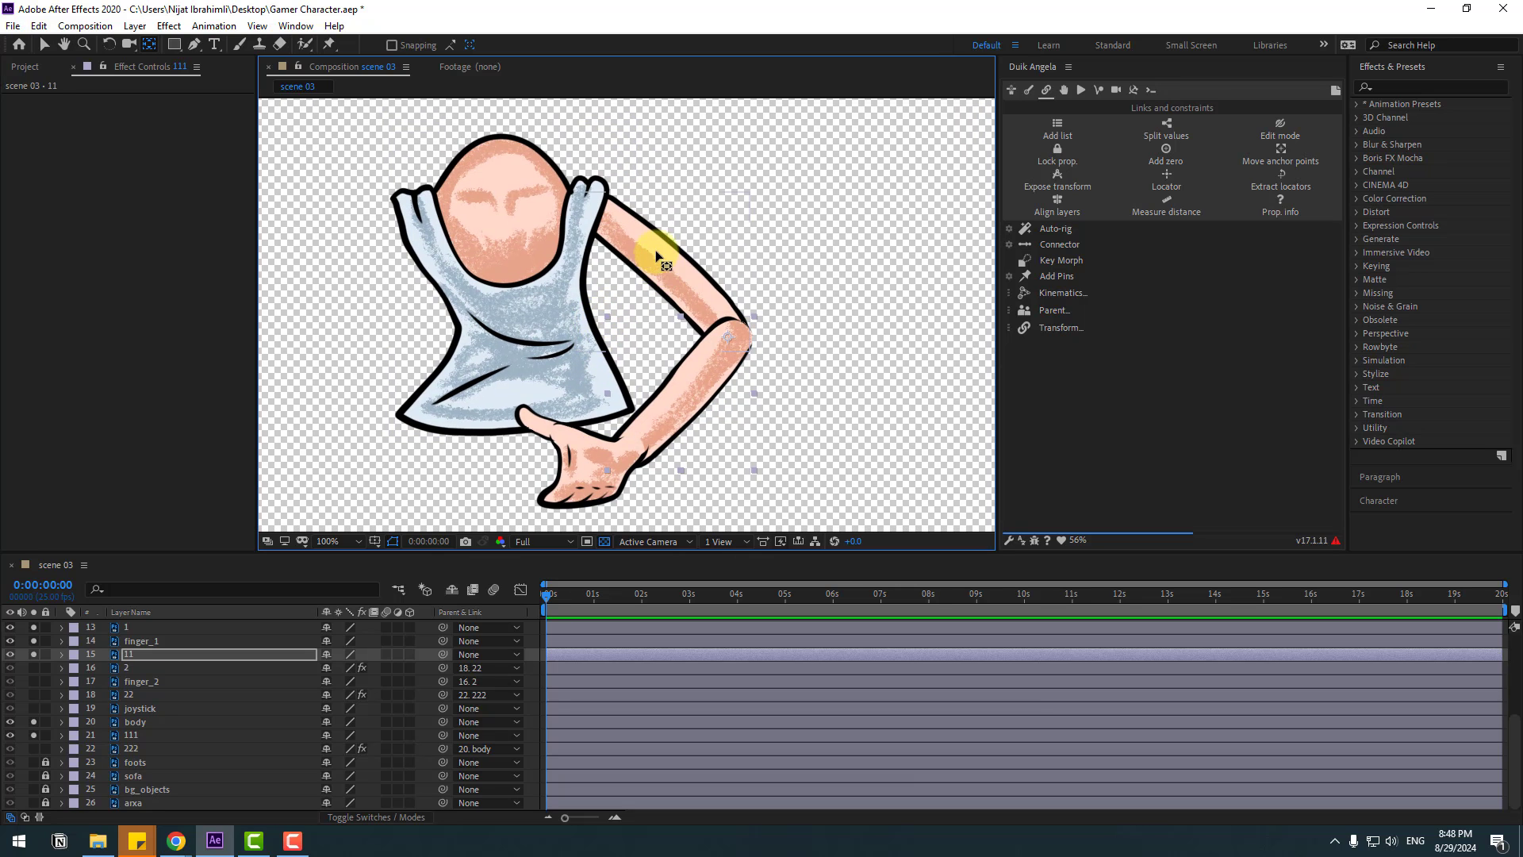
left_click(658, 261)
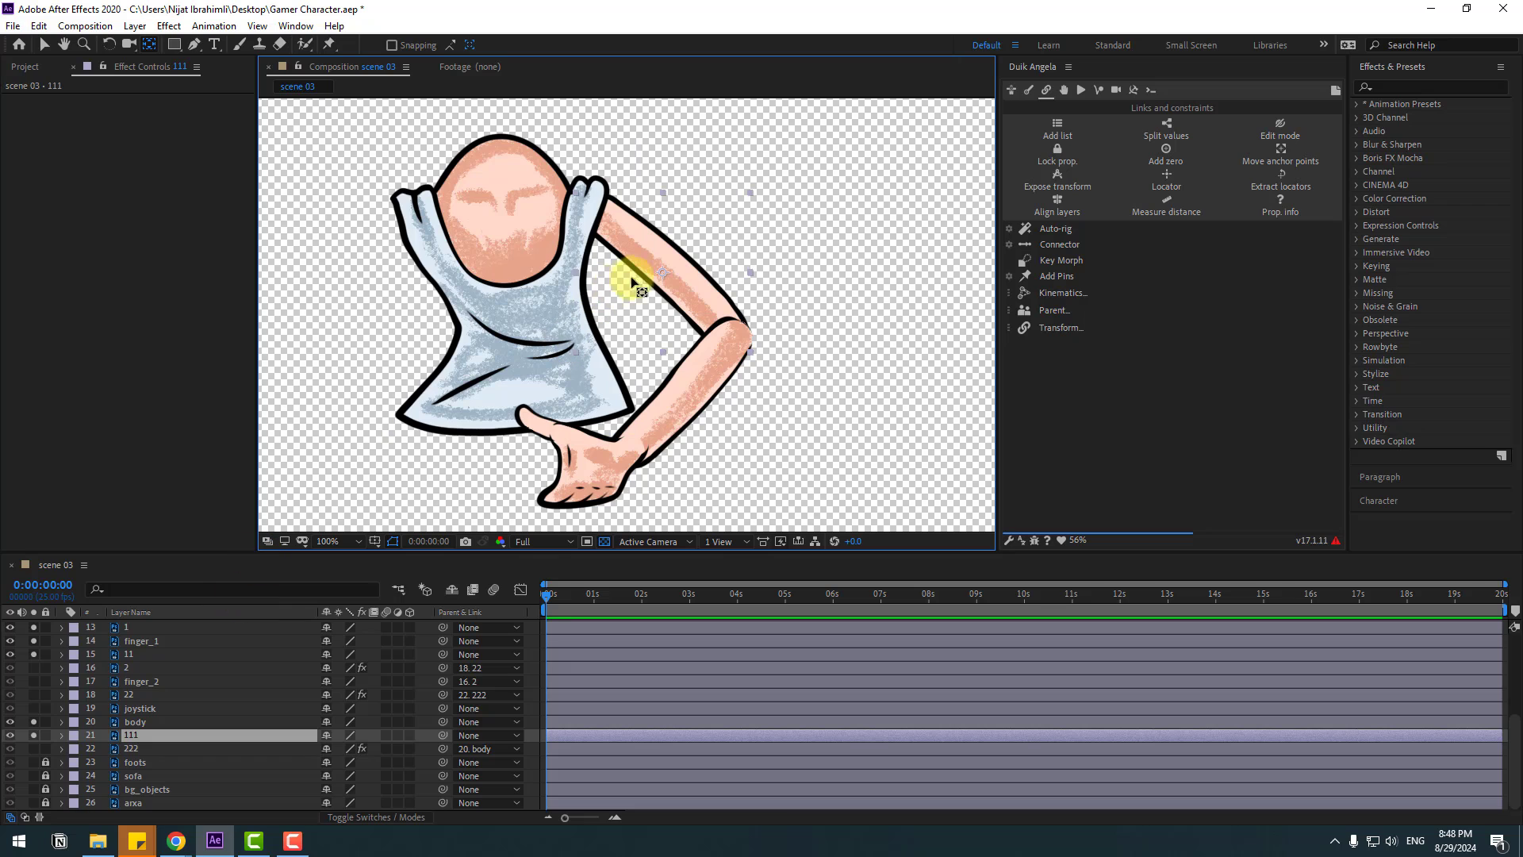
key("Return")
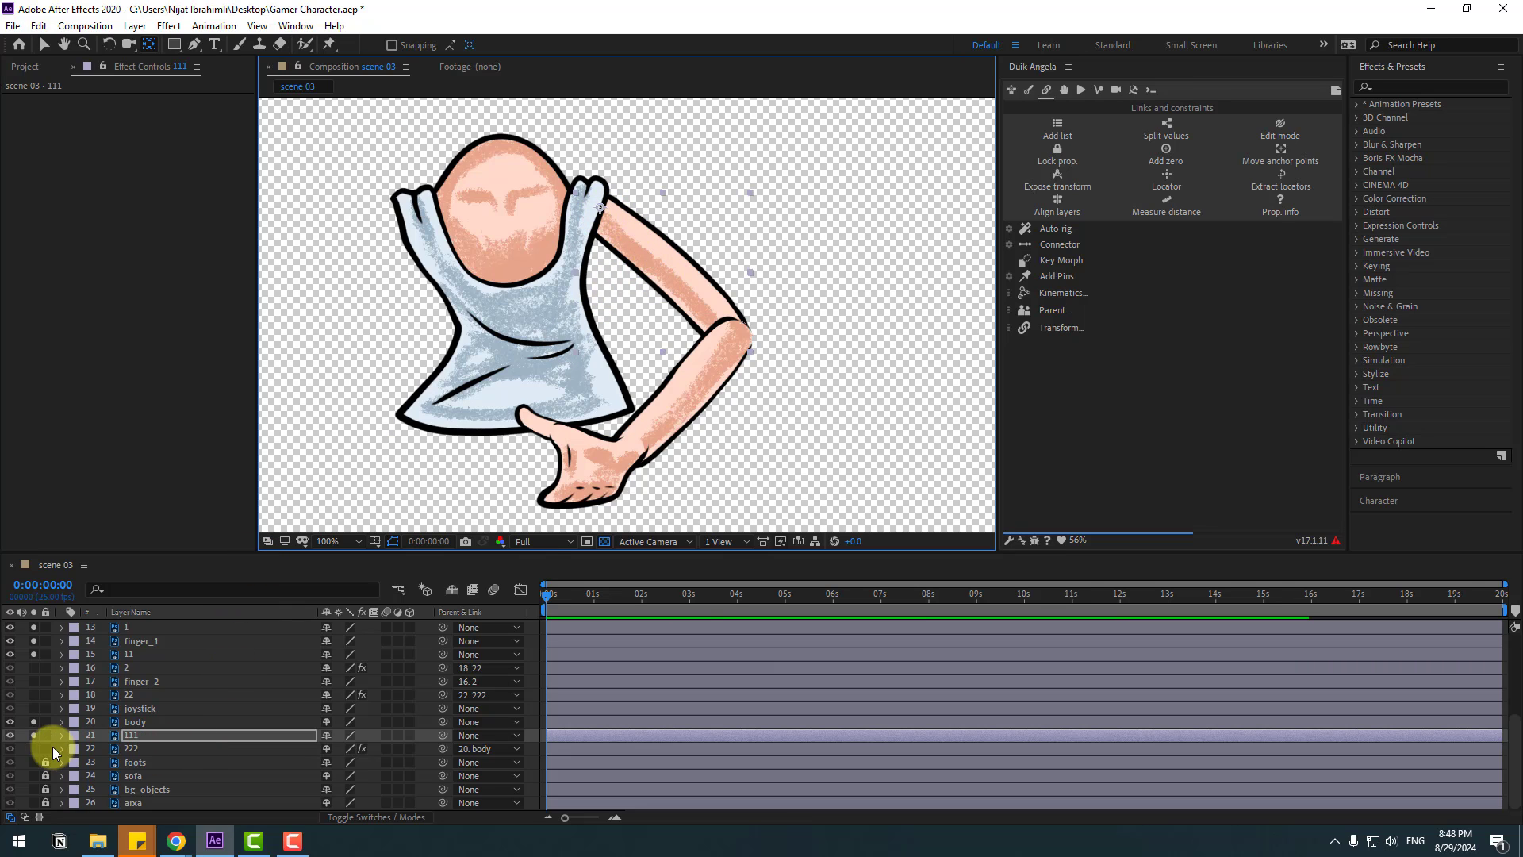
left_click(32, 734)
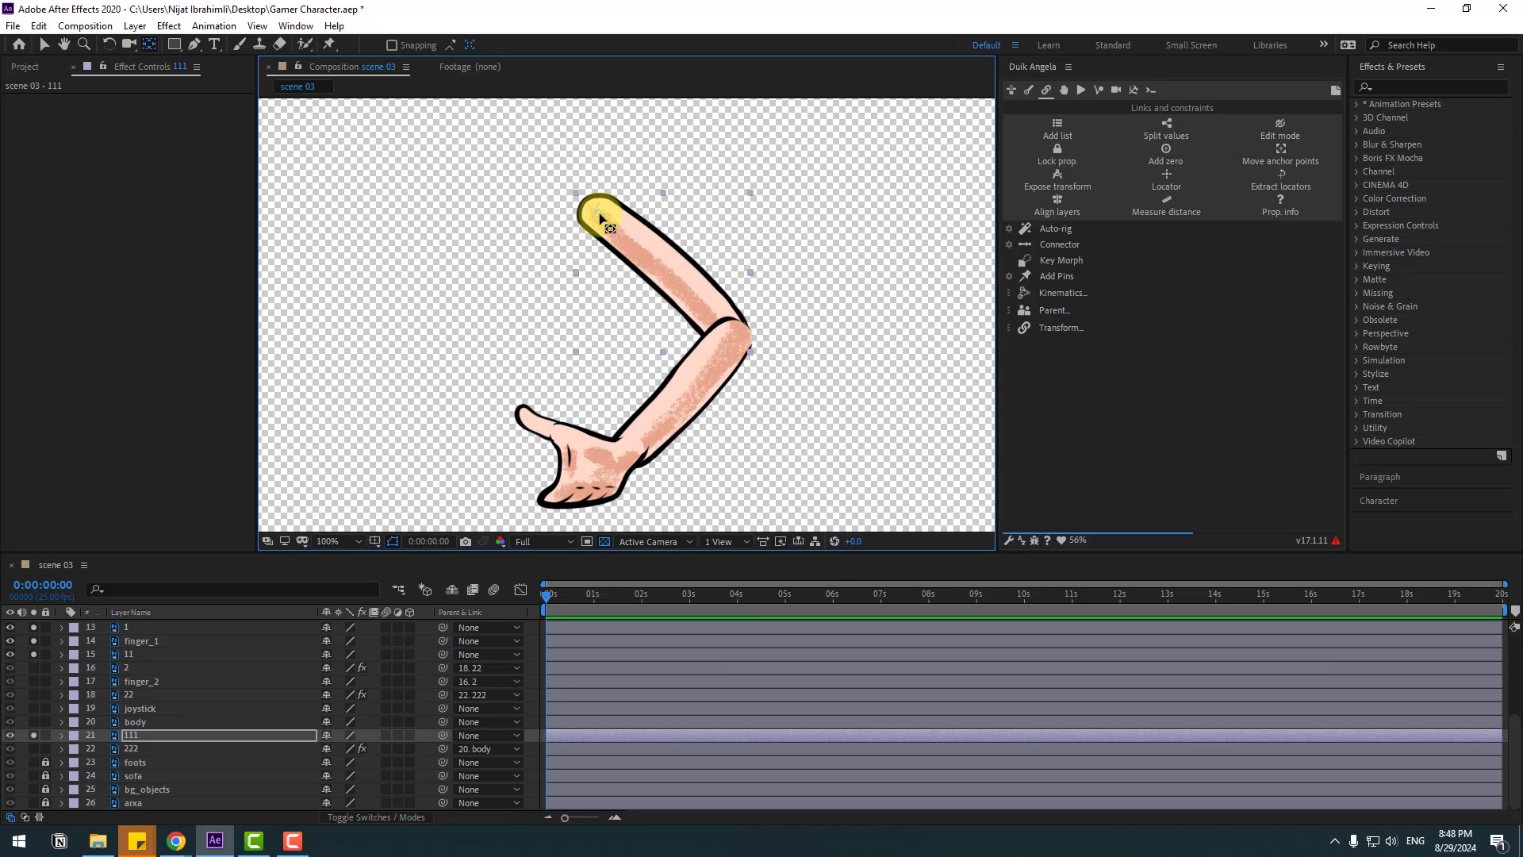
left_click(47, 46)
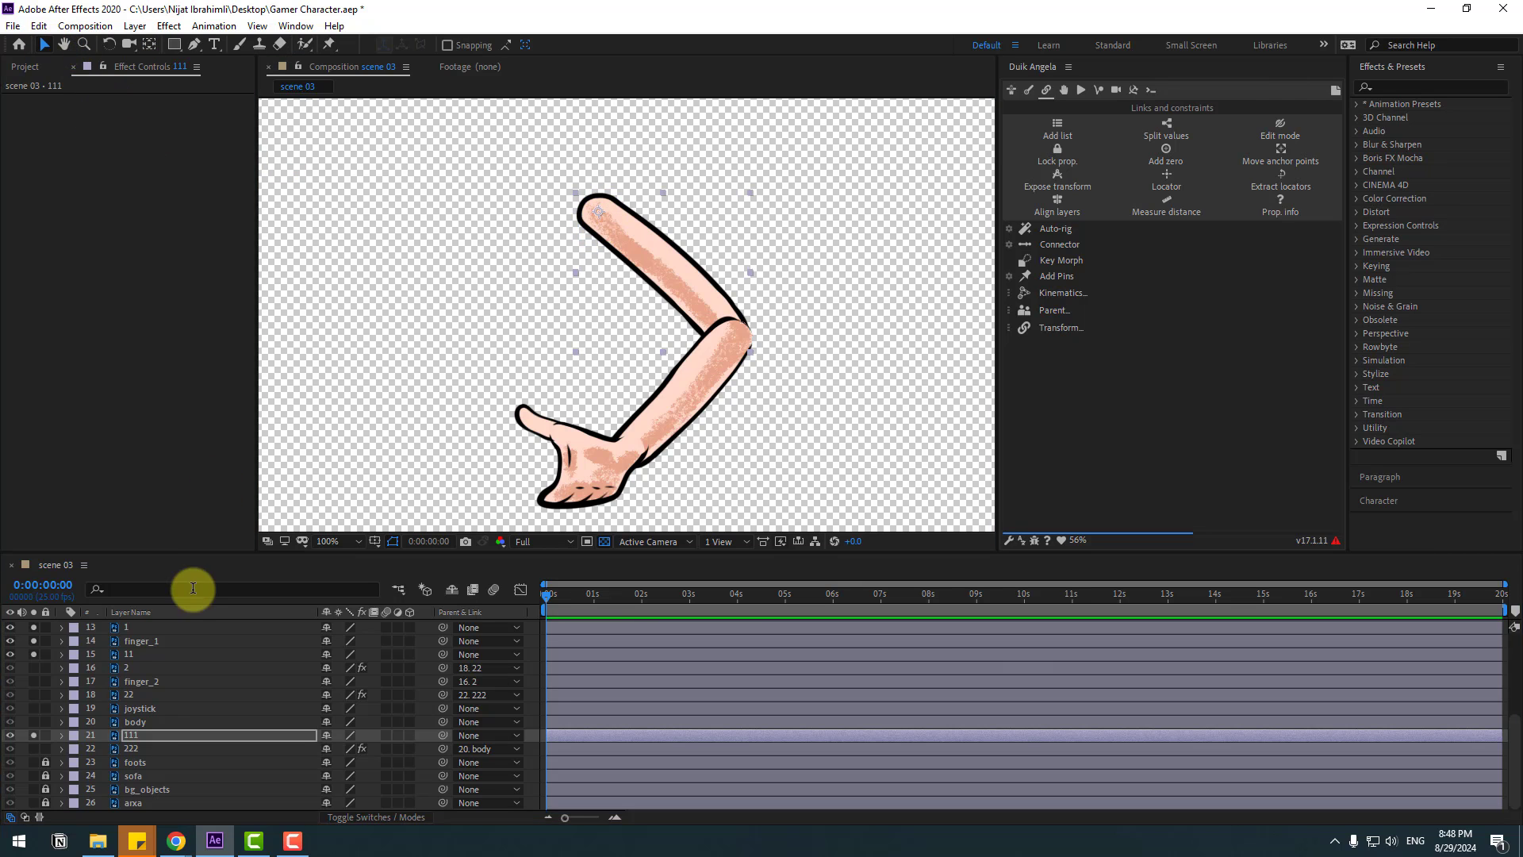
Solo the body layer and parent hand layer 1 to 11, forearm layer 11 to 111, and upper-arm layer 111 to body
left_click(136, 724)
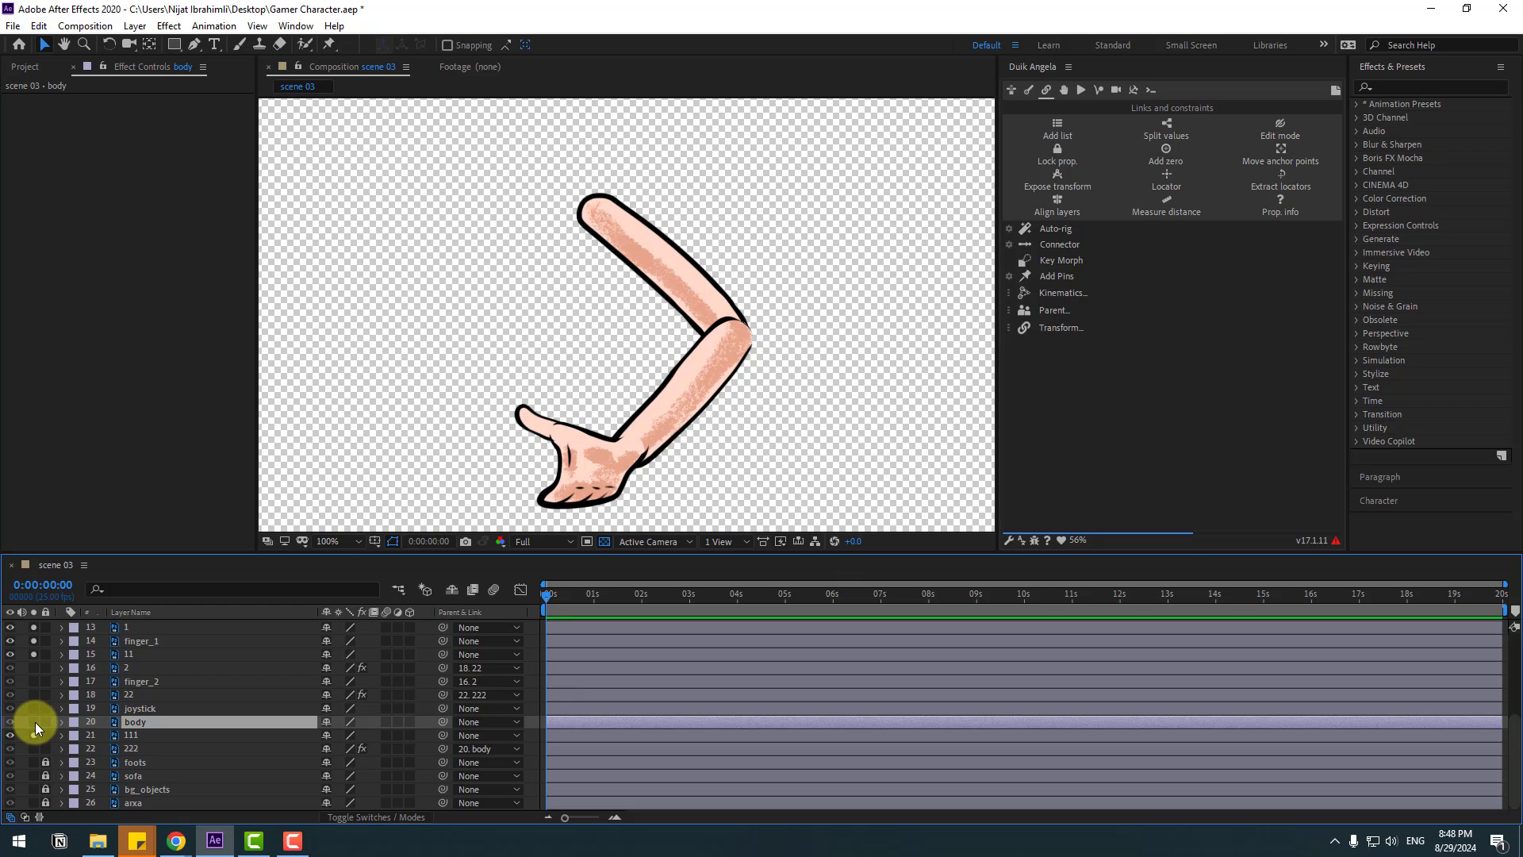
left_click(35, 721)
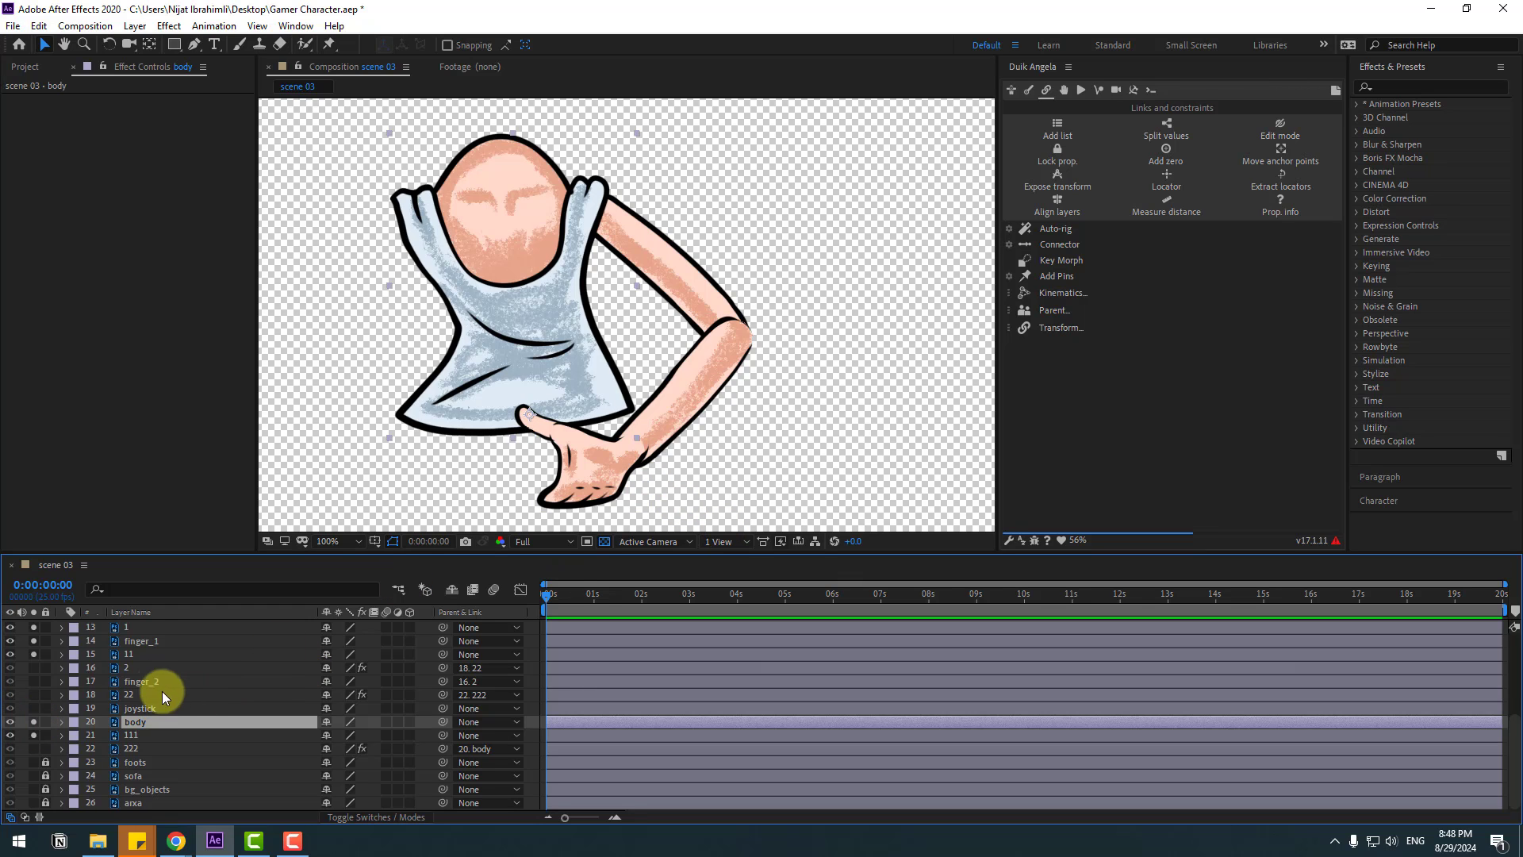
left_click(138, 627)
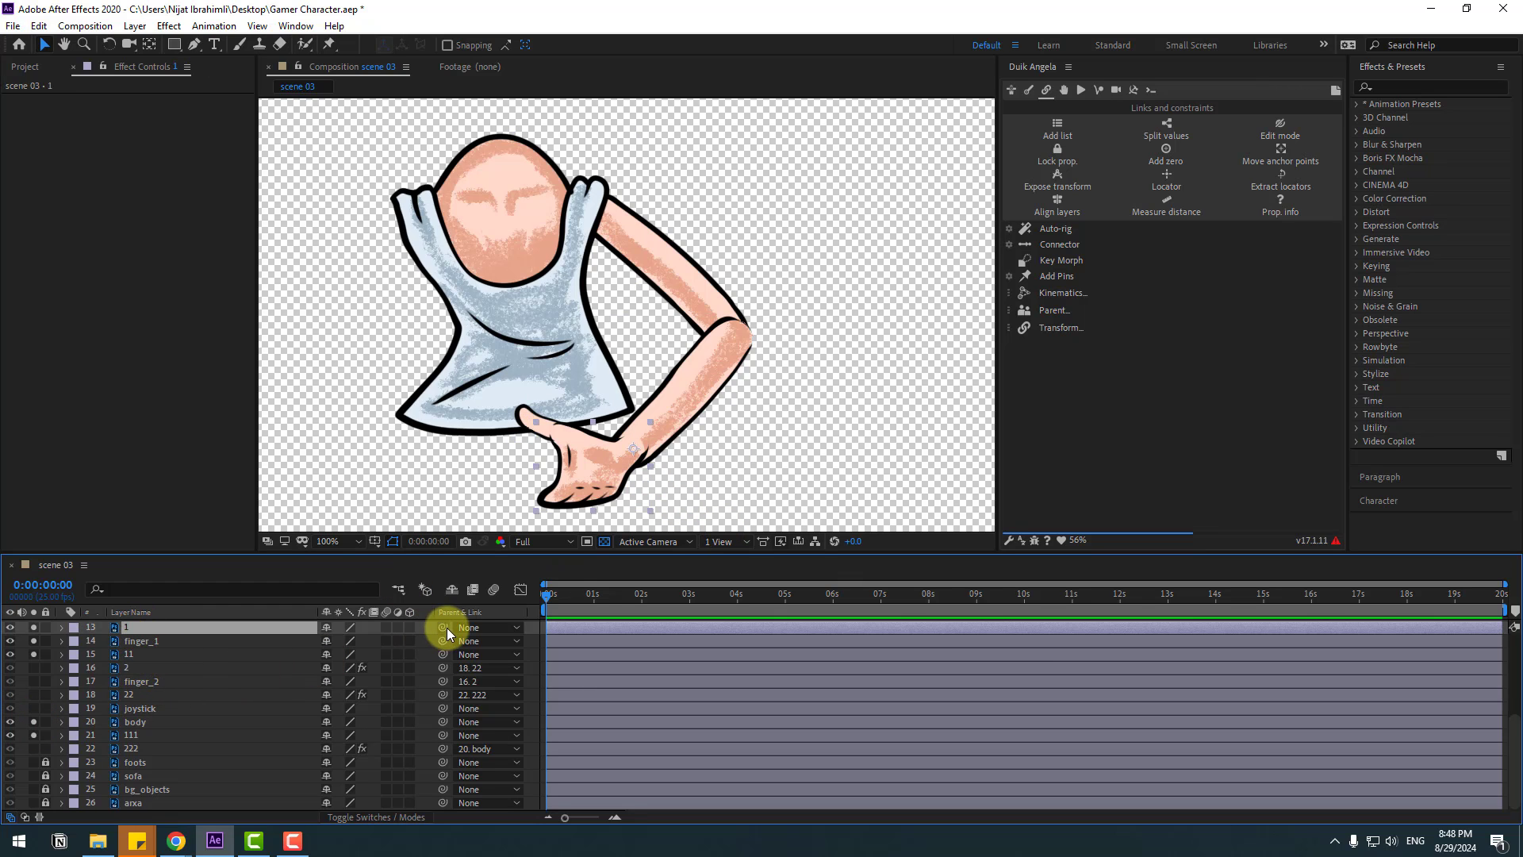
left_click_drag(445, 626, 140, 652)
left_click(216, 657)
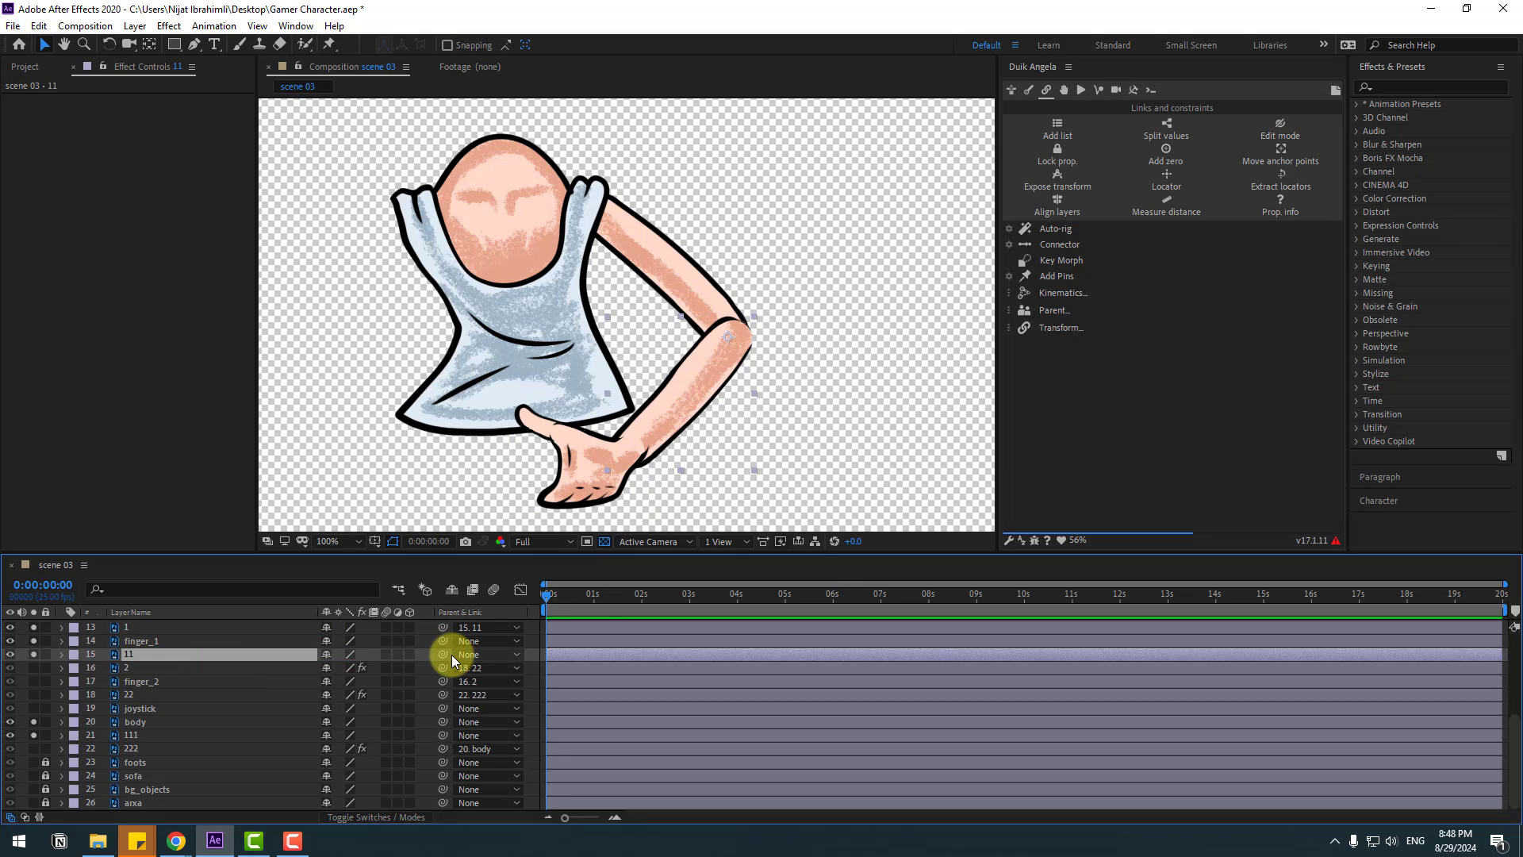
left_click_drag(444, 653, 129, 736)
left_click(428, 738)
left_click_drag(443, 735, 128, 719)
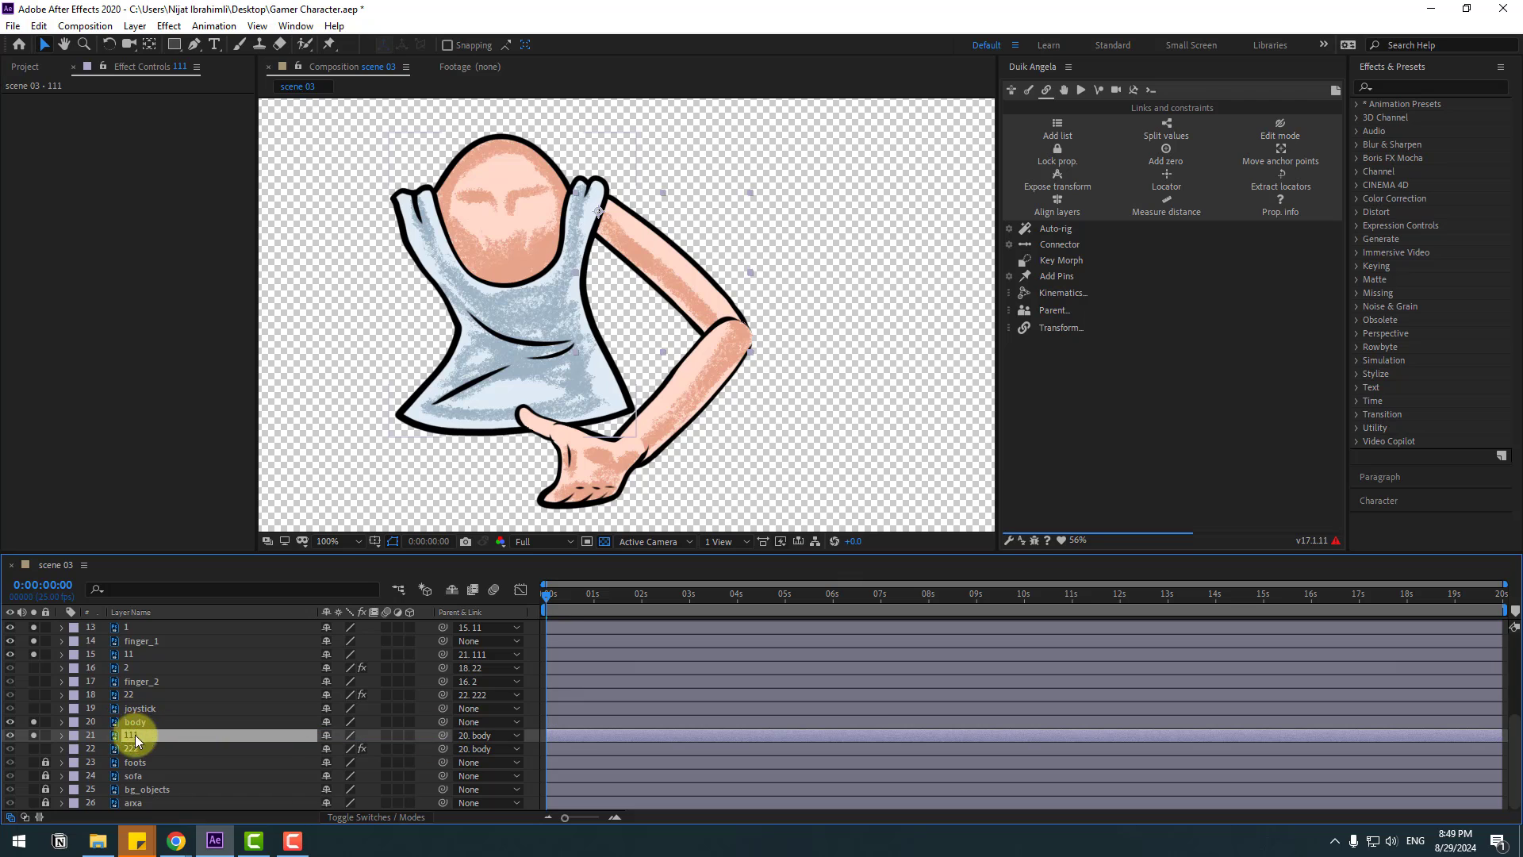
Auto-rig layers 1, 11 and 111 together with Duik Angela, ignoring the suggestion to hide layer controls
left_click(126, 627)
left_click(132, 654, "ctrl")
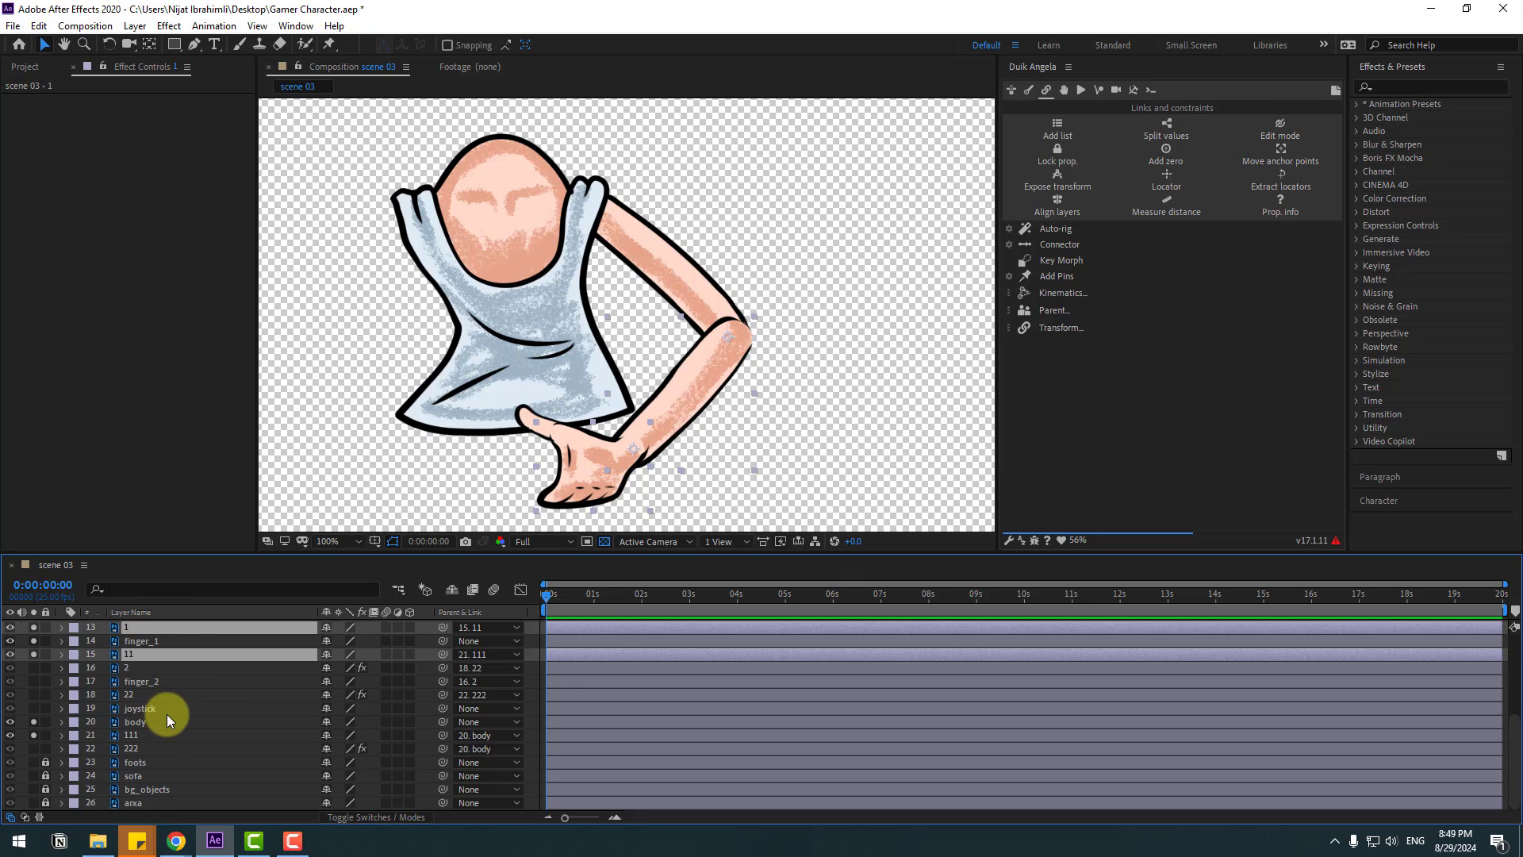
left_click(131, 735, "ctrl")
left_click_drag(512, 418, 560, 392)
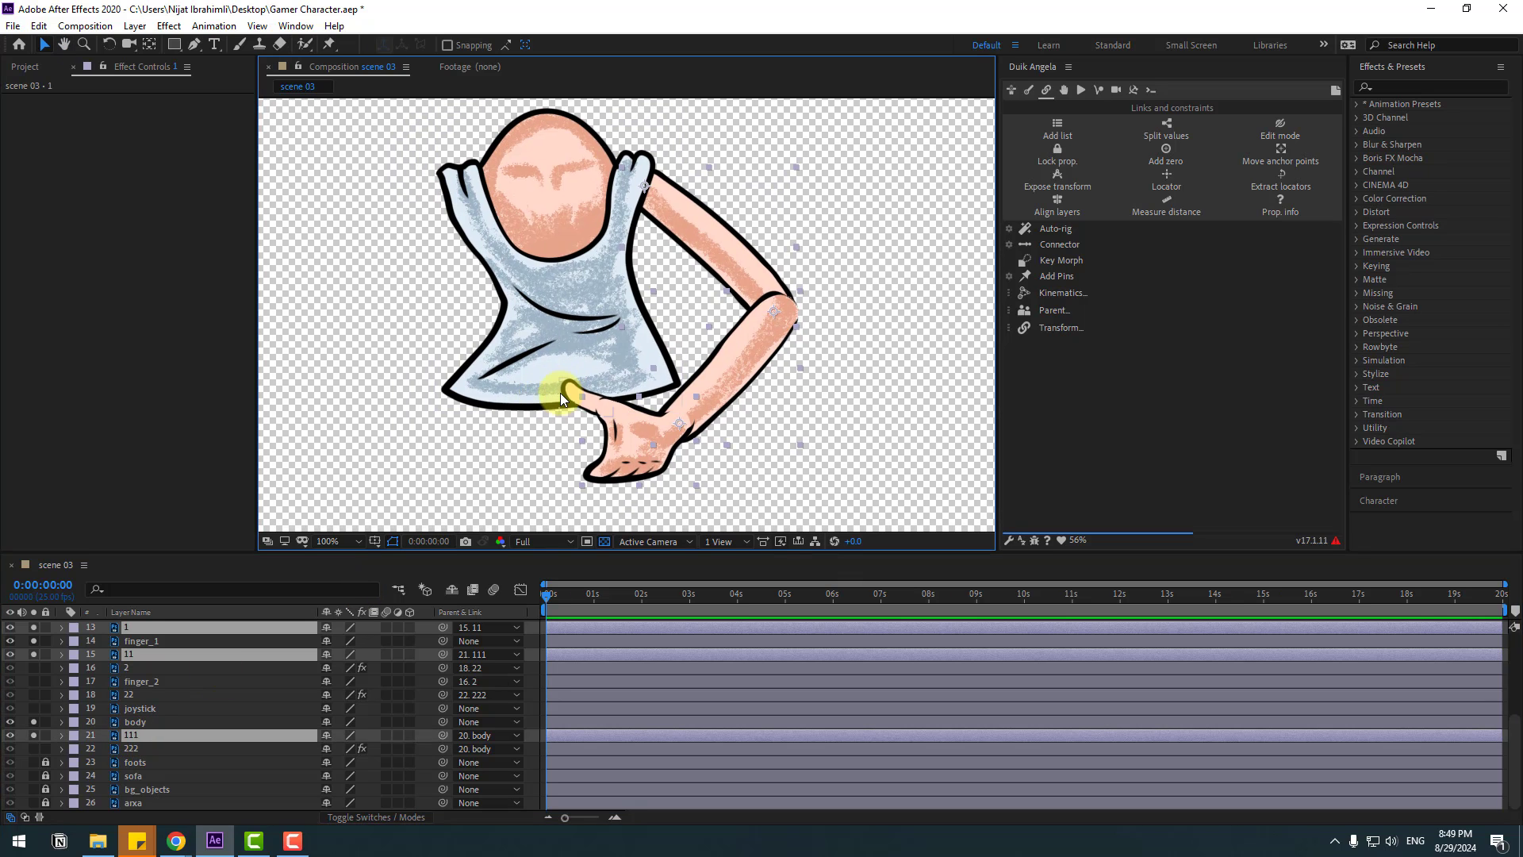
mouse_move(755, 269)
left_mouse_down()
mouse_move(836, 272)
mouse_move(755, 293)
left_mouse_up()
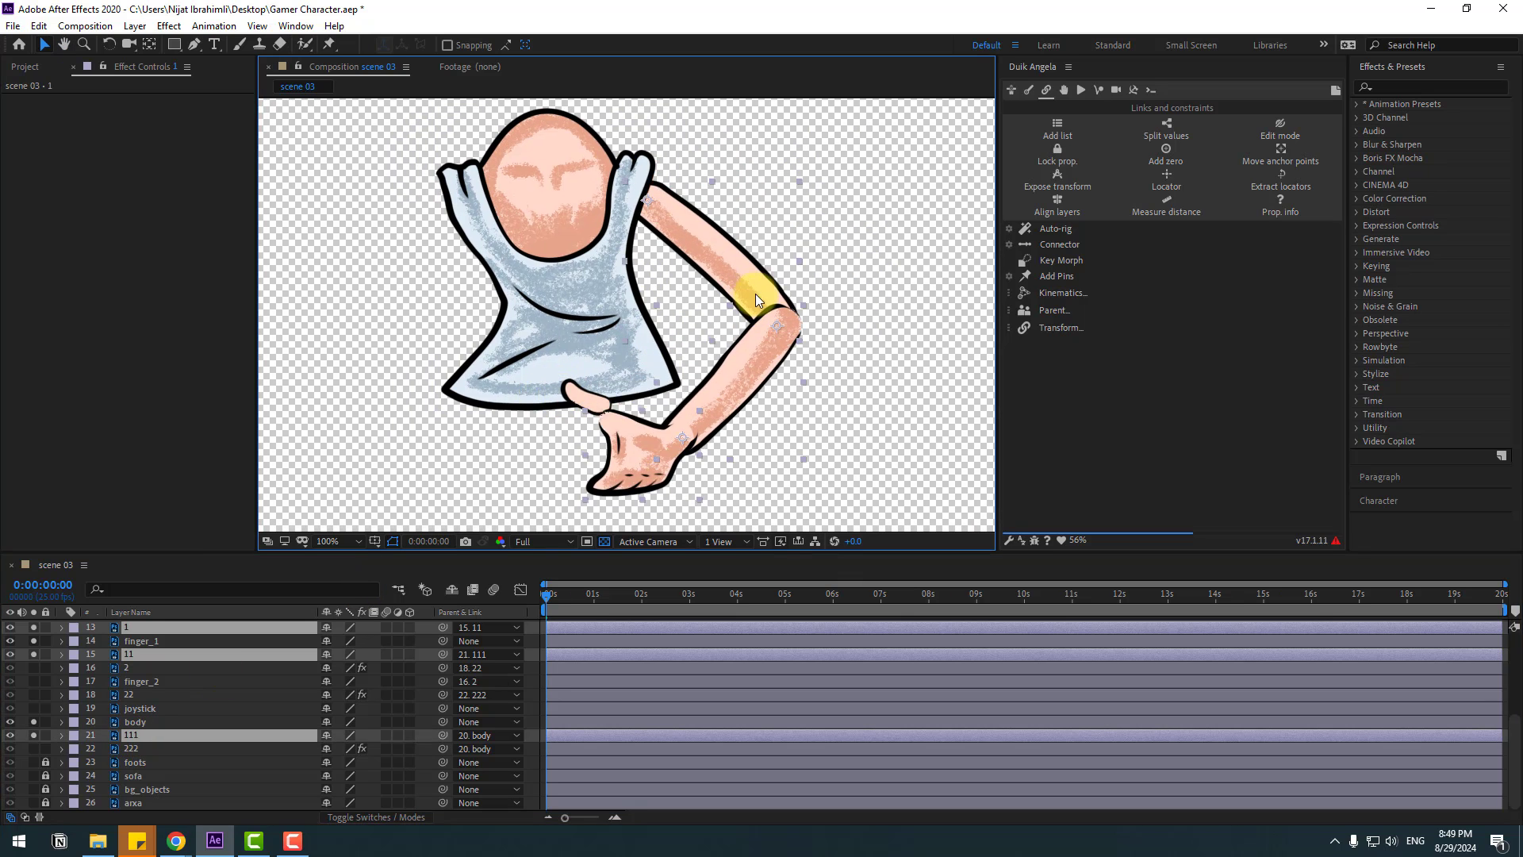
key("ctrl+z")
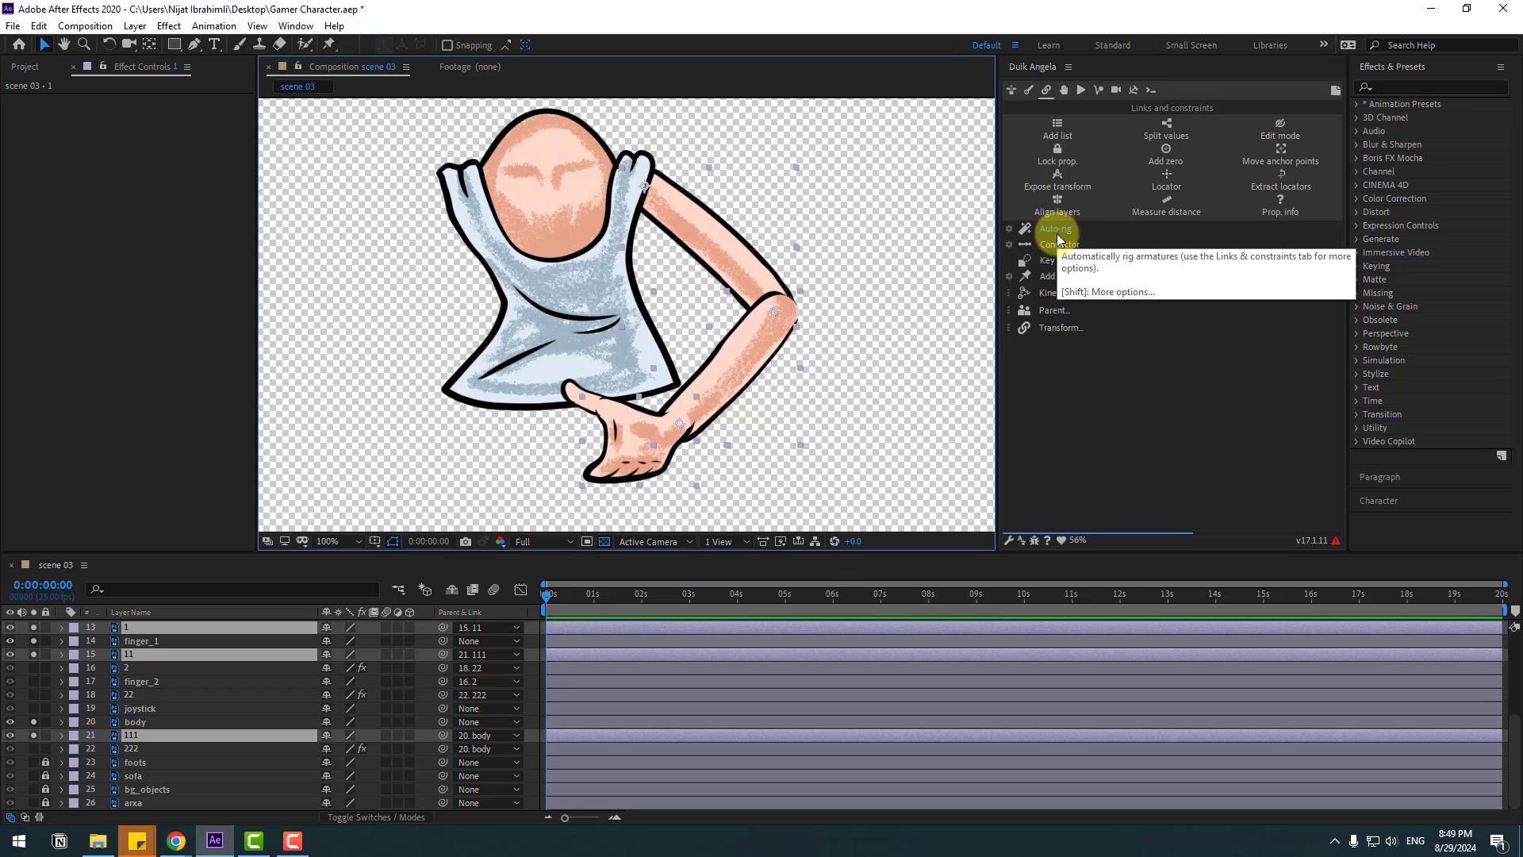
left_click(1058, 231)
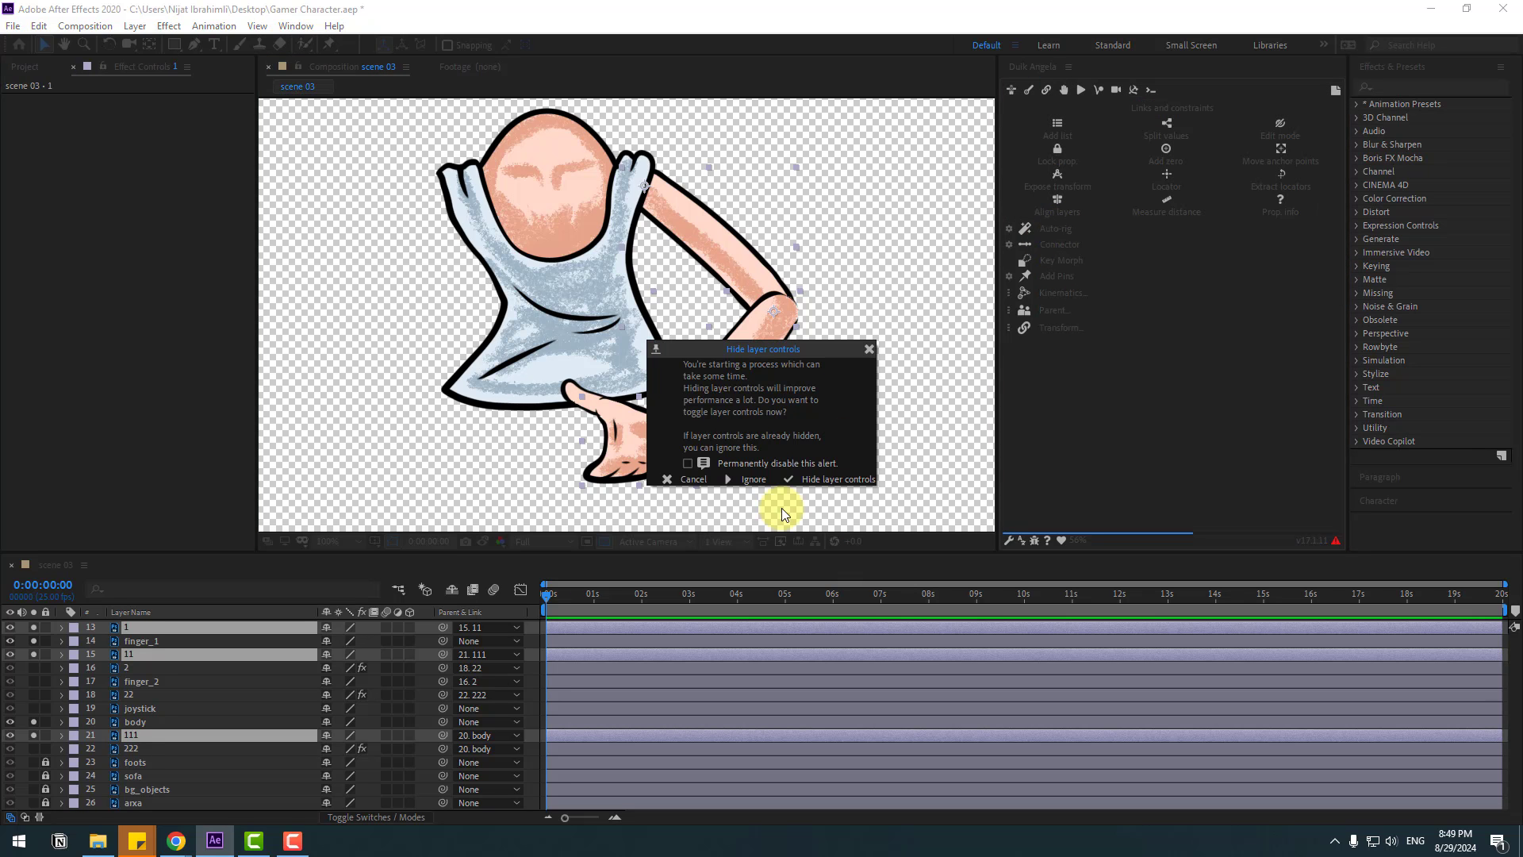
left_click(751, 479)
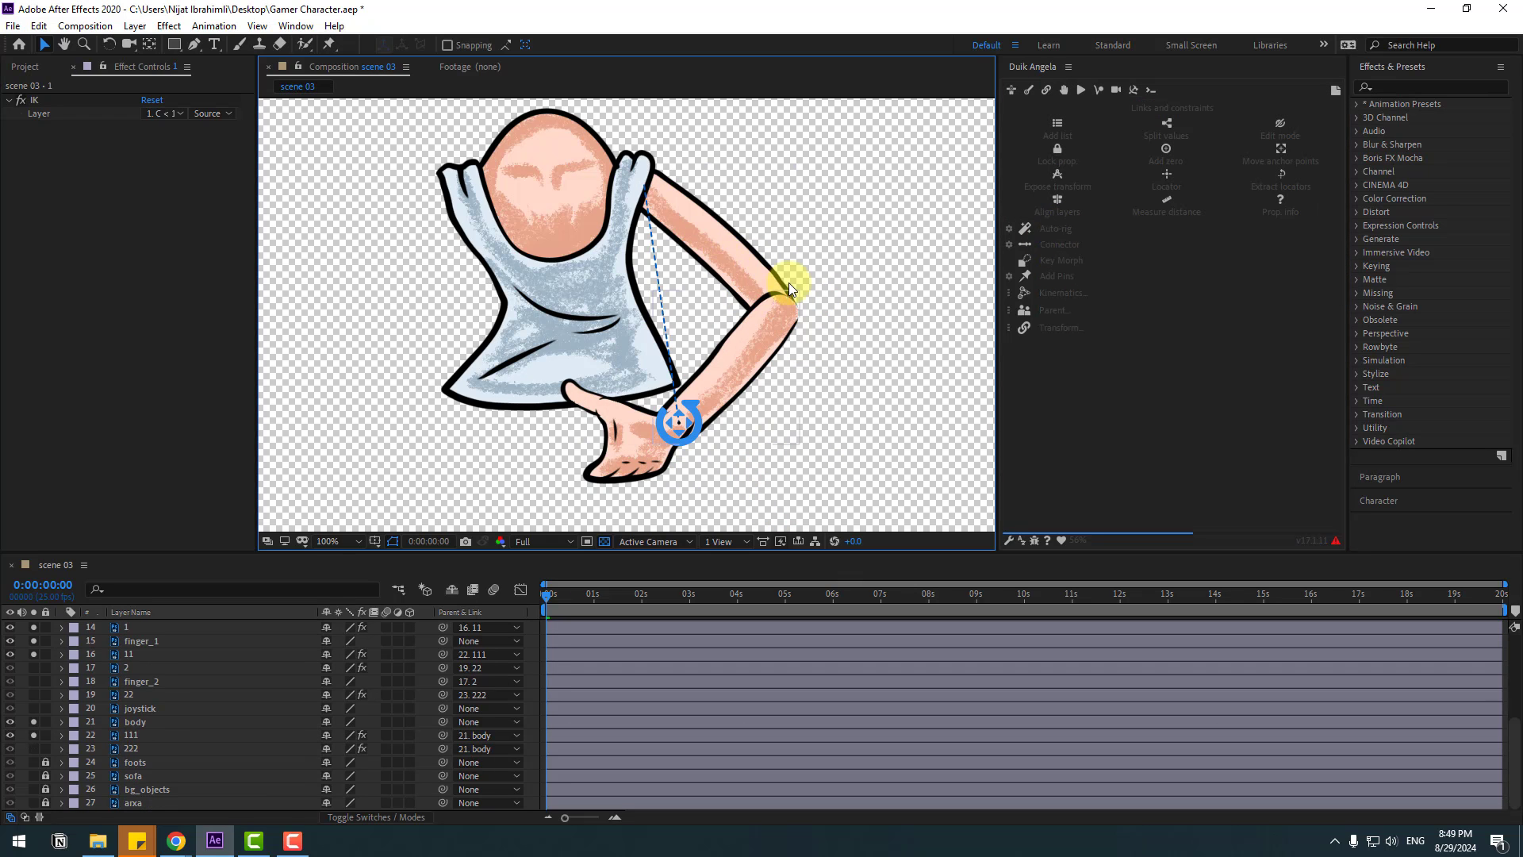
Test the new wrist controller by moving it and parent the finger_1 layer to hand layer 1
left_click(678, 428)
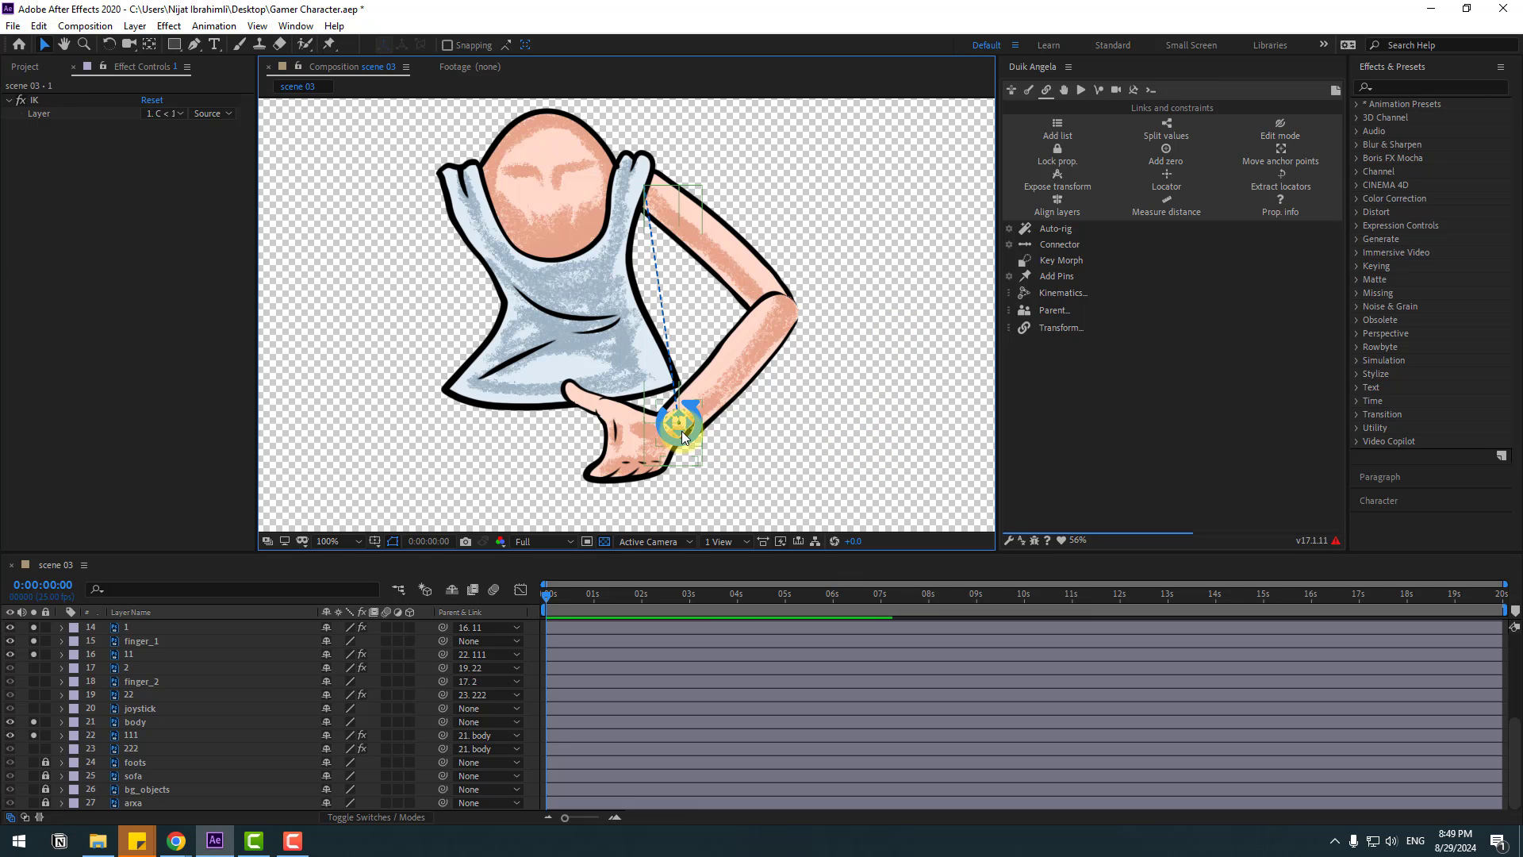
left_click_drag(686, 450, 702, 418)
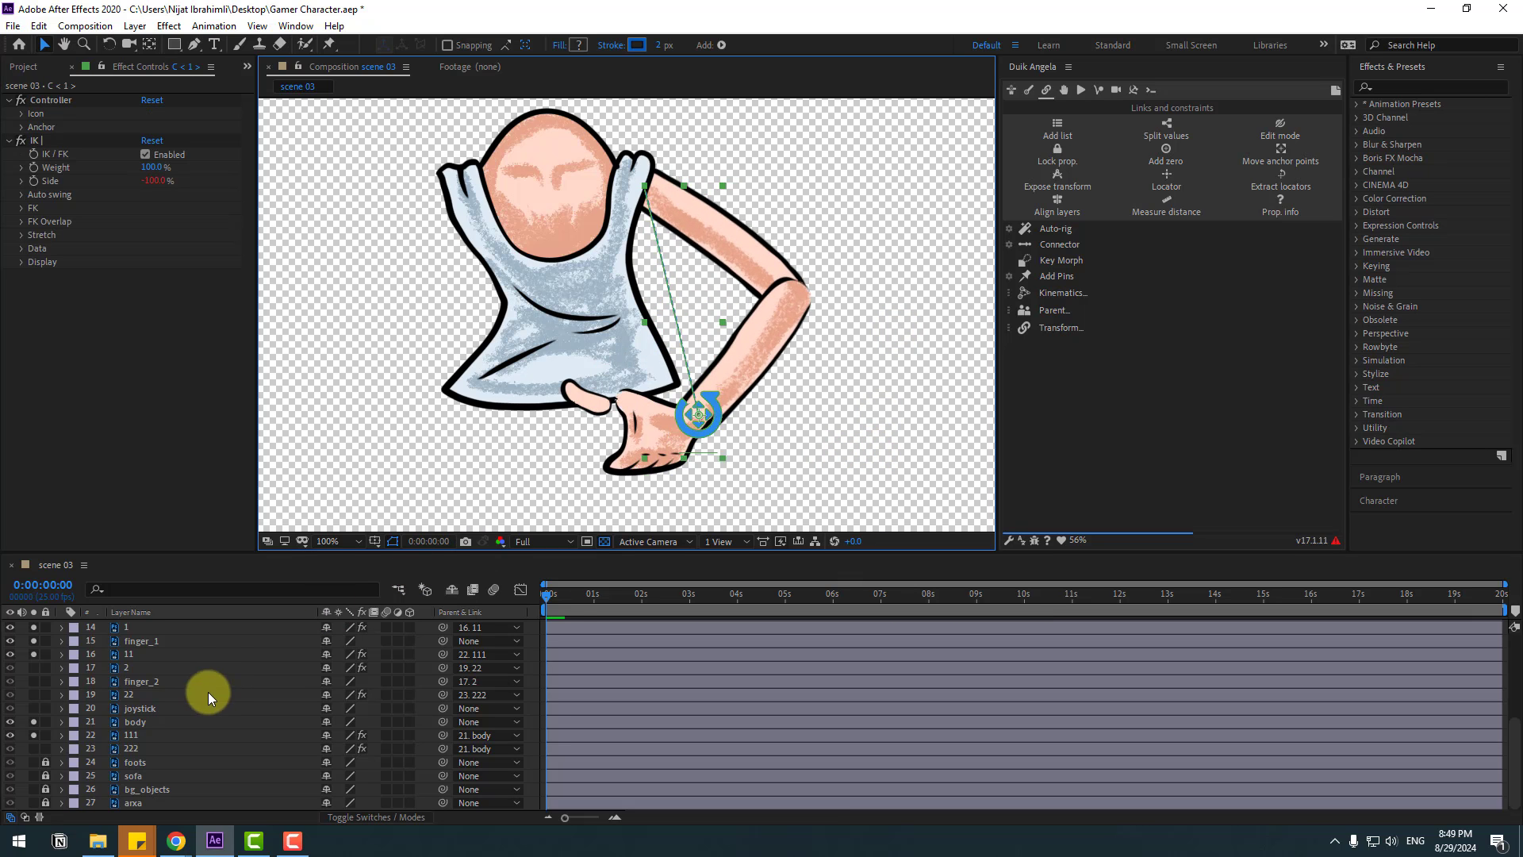
left_click(151, 641)
left_click_drag(442, 641, 124, 674)
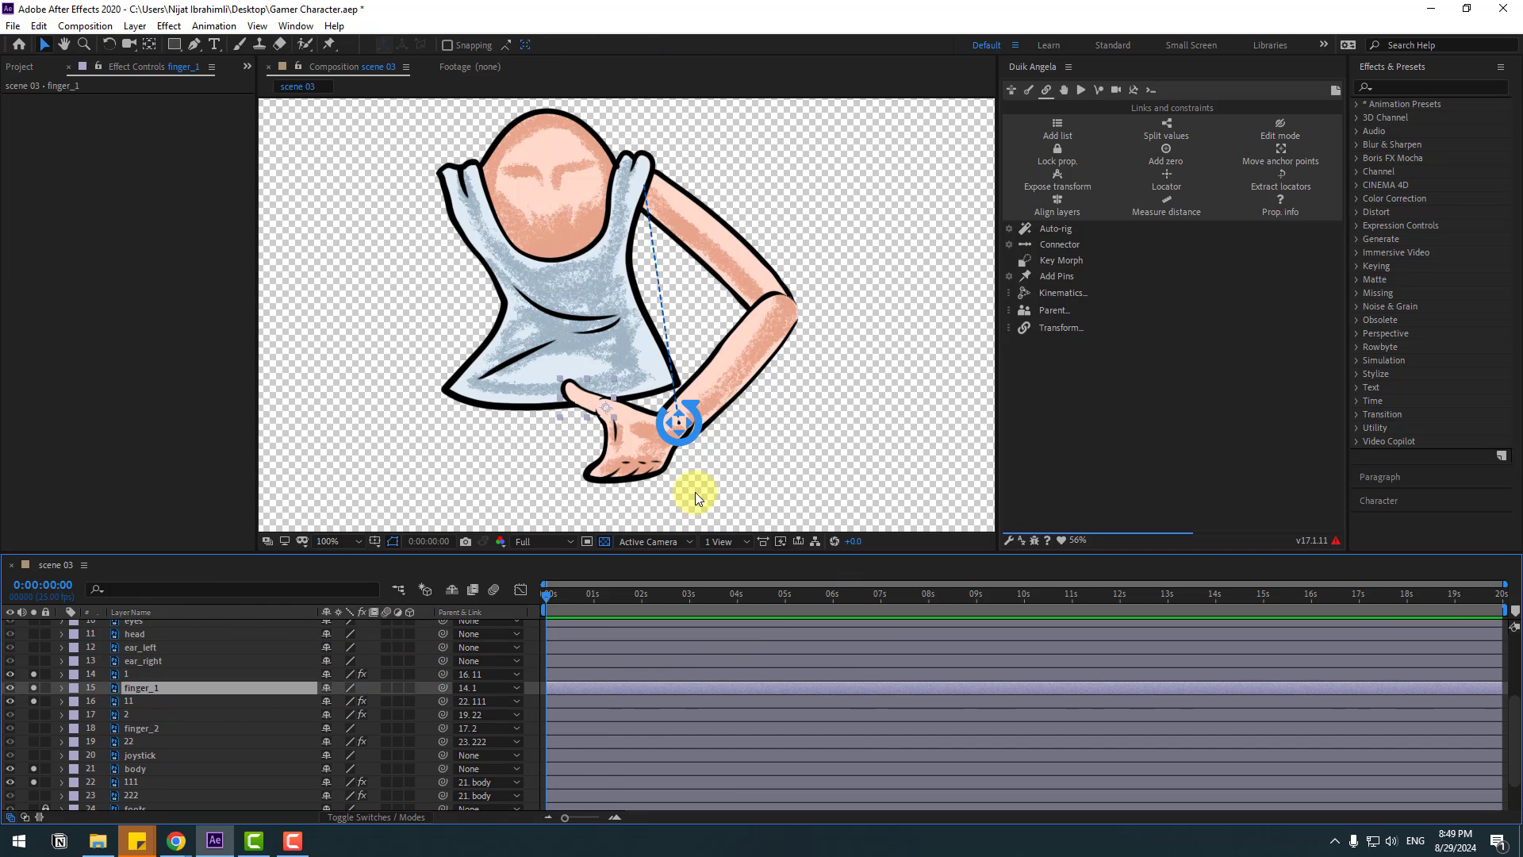
Rename the new wrist controller layer as HAND-RIGHT
left_click(682, 429)
scroll(246, 712, "up", 5)
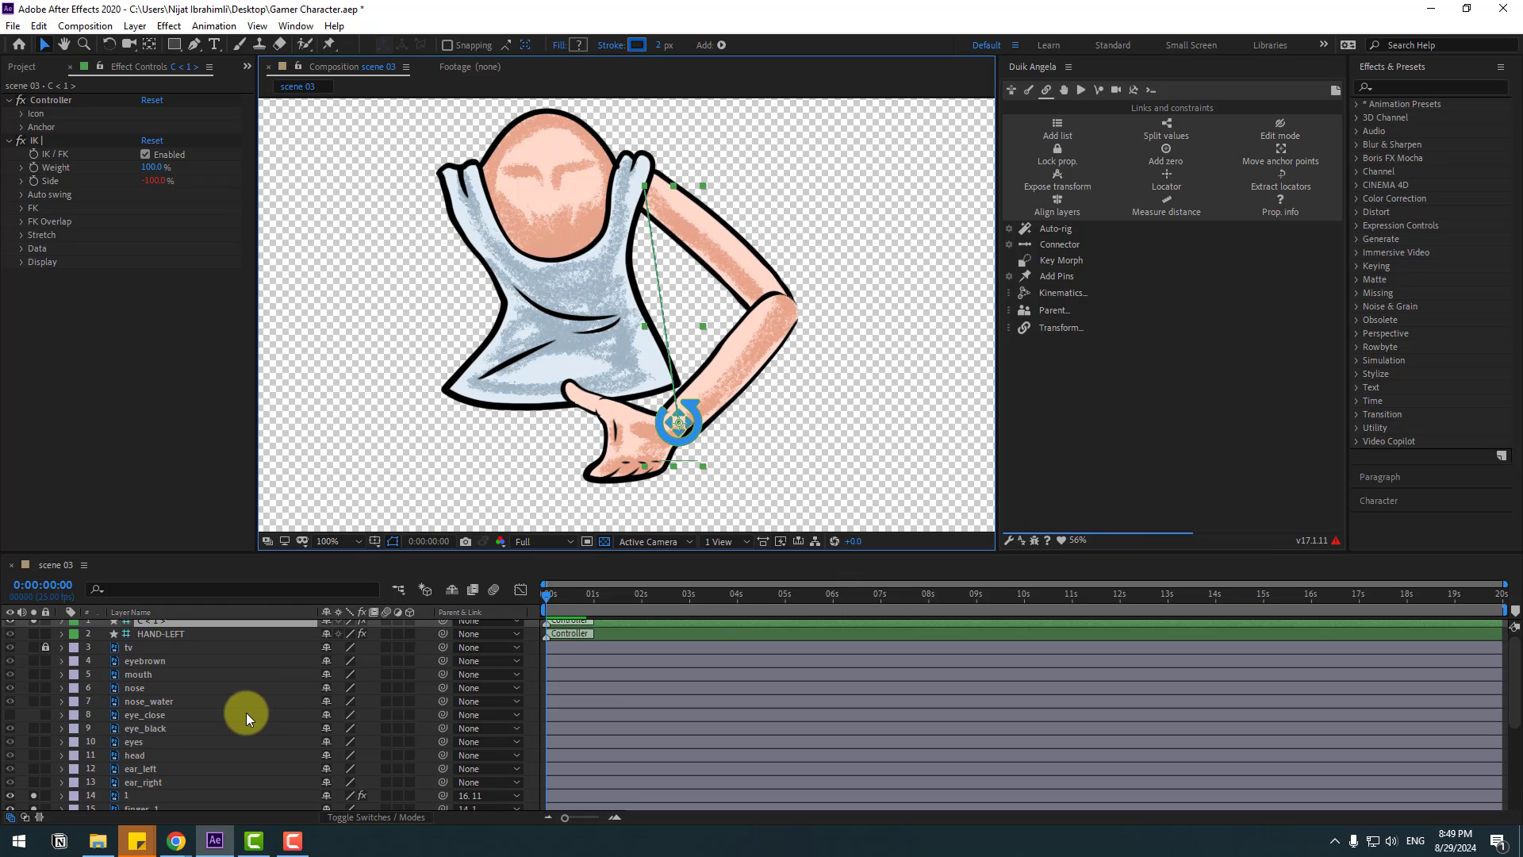
key("Return")
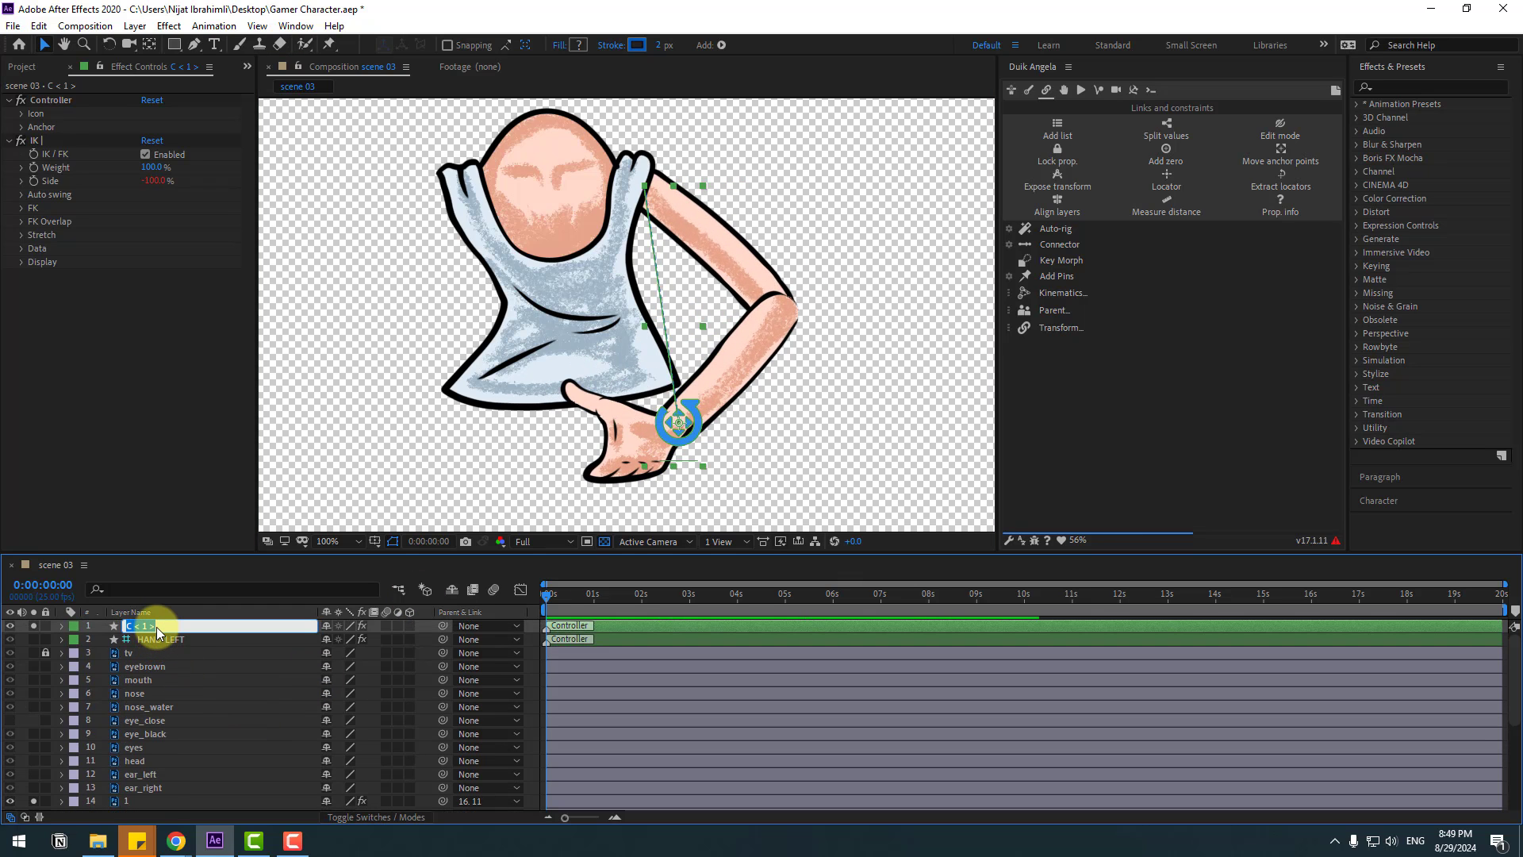
type("HAND-RIGHT")
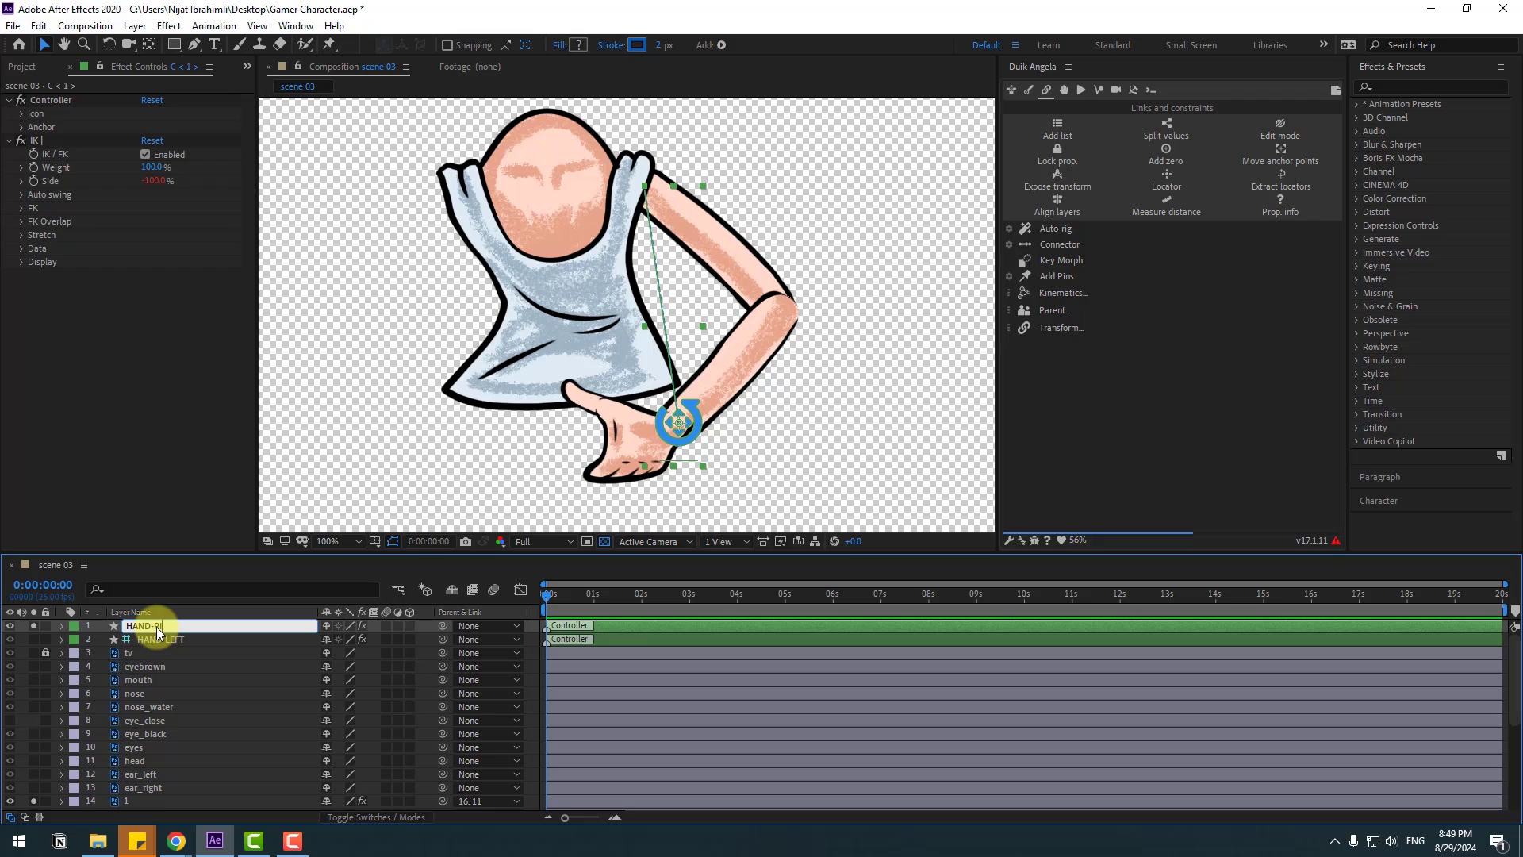
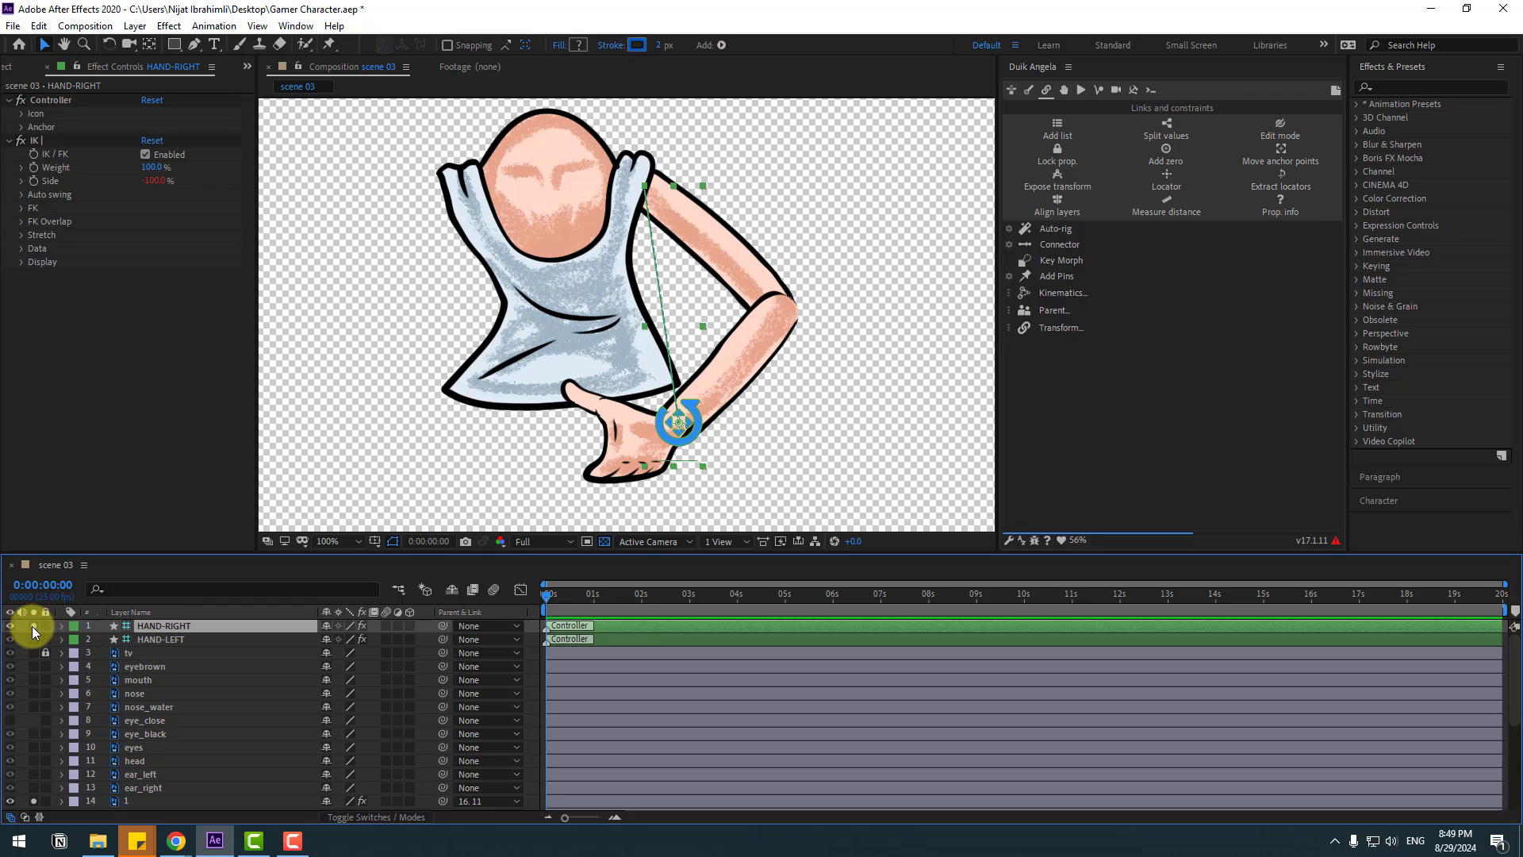
Turn off solo for the arm and body layers and test both hand controllers by moving them
mouse_move(32, 721)
left_mouse_down()
mouse_move(37, 752)
mouse_move(32, 740)
left_mouse_up()
scroll(144, 739, "down", 3)
mouse_move(679, 422)
left_mouse_down()
mouse_move(666, 428)
mouse_move(710, 422)
mouse_move(677, 430)
left_mouse_up()
left_click_drag(426, 422, 468, 449)
scroll(222, 645, "up", 2)
Parent the joystick layer to HAND-LEFT and test it by moving the HAND-LEFT controller
left_click(140, 787)
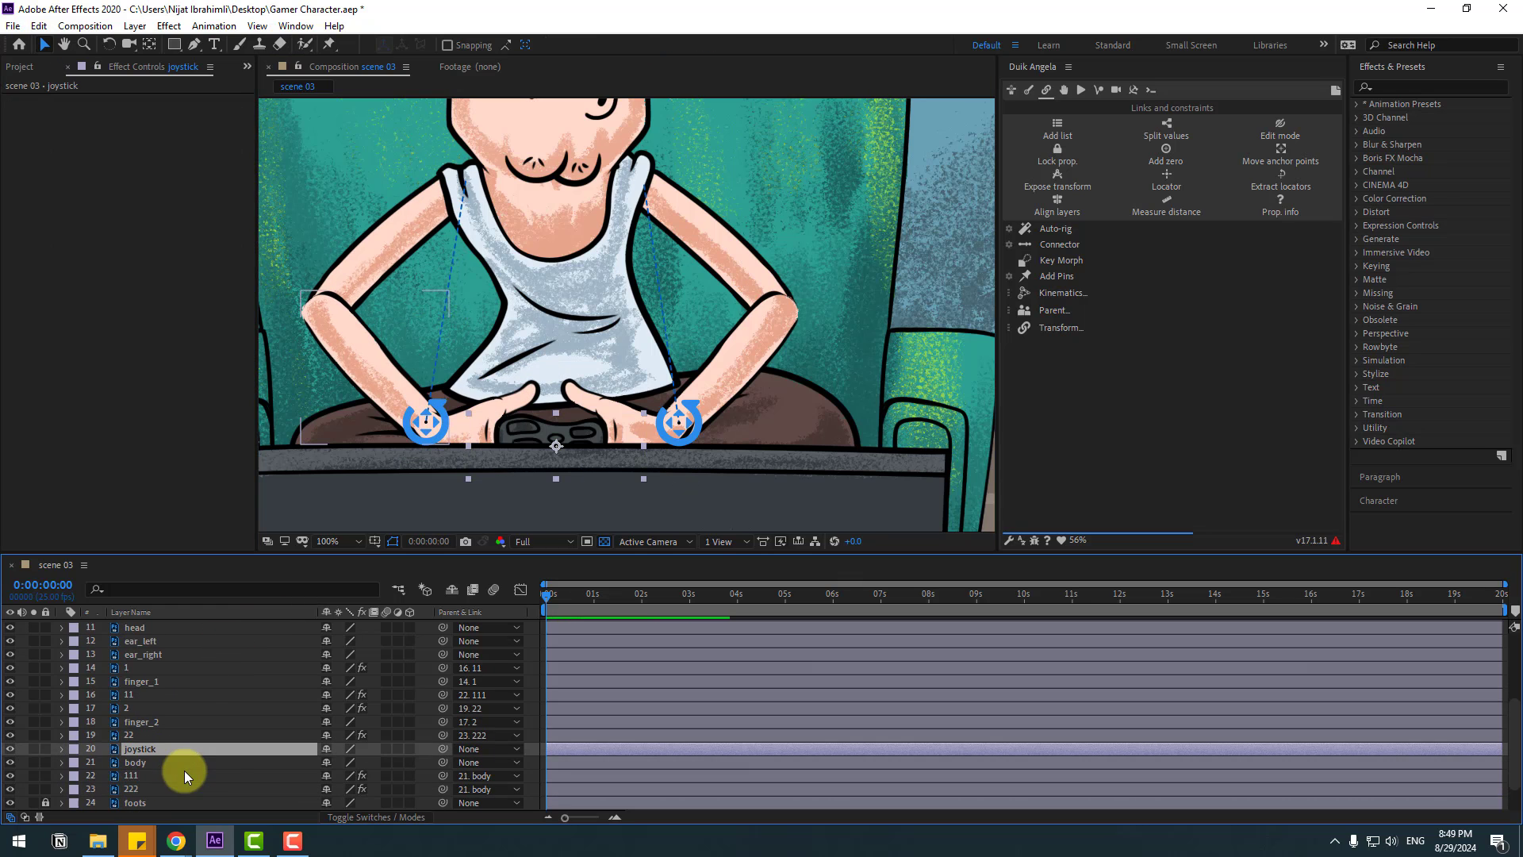
left_click_drag(445, 792, 163, 639)
scroll(183, 670, "up", 3)
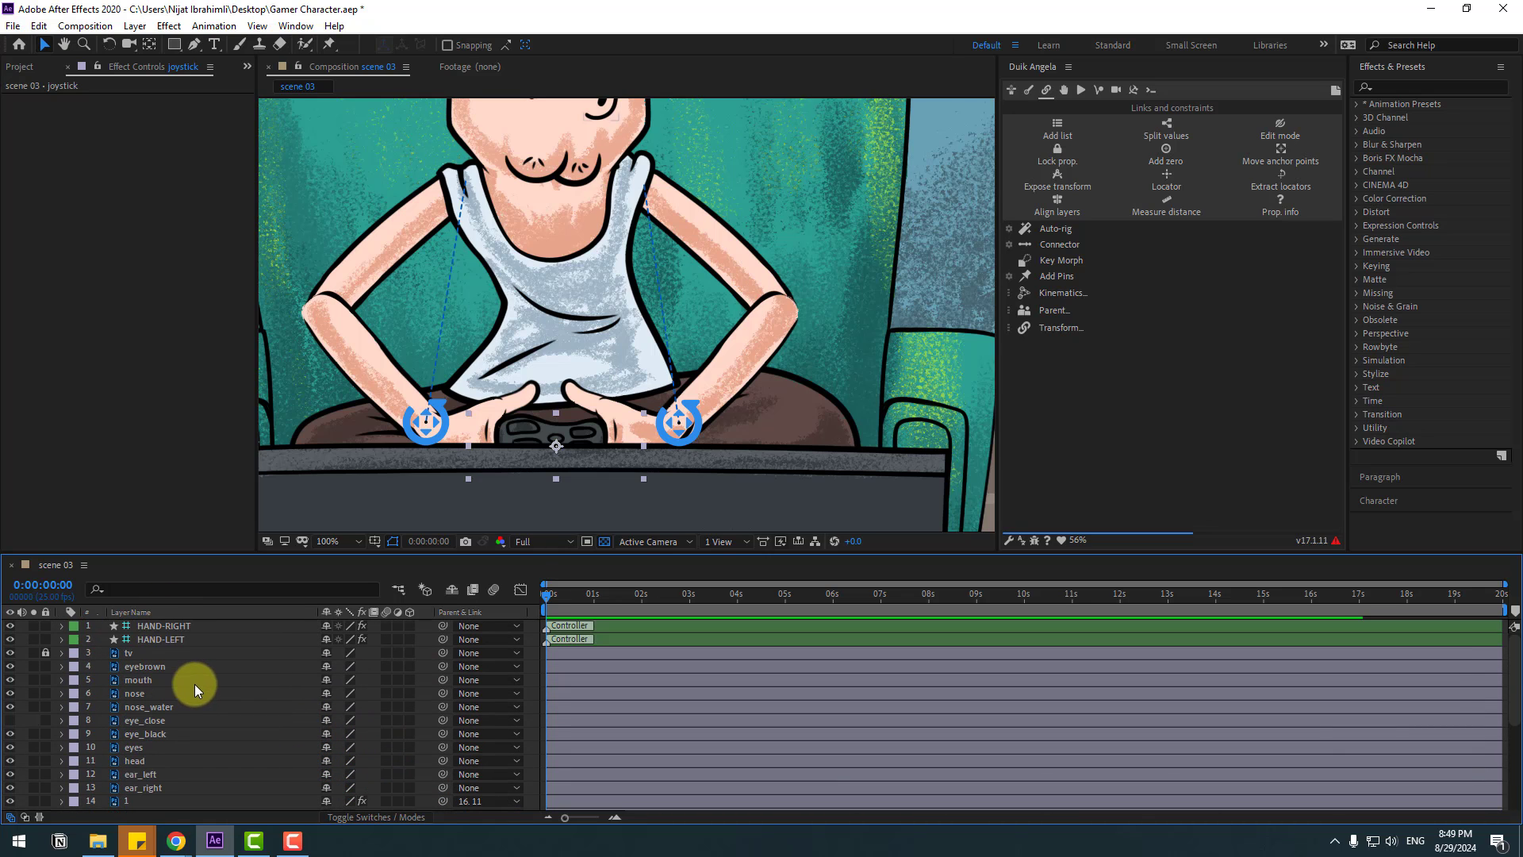
left_click(164, 639)
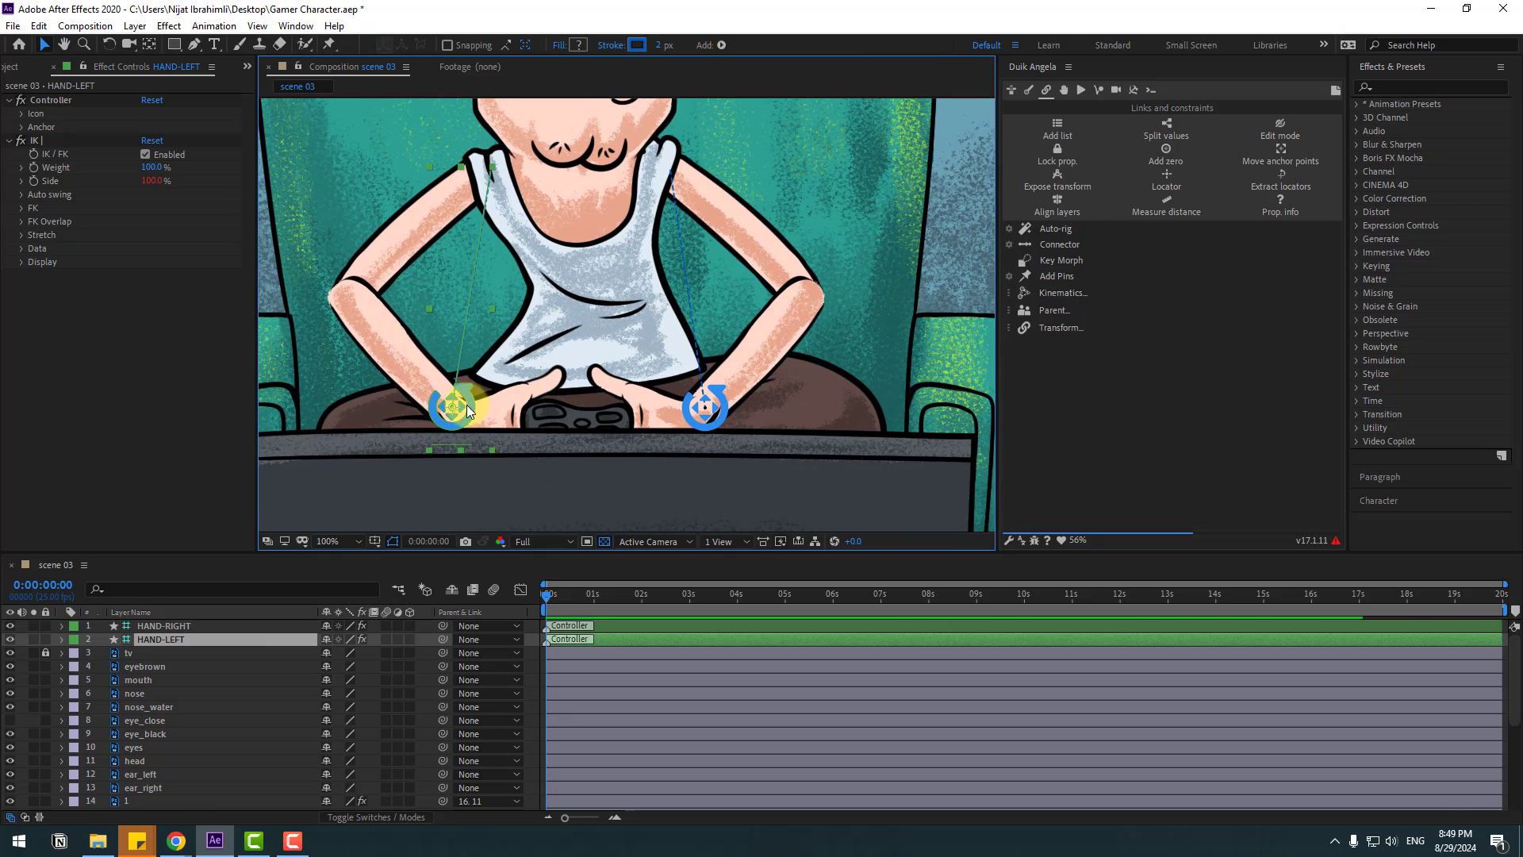
left_click_drag(487, 394, 449, 406)
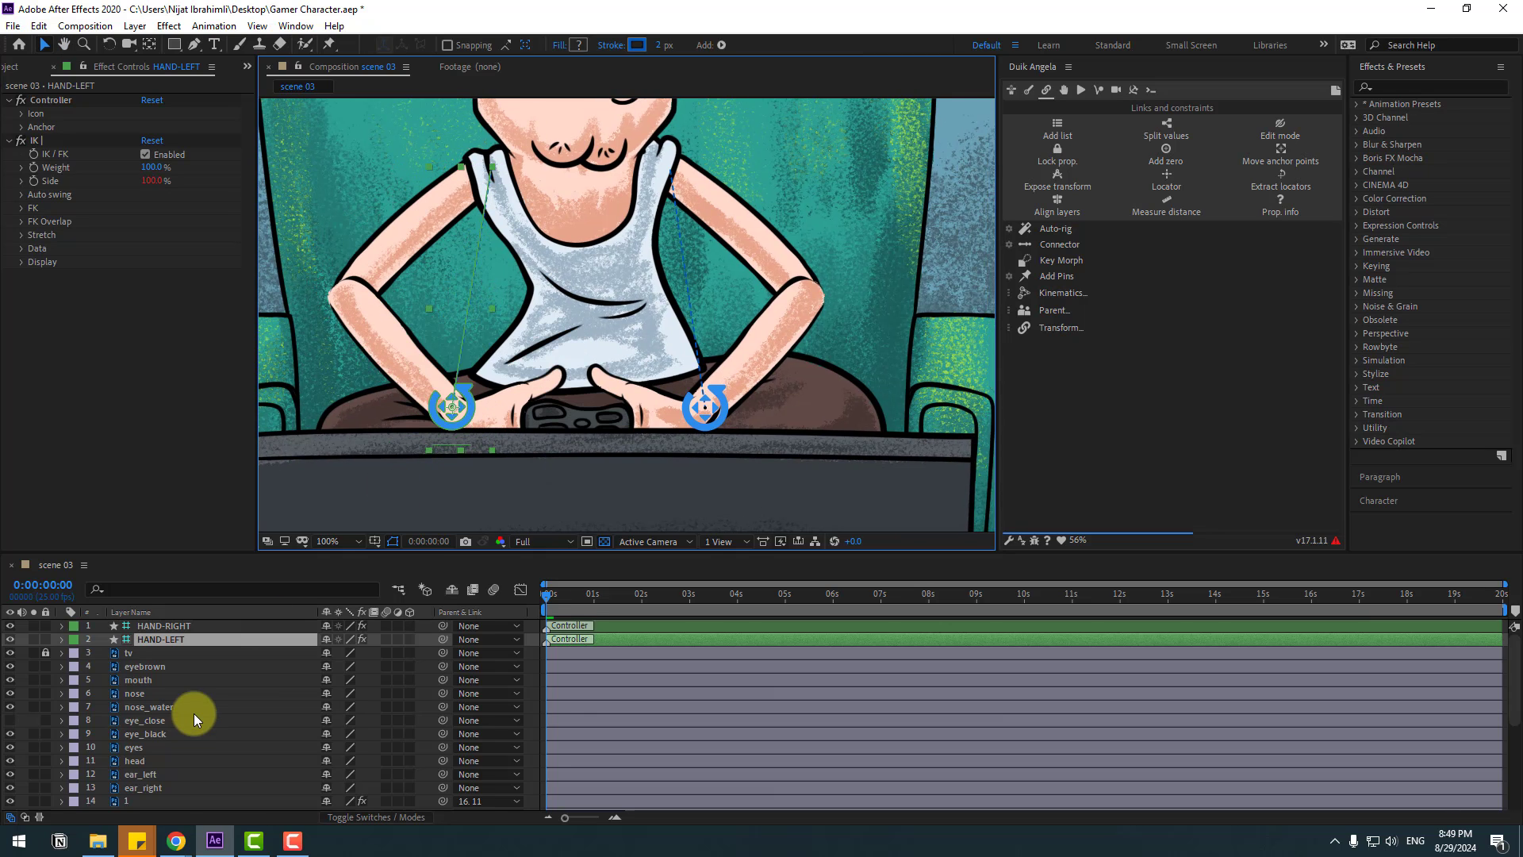
Parent HAND-RIGHT to HAND-LEFT, test the link by moving the HAND-LEFT controller, and undo the test move
left_click(173, 627)
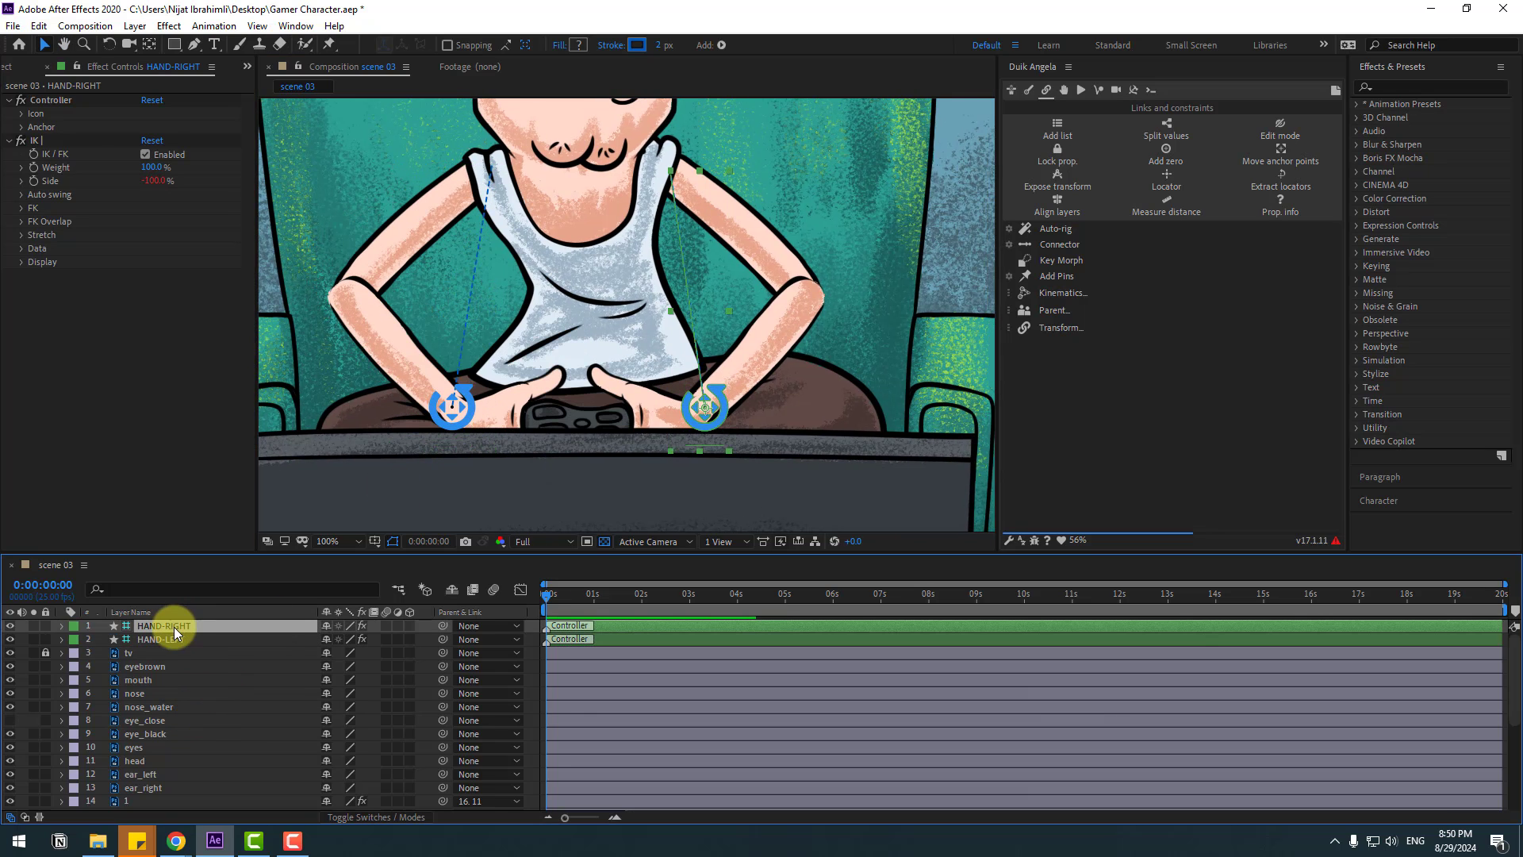
left_click_drag(442, 626, 153, 639)
left_click(151, 645)
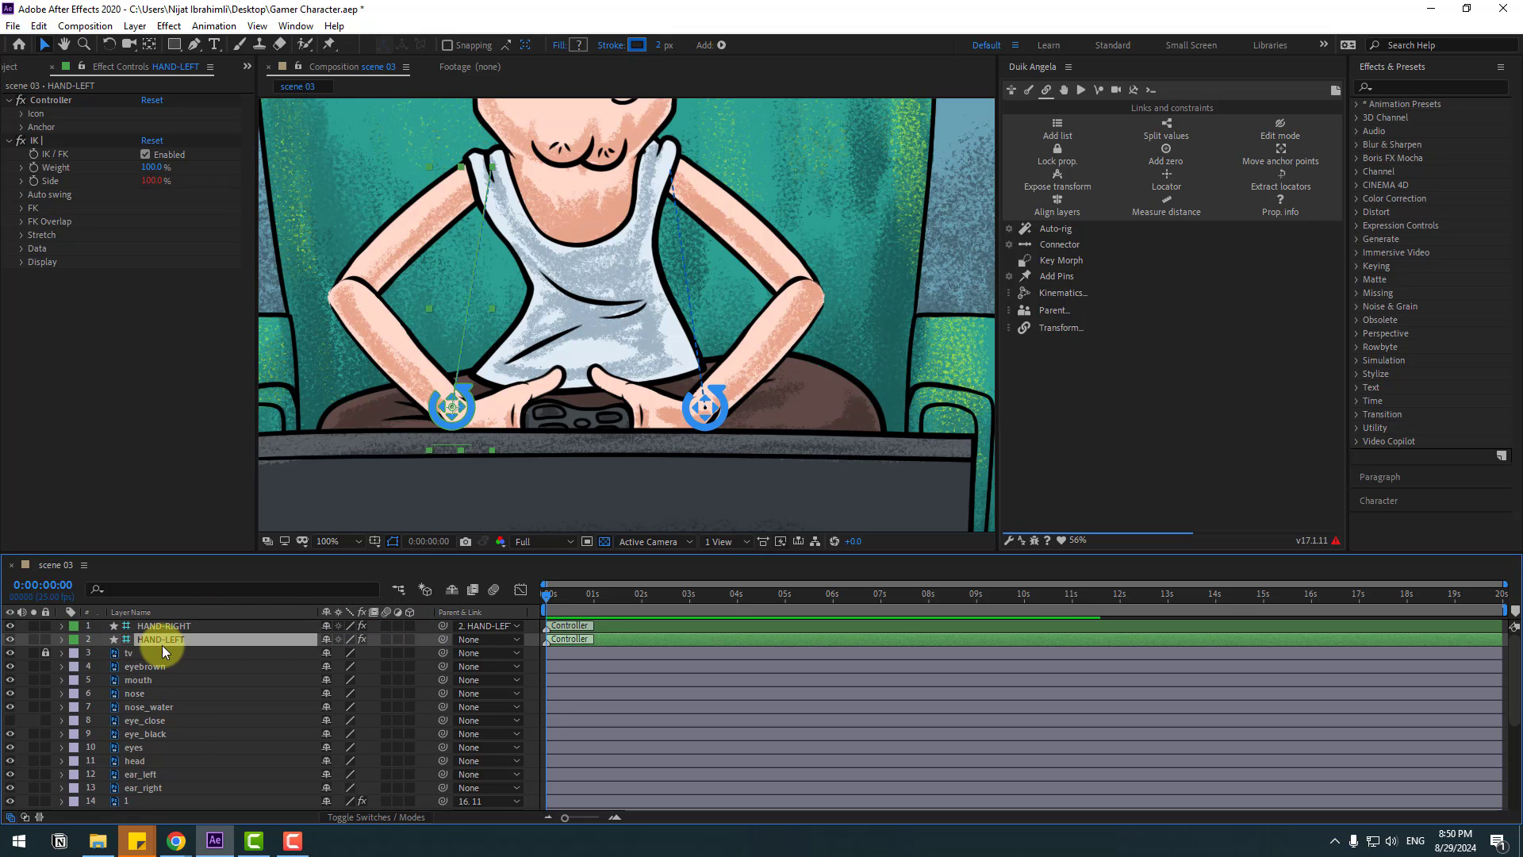
left_click_drag(469, 415, 691, 401)
key("ctrl+z")
scroll(528, 397, "down", 3)
key("period")
key("period")
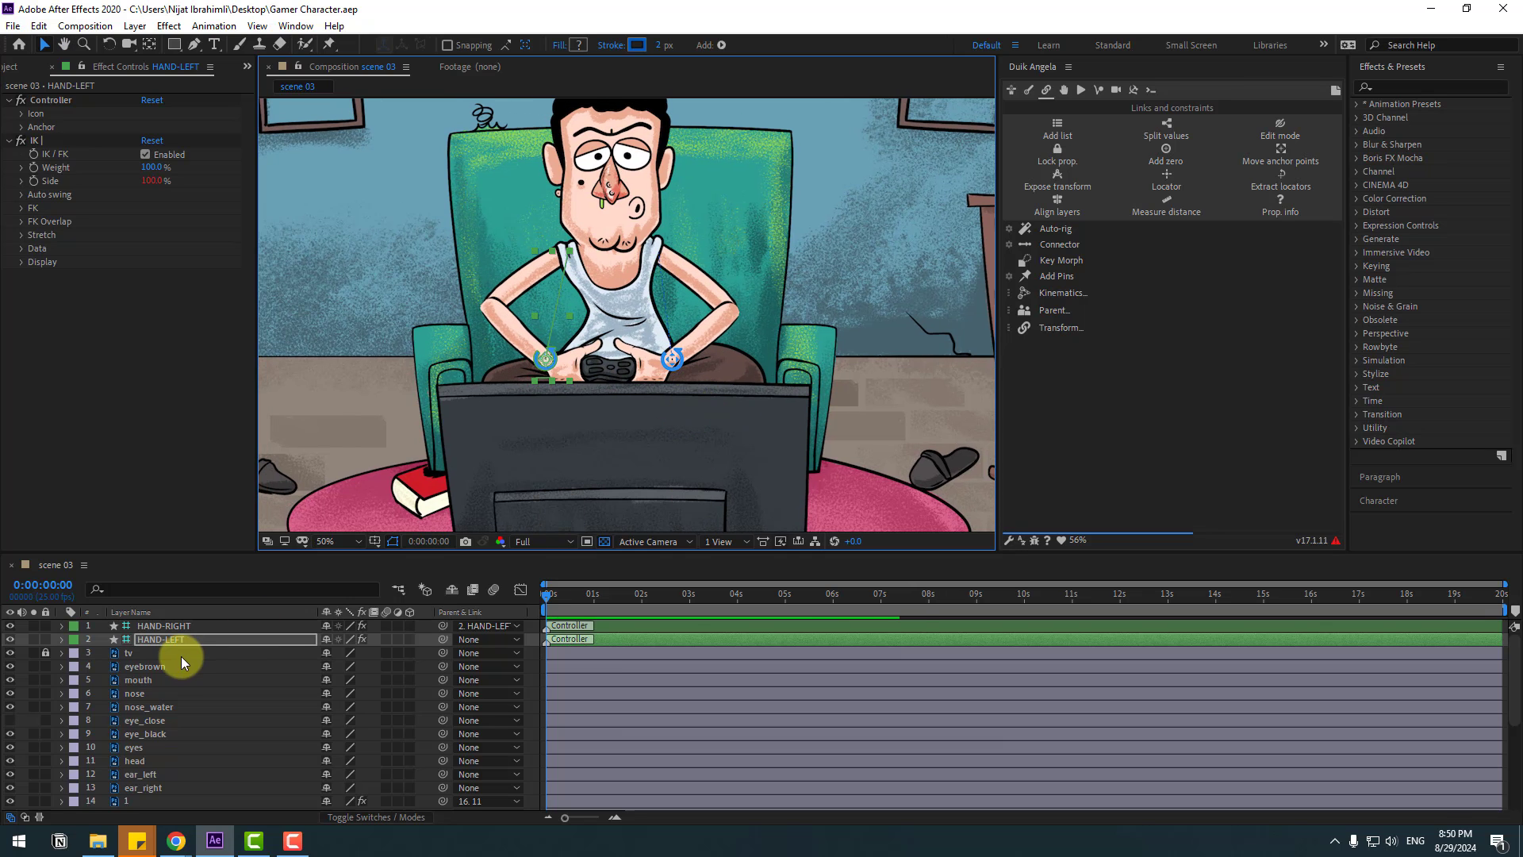
Parent the eyebrown, mouth, nose, nose_water, eye_close, eye_black and eyes layers to the head layer
left_click(159, 666)
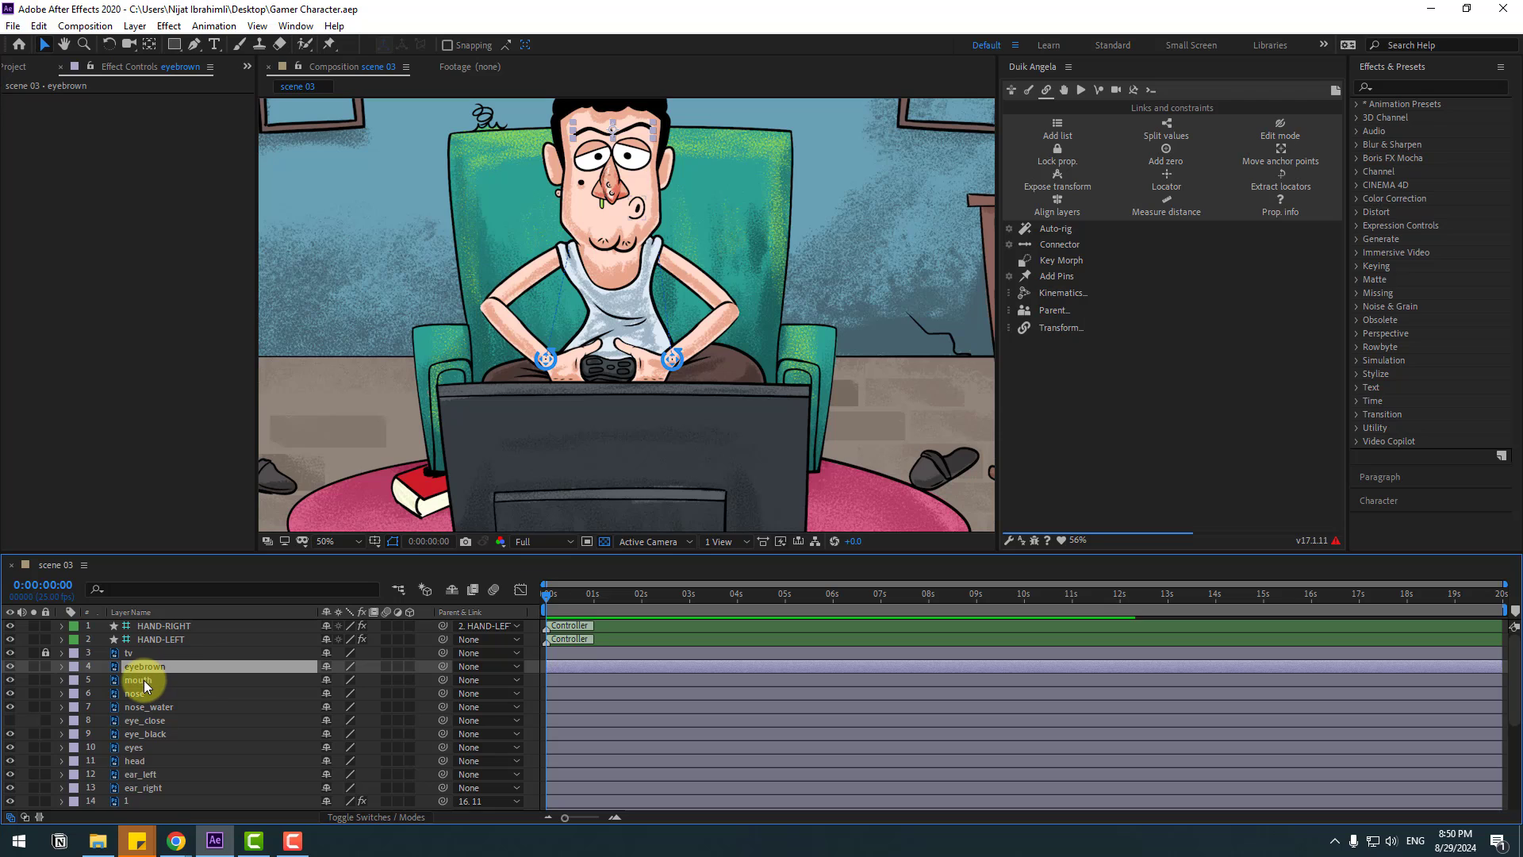
left_click(144, 679, "ctrl")
left_click(144, 693, "ctrl")
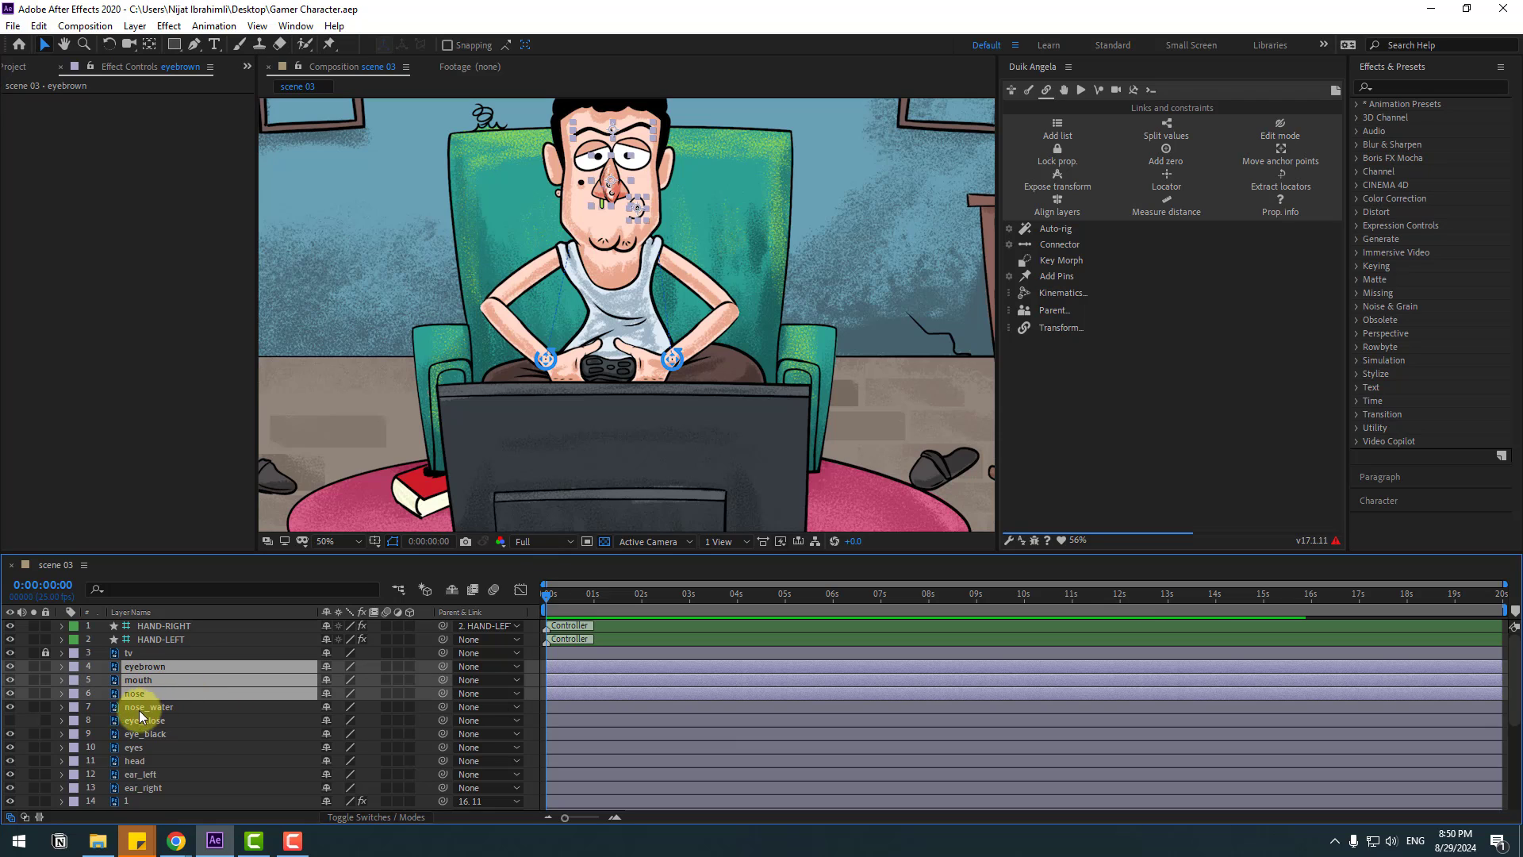
left_click(155, 706, "ctrl")
left_click(164, 721, "ctrl")
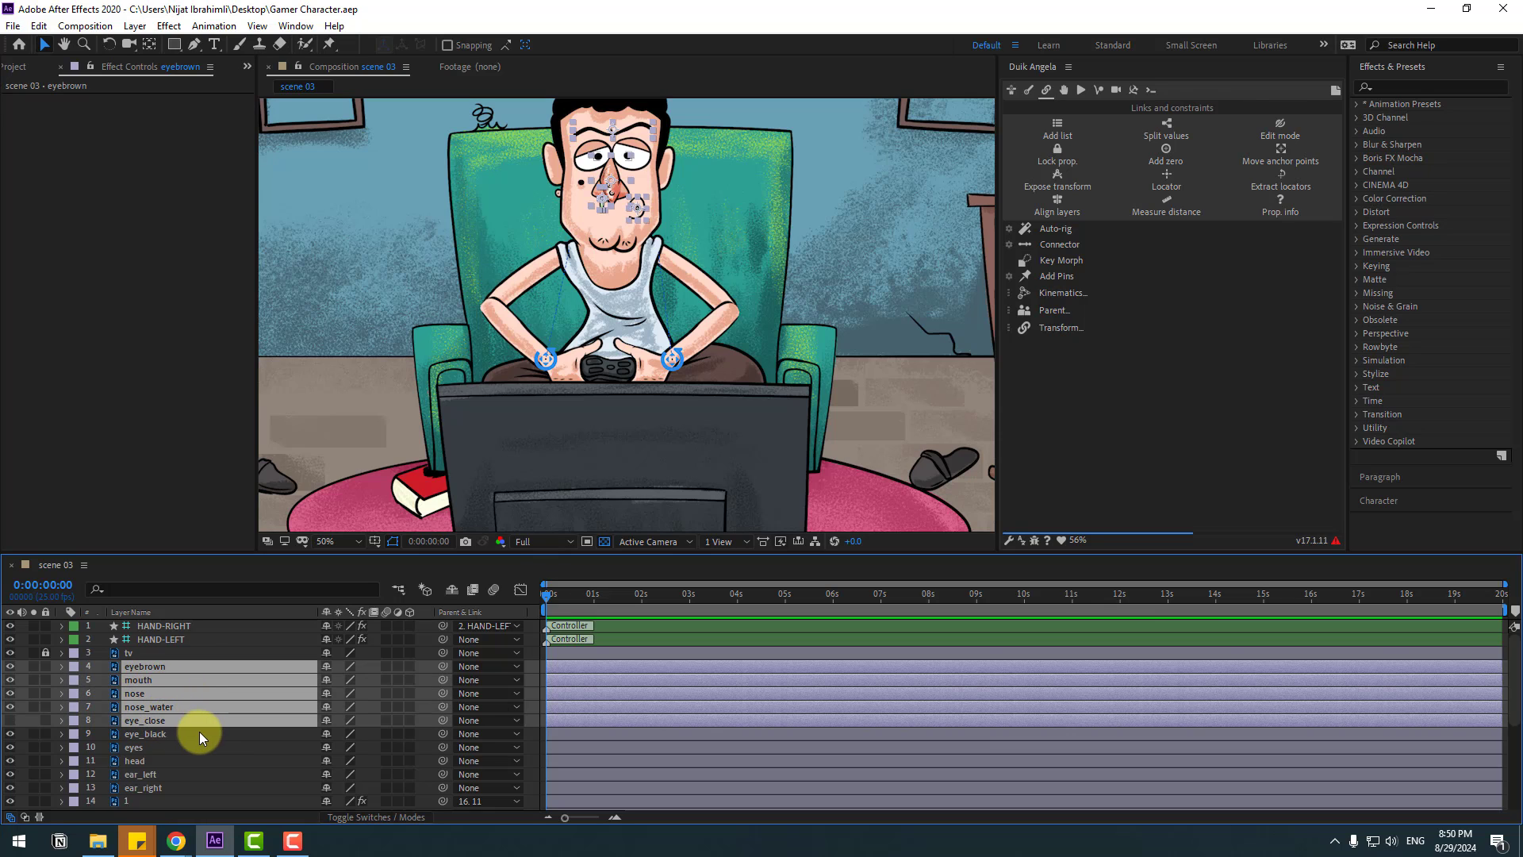
left_click(154, 735, "ctrl")
left_click(143, 746, "ctrl")
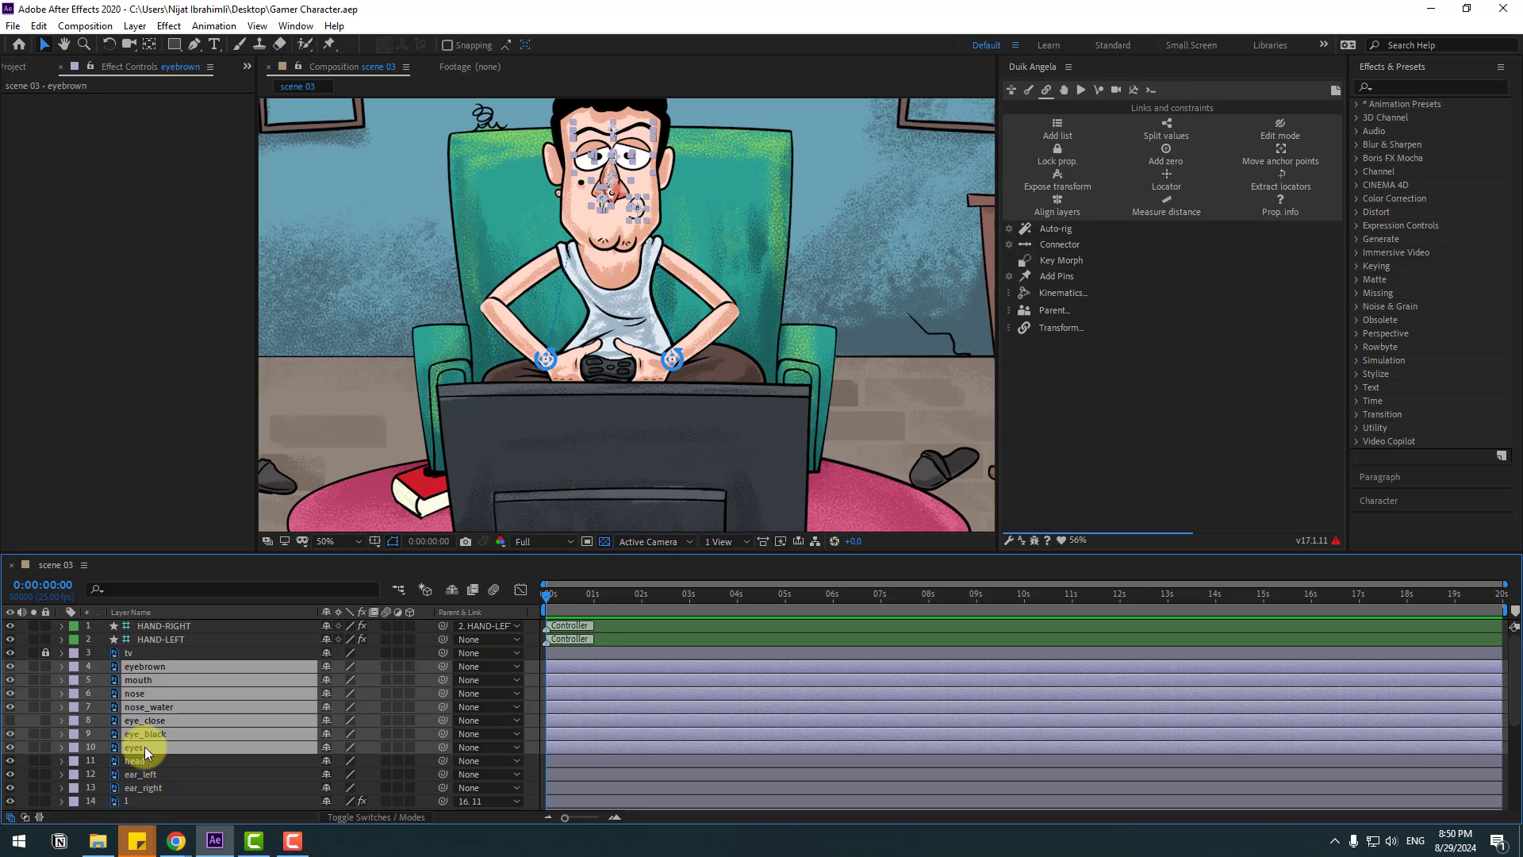
left_click_drag(442, 668, 131, 760)
Solo the head layer, move its anchor point down to the base of the chin, and turn solo off
left_click(34, 760)
key("h")
left_click_drag(514, 457, 519, 530)
scroll(608, 353, "up", 1)
left_click_drag(607, 353, 618, 424)
left_click(149, 44)
left_click_drag(619, 237, 628, 411)
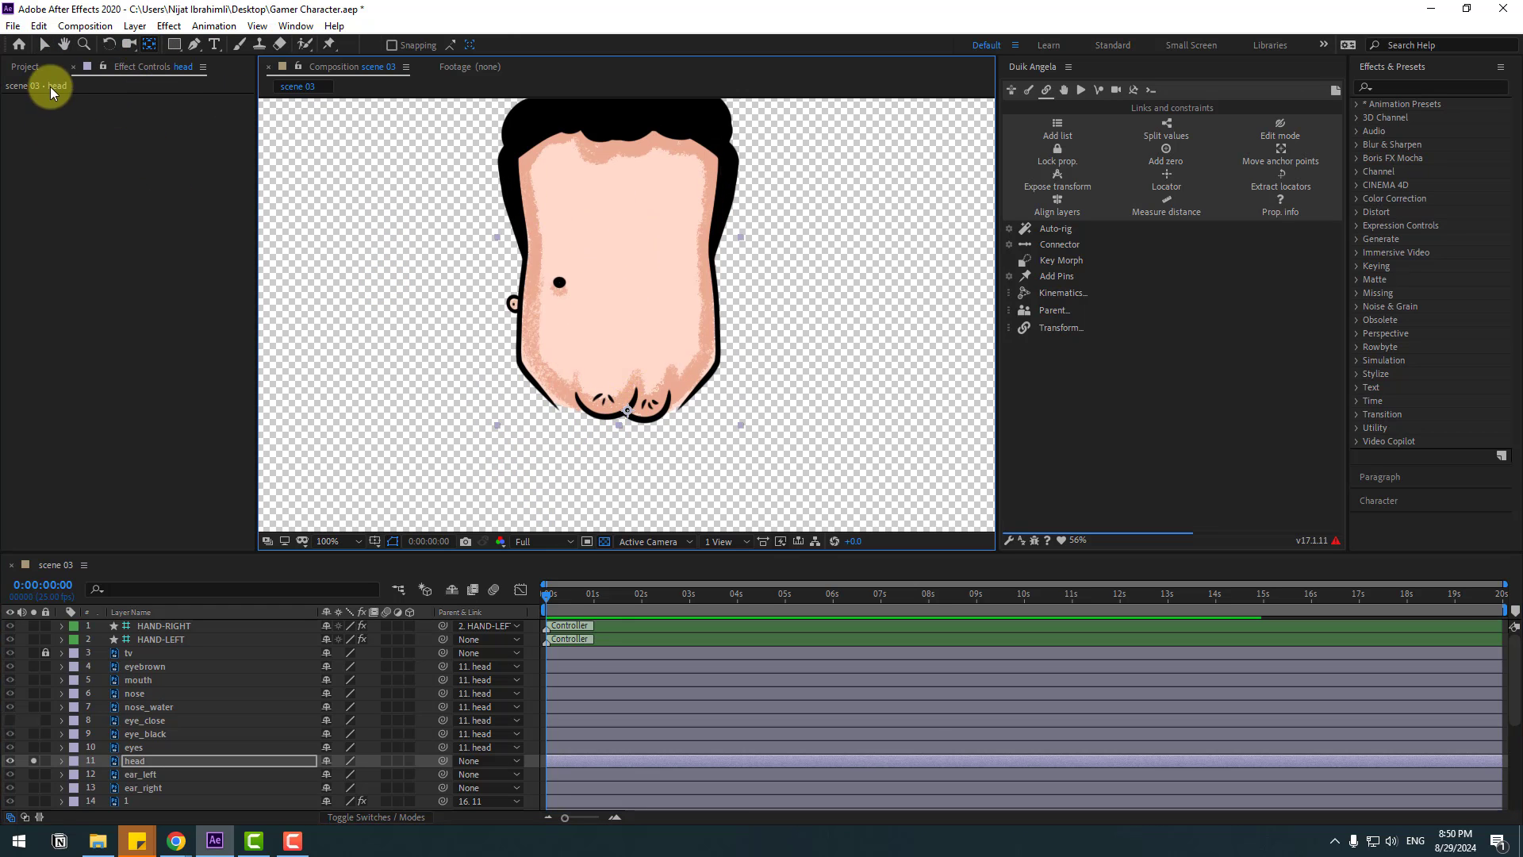
left_click(48, 48)
left_click(35, 760)
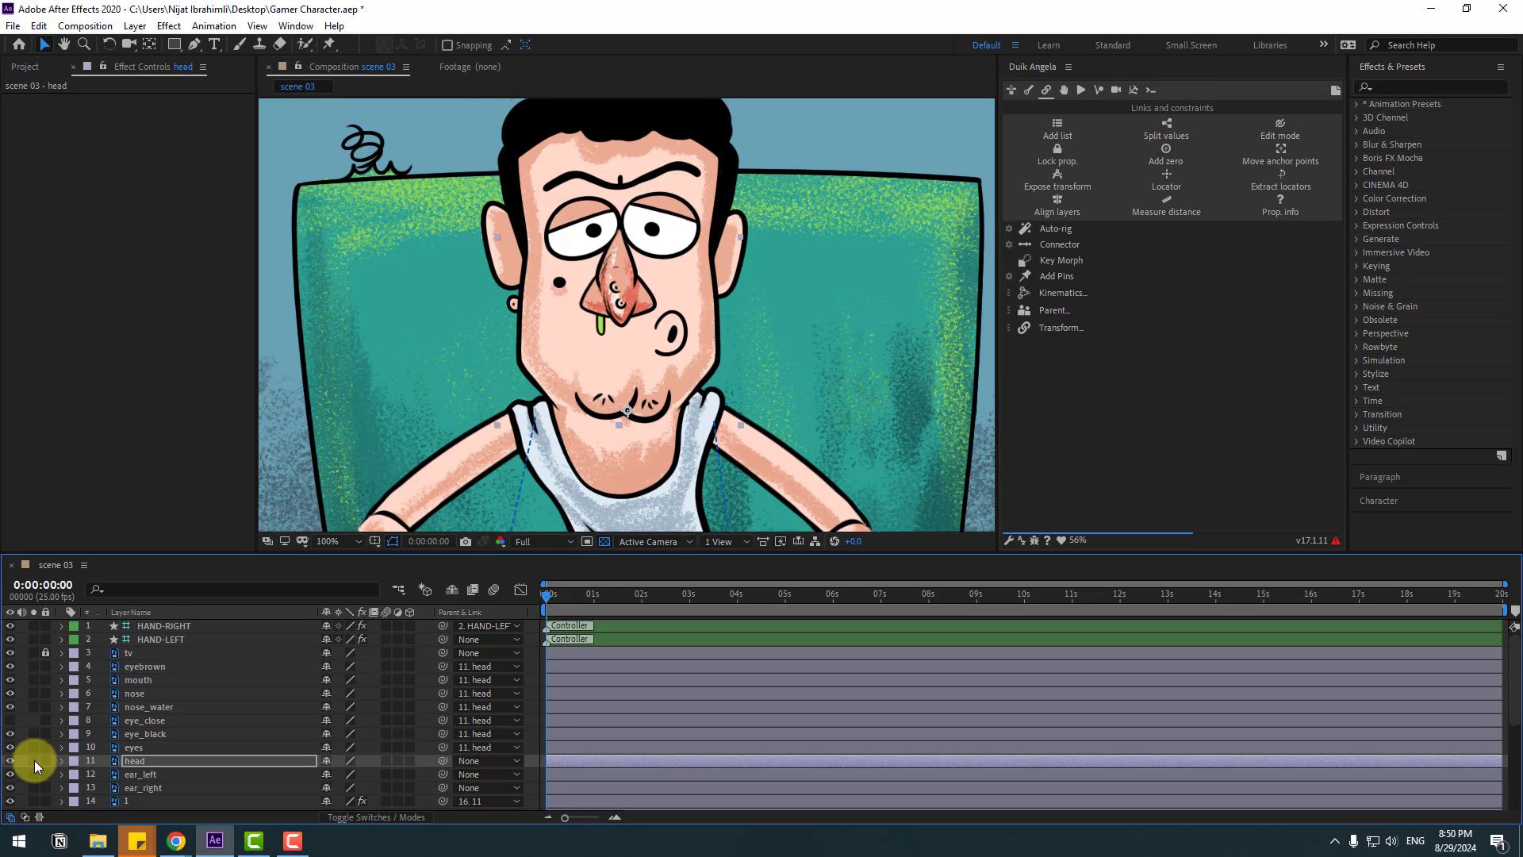
Parent the head layer to the body layer
scroll(287, 744, "down", 1)
left_click_drag(441, 720, 137, 755)
scroll(136, 754, "up", 1)
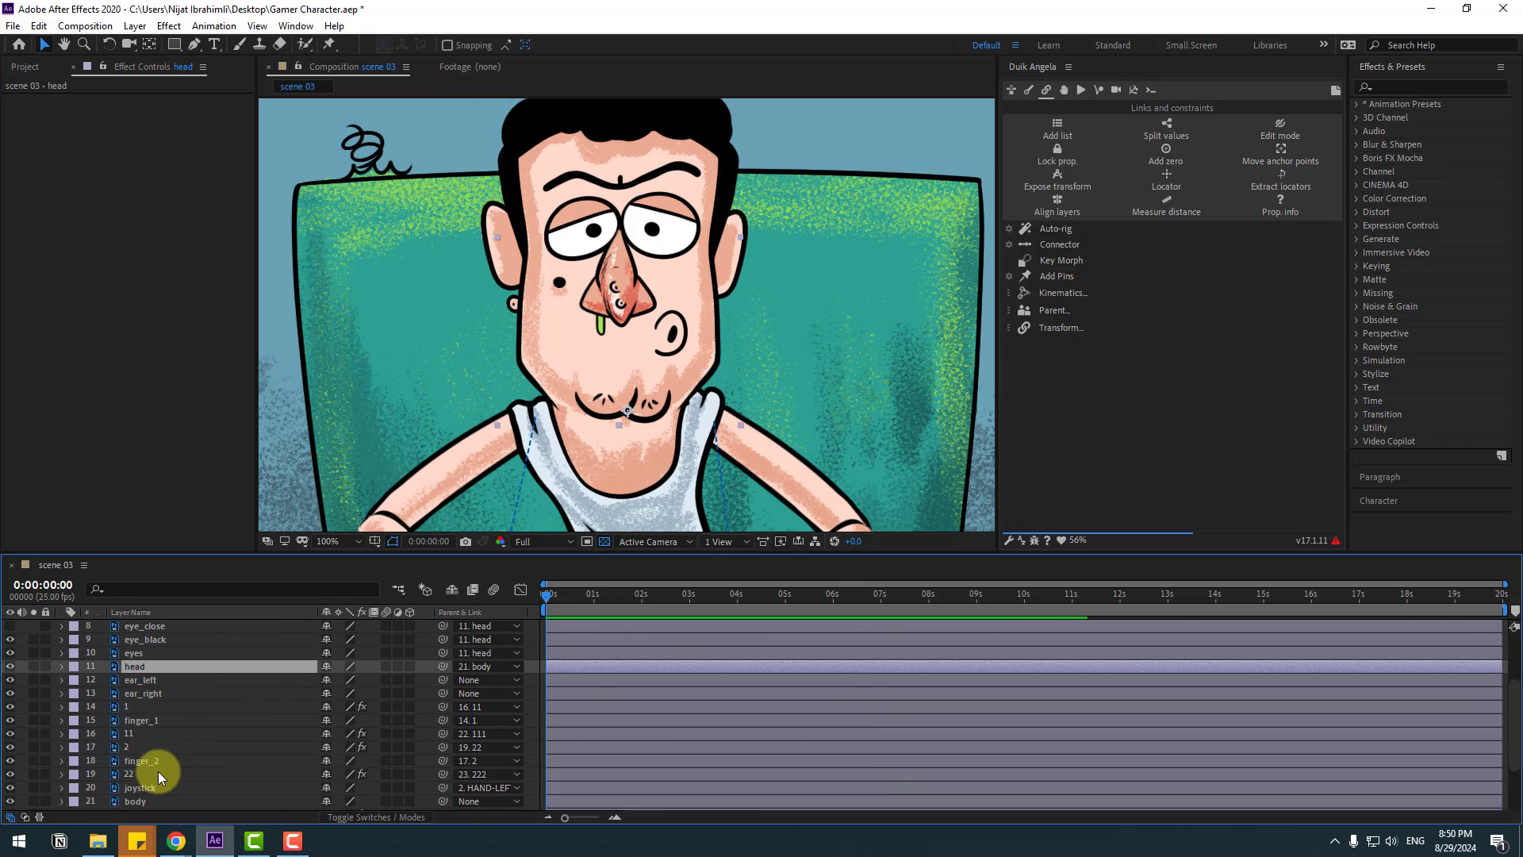
Test the body layer with a trial rotation, undo it and collapse the layer
left_click(139, 800)
scroll(681, 441, "down", 1)
left_click_drag(681, 441, 649, 374)
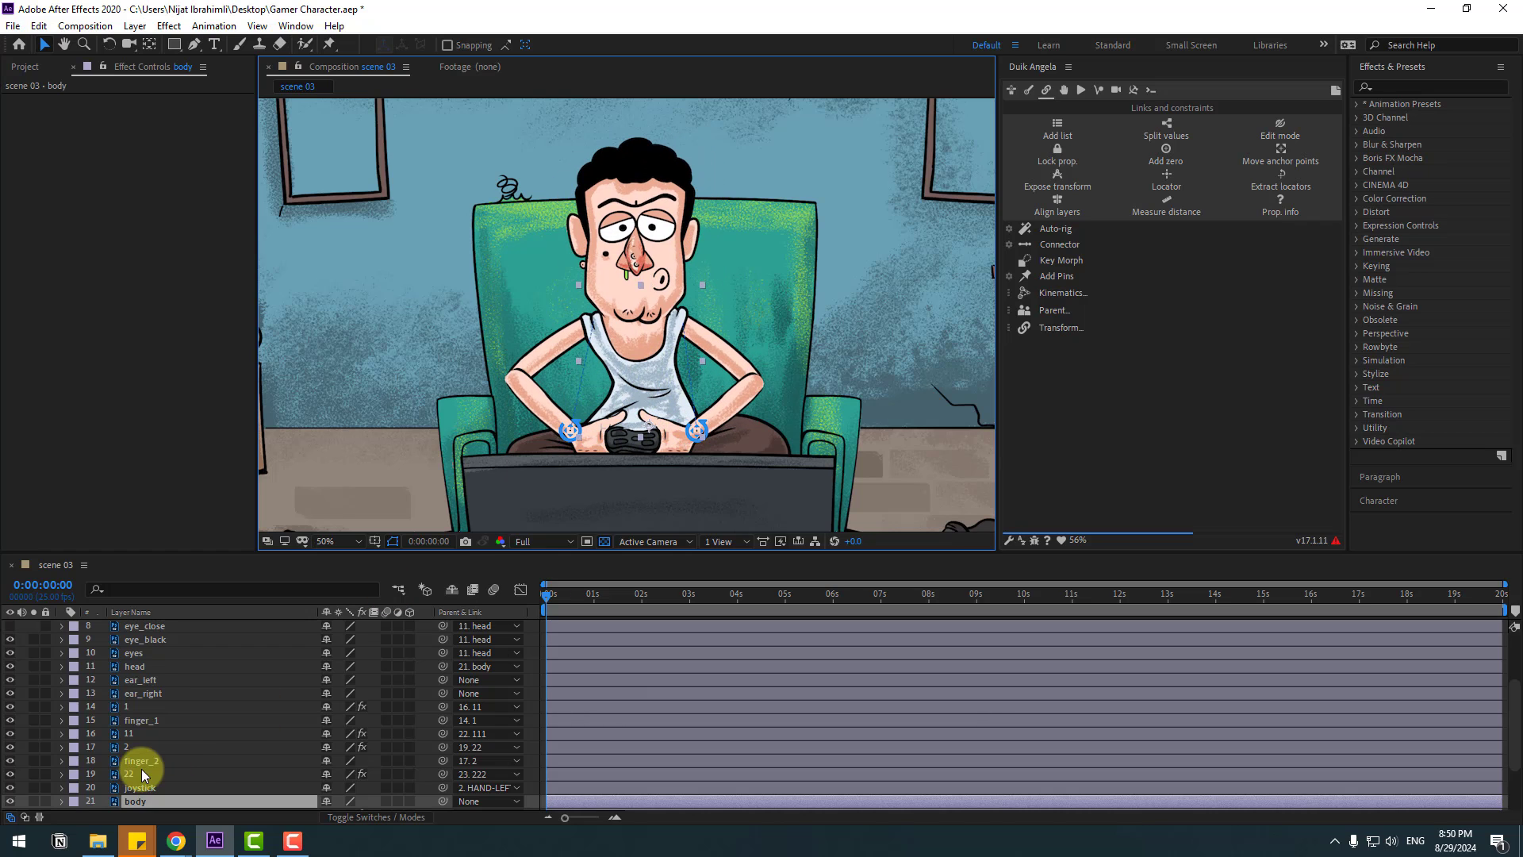
key("r")
mouse_move(346, 734)
left_mouse_down()
mouse_move(333, 737)
mouse_move(349, 737)
left_mouse_up()
key("ctrl+z")
left_click(61, 721)
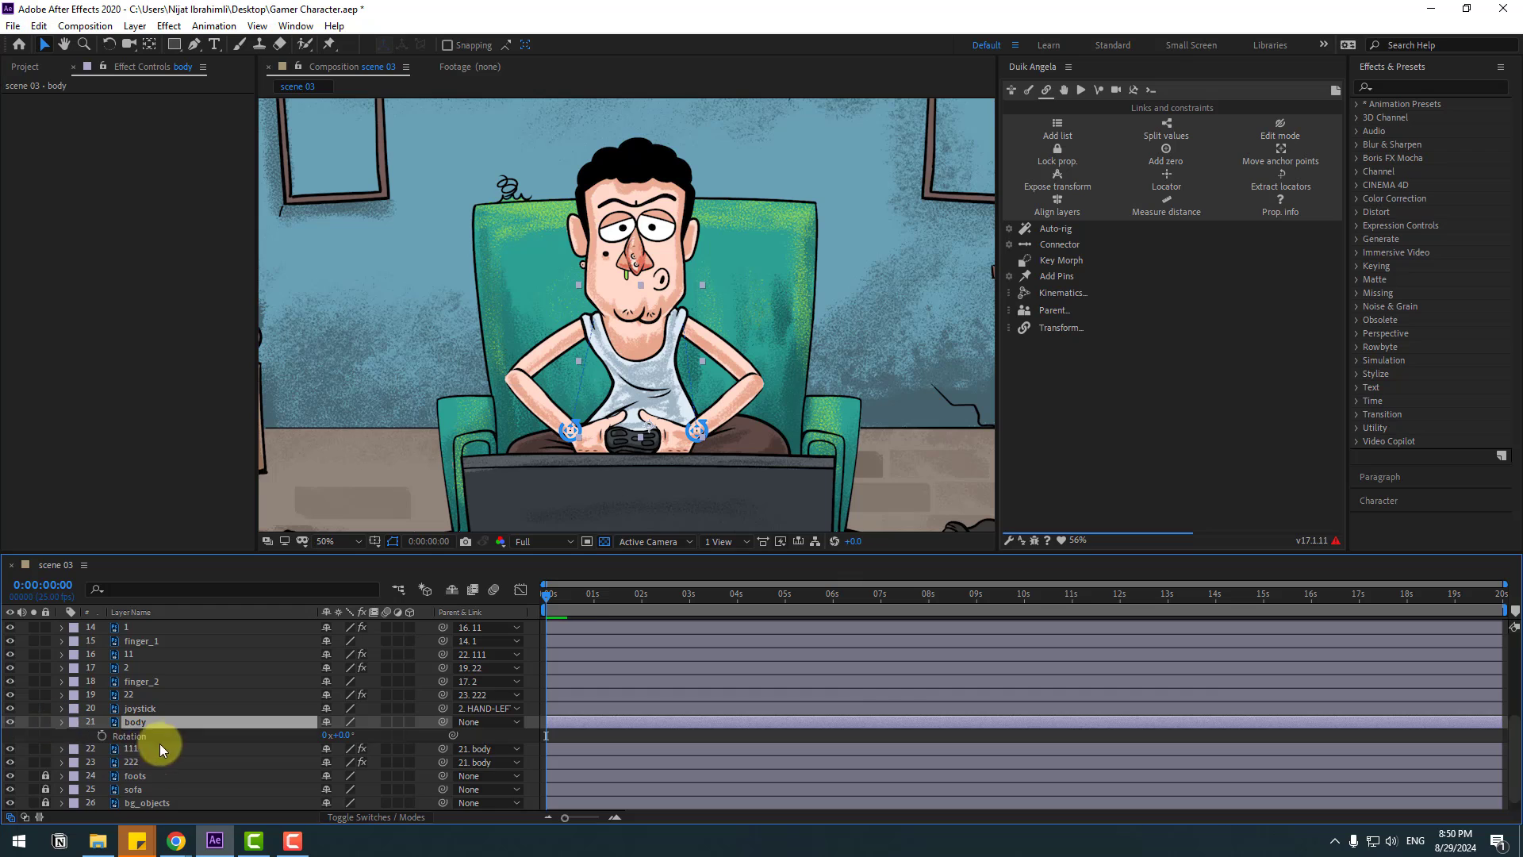
Parent the ear_left and ear_right layers to the head layer
scroll(212, 716, "up", 4)
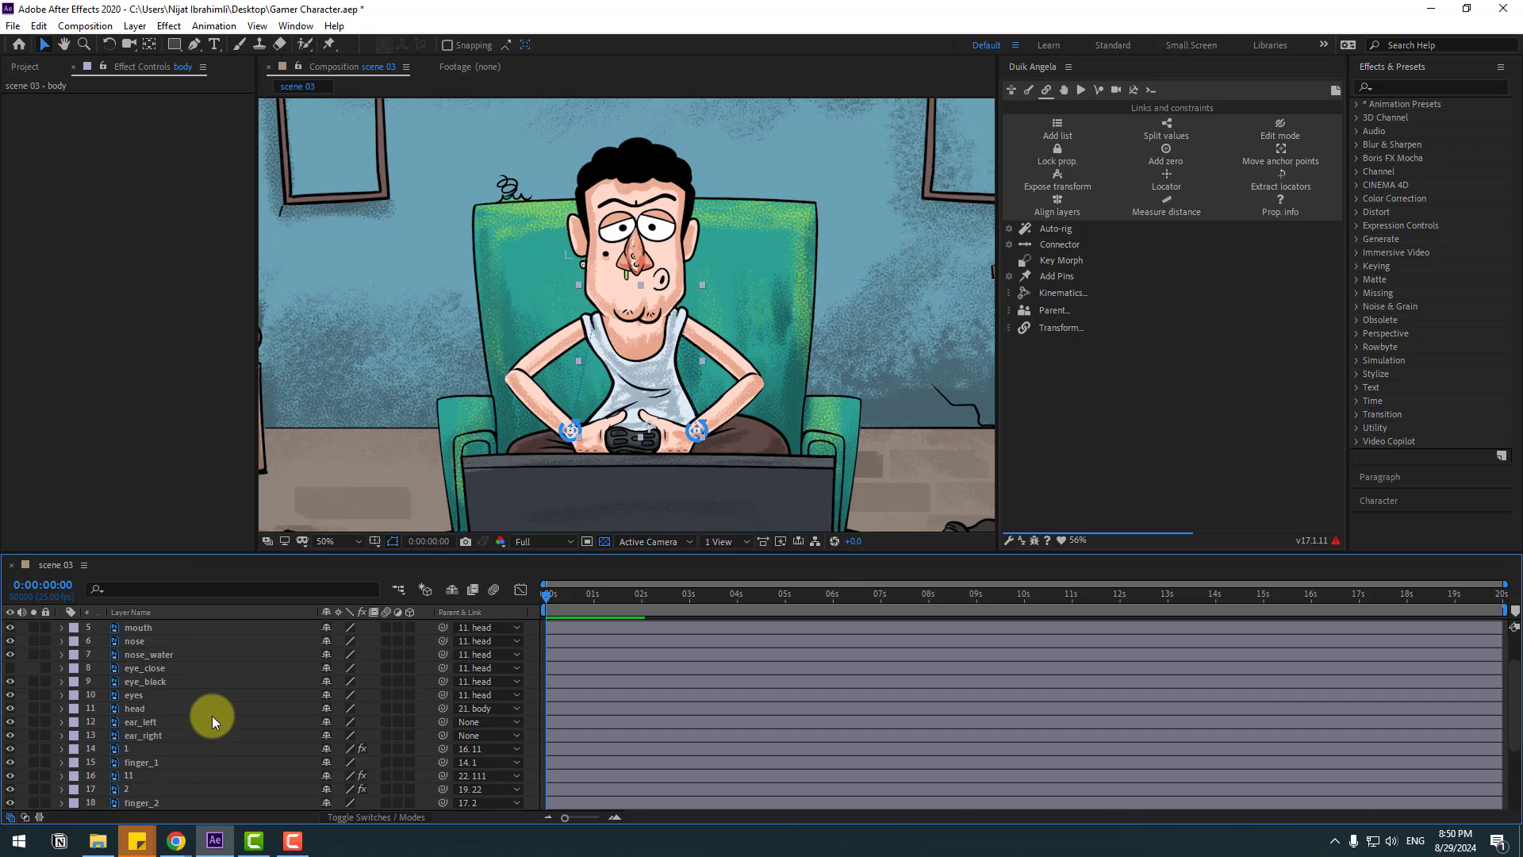
left_click(151, 722)
left_click(154, 735, "ctrl")
left_click_drag(439, 720, 134, 709)
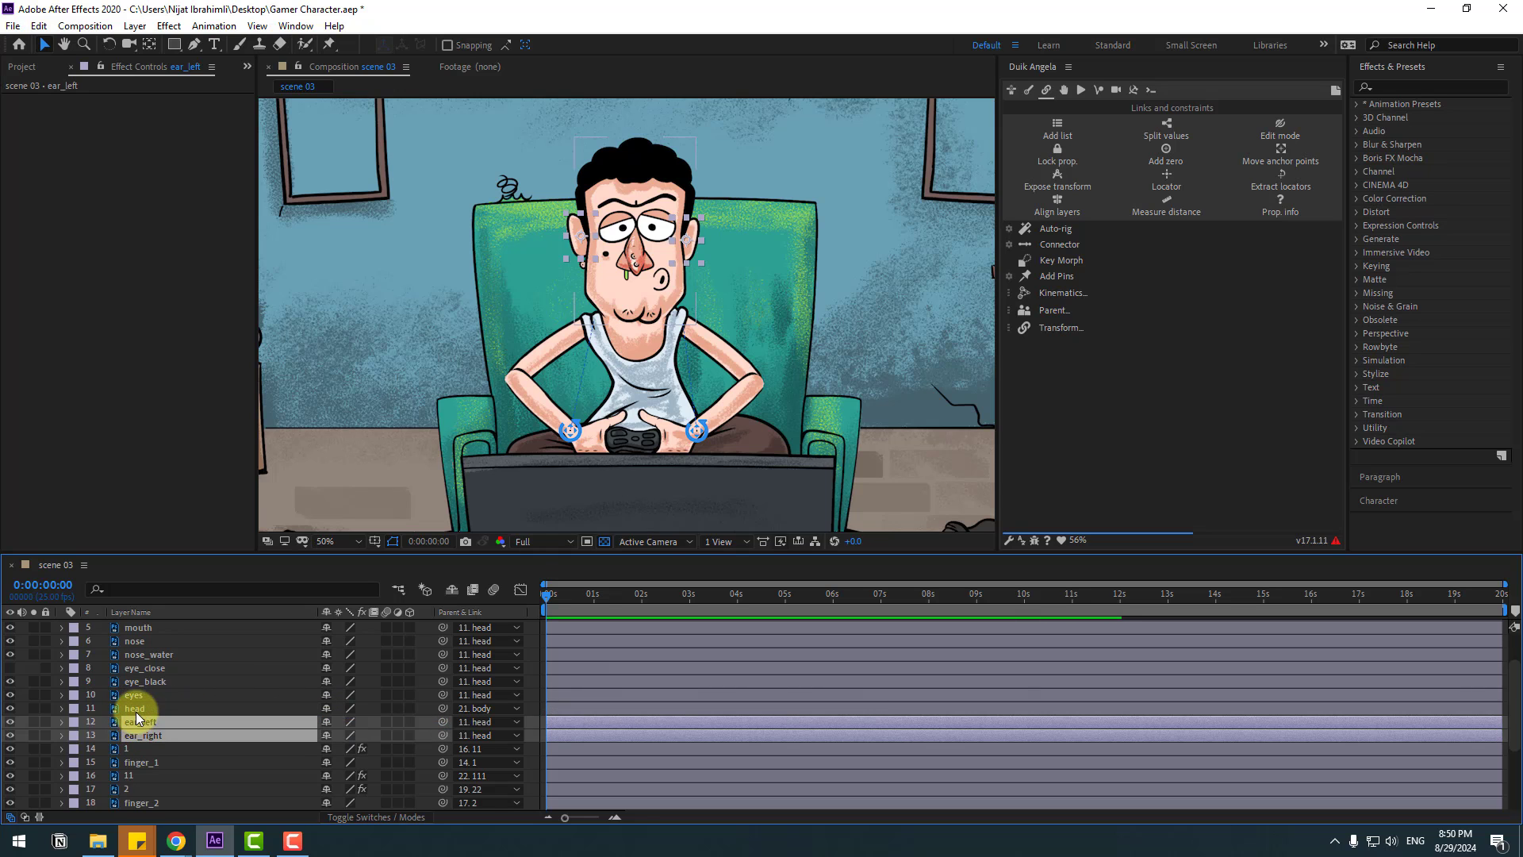
Test the head layer with a trial rotation, undo it and collapse the layer
left_click(135, 709)
key("r")
left_click_drag(340, 721, 349, 721)
key("ctrl+z")
left_click(62, 708)
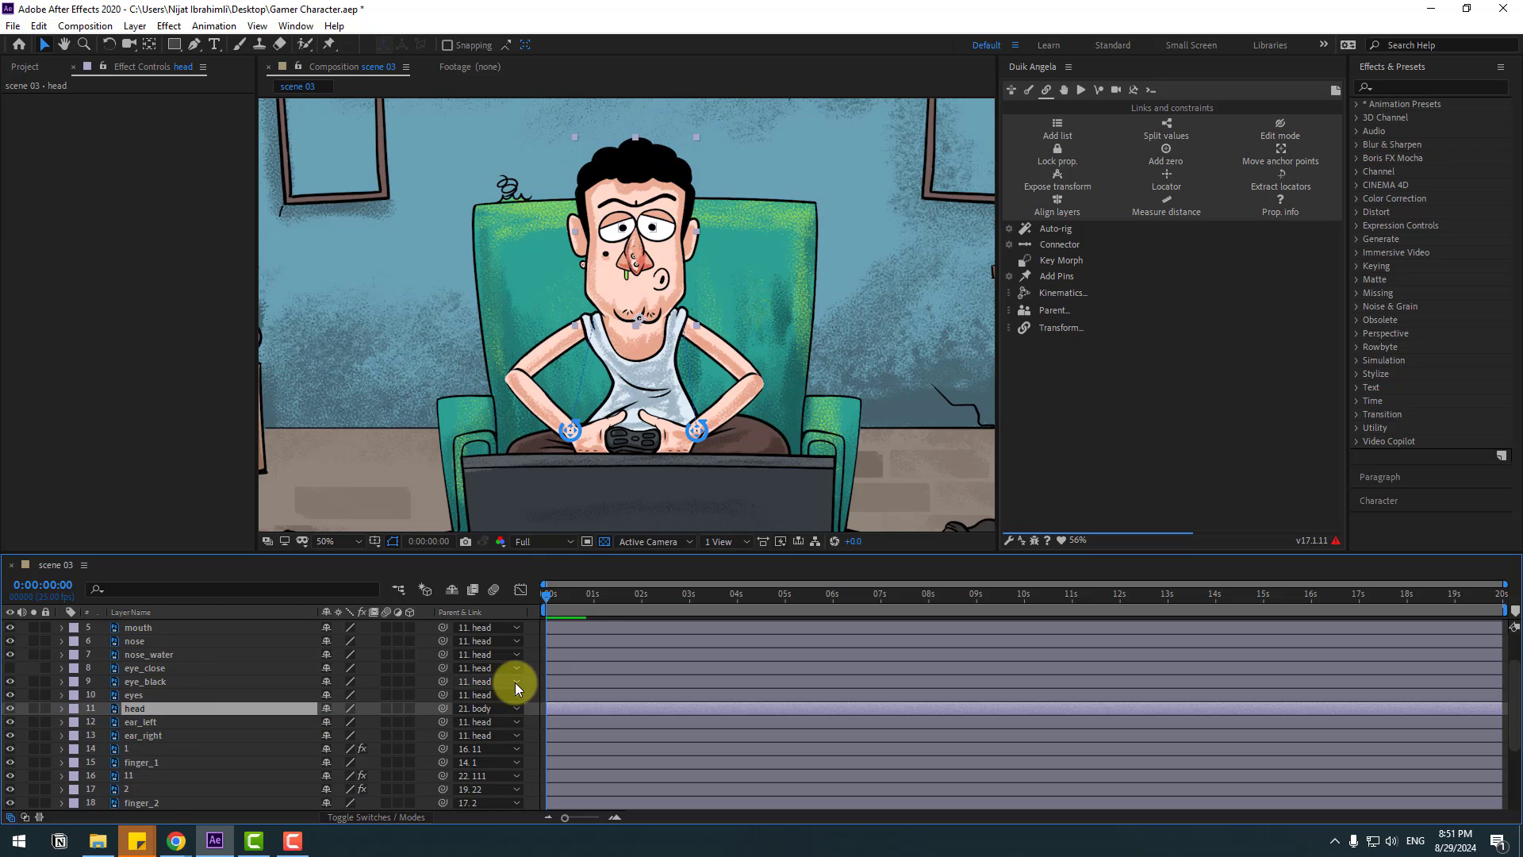
Select the HAND-LEFT controller and add its first Position keyframe at 0:00:00:00
left_click_drag(449, 428, 448, 409)
scroll(449, 408, "down", 2)
left_click(565, 375)
scroll(283, 636, "up", 2)
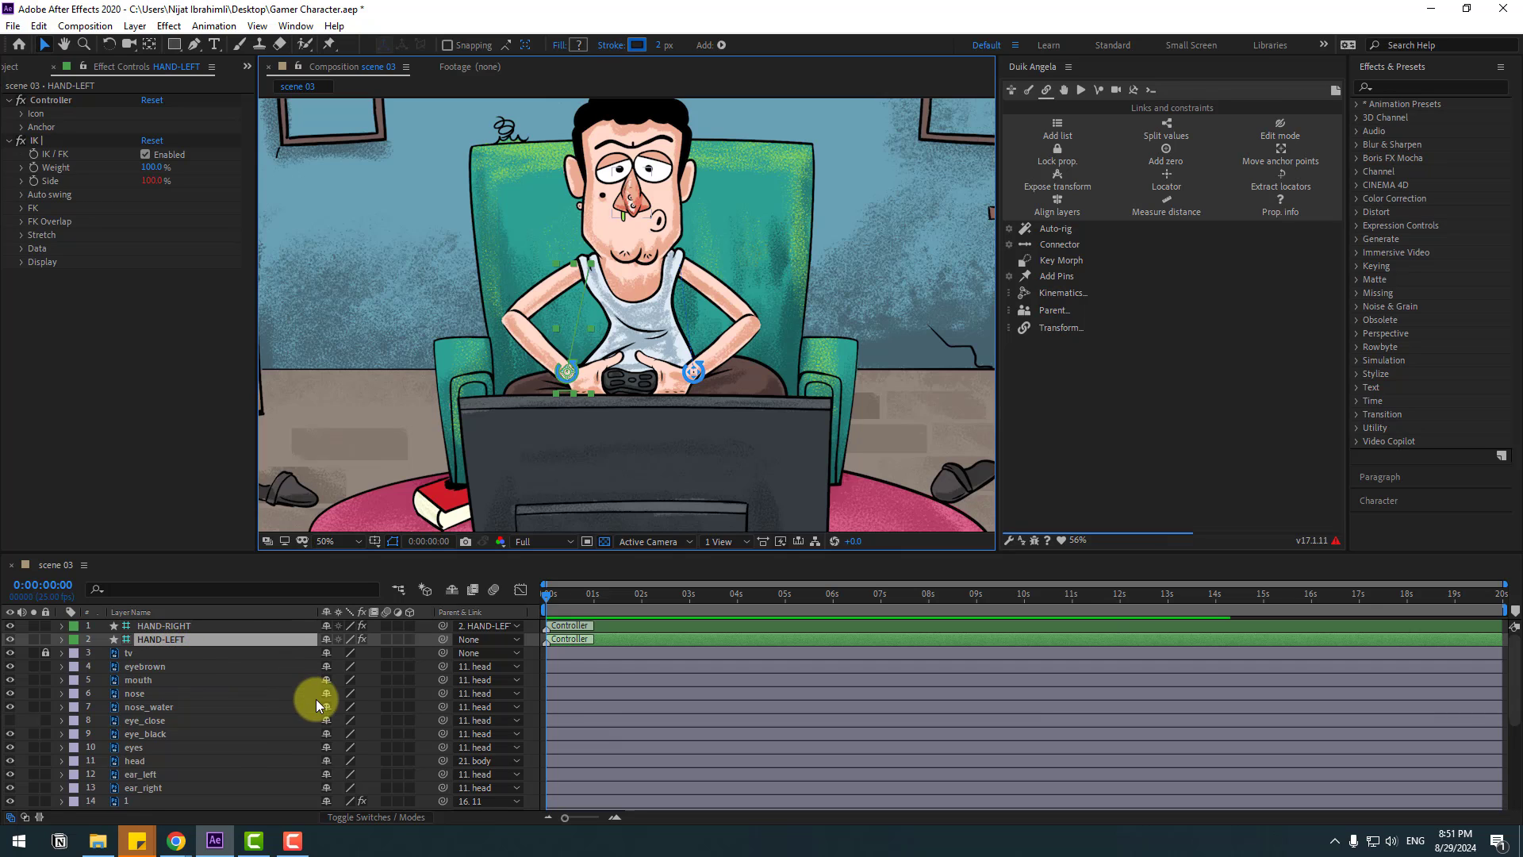
key("p")
left_click(106, 652)
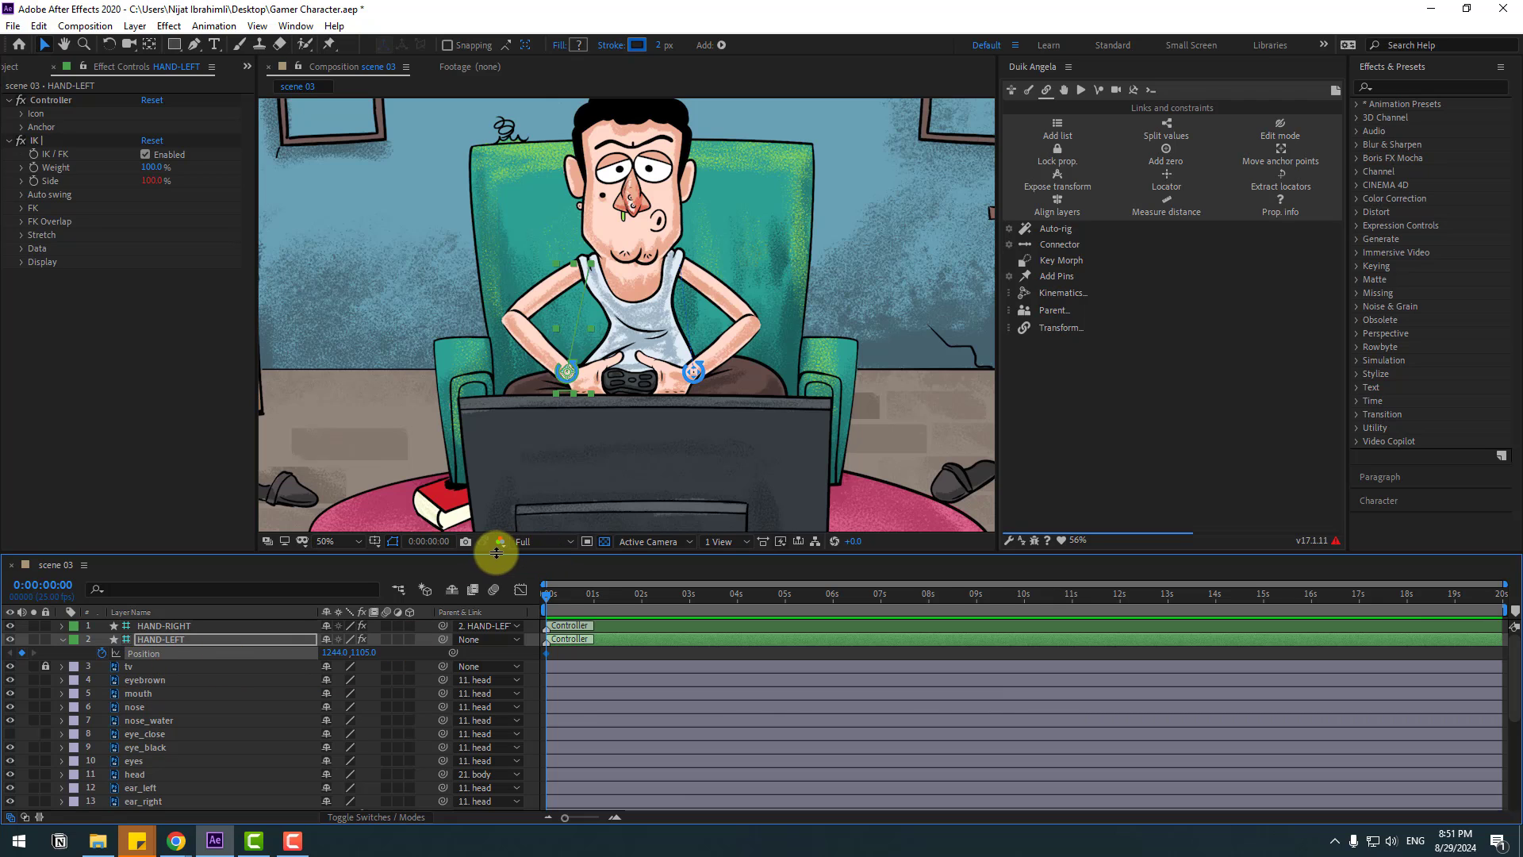
Keyframe HAND-LEFT's X position at 1373 ten frames in and at 1104 on frame 20
left_click(441, 544)
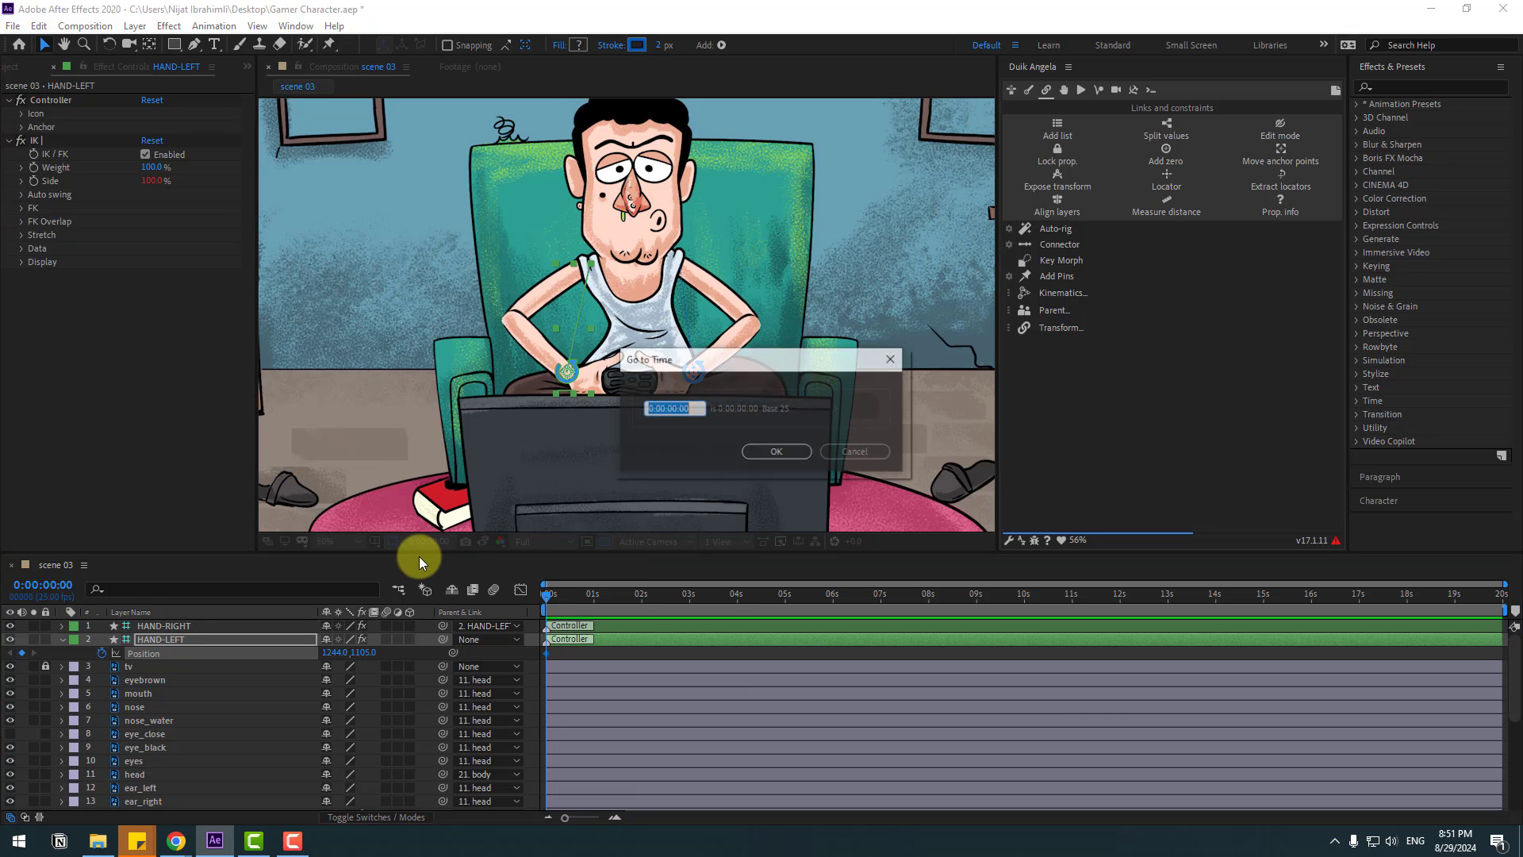
type("+10")
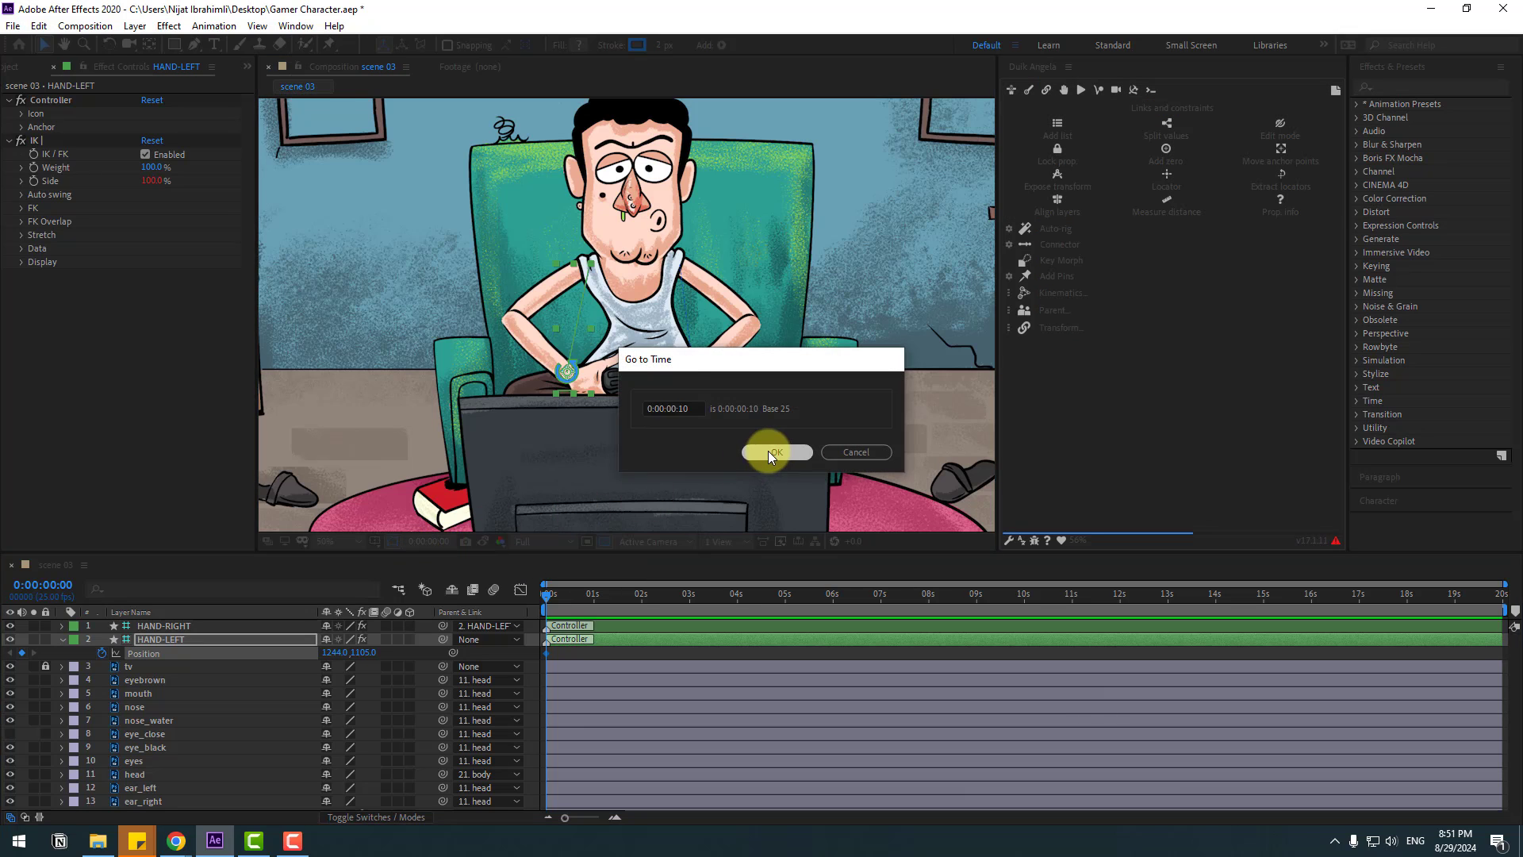
left_click(768, 450)
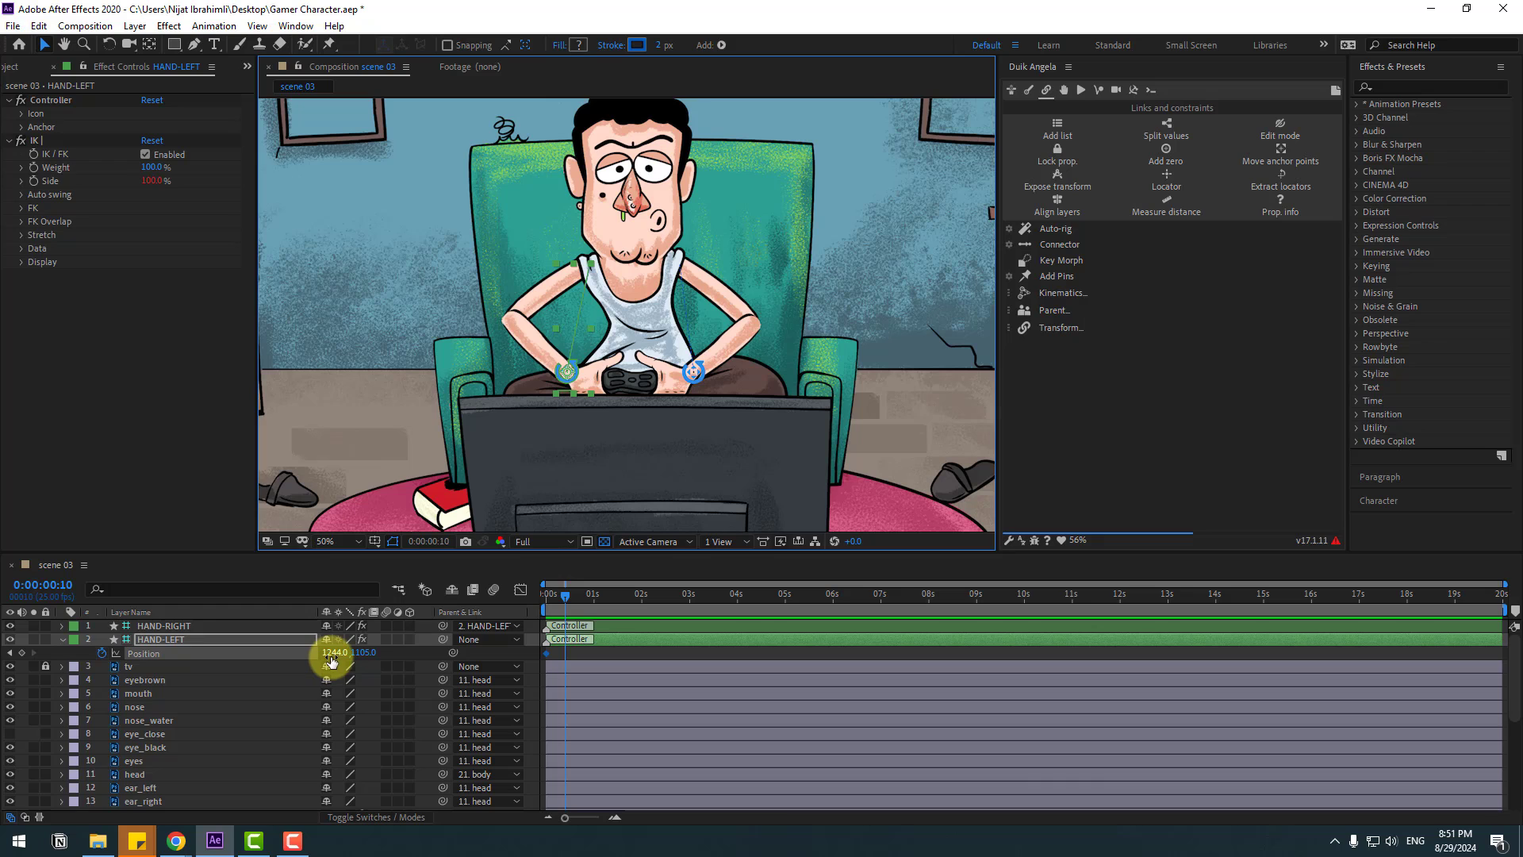
left_click_drag(331, 652, 563, 598)
key("shift+Page_Down")
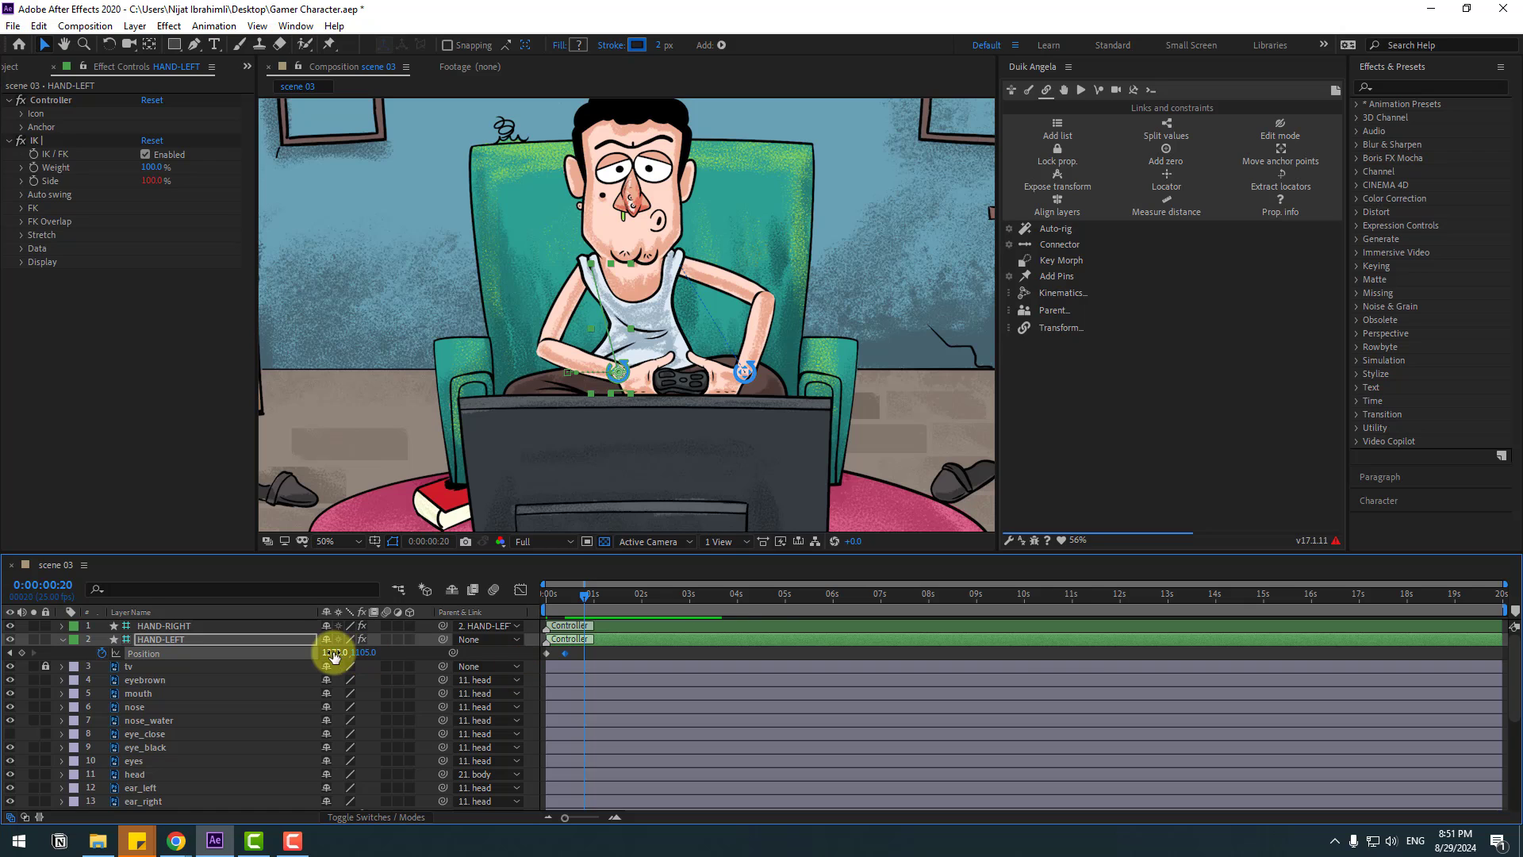
left_click_drag(330, 652, 120, 653)
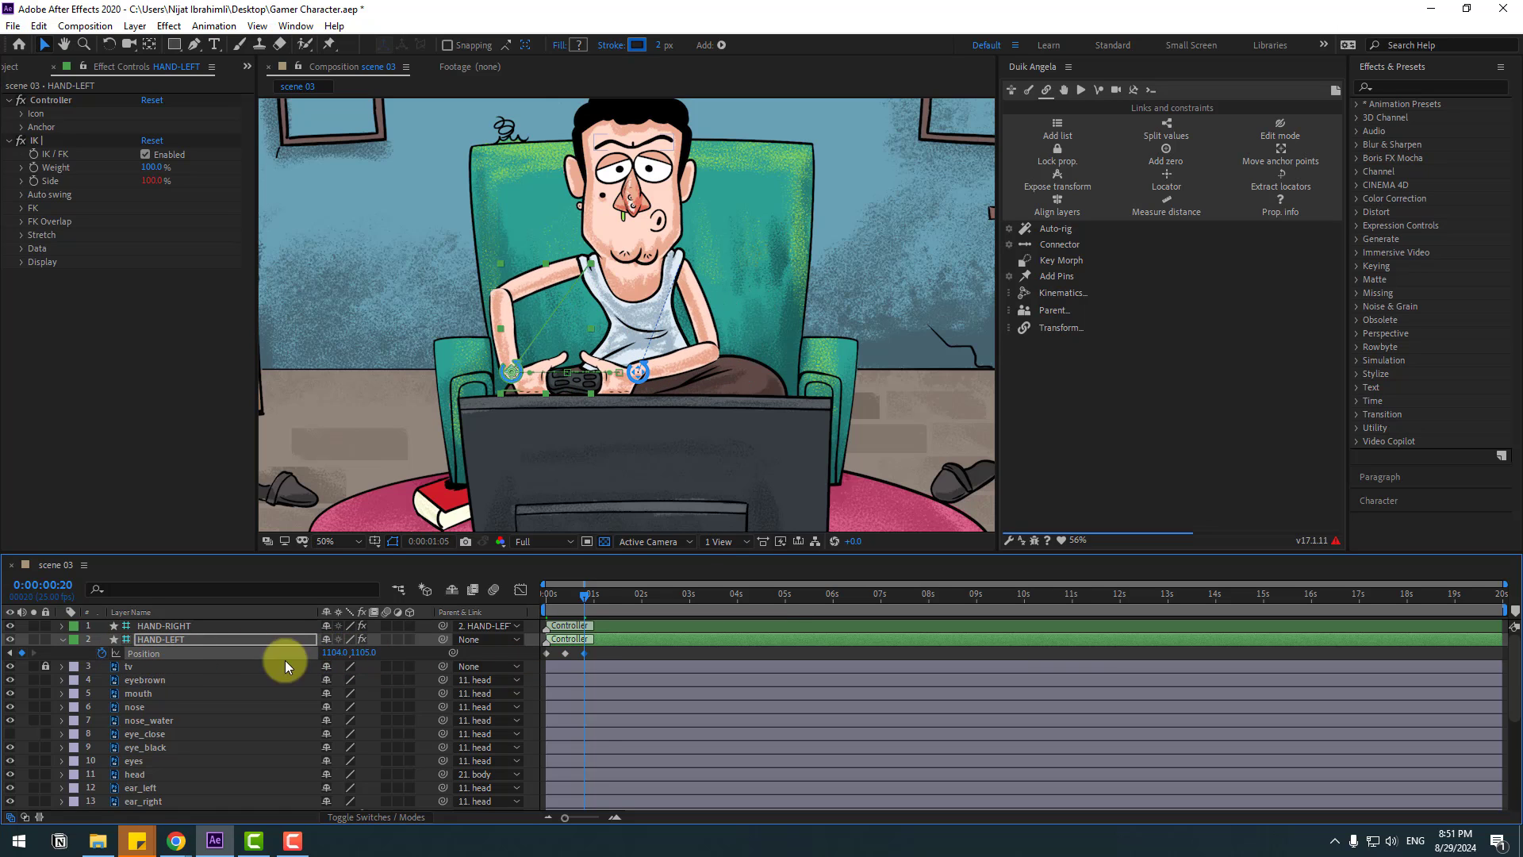
Continue the side-to-side HAND-LEFT Position keyframes every 10 frames up to 0:00:02:10, ending at X 1174
key("shift+Page_Down")
left_click_drag(333, 653, 537, 641)
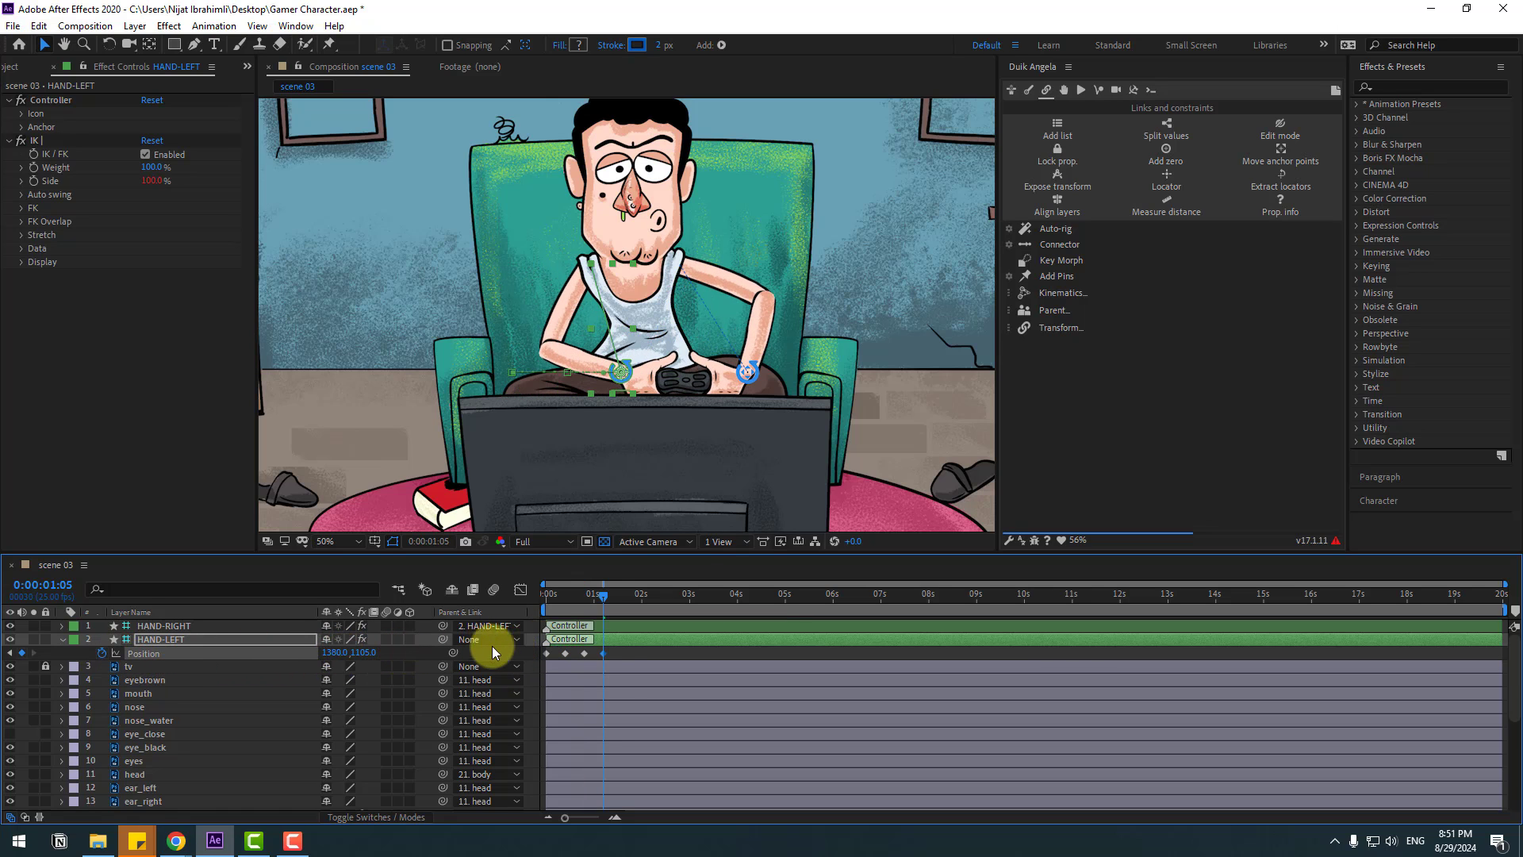
key("shift+Page_Down")
left_click_drag(344, 652, 173, 651)
key("shift+Page_Down")
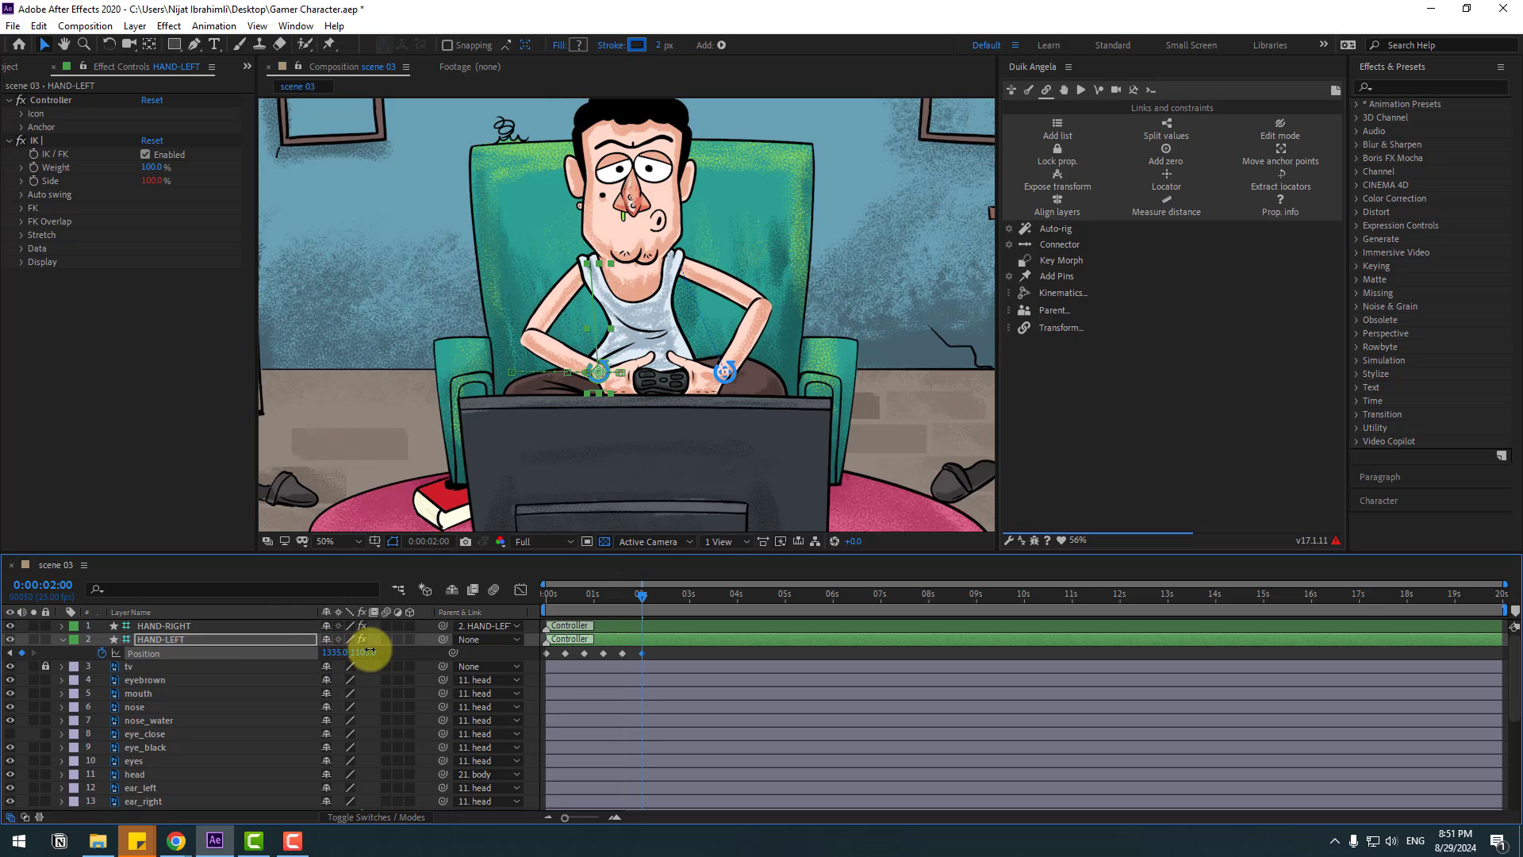
key("shift+Page_Down")
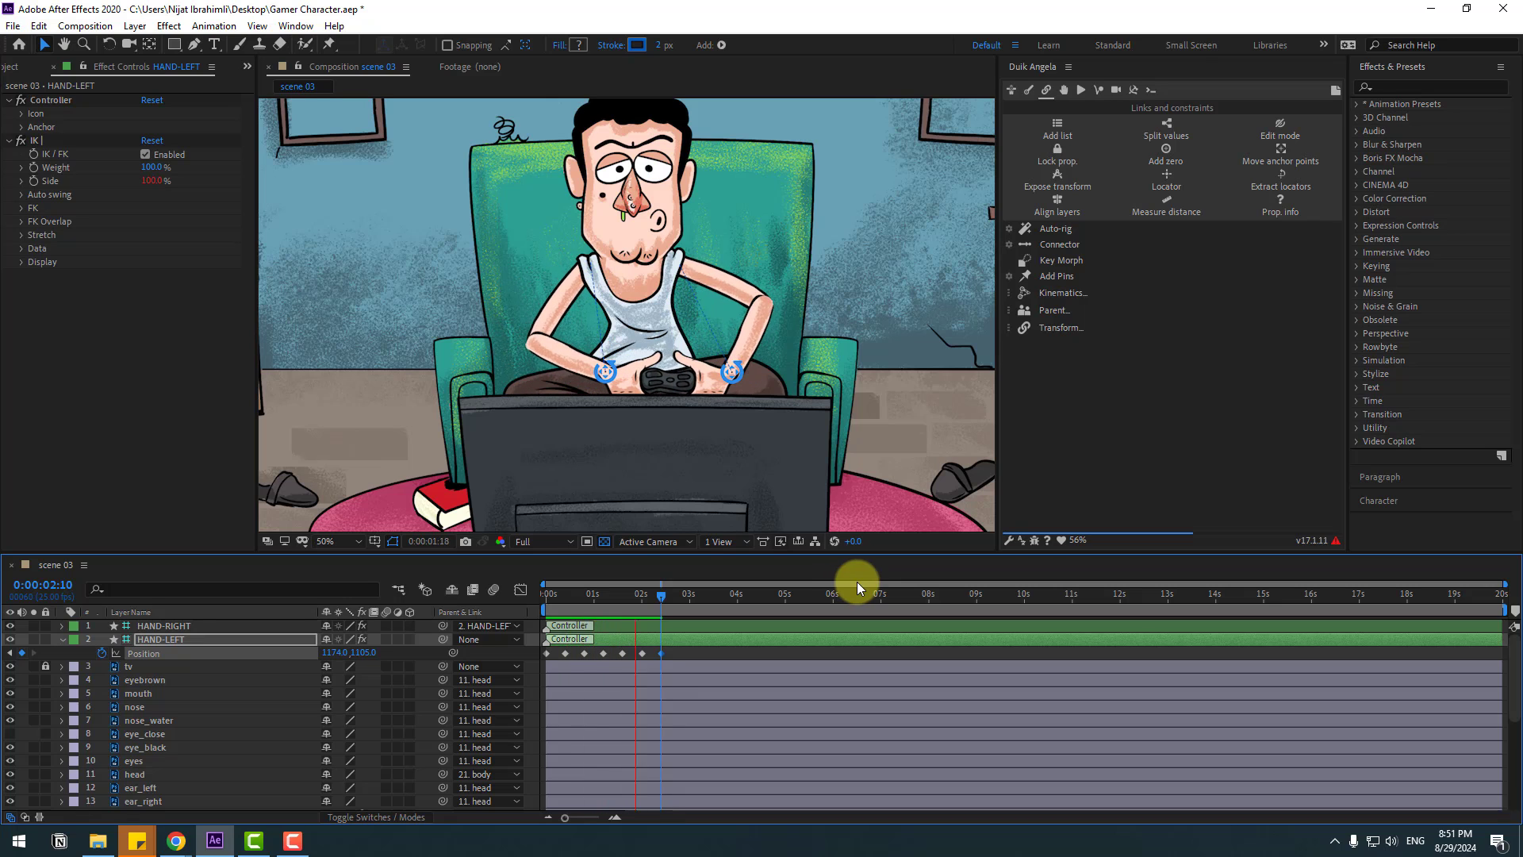
Apply Easy Ease to all HAND-LEFT Position keyframes and preview the motion
left_click_drag(674, 649, 526, 660)
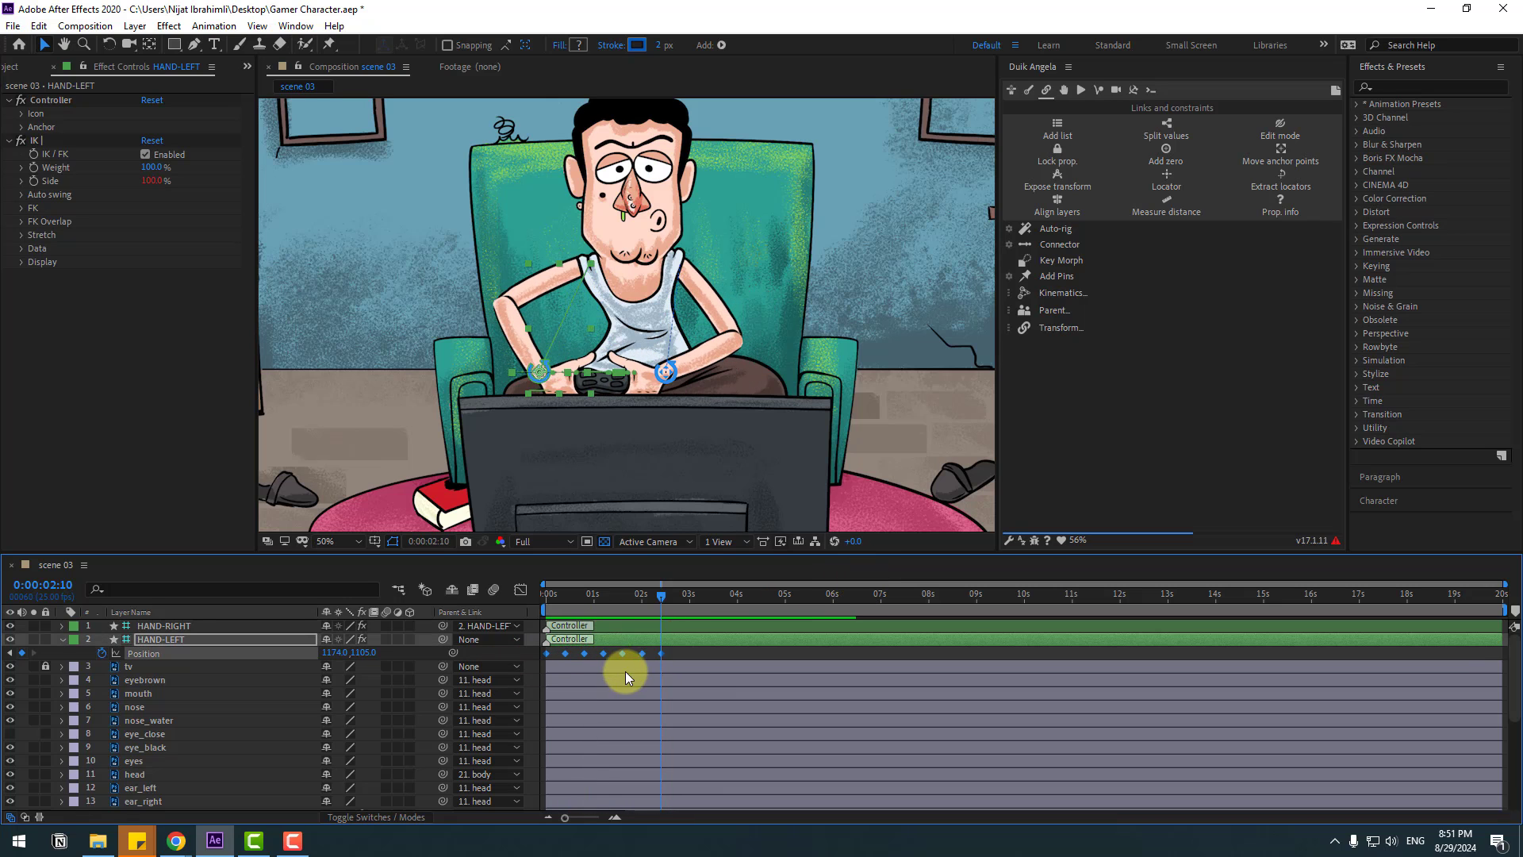
right_click(640, 654)
mouse_move(658, 647)
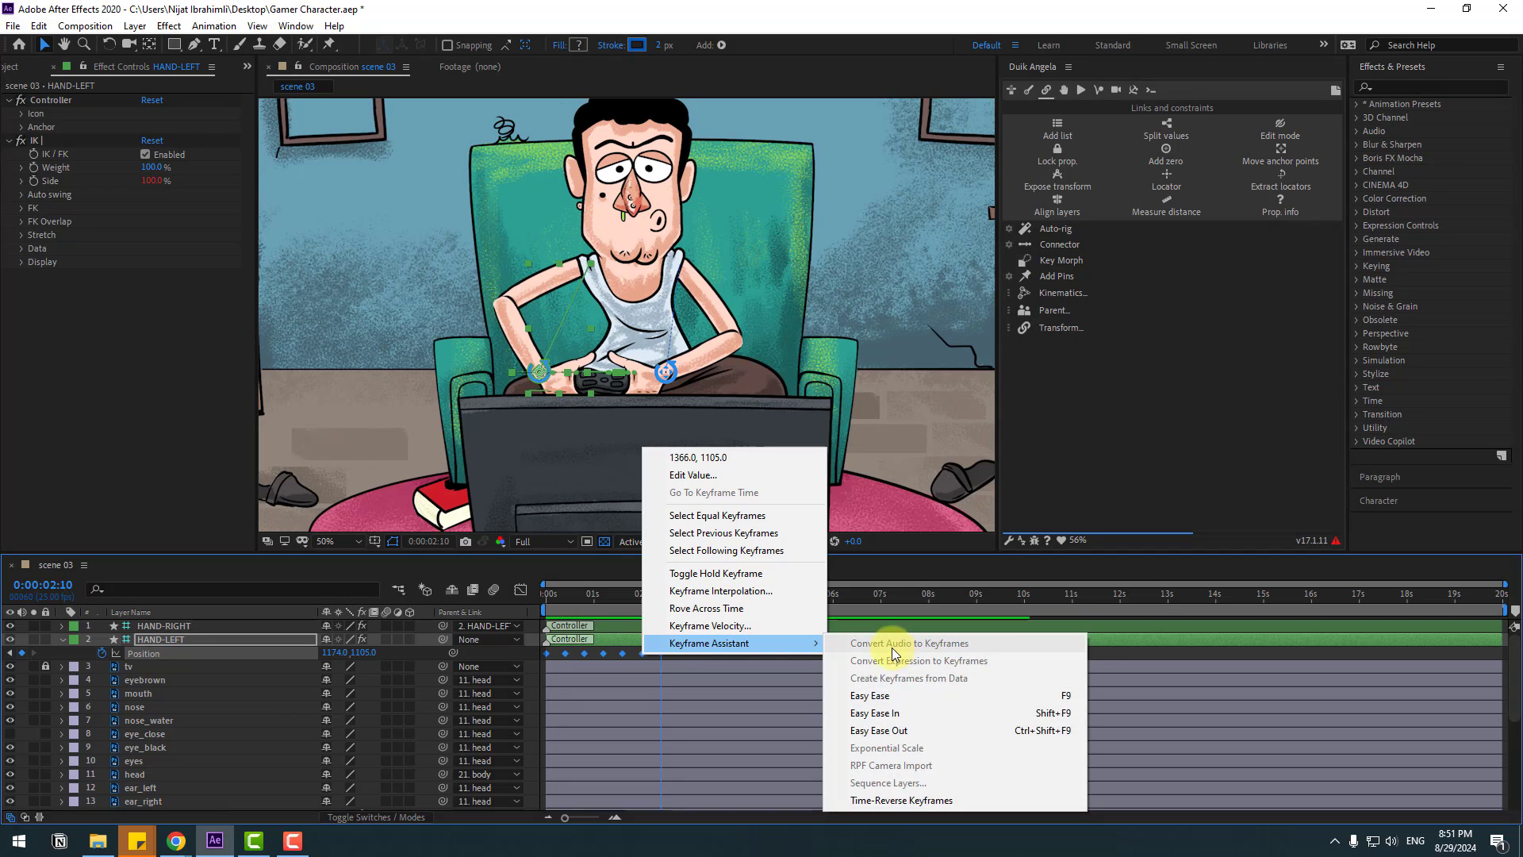
left_click(1057, 696)
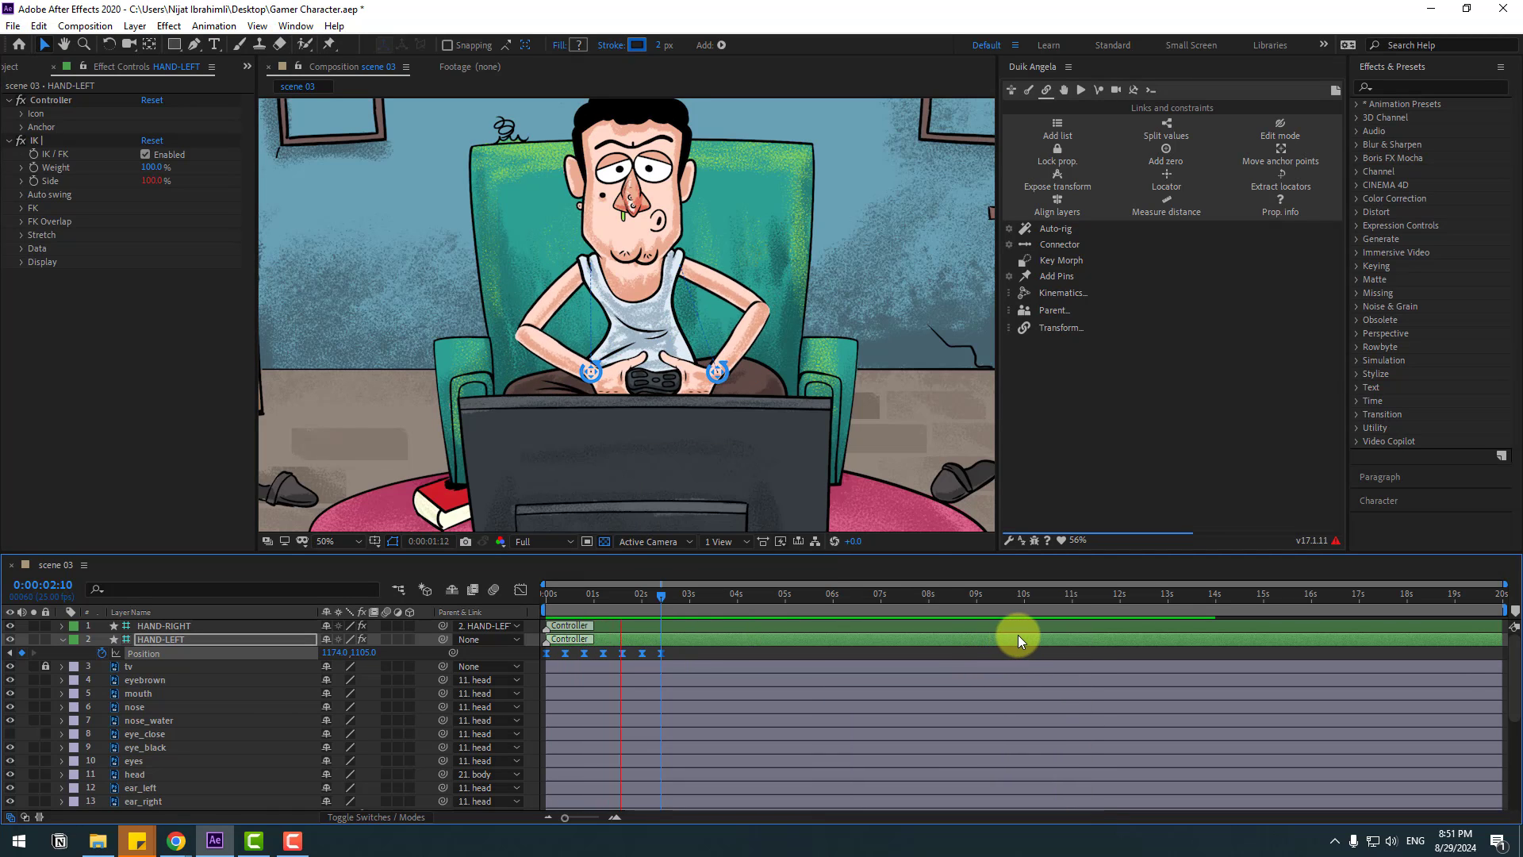
key("space")
Stretch all HAND-LEFT Position keyframes proportionally so the last falls just past 3 seconds, and preview the slower motion
left_click_drag(684, 654, 544, 663)
left_click_drag(660, 653, 695, 654)
key("space")
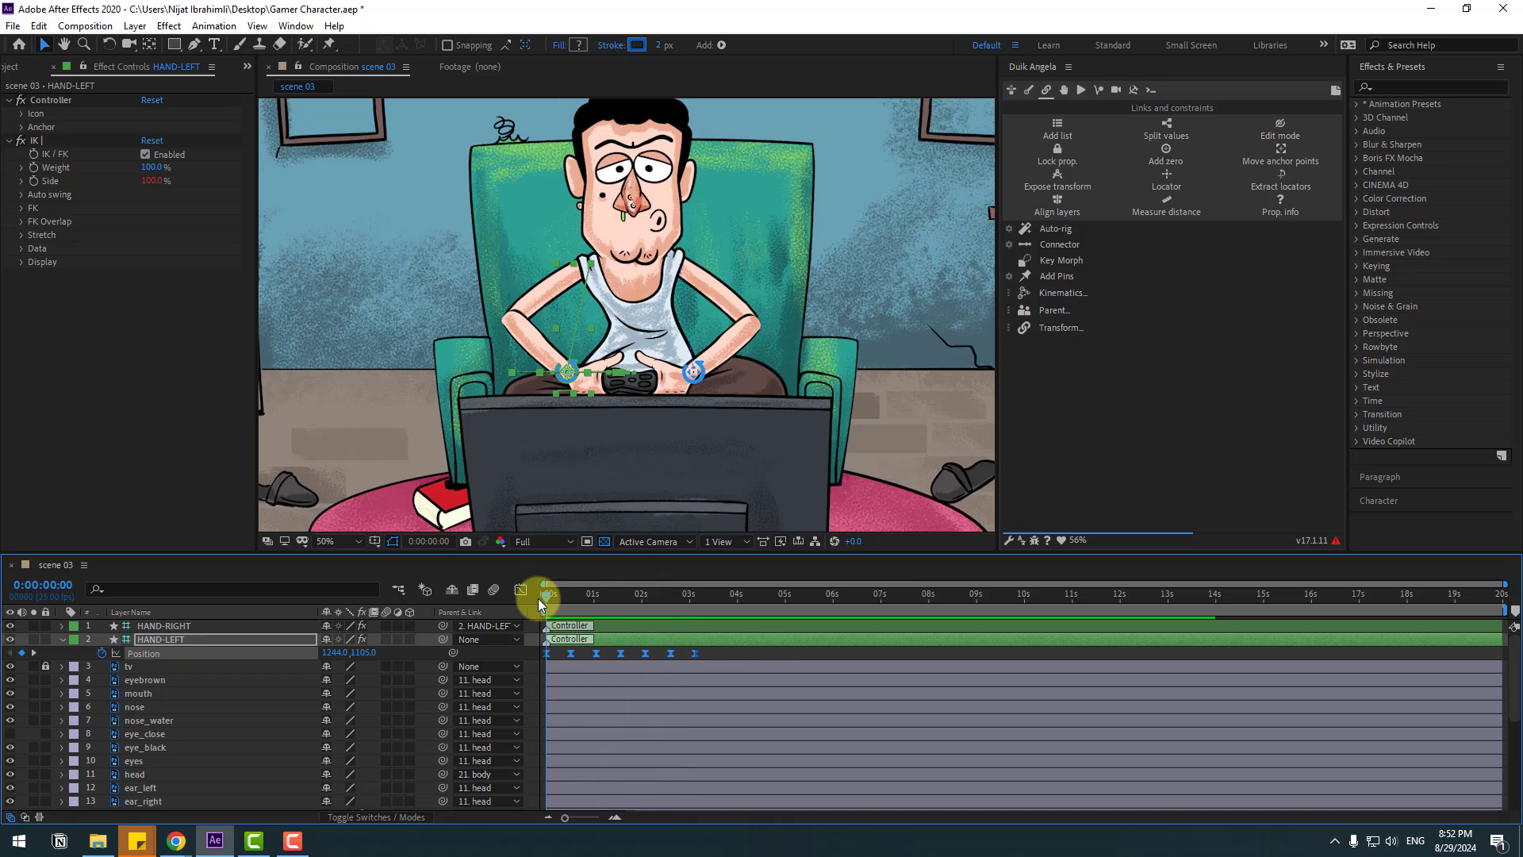
Lower the HAND-LEFT controller by increasing its Y position on the keyframe at 0:00:00:13
left_click(549, 597)
left_click_drag(553, 597, 573, 601)
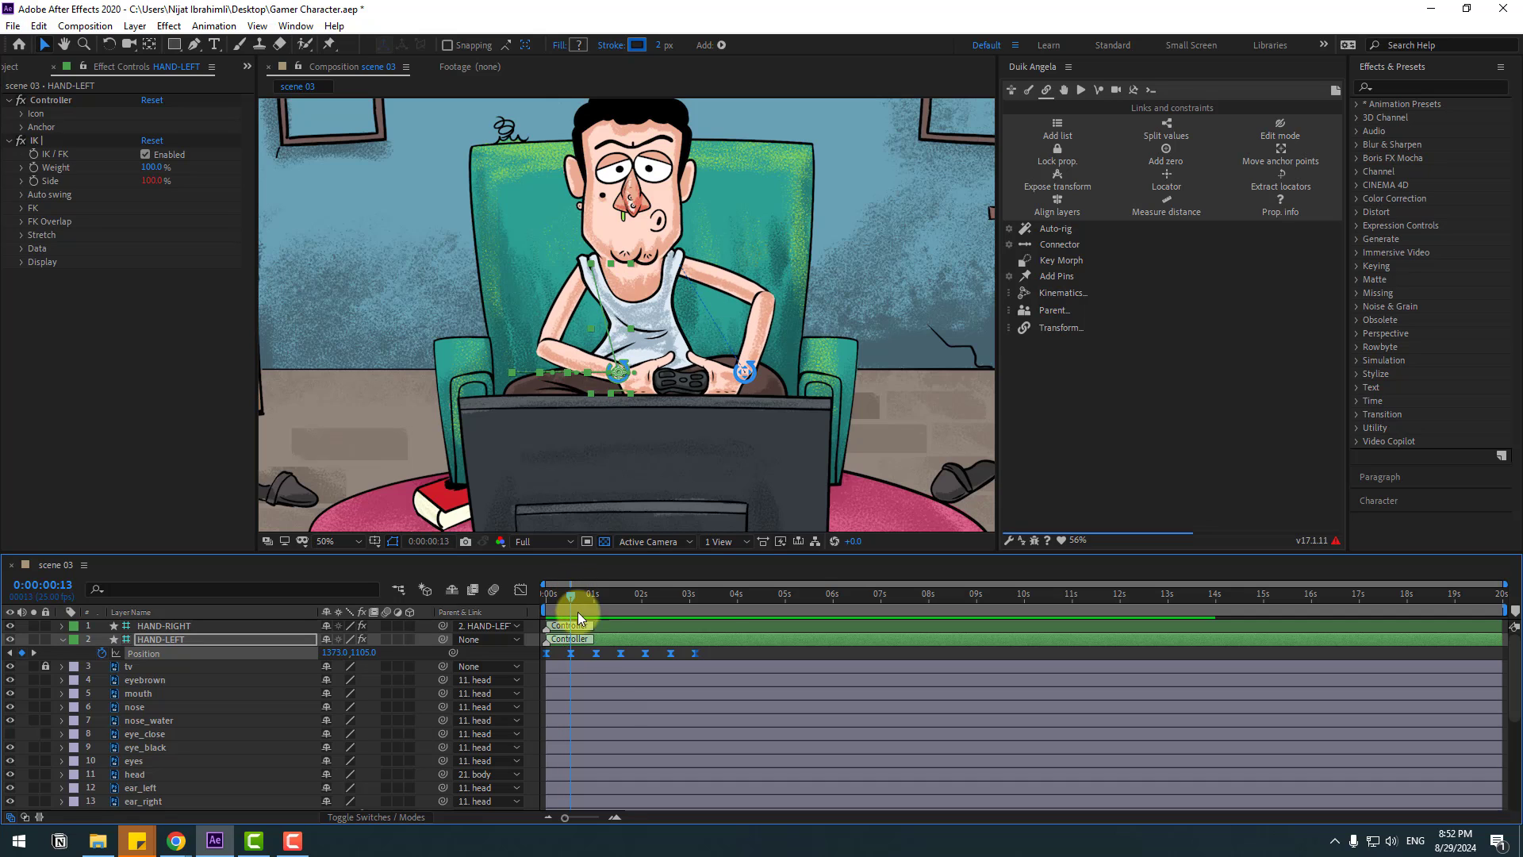
left_click(582, 657)
left_click(570, 654)
left_click_drag(360, 658, 421, 649)
Raise the HAND-LEFT controller to Y position 1014 on the keyframe at 0:00:01:01 and preview the motion
mouse_move(574, 593)
left_mouse_down()
mouse_move(544, 593)
mouse_move(617, 594)
mouse_move(597, 590)
left_mouse_up()
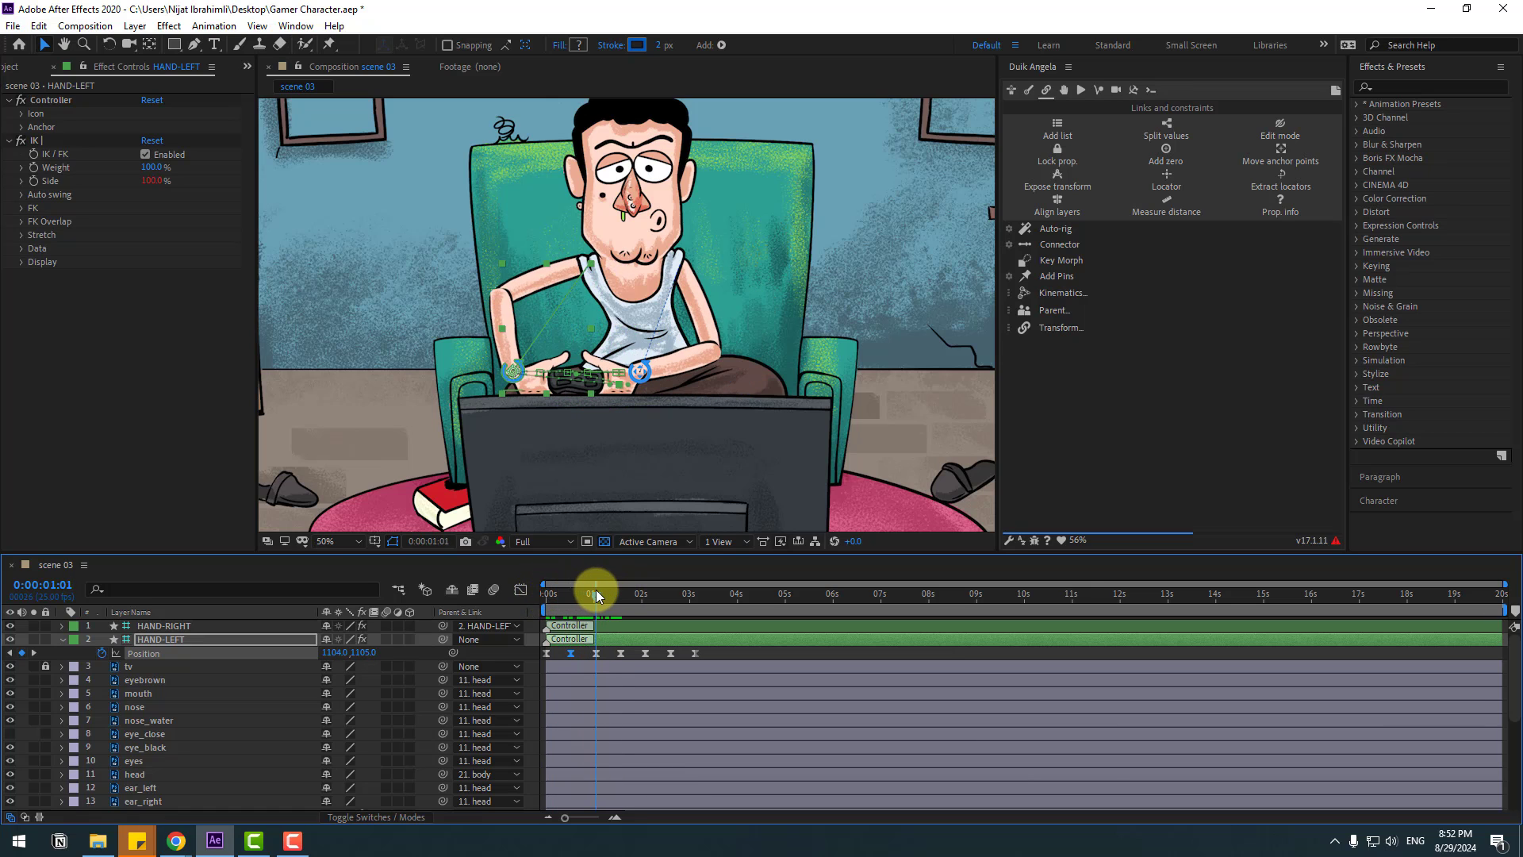
left_click(596, 655)
left_click_drag(355, 654, 282, 657)
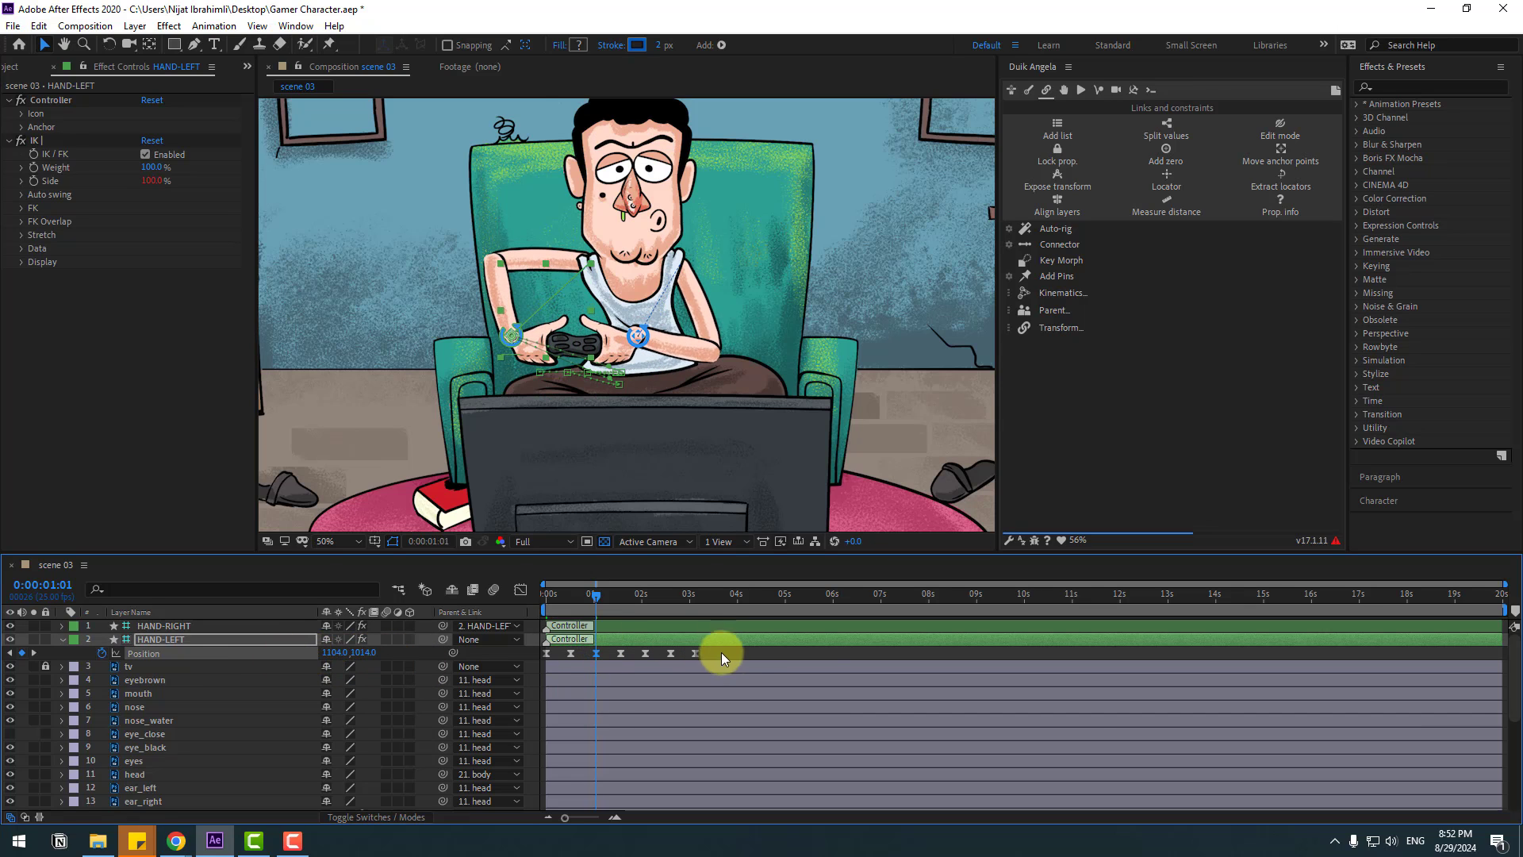
key("space")
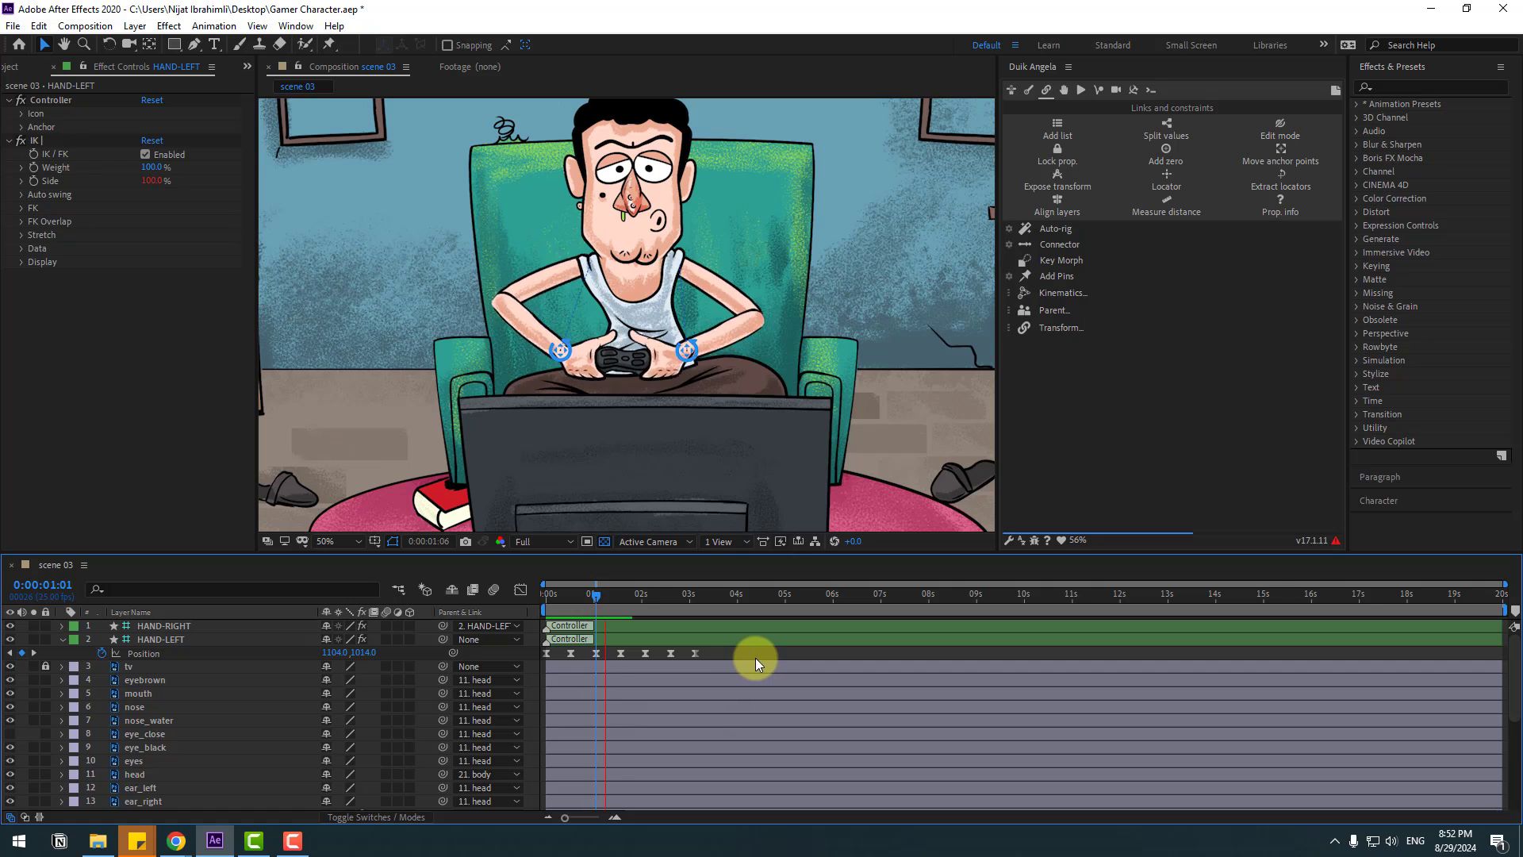
Raise the HAND-LEFT controller slightly on the Position keyframe at 0:00:01:13, and lower it to Y position 1136 on the keyframe just past 2 seconds
left_click_drag(606, 591, 621, 594)
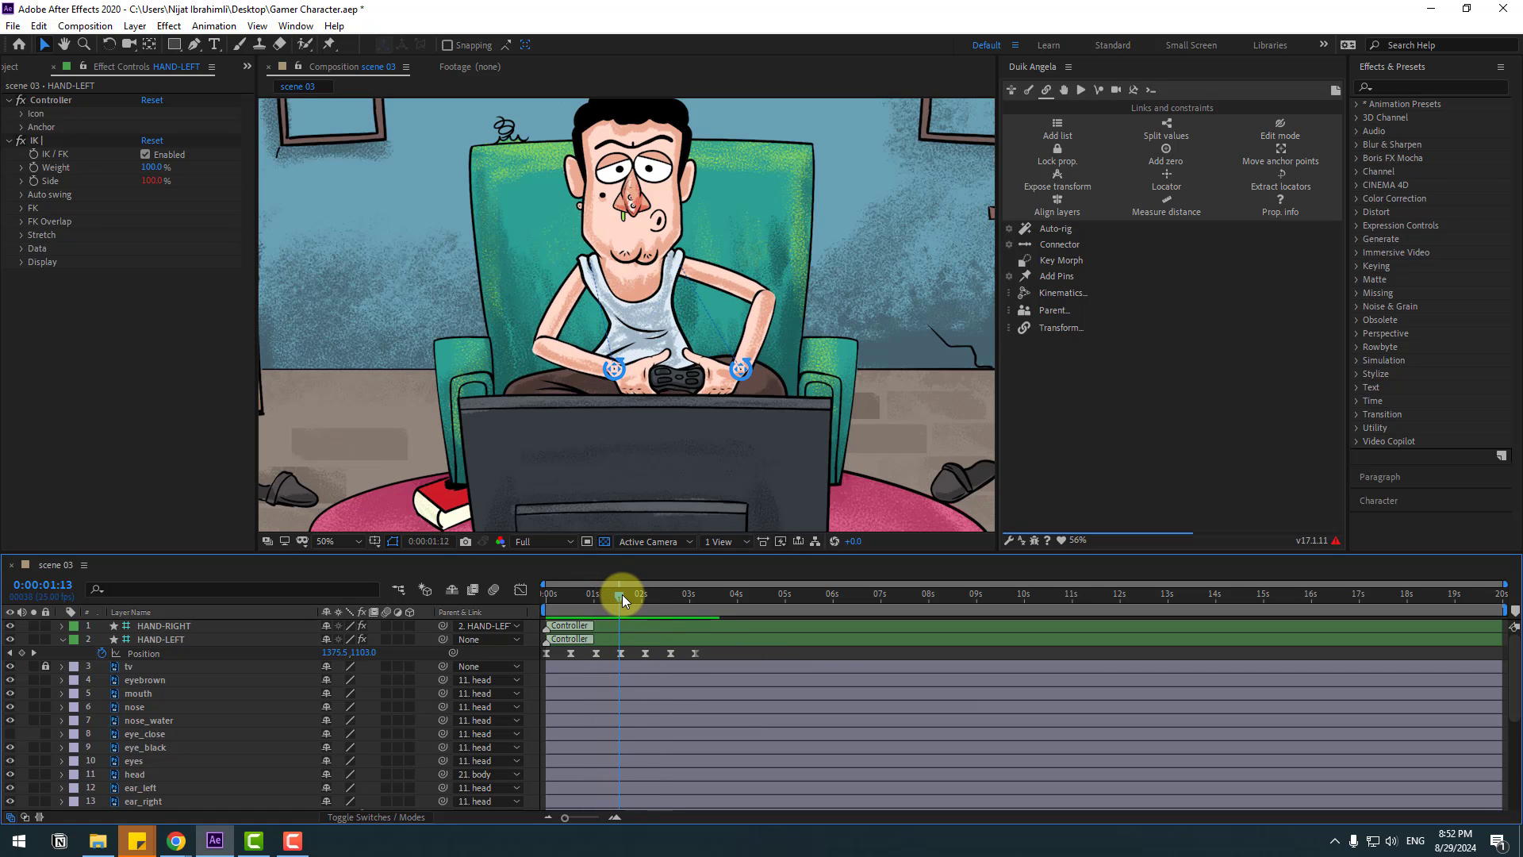
left_click(621, 653)
left_click_drag(356, 652, 340, 652)
left_click_drag(653, 590, 643, 592)
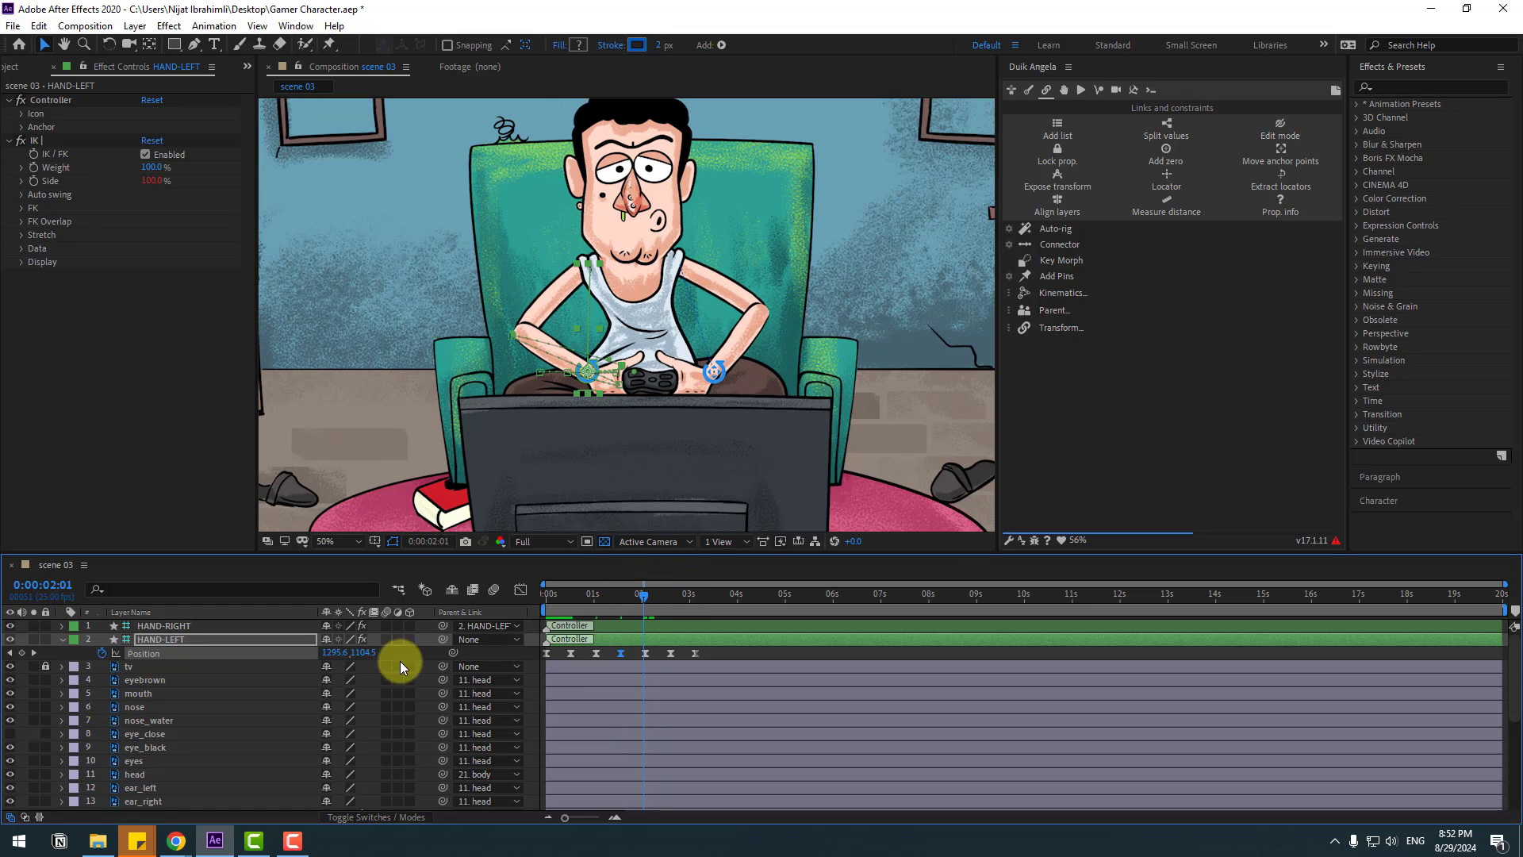
key("Page_Down")
left_click_drag(357, 652, 388, 647)
Raise the HAND-LEFT controller to Y position 1048 on the keyframe at 0:00:02:15 and preview the motion
left_click_drag(664, 595, 671, 595)
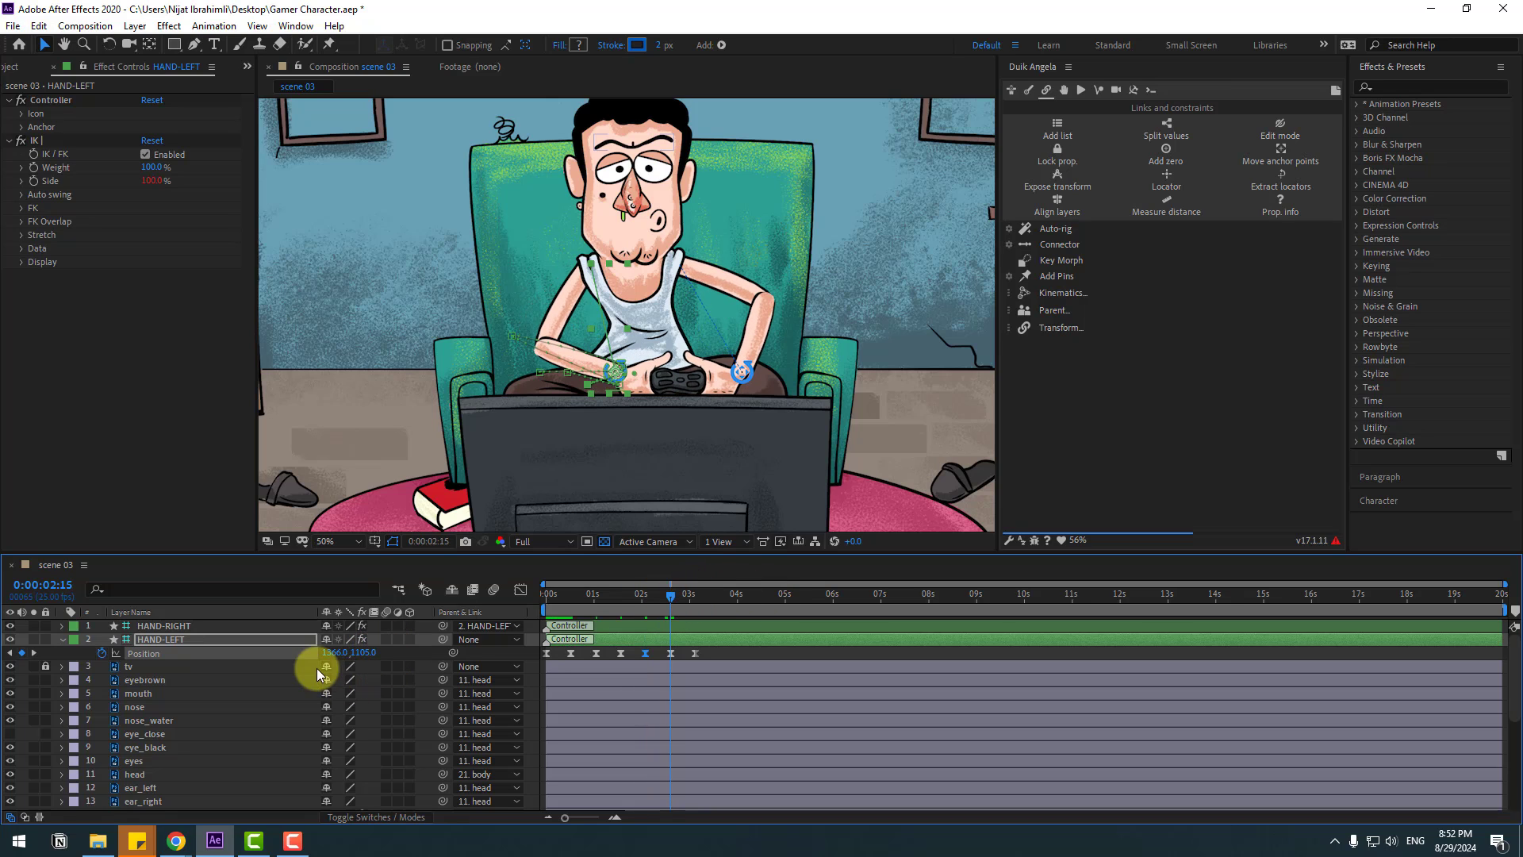
left_click_drag(362, 652, 306, 652)
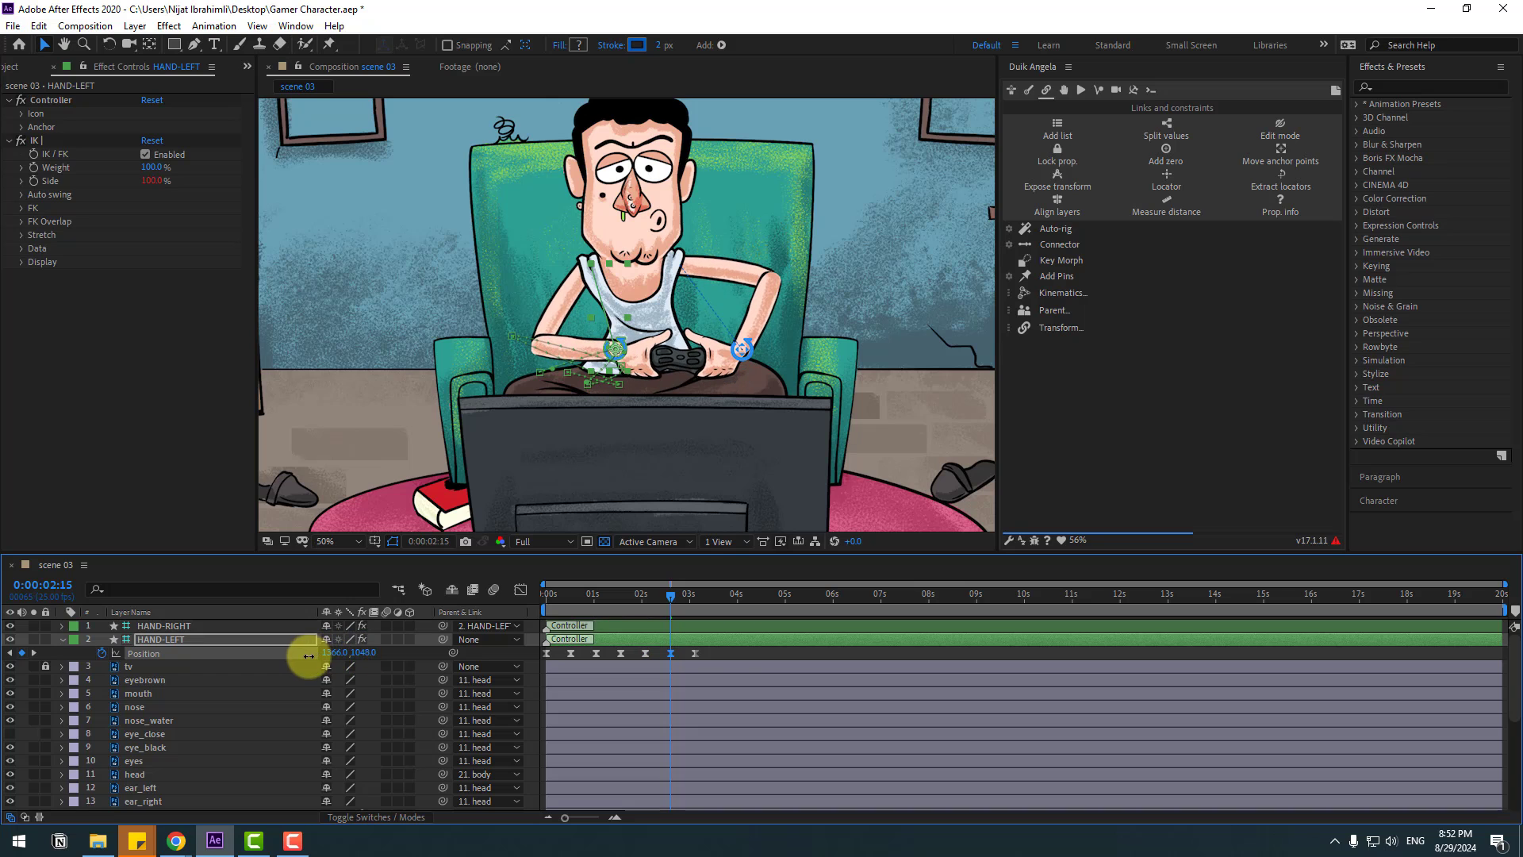
left_click(714, 653)
key("space")
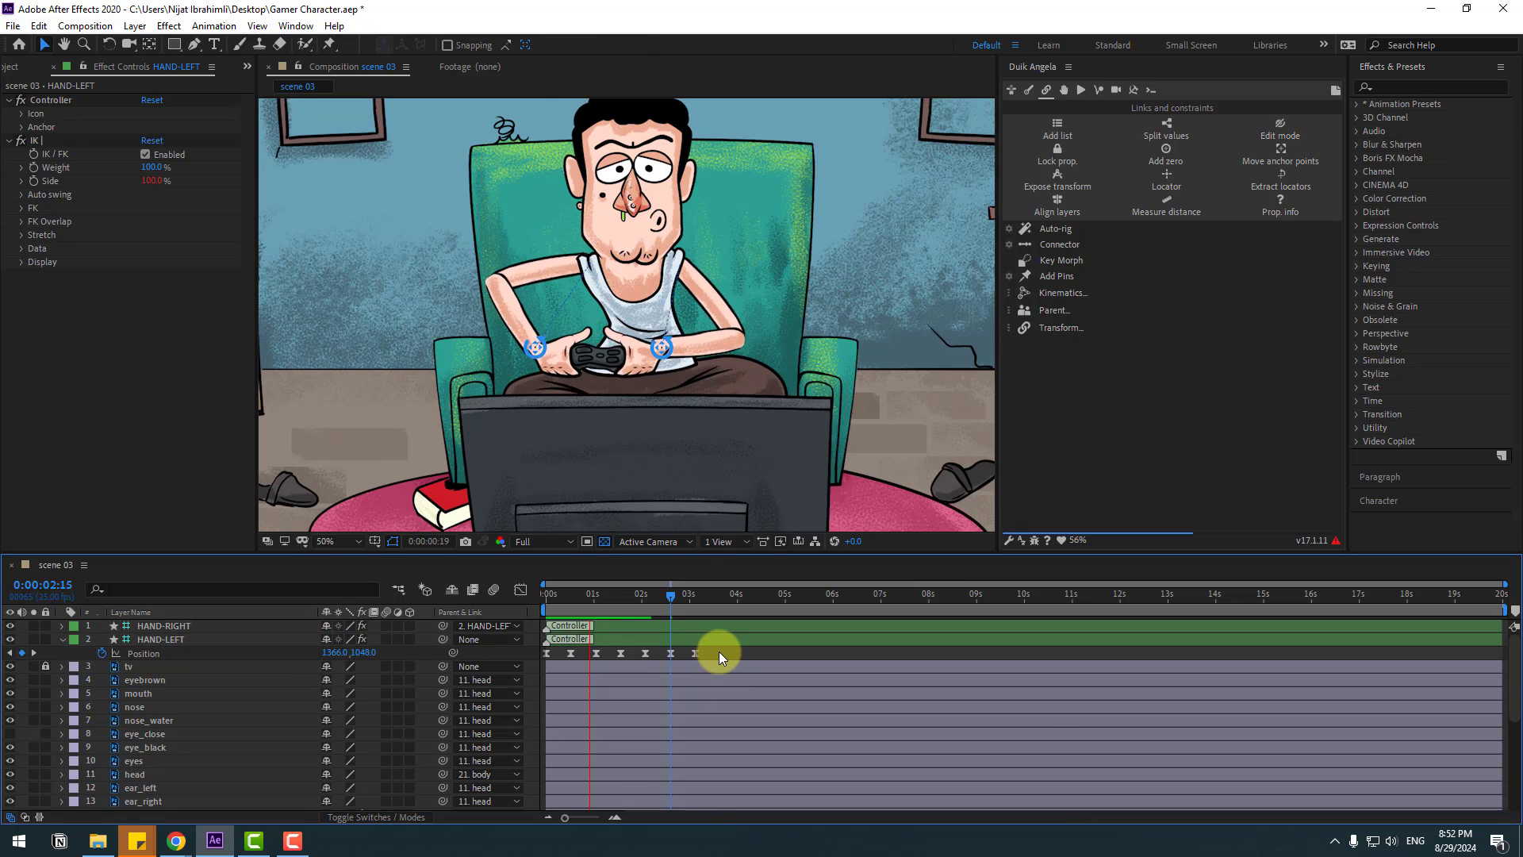
Duplicate all HAND-LEFT Position keyframes by copying them and pasting the set at 0:00:03:03 to repeat the hand motion
left_click_drag(719, 651, 541, 652)
left_click(682, 603)
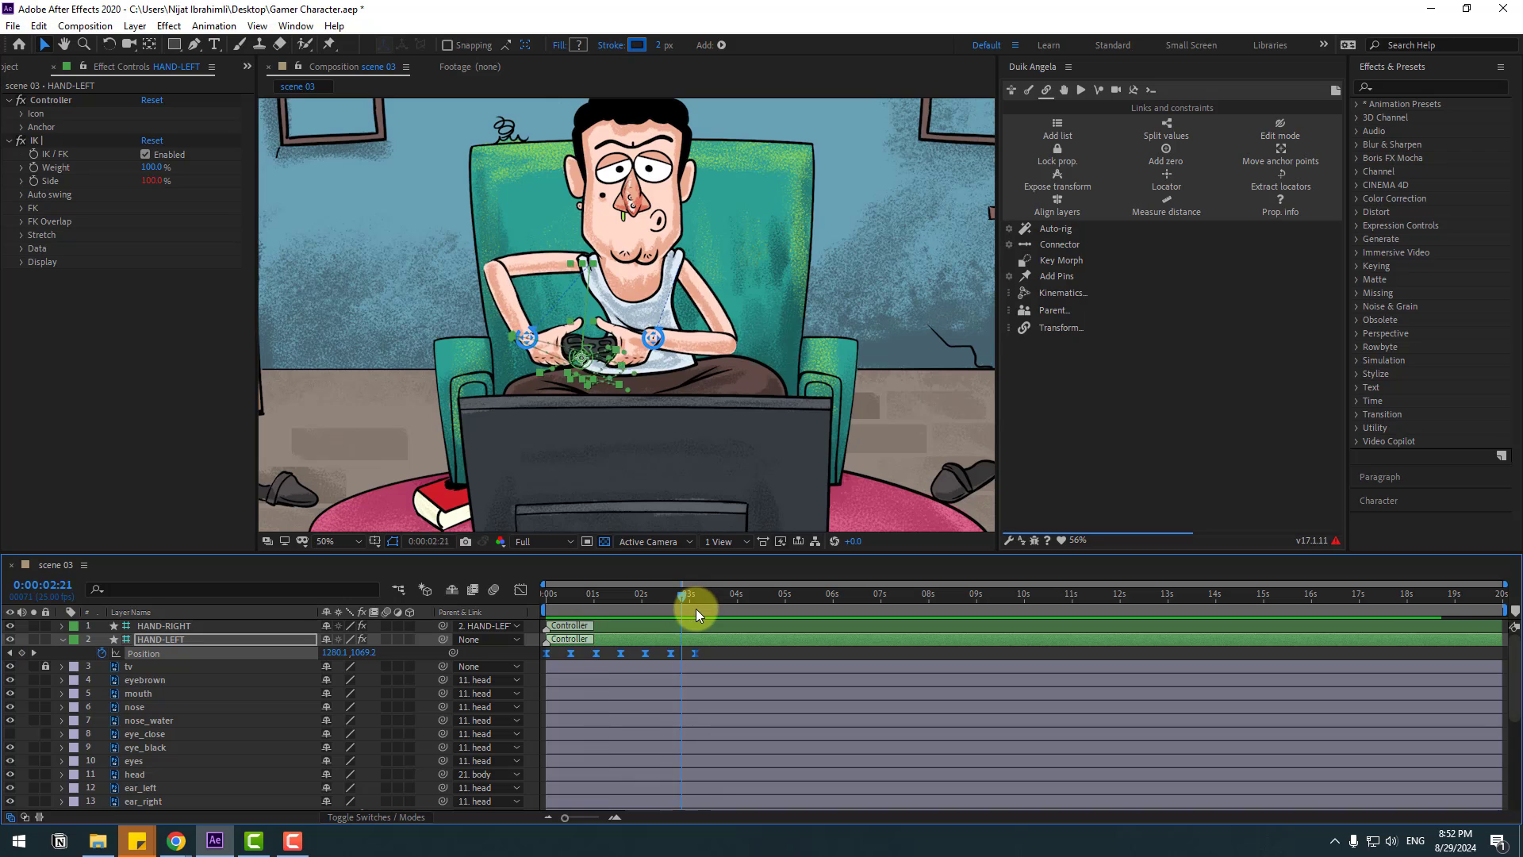
left_click(687, 594)
left_click(693, 596)
key("ctrl+v")
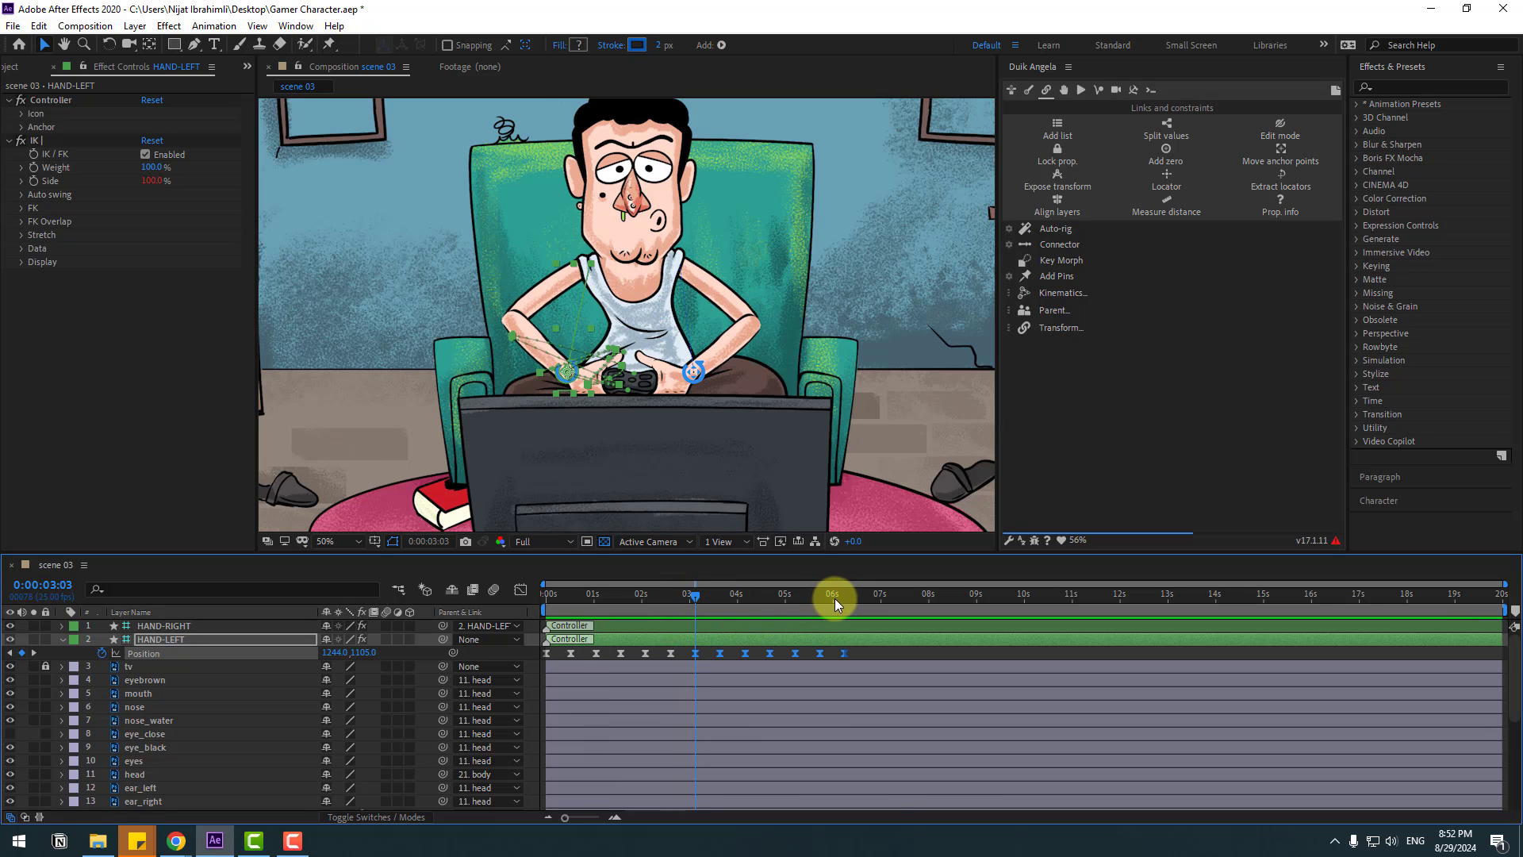
Shorten the work area to end just after the last pasted keyframe and trim the composition to the work area
left_click_drag(839, 596, 797, 597)
left_click_drag(1501, 611, 849, 626)
right_click(844, 609)
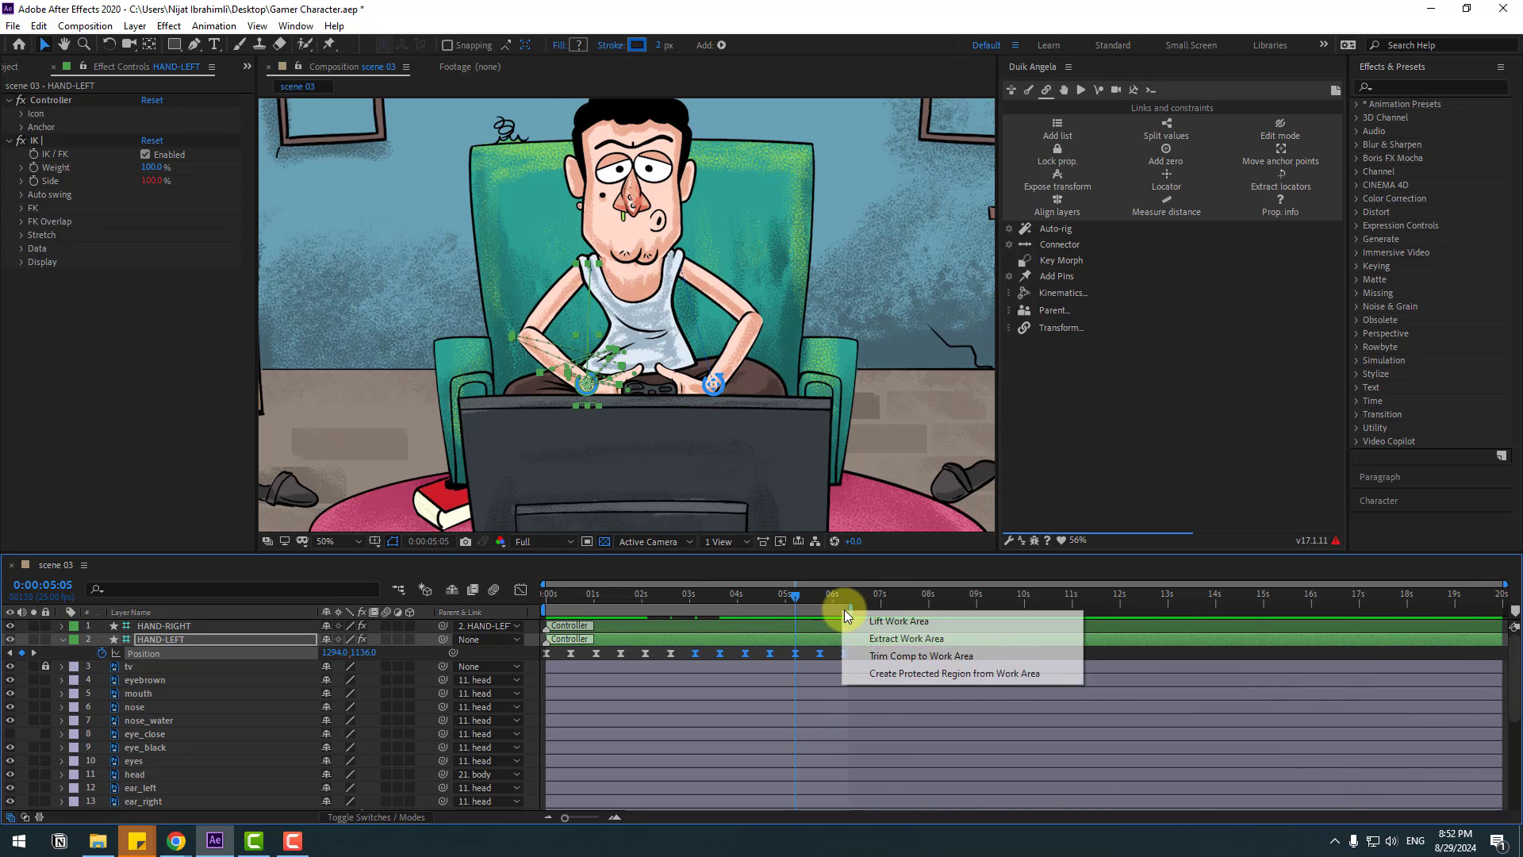
left_click(854, 654)
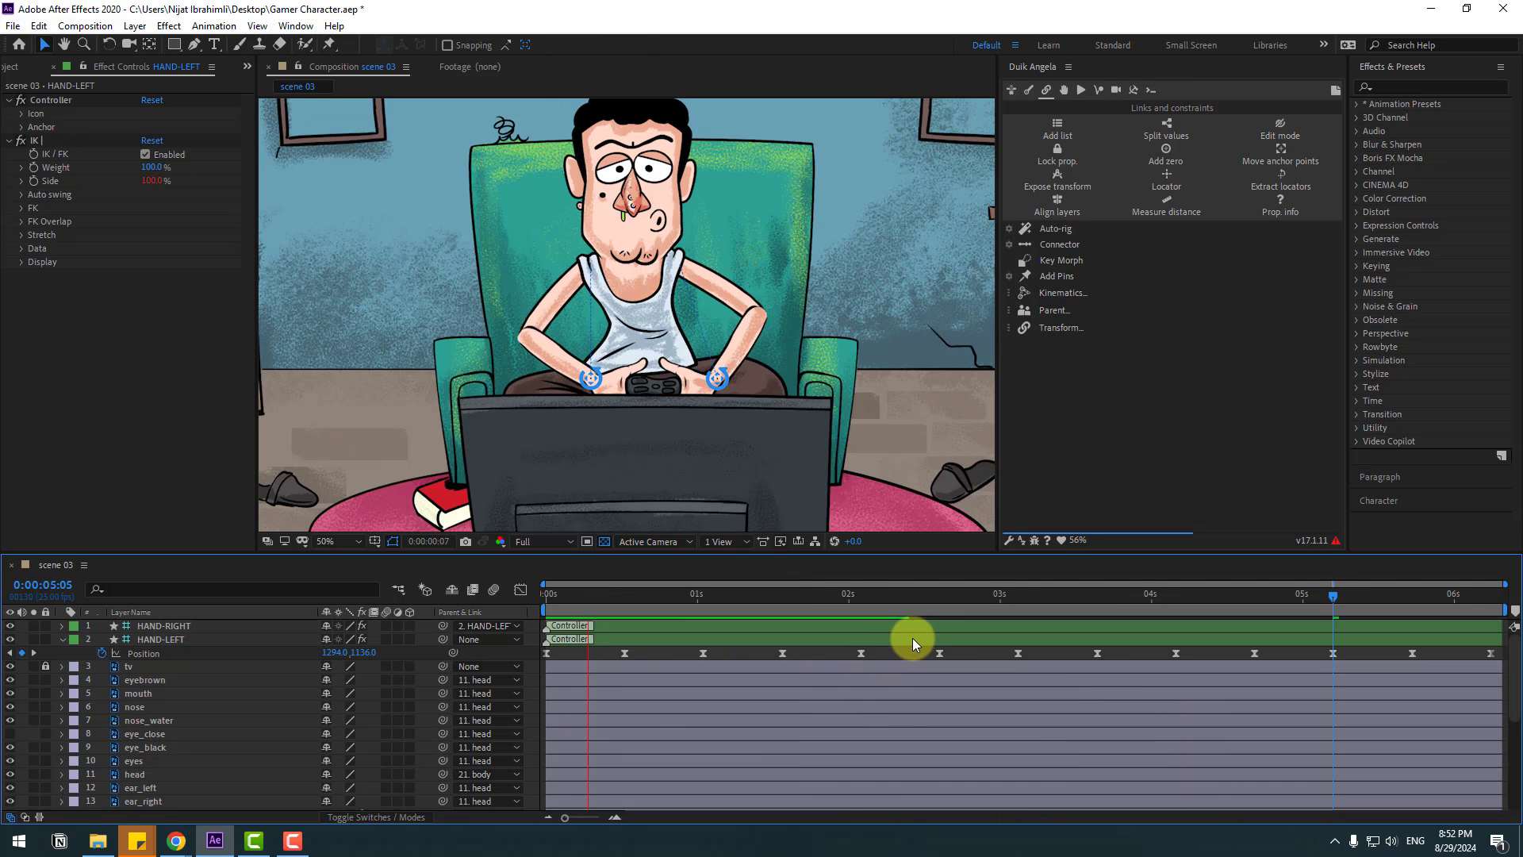
Enable Rotation keyframing on both the finger_1 and finger_2 layers at 0:00:00:00
left_click_drag(595, 591, 464, 594)
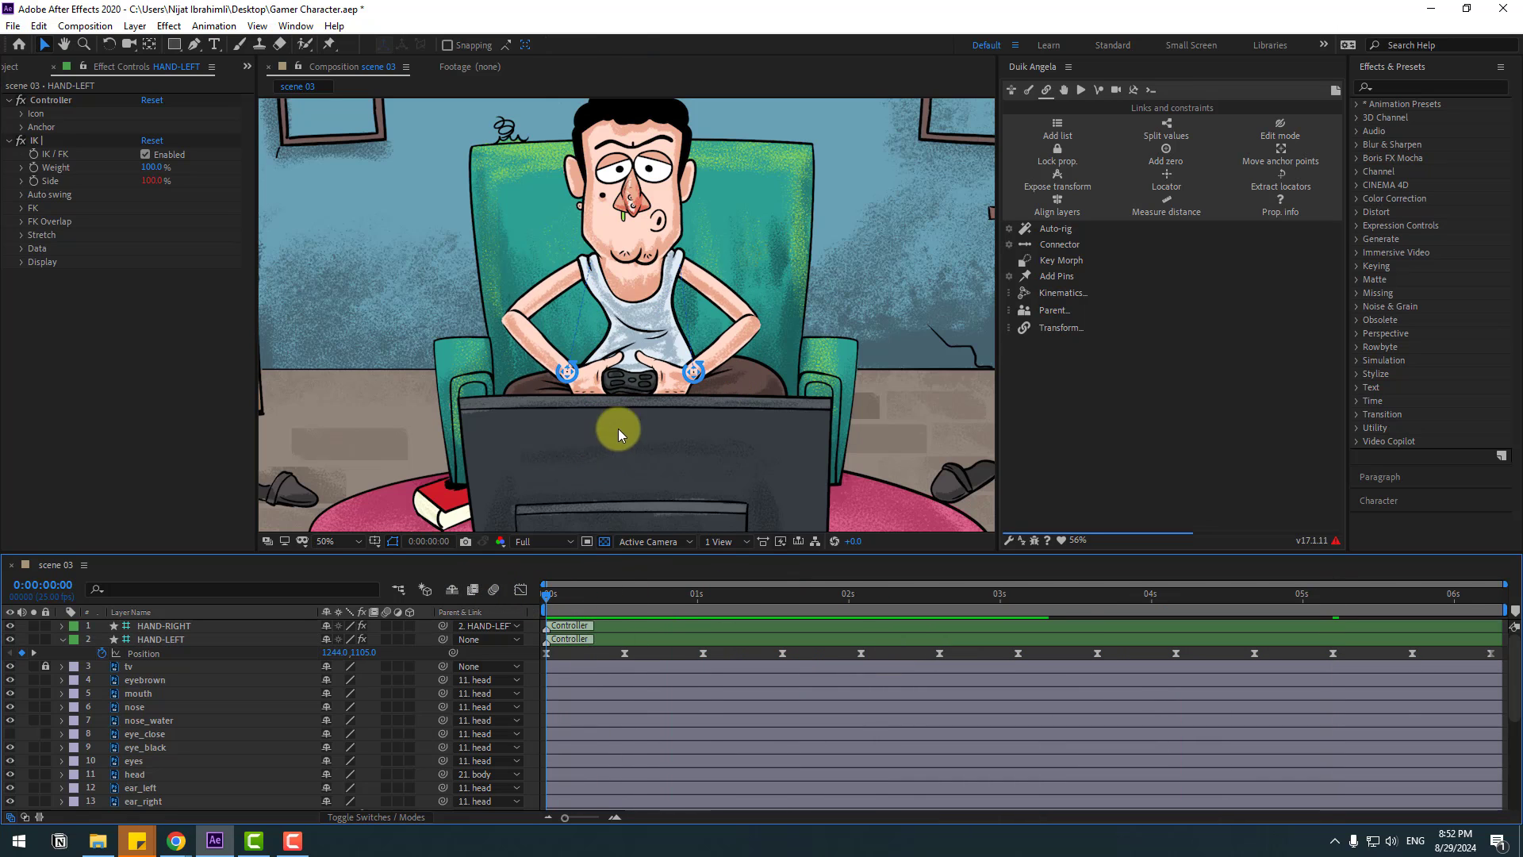
left_click(619, 366)
scroll(241, 683, "down", 3)
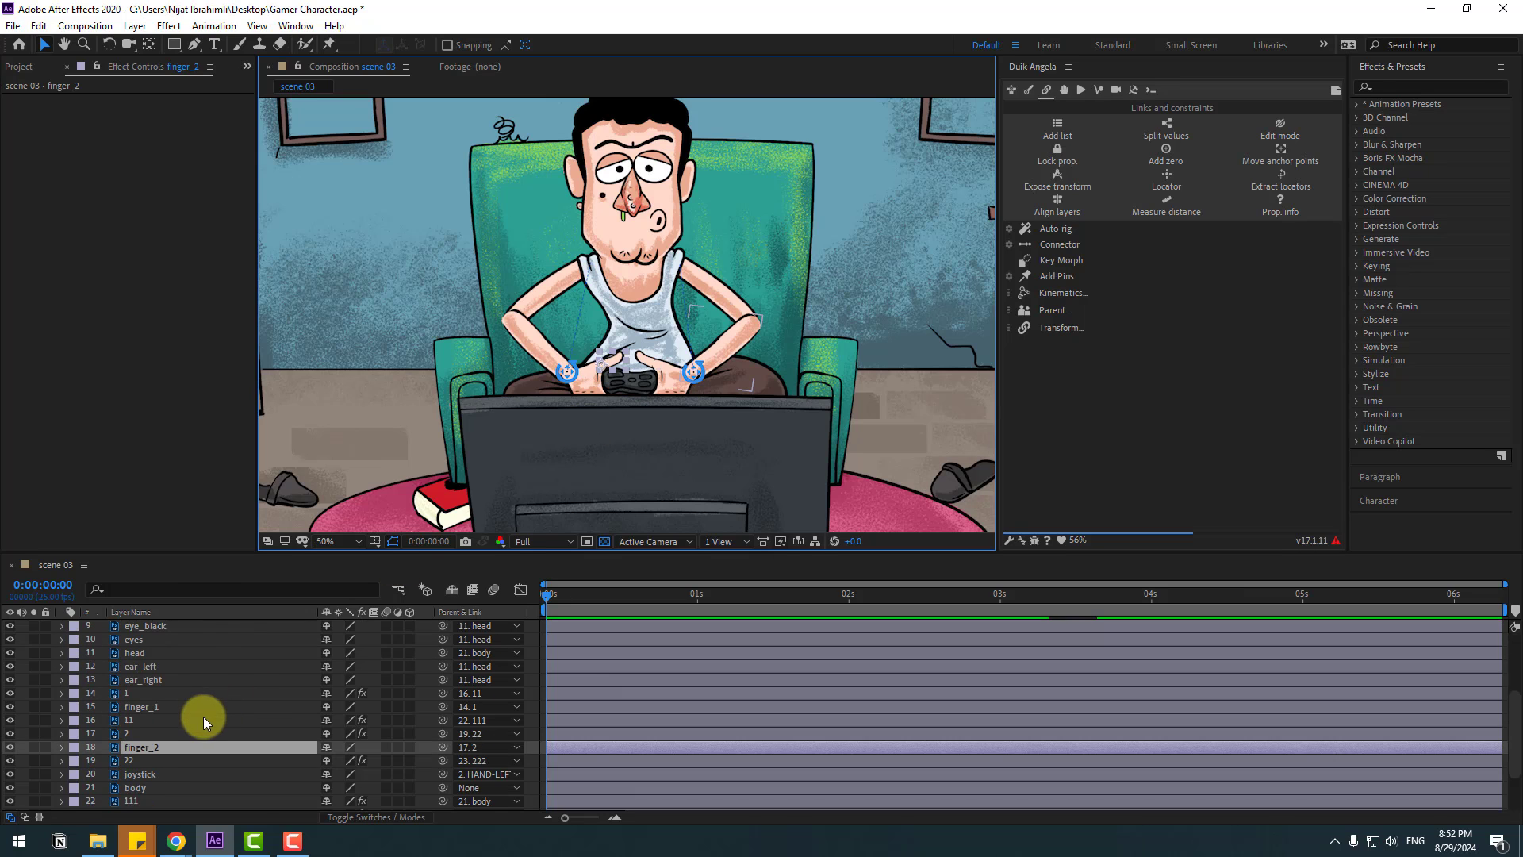
left_click(146, 707, "ctrl")
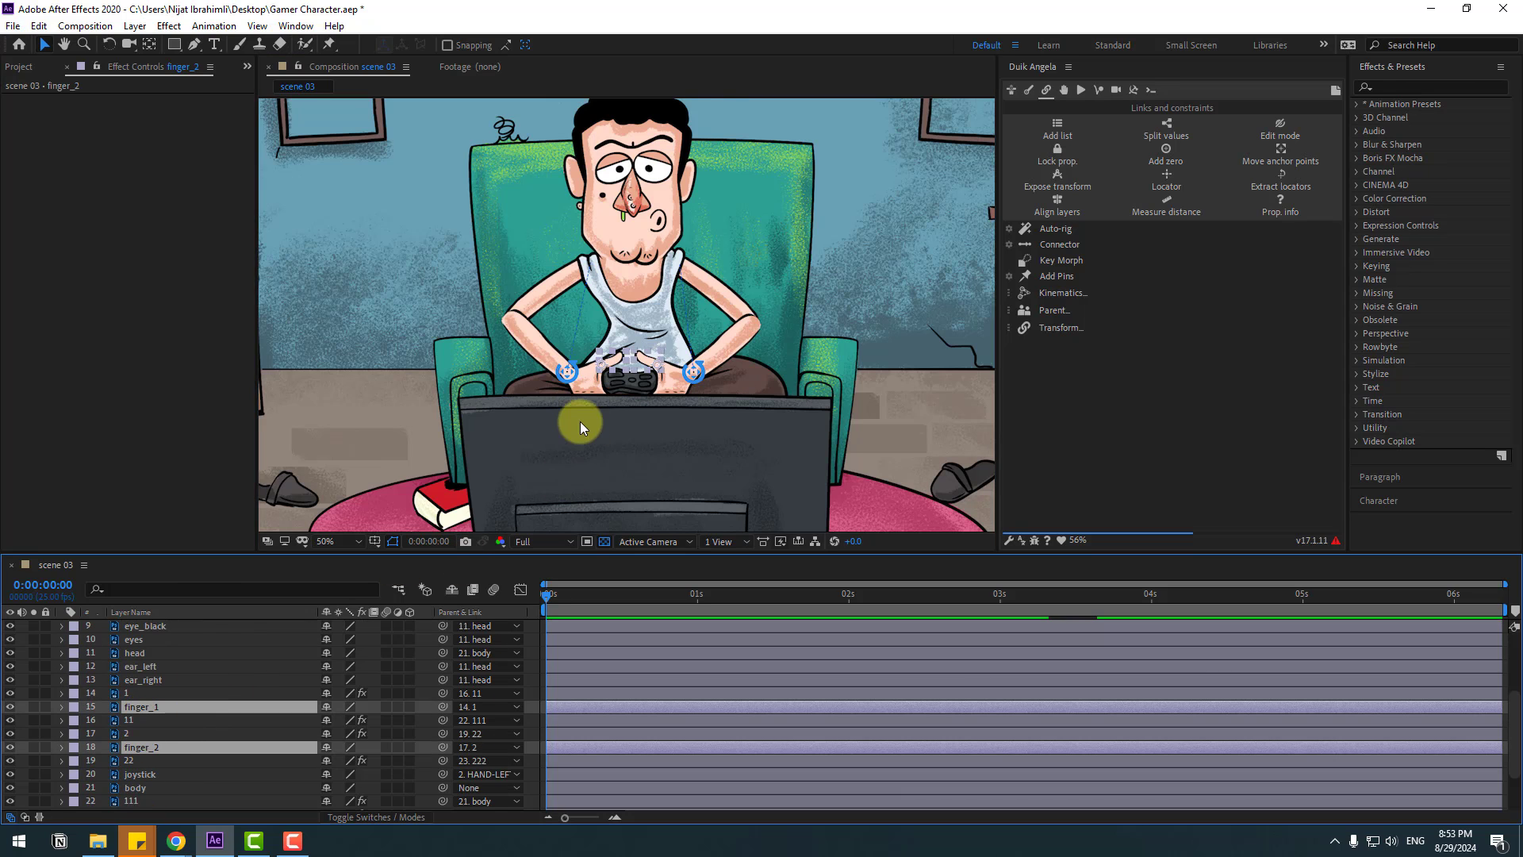
scroll(580, 425, "up", 2)
left_click_drag(511, 507, 536, 377)
left_click_drag(690, 485, 670, 463)
key("v")
key("r")
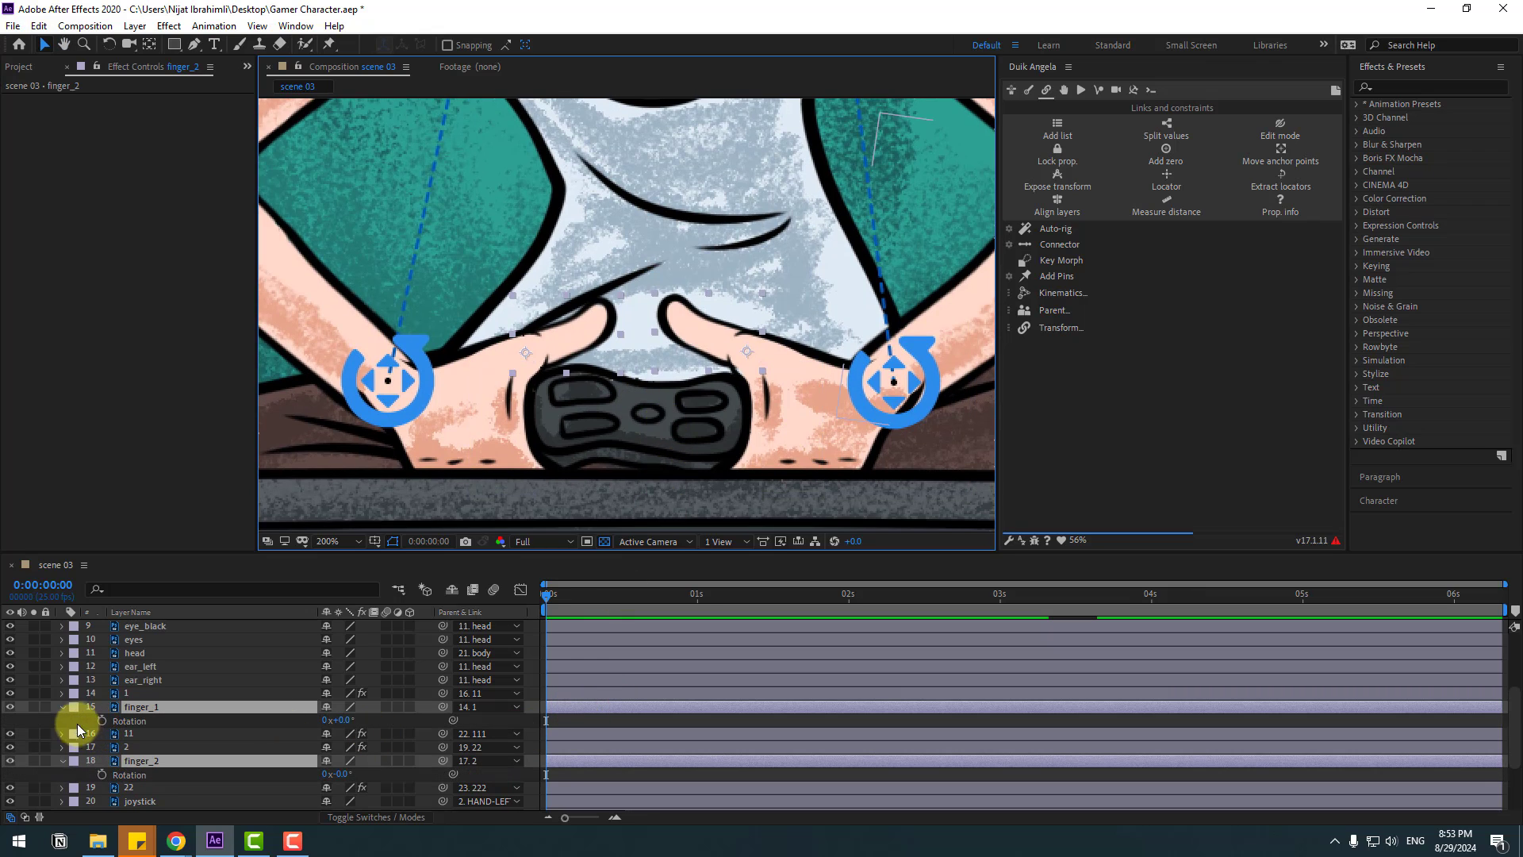
left_click(101, 720)
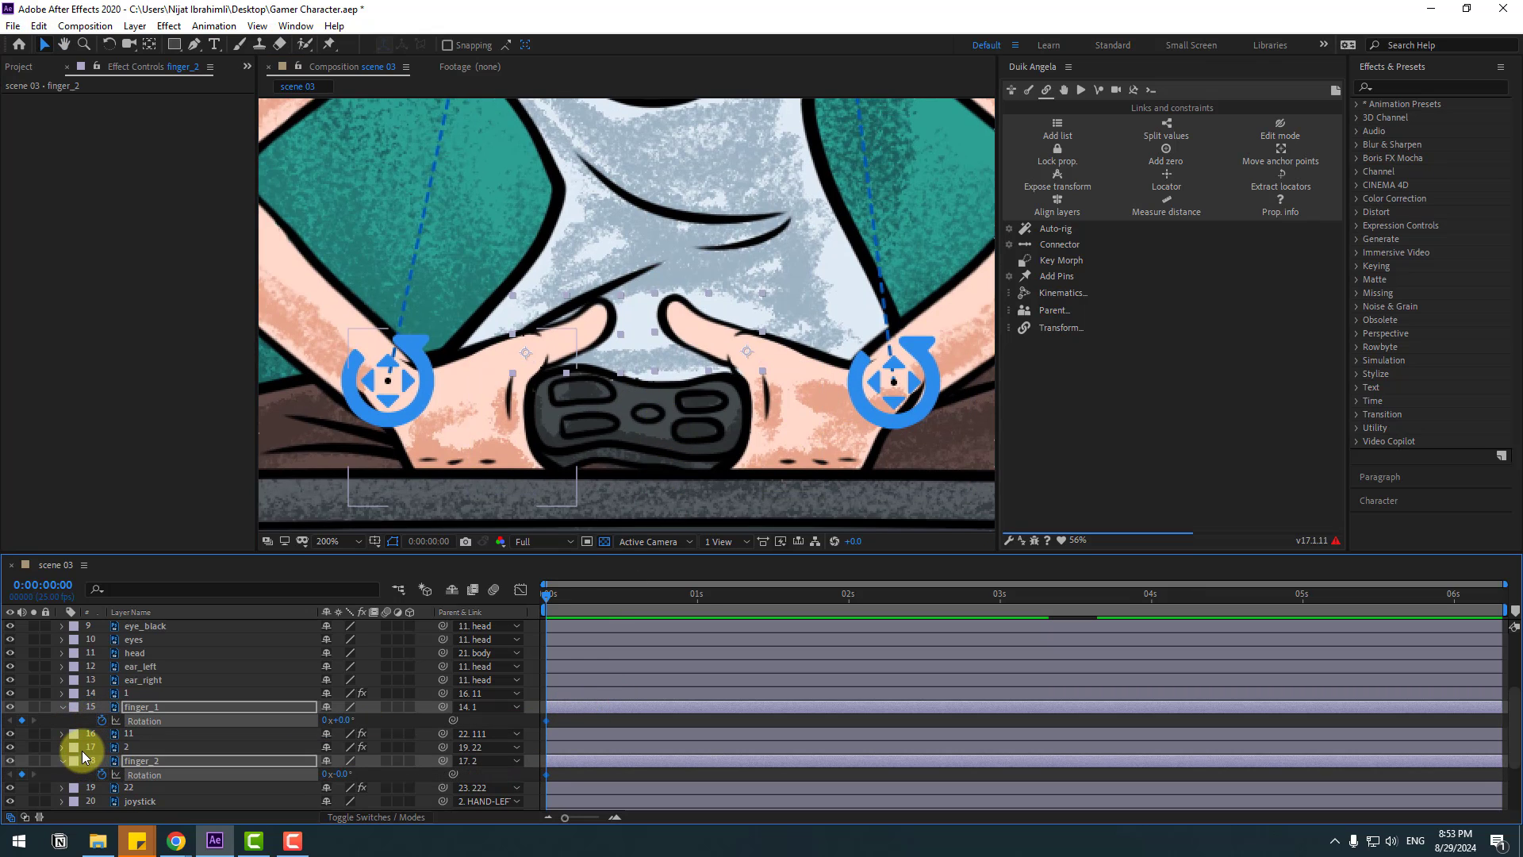
Animate finger_1 tapping with Rotation keyframes every three frames up to 0:00:00:09, ending at -59°, and preview it
left_click(572, 723)
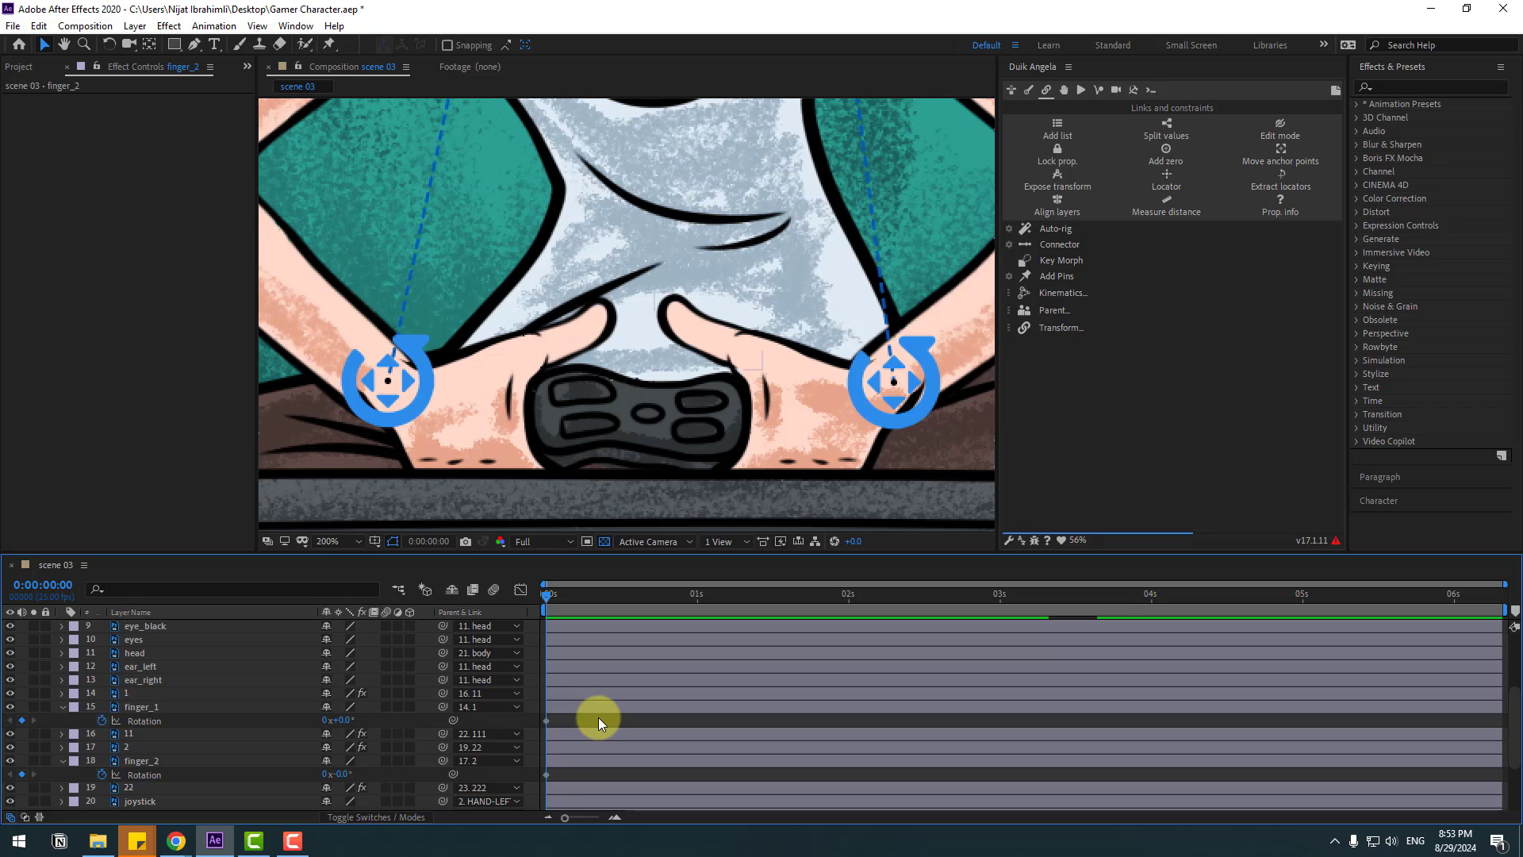
key("space")
left_click_drag(343, 722, 281, 739)
key("Page_Down")
key("Page_Down")
key("Page_Down")
key("Page_Down")
key("Page_Down")
key("Page_Down")
key("space")
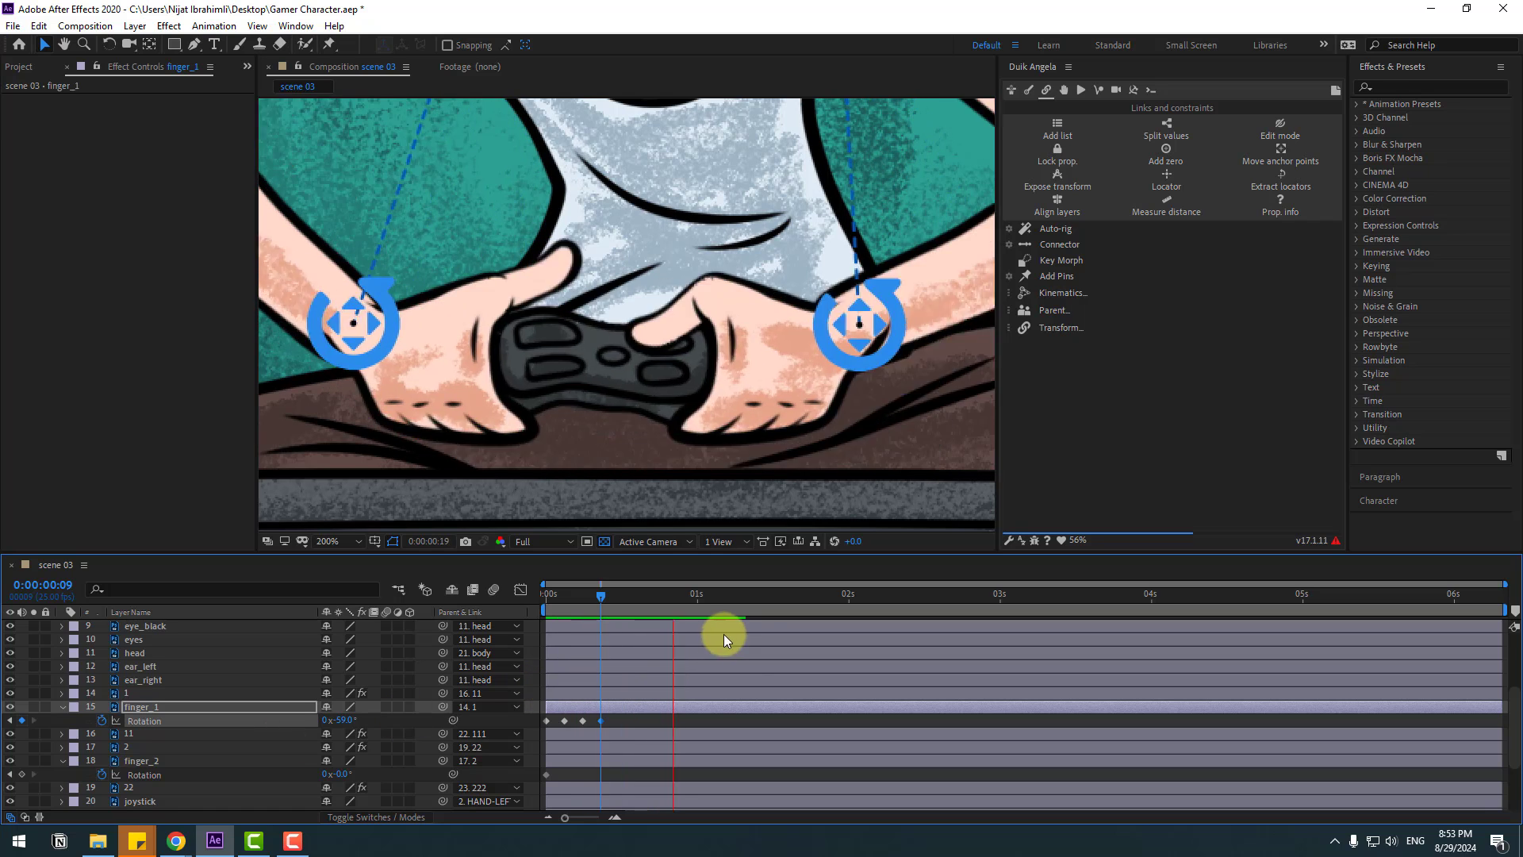
Apply Easy Ease to all finger_1 Rotation keyframes
right_click(544, 721)
mouse_move(675, 710)
left_click(761, 623)
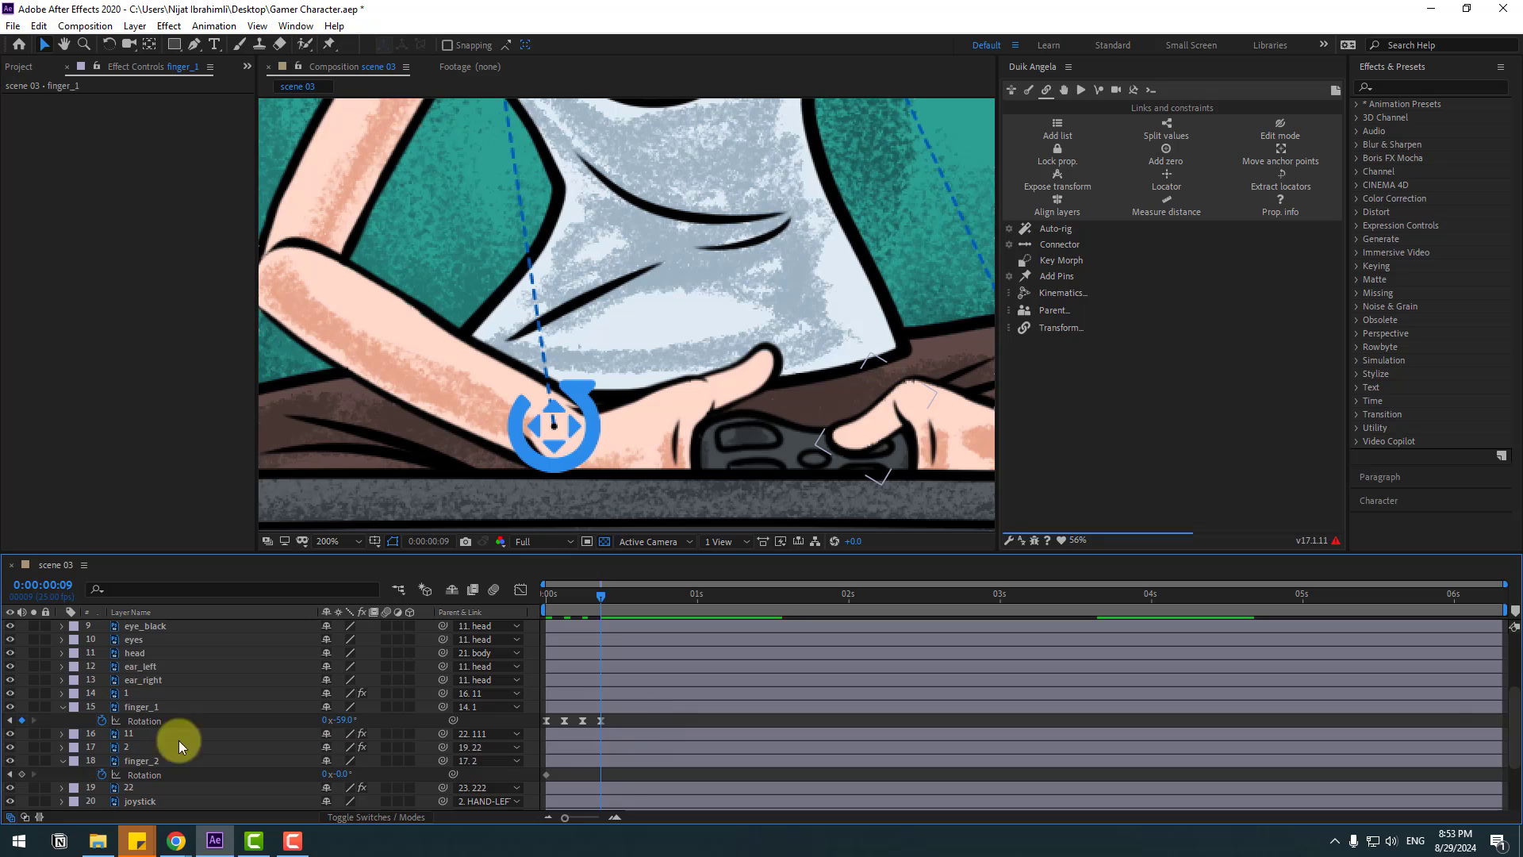
Loop finger_1's Rotation with the expression loopOutDuration(type = "cycle", duration = 0) and preview the animation
left_click(102, 721, "alt")
left_click(384, 735)
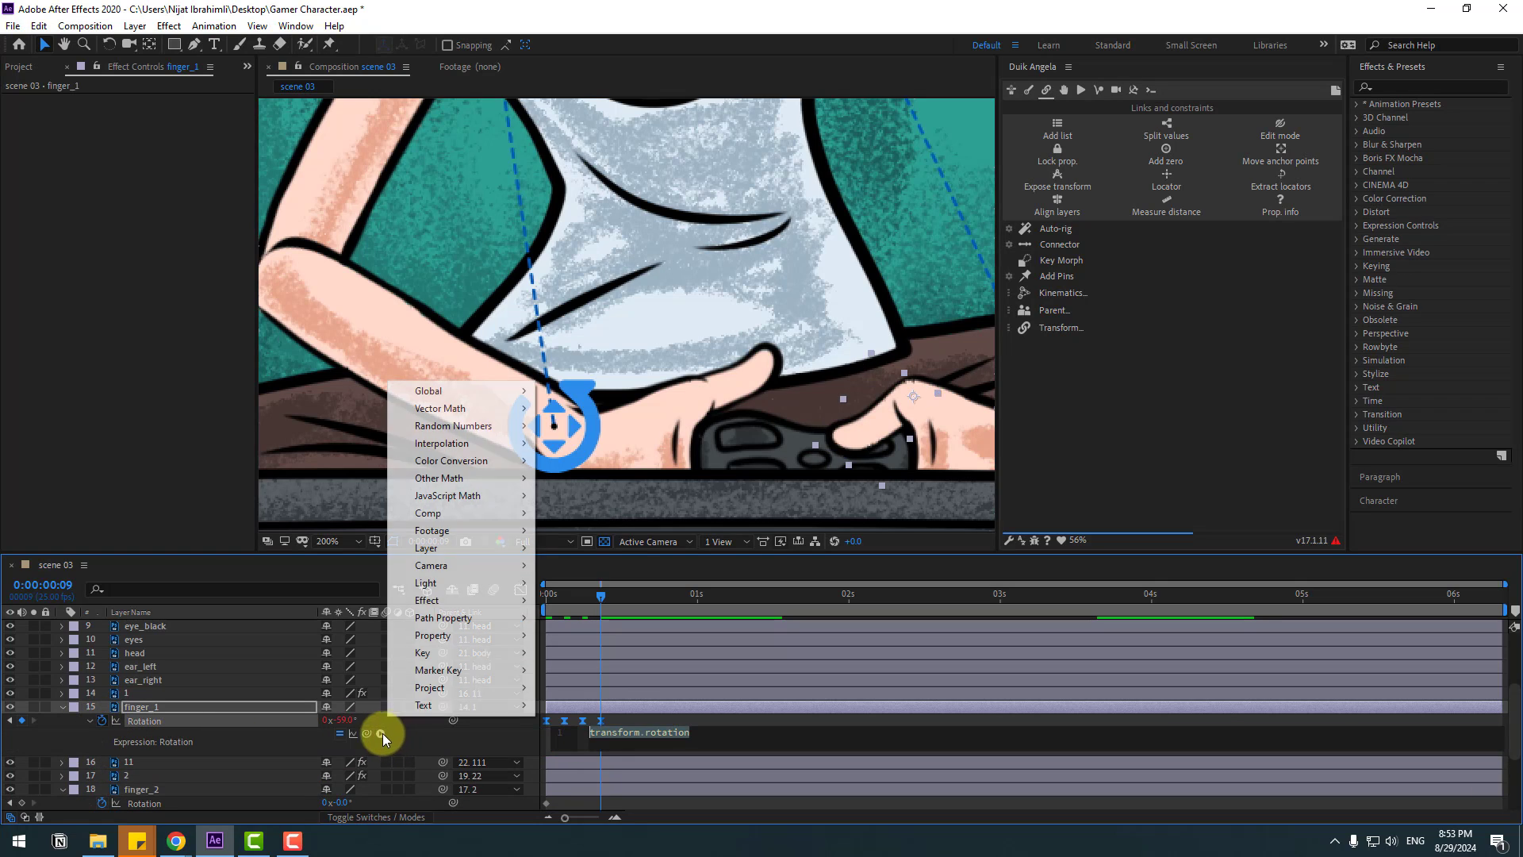
mouse_move(491, 634)
left_click(687, 477)
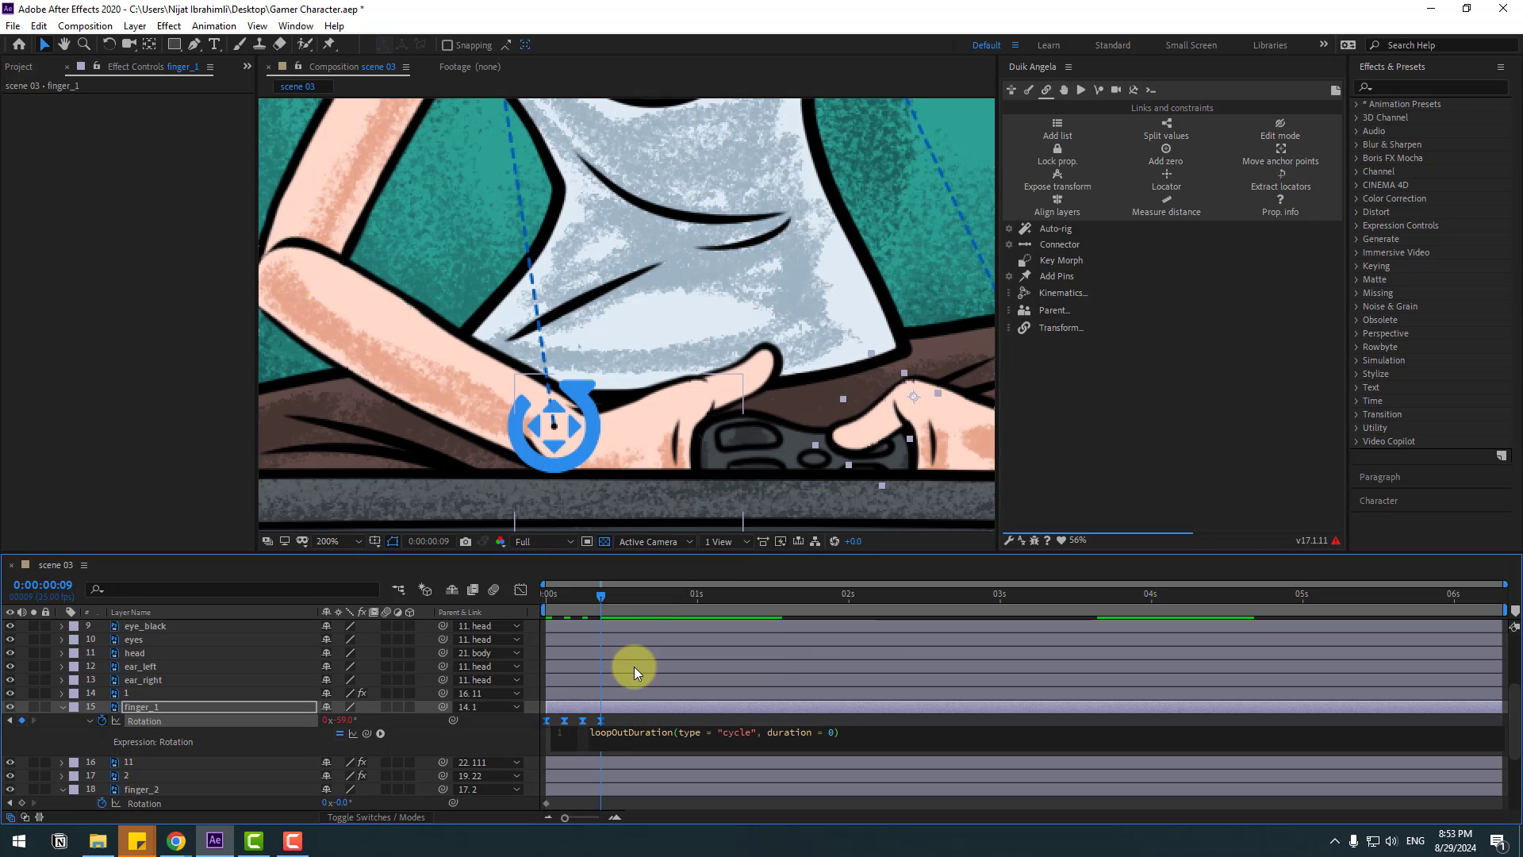
left_click(616, 718)
scroll(750, 369, "down", 1)
left_click_drag(762, 431, 614, 429)
key("space")
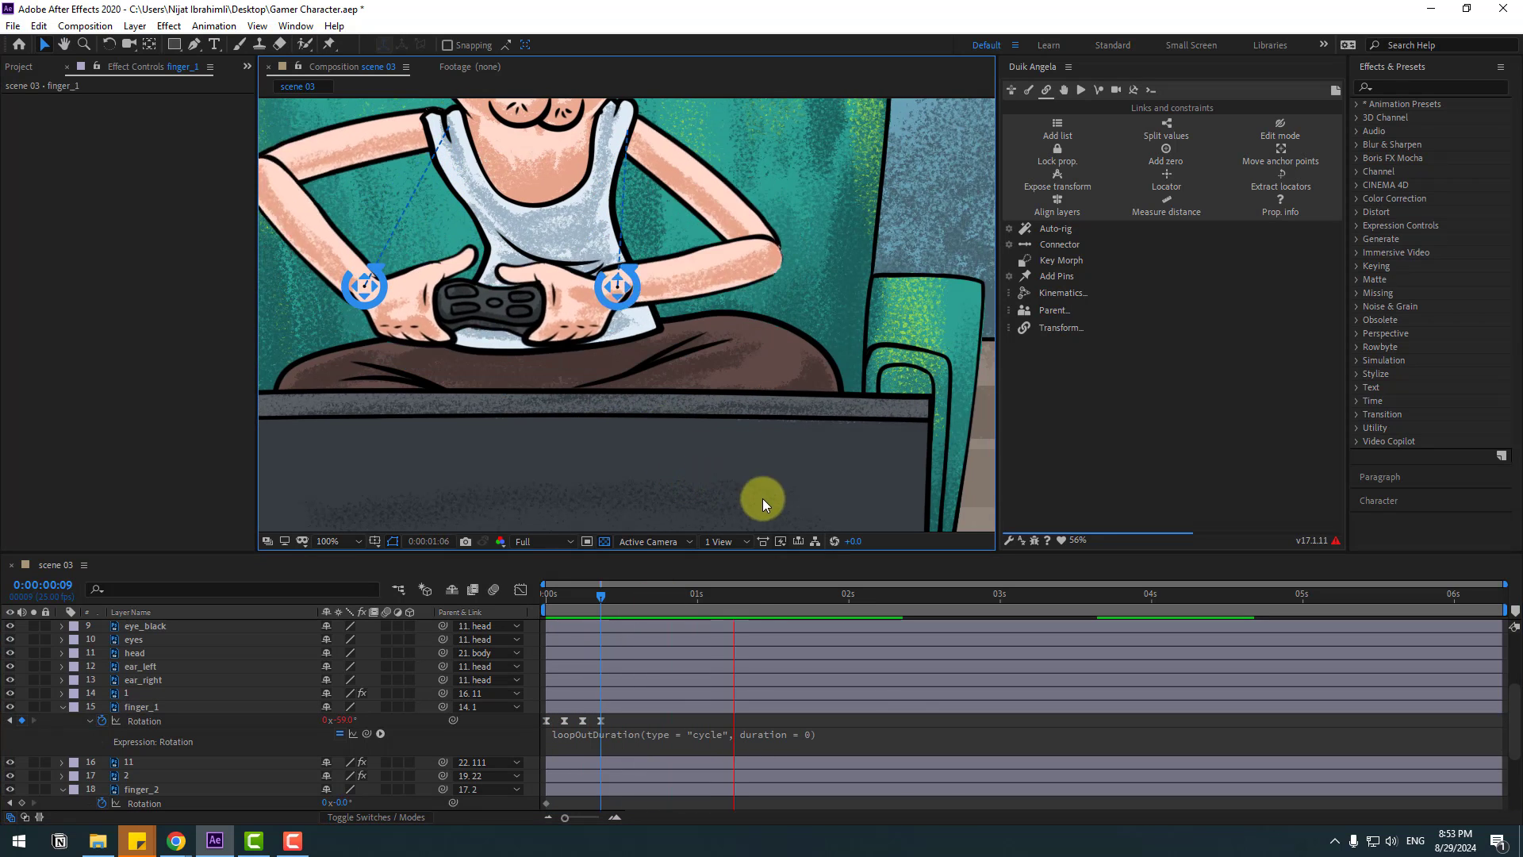
Stretch the finger_1 Rotation keyframes proportionally so the last falls at 0:00:00:14, and preview the slower tapping
left_click(618, 592)
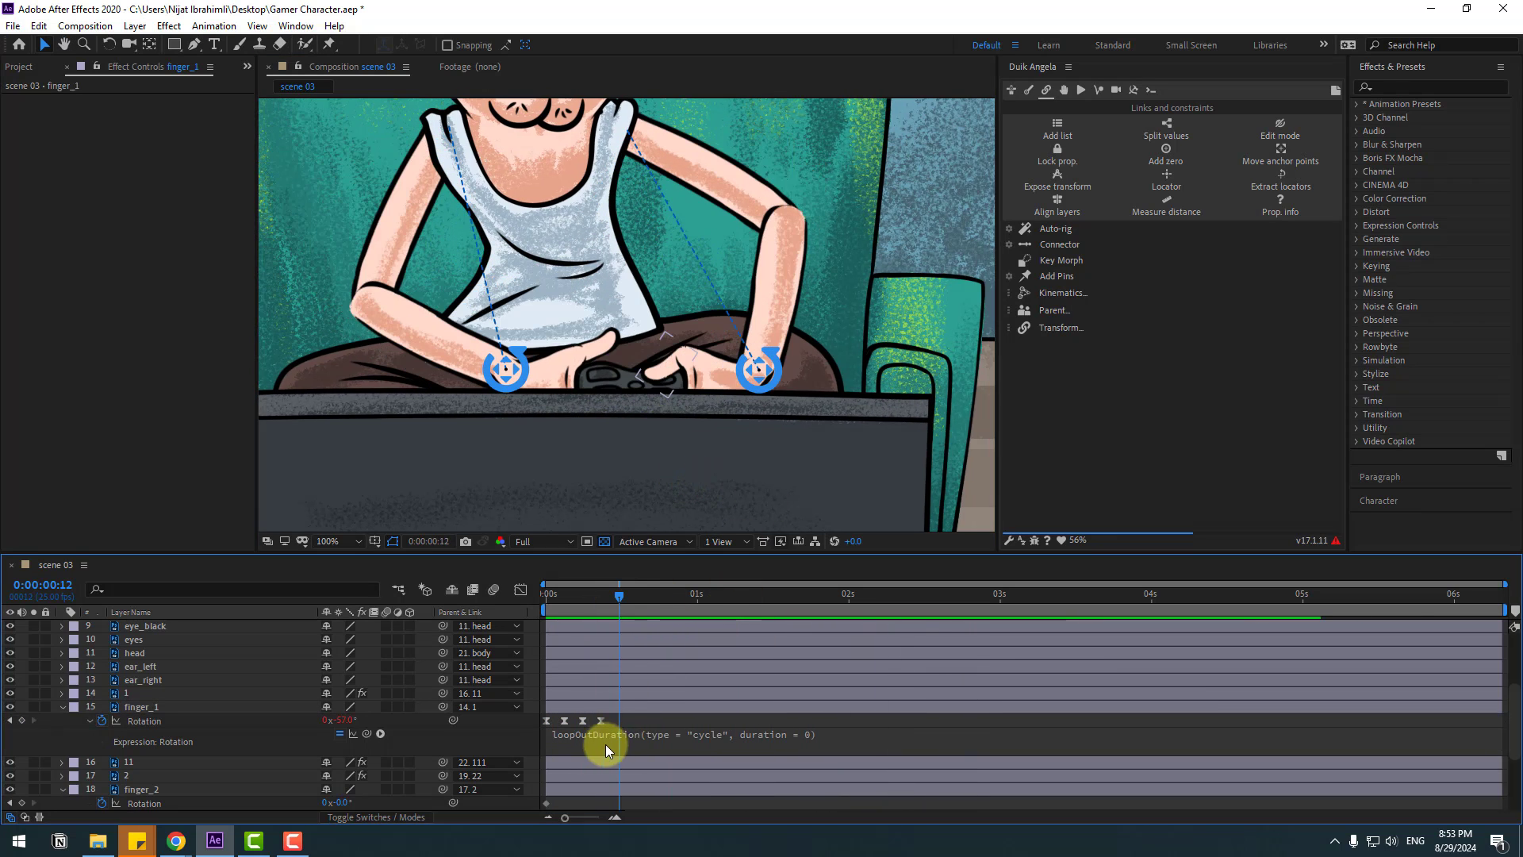
mouse_move(609, 721)
left_mouse_down()
mouse_move(541, 723)
mouse_move(634, 721)
left_mouse_up()
key("space")
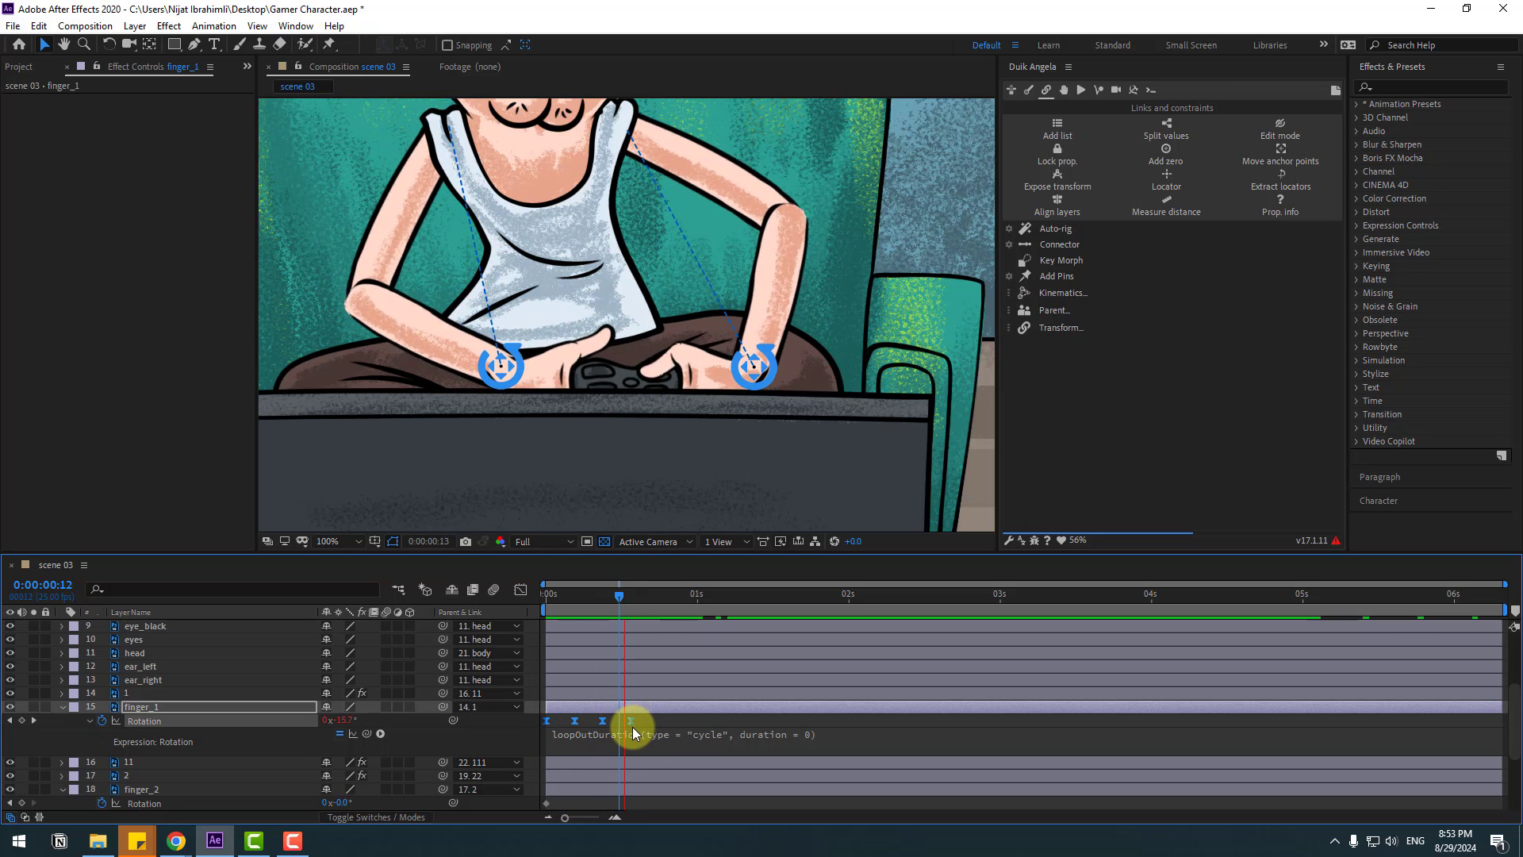
Reduce finger_1's Rotation to close to 0° on the keyframe at 0:00:00:09 and preview the finger motion
left_click_drag(557, 593, 605, 596)
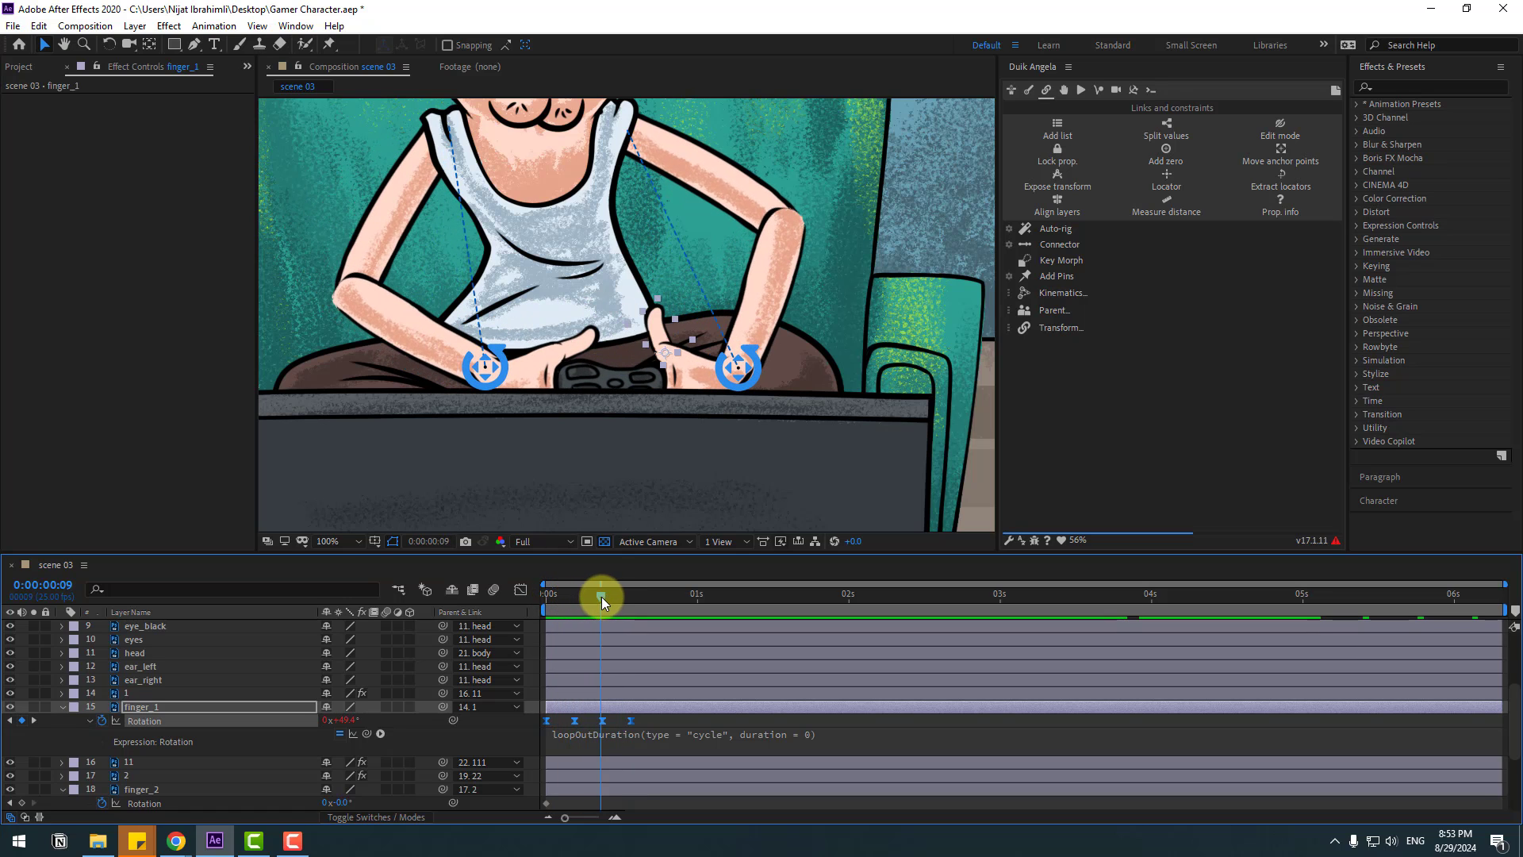
left_click(626, 728)
left_click(601, 720)
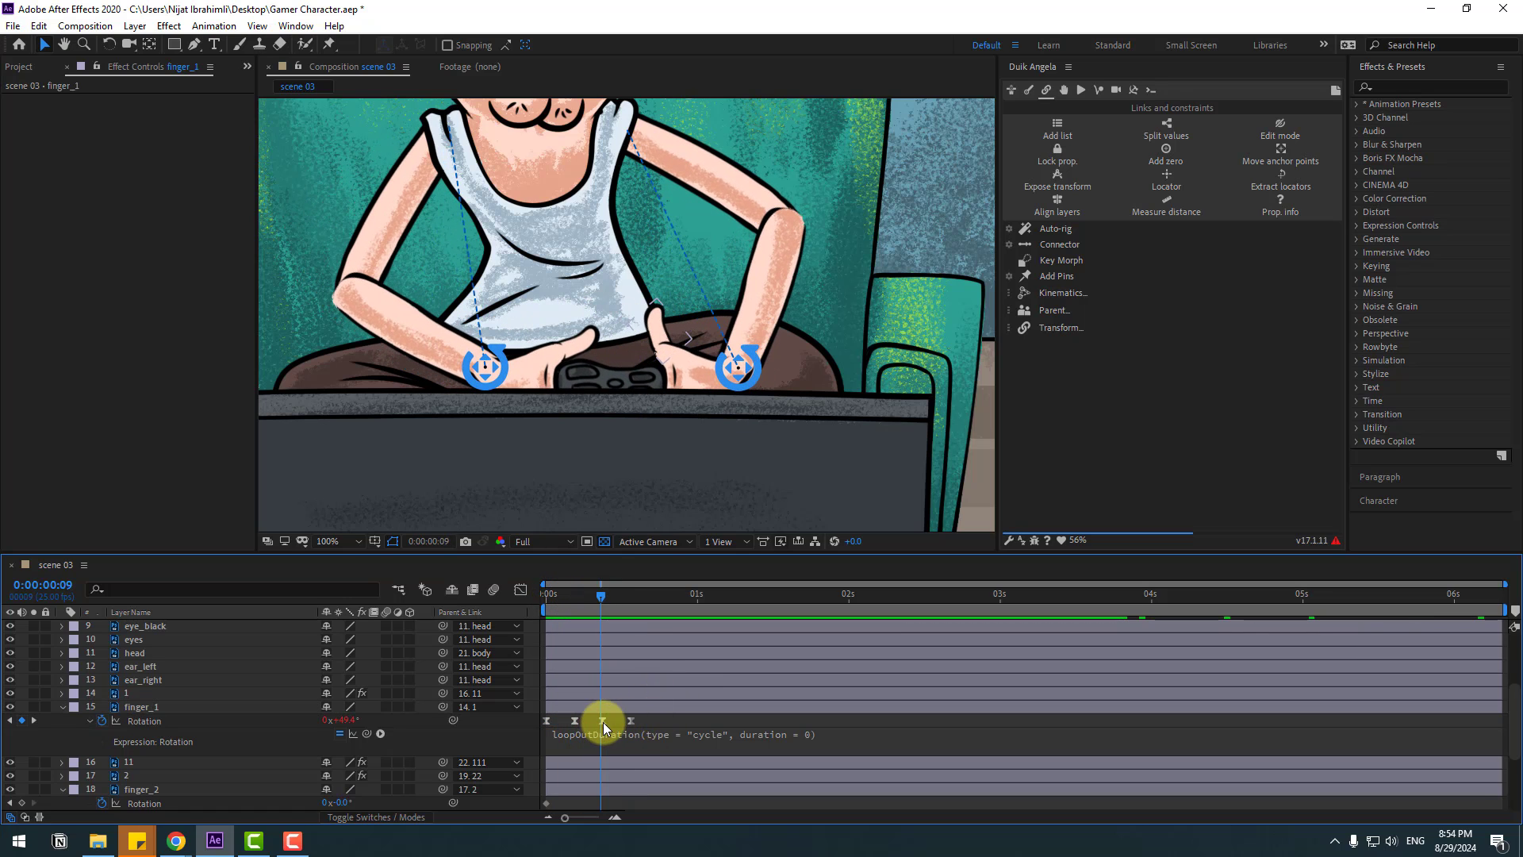
left_click_drag(347, 724, 324, 721)
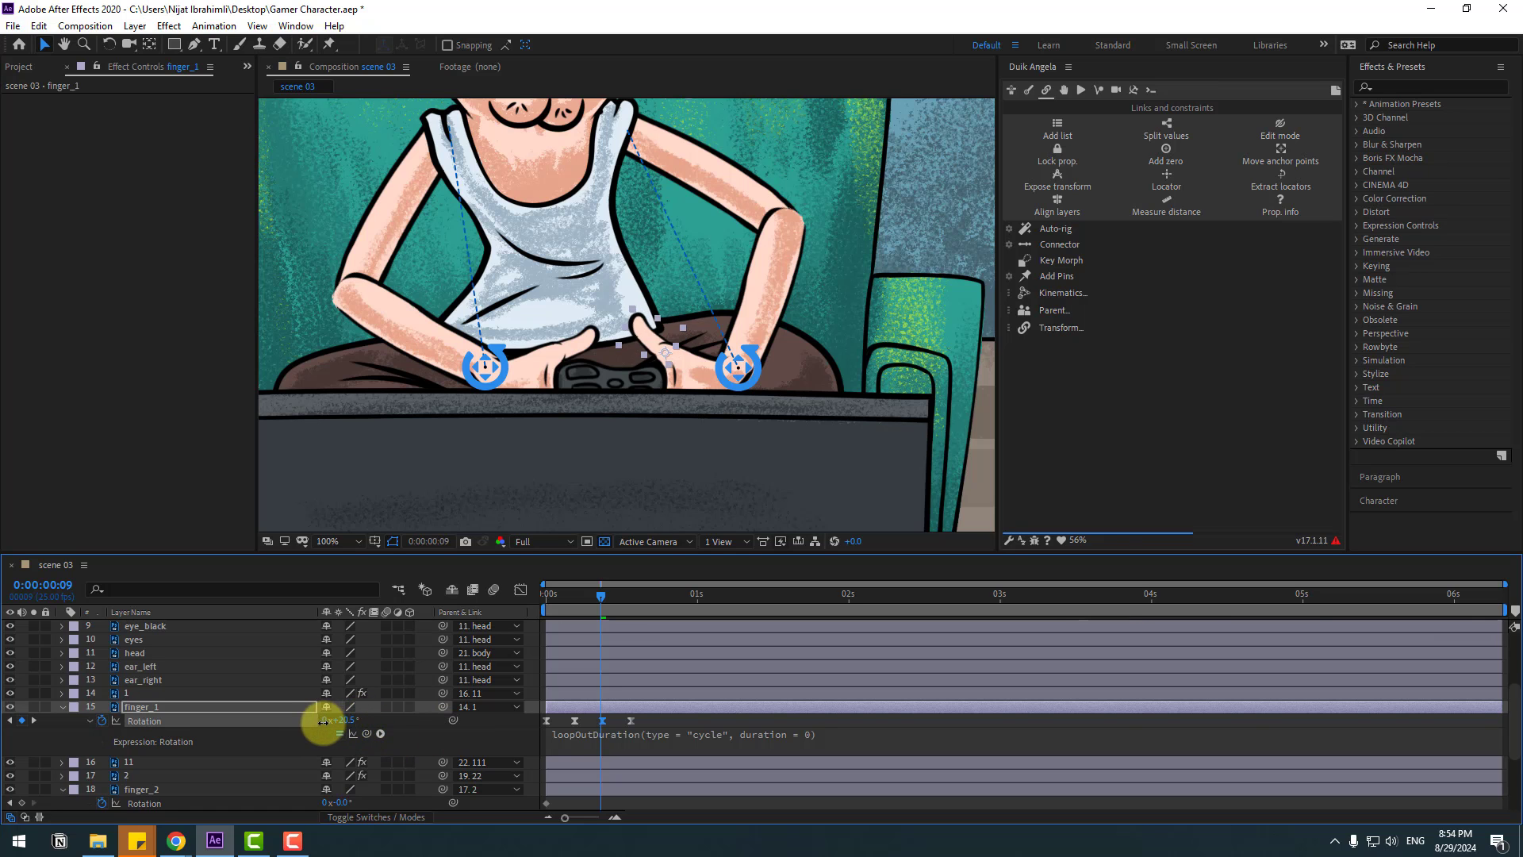
key("space")
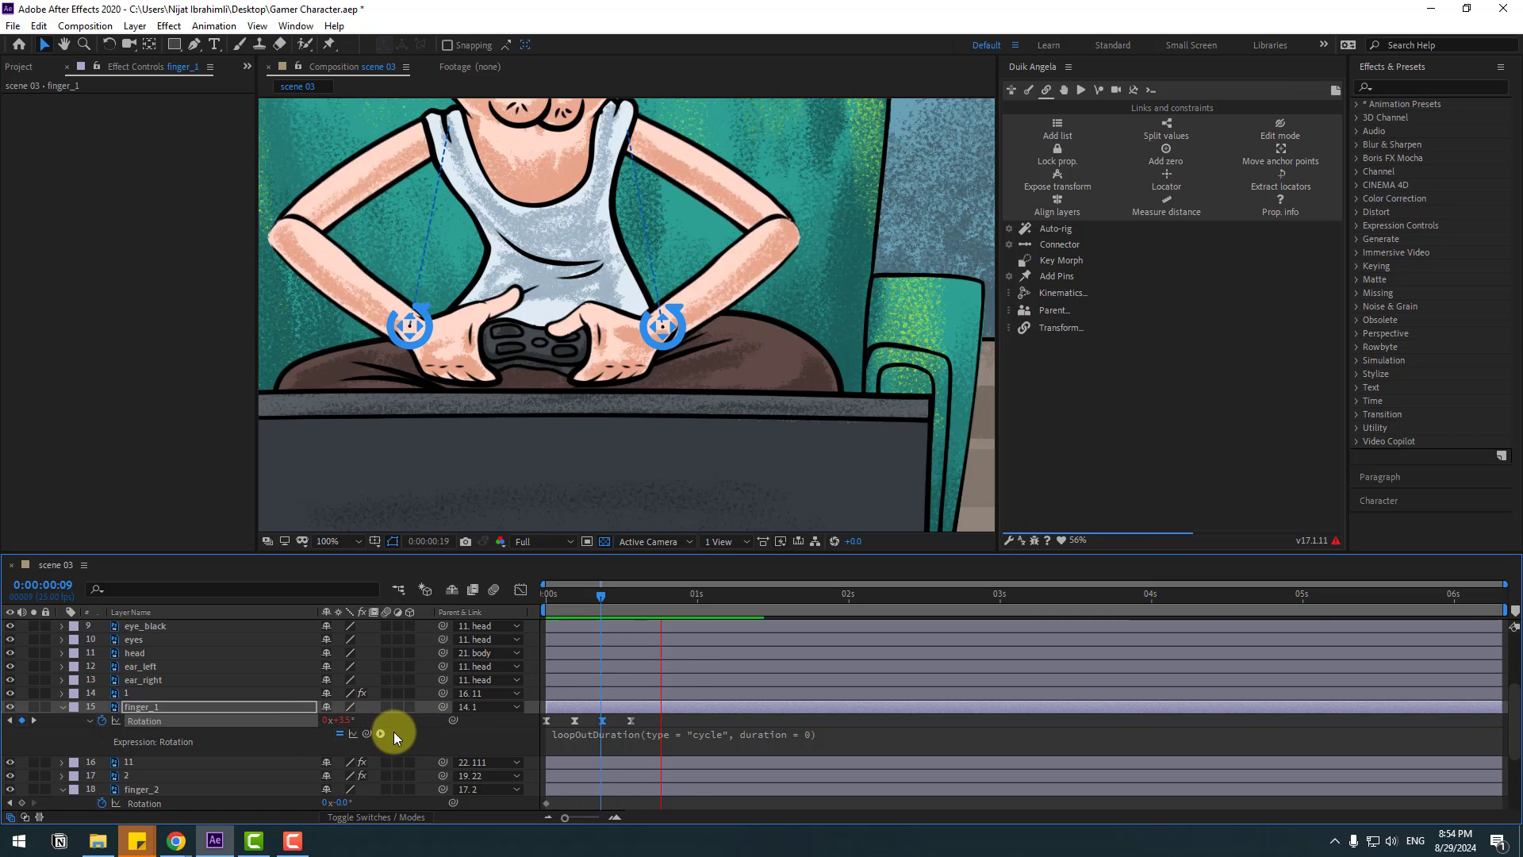
key("space")
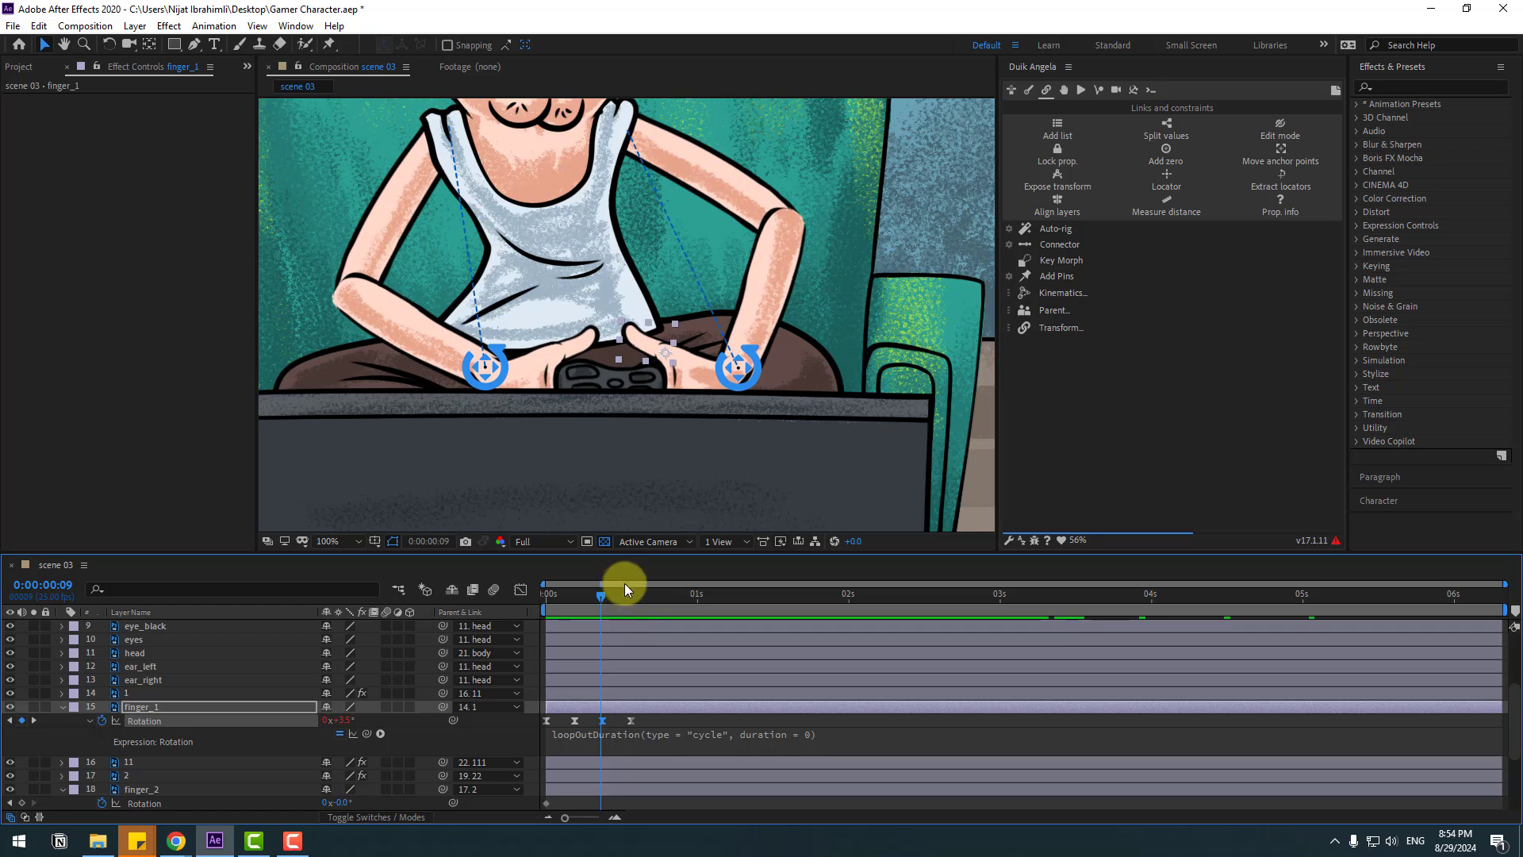
Set finger_2's Rotation to 51° on its keyframe at 0:00:00:00
left_click_drag(601, 622, 510, 597)
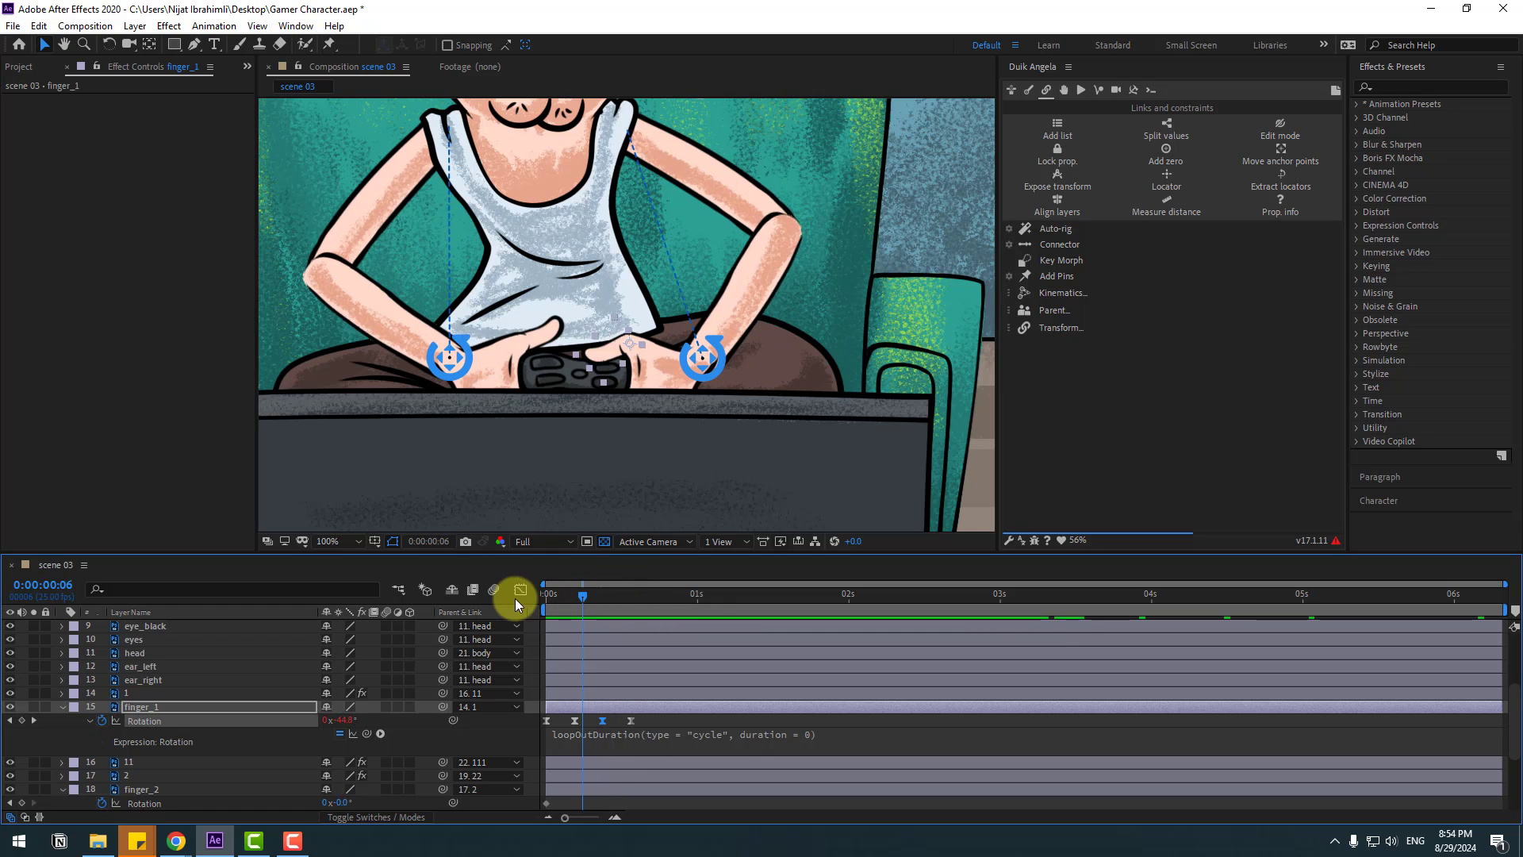
left_click(154, 788)
scroll(206, 756, "down", 2)
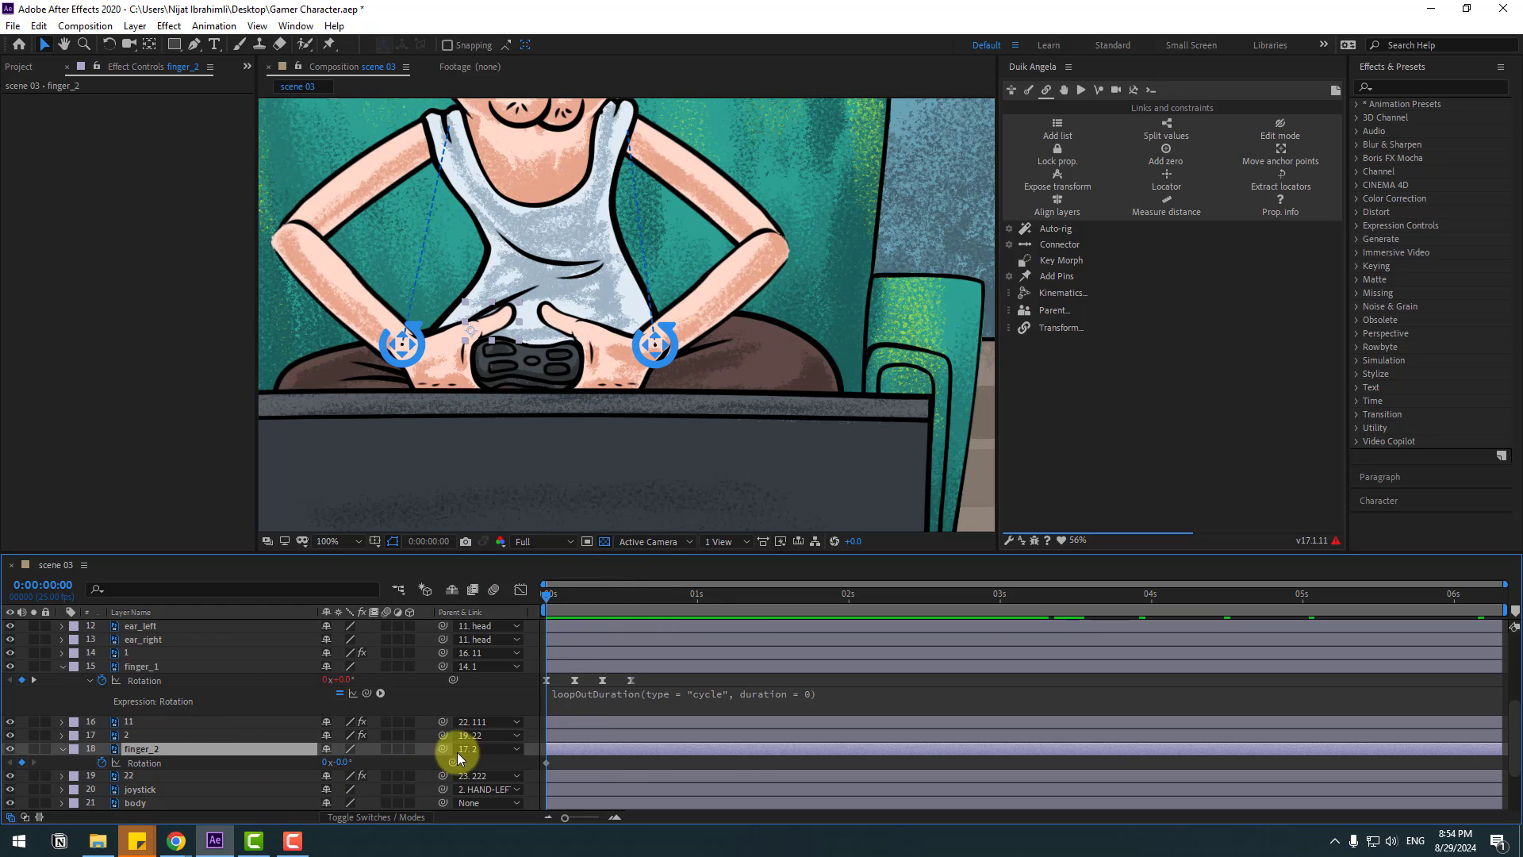
left_click_drag(551, 596, 545, 597)
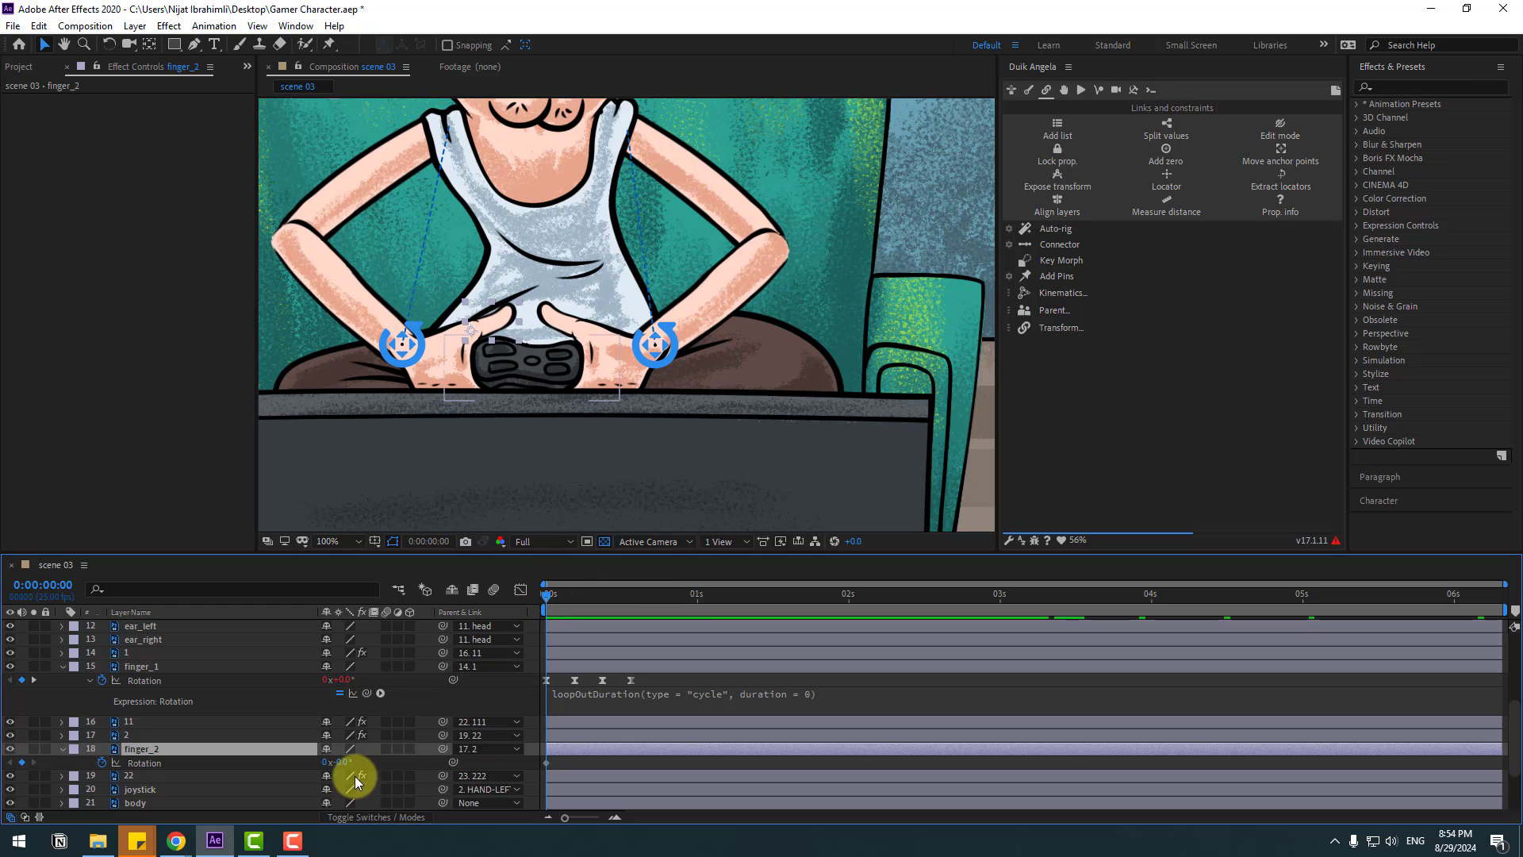
left_click_drag(343, 762, 381, 761)
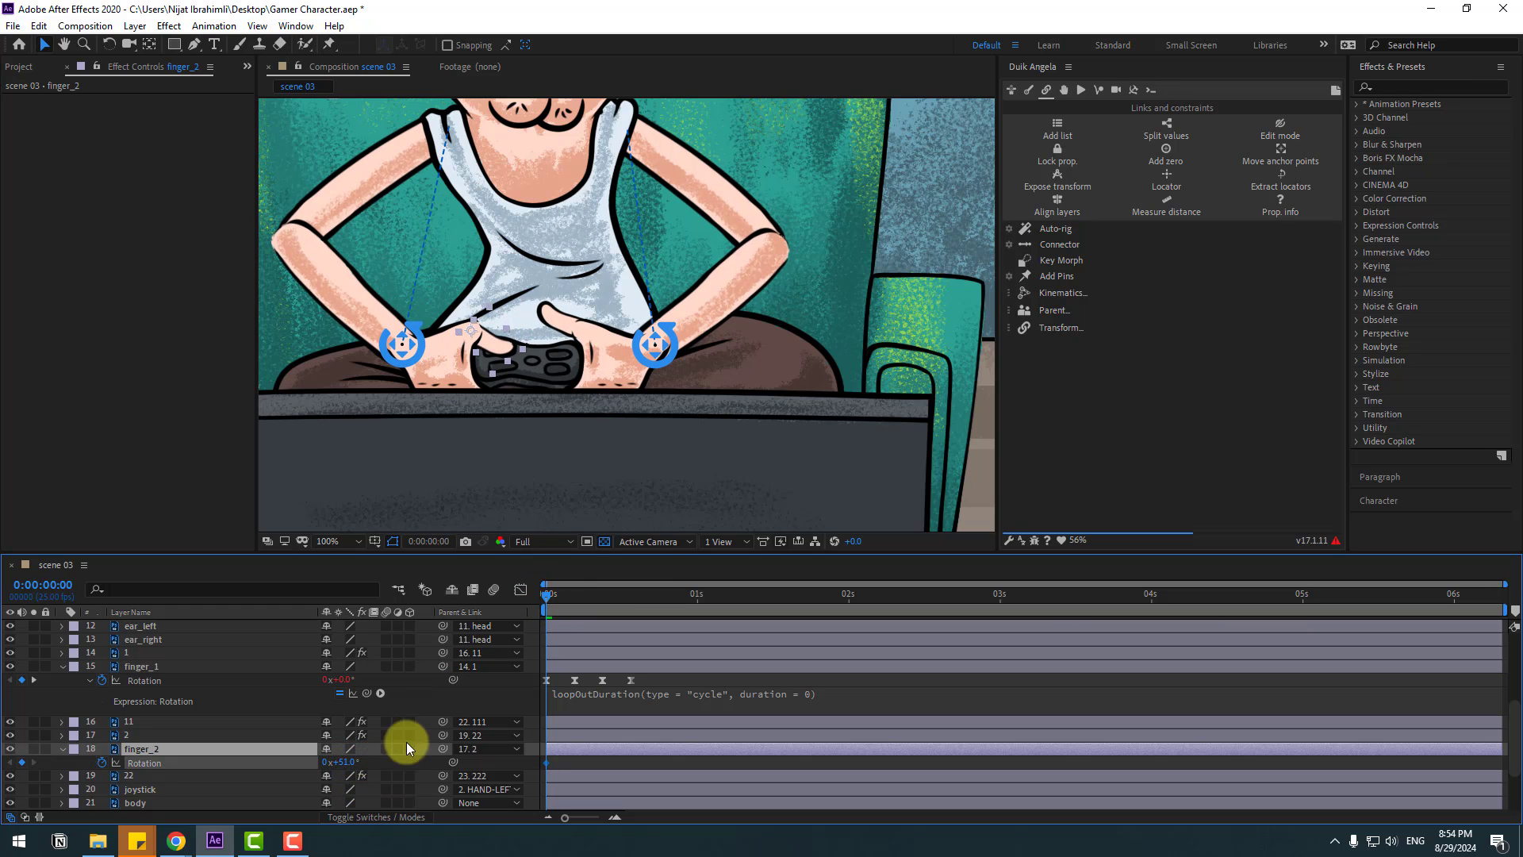
Add finger_2 Rotation keyframes at 0:00:00:05, 0:00:00:09 and 0:00:00:14 to alternate the thumb's tapping, ending at -1°
left_click_drag(547, 597, 577, 599)
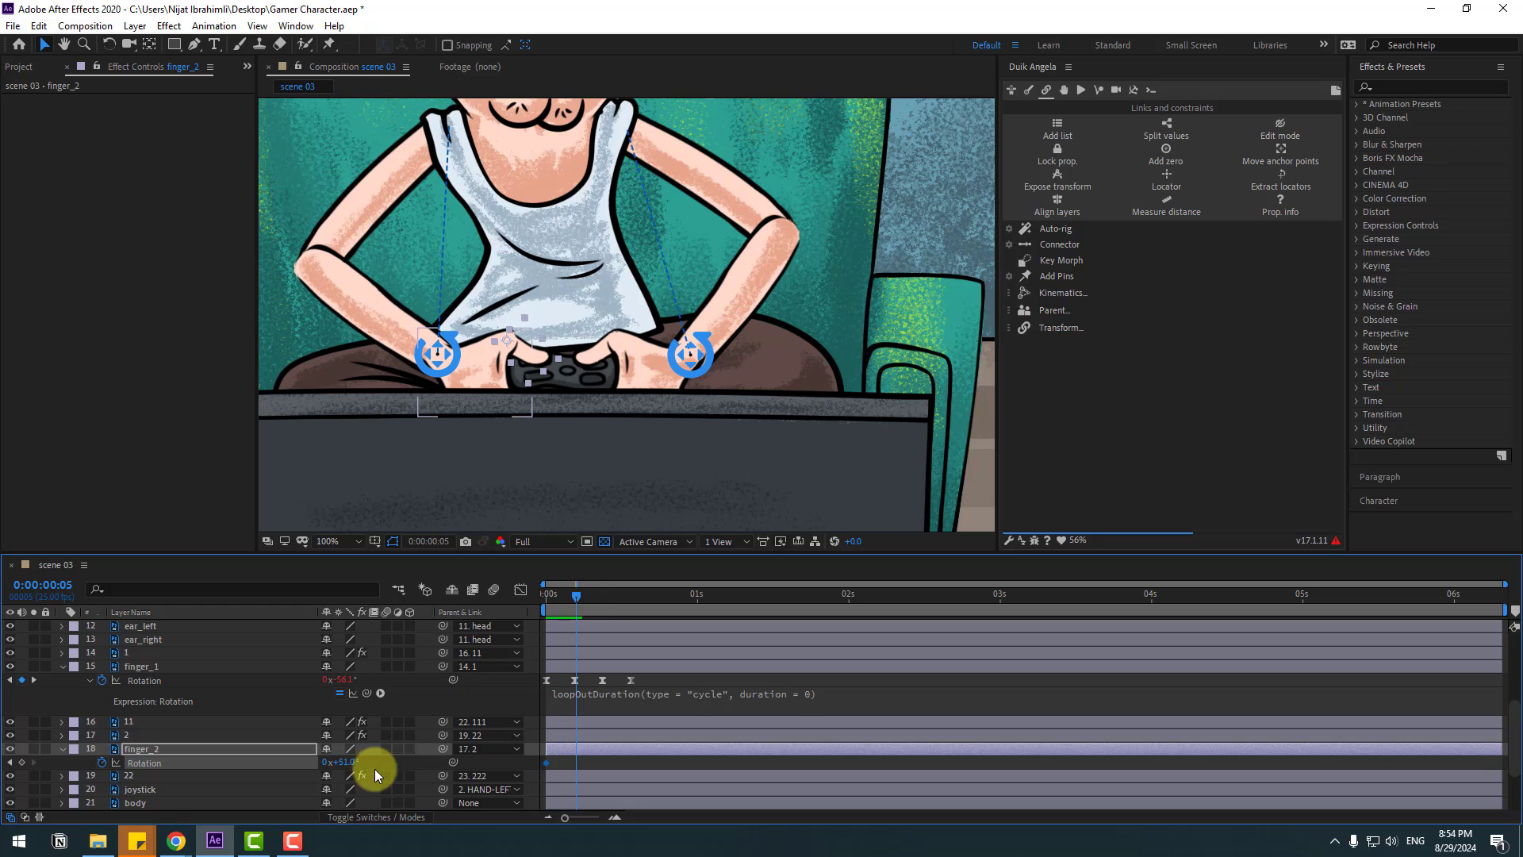
left_click_drag(351, 763, 311, 766)
key("Page_Down")
key("Page_Down")
key("Page_Down")
key("Page_Down")
key("Page_Down")
key("Page_Up")
key("Page_Down")
key("Page_Down")
key("Page_Down")
left_click(716, 754)
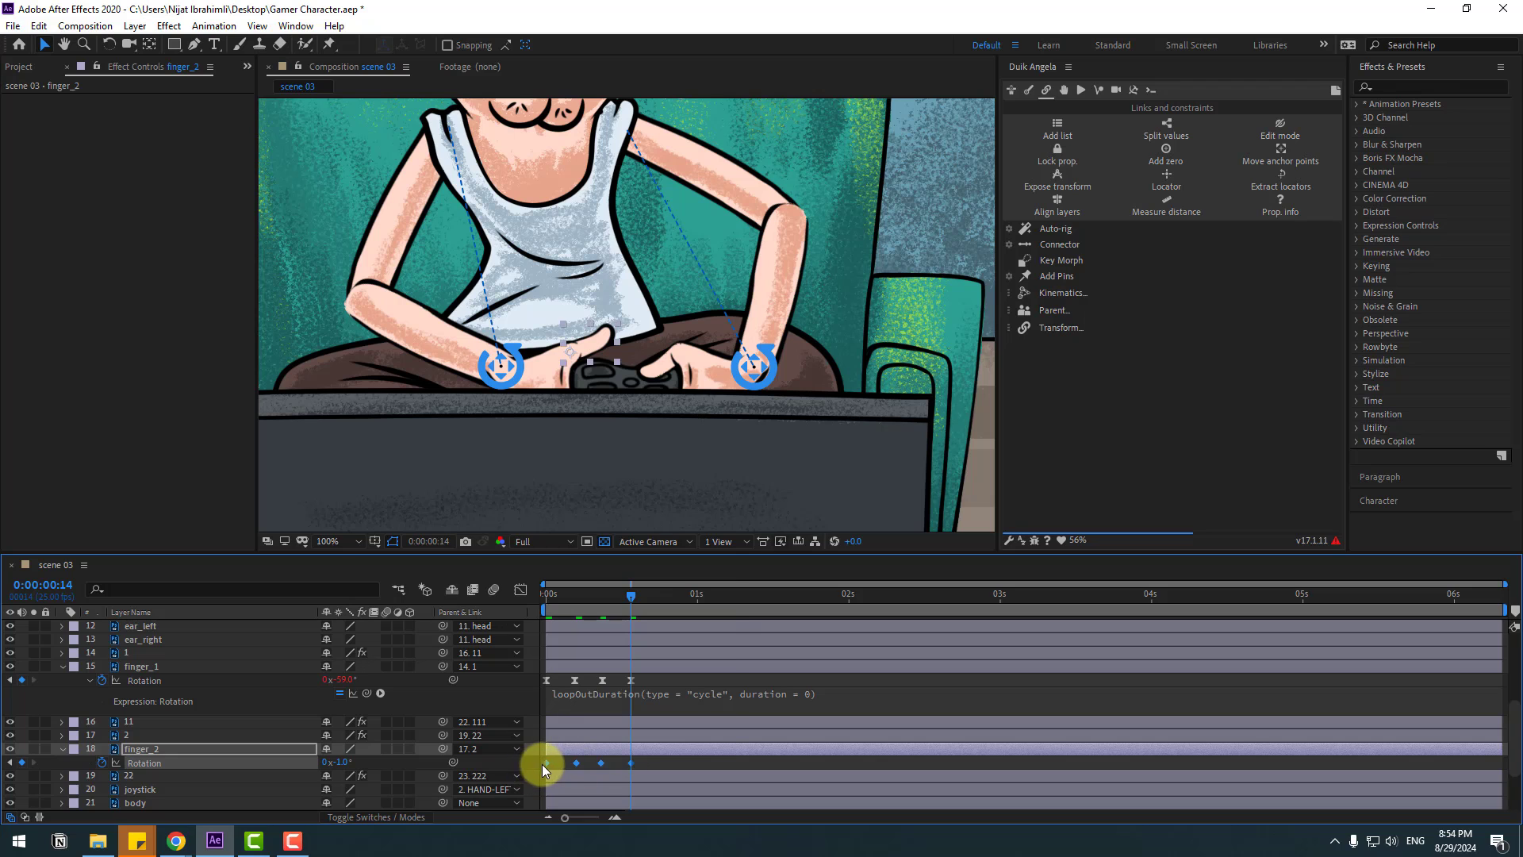
Apply Easy Ease to all finger_2 Rotation keyframes and preview both thumbs
right_click(547, 762)
mouse_move(626, 755)
left_click(858, 652)
key("space")
key("space")
Add the expression loopOutDuration(type = "cycle", duration = 0) to finger_2's Rotation and preview the thumb loop
left_click_drag(657, 760, 543, 773)
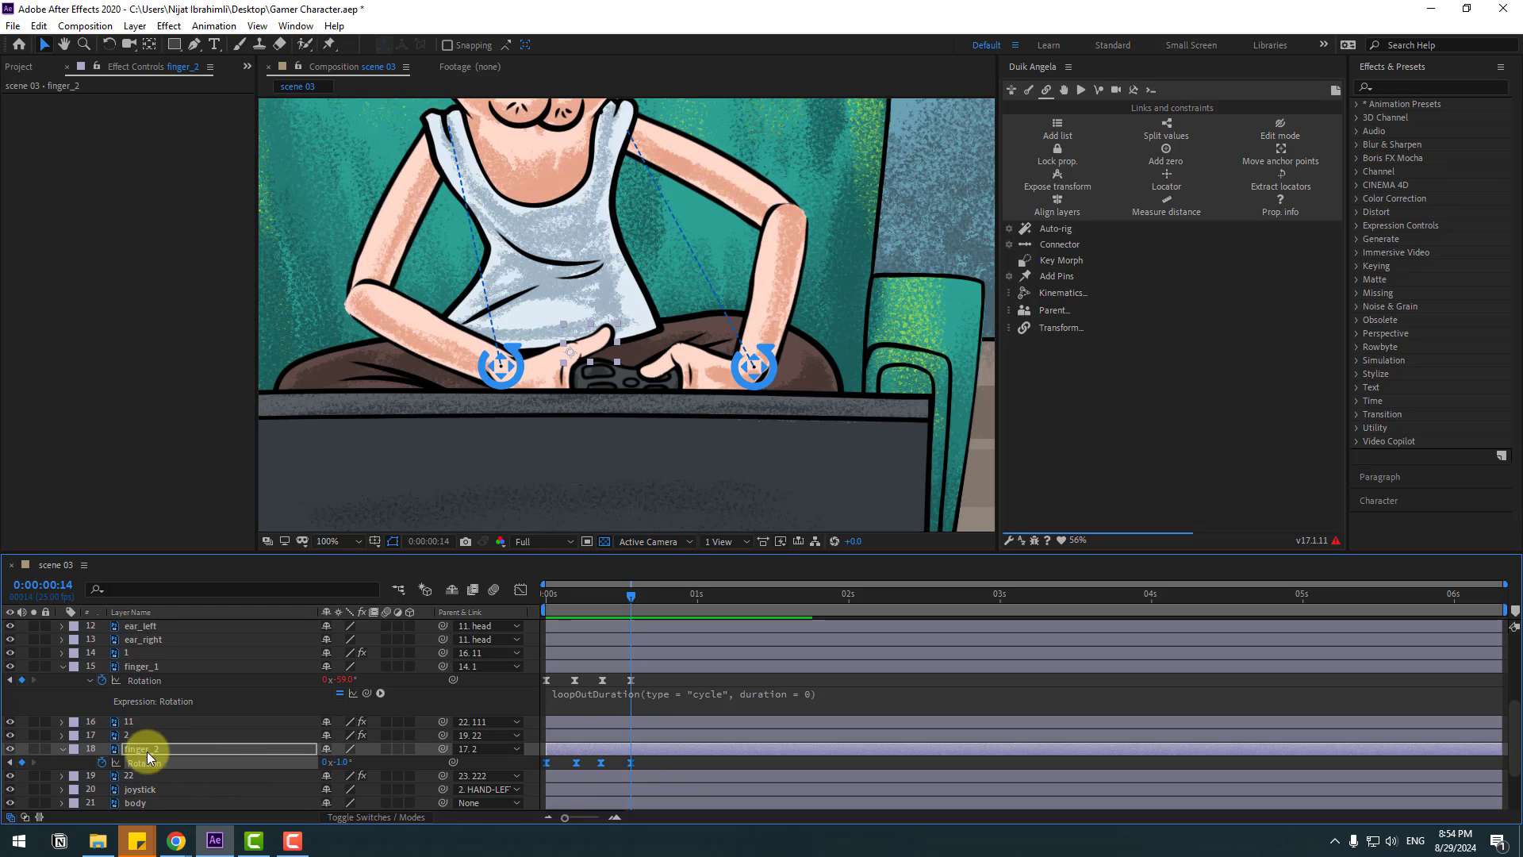
left_click(102, 763, "alt")
left_click(381, 775)
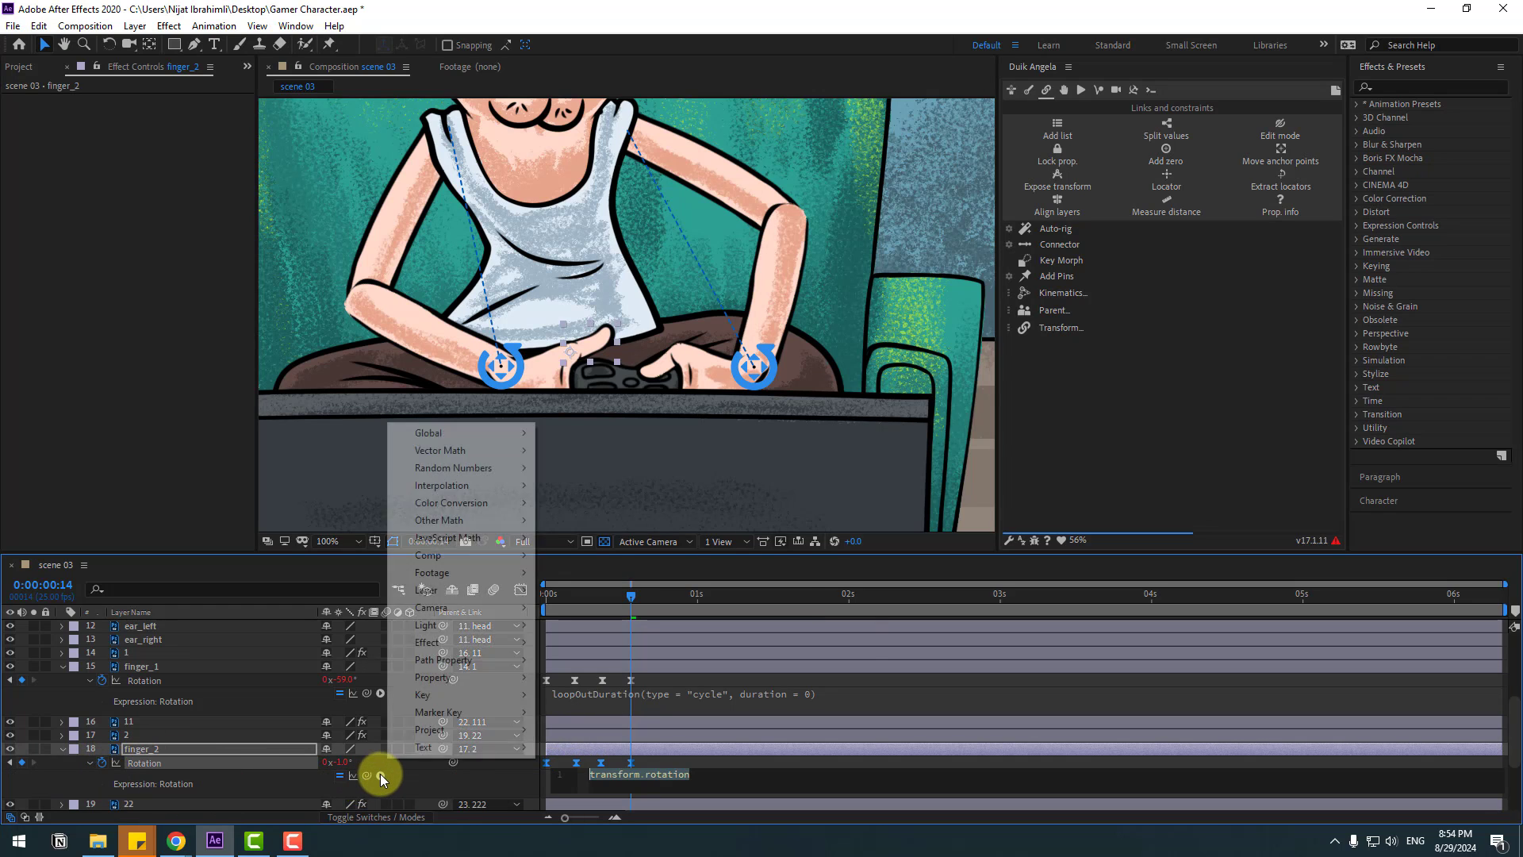
mouse_move(508, 677)
left_click(706, 531)
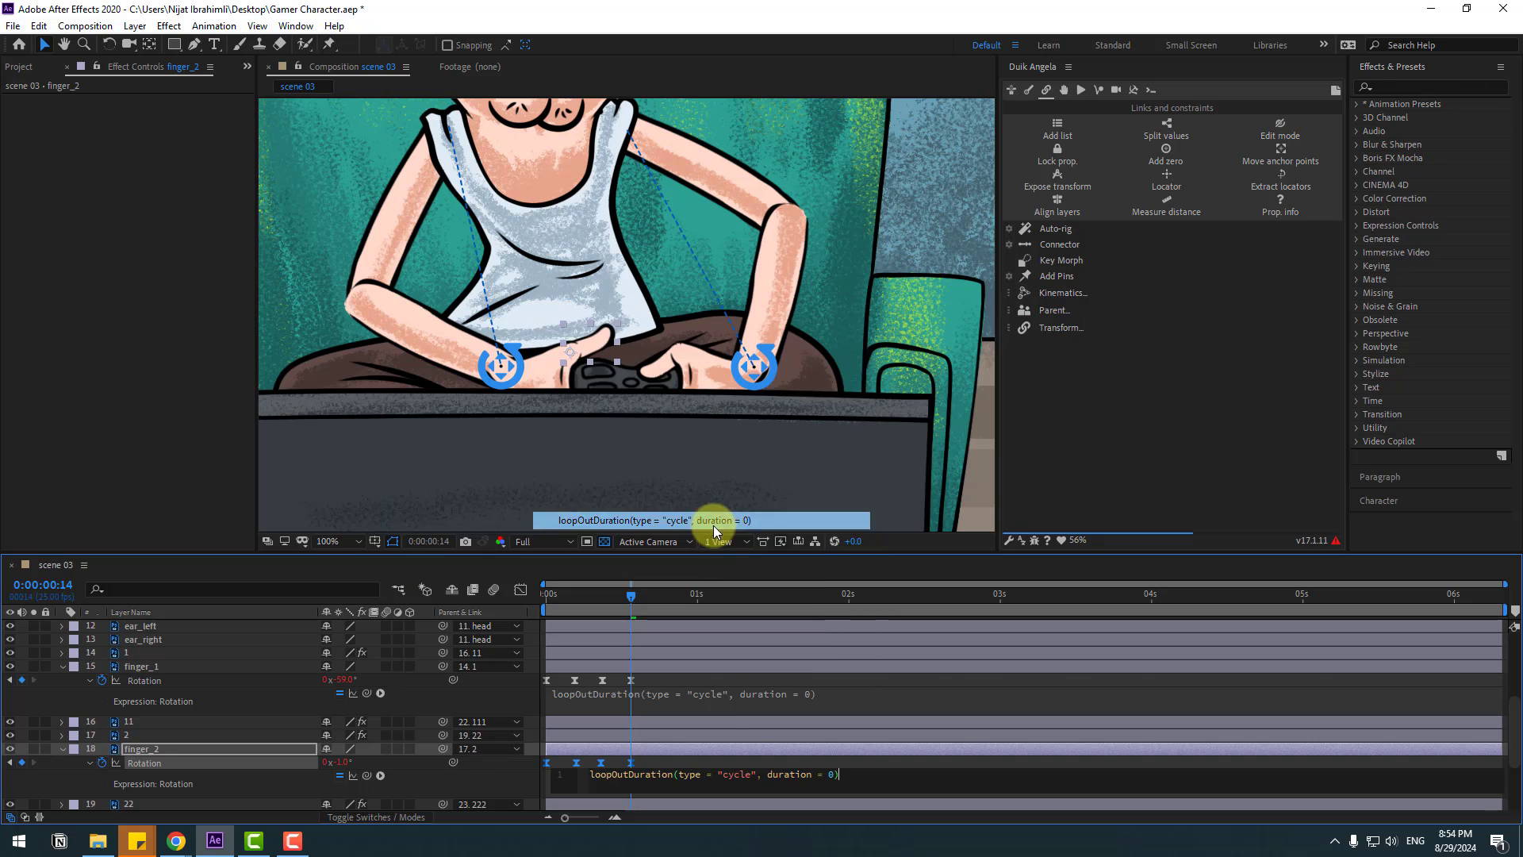
left_click(671, 737)
key("space")
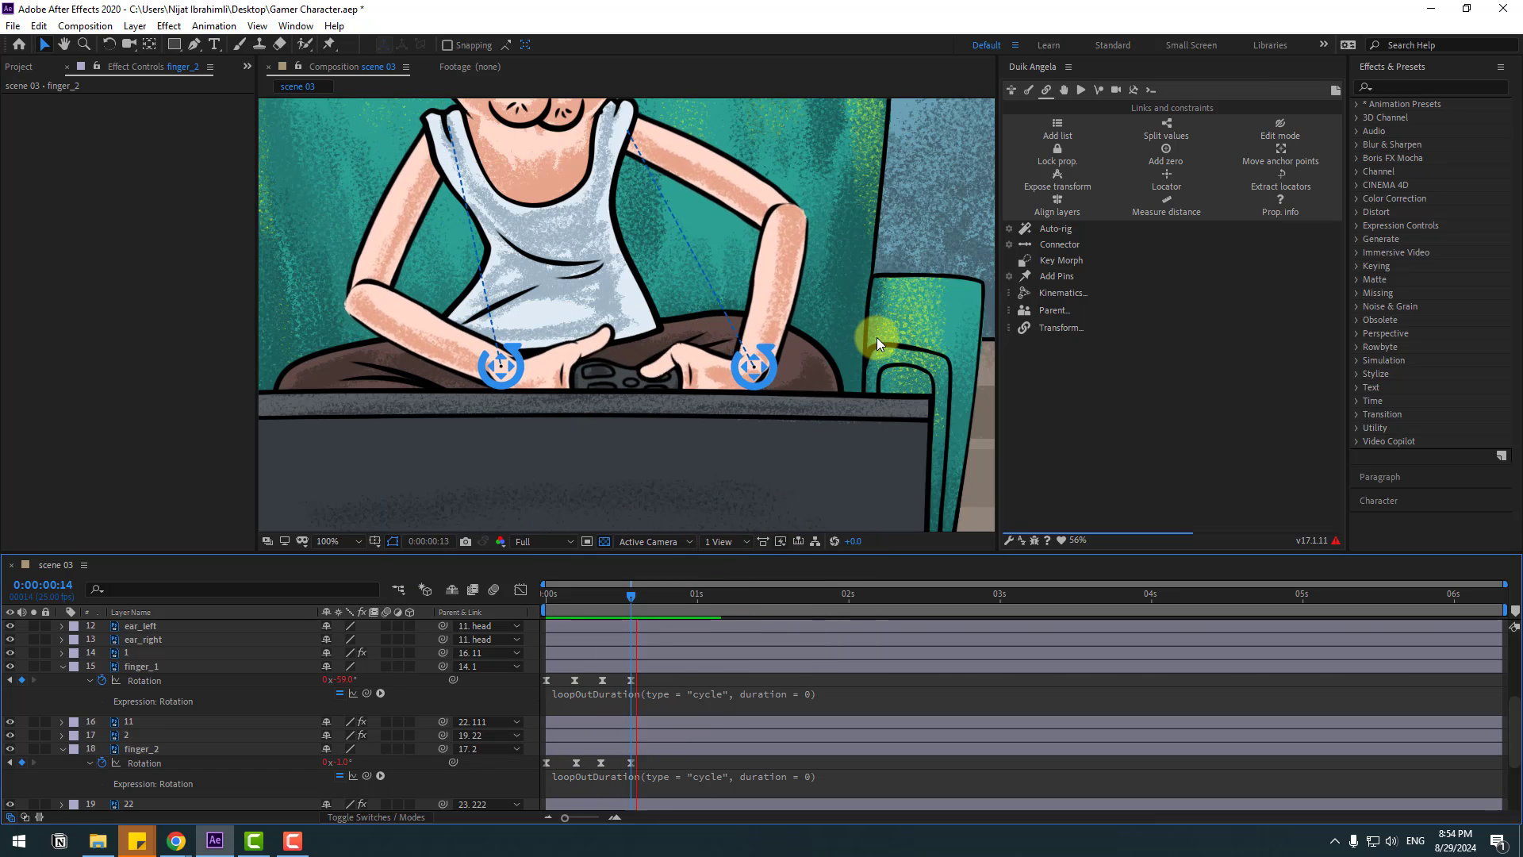
key("comma")
key("comma")
key("comma")
key("comma")
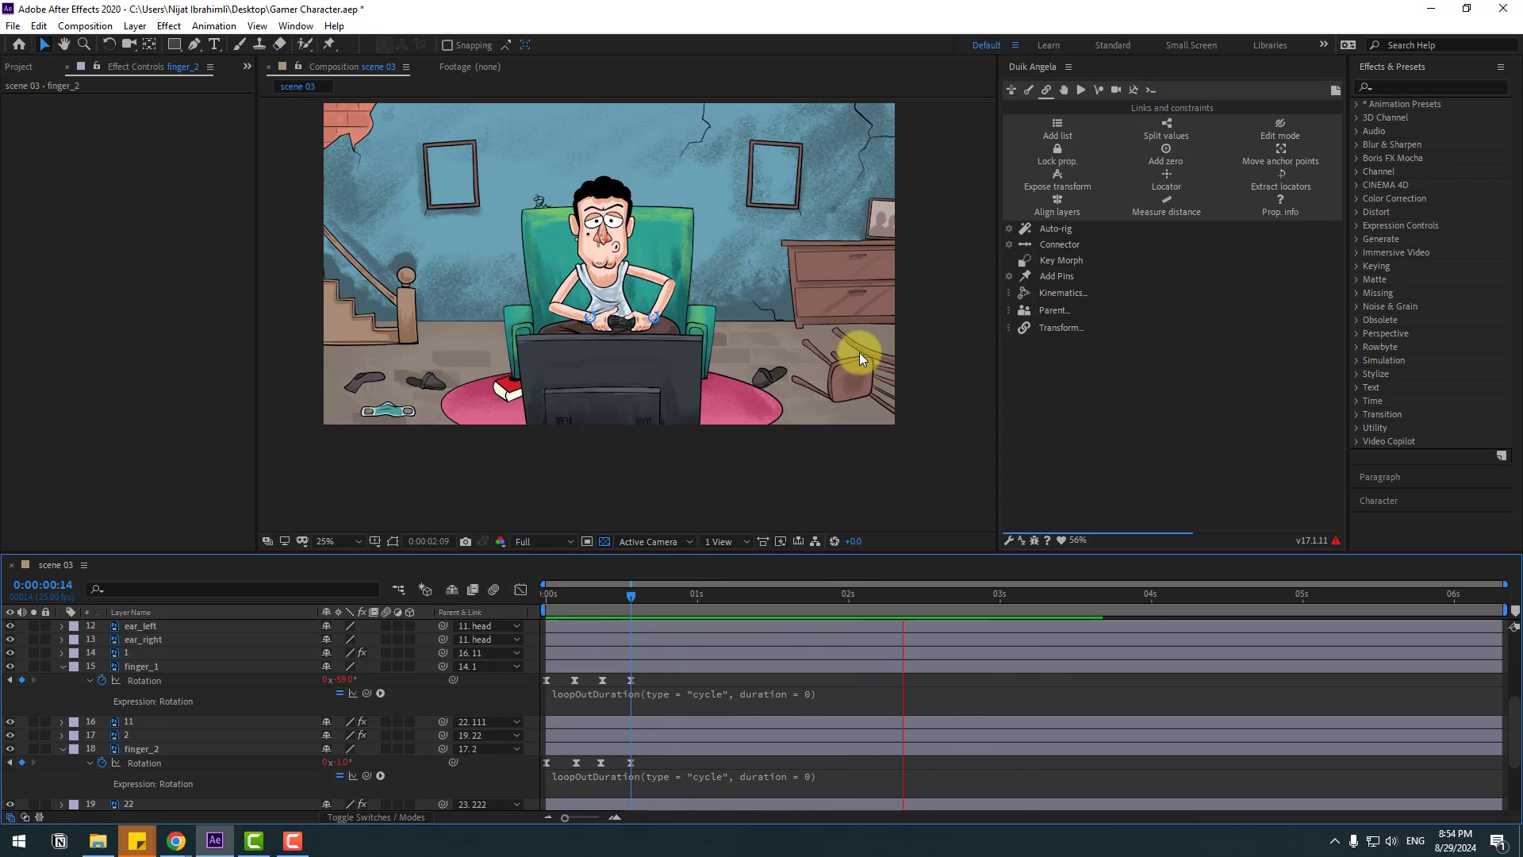
key("space")
Add a Rotation keyframe of 10° to the body layer at 0:00:00:00
left_click_drag(602, 592, 544, 594)
left_click(65, 667)
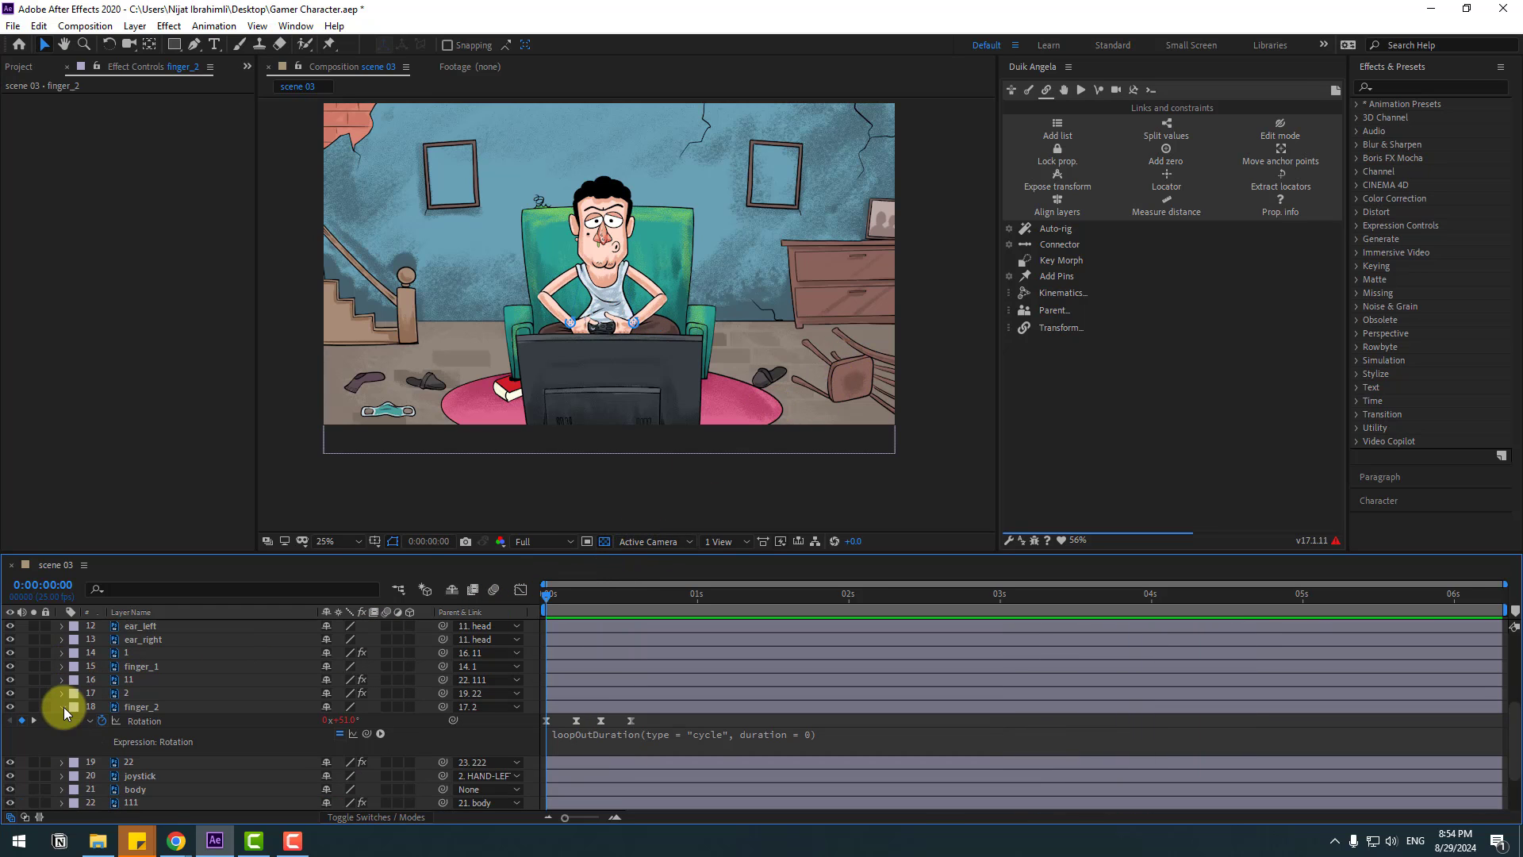
left_click(61, 706)
left_click(141, 750)
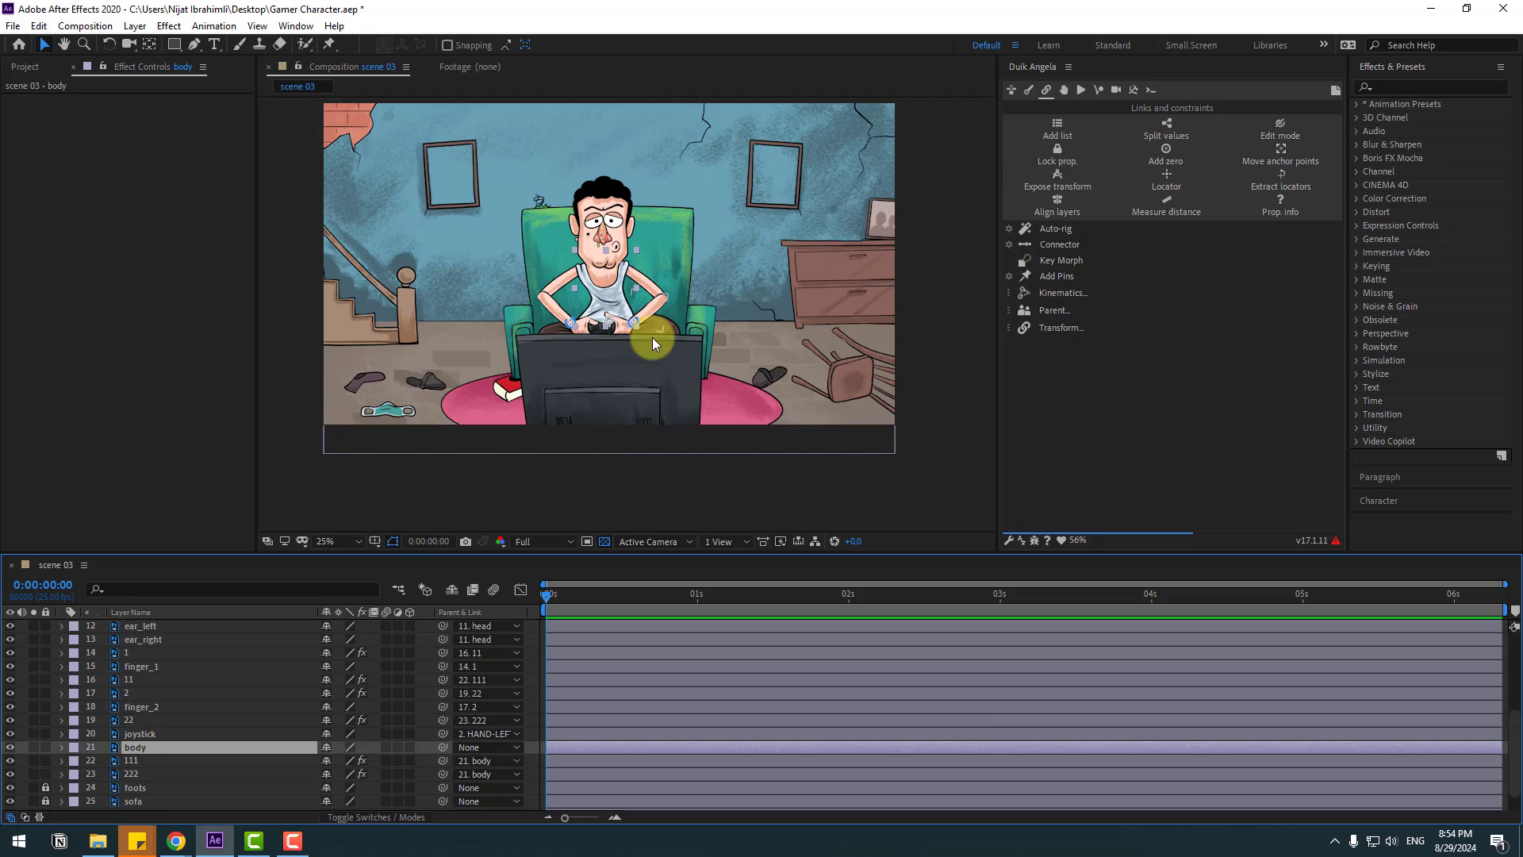
scroll(646, 337, "up", 2)
key("r")
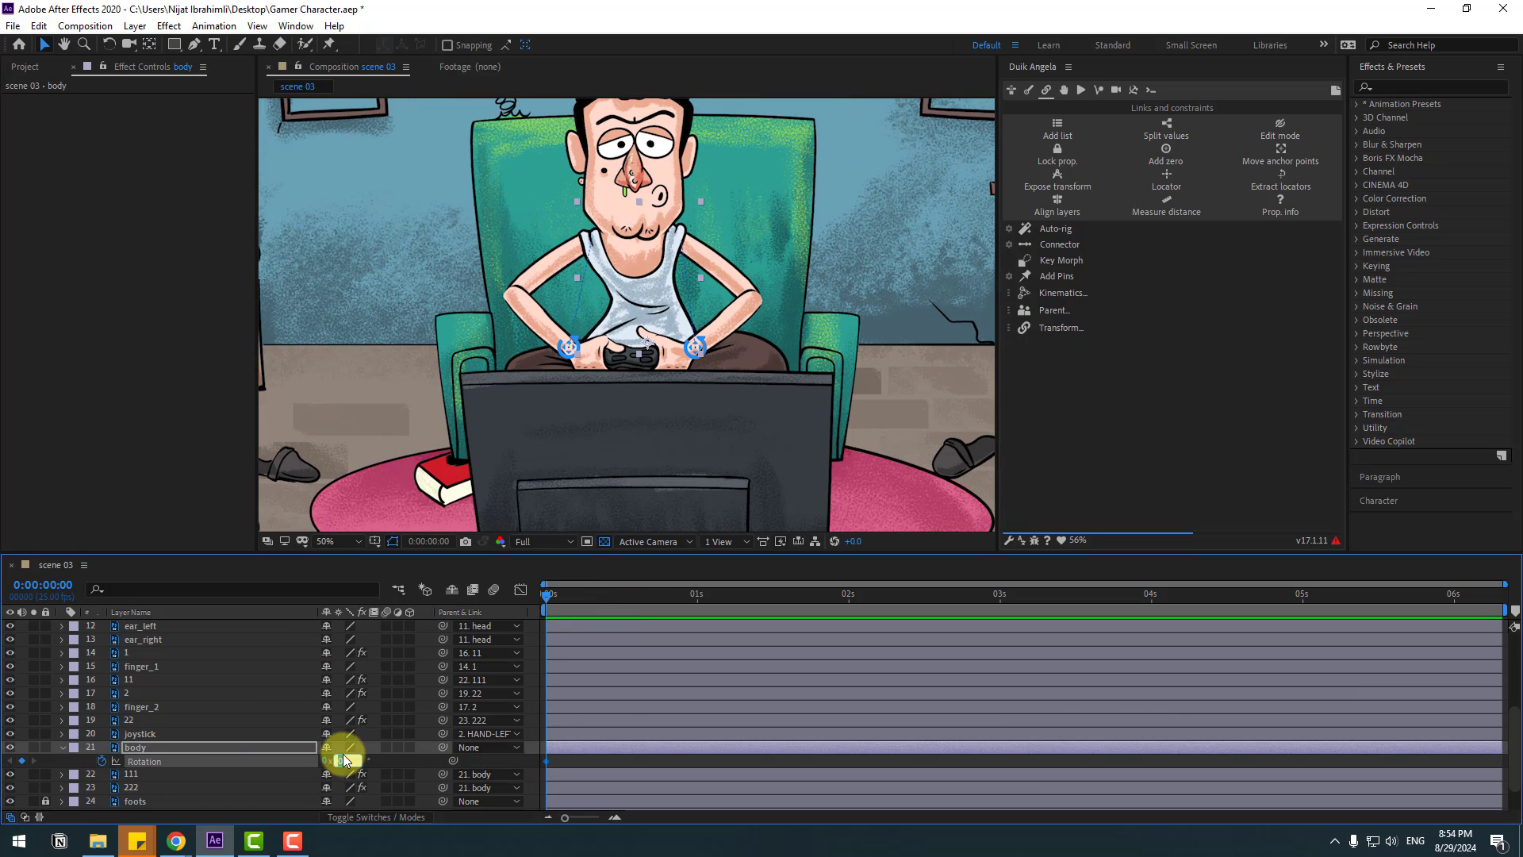
left_click(358, 754)
type("6")
key("Return")
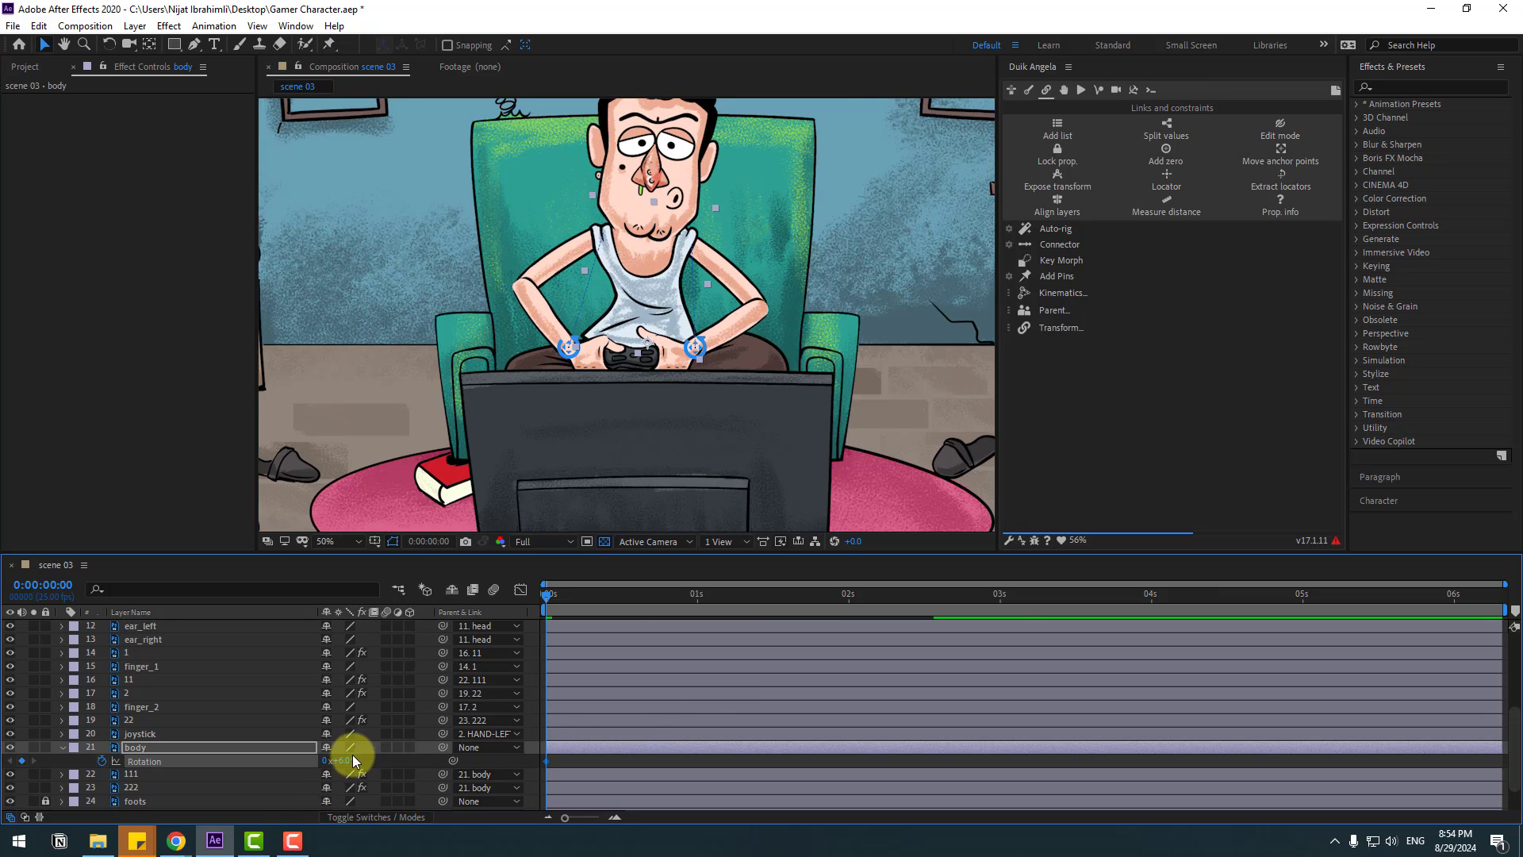
left_click(348, 761)
type("10")
key("Return")
Set body's Rotation to -5° at 0:00:00:10
key("shift+Page_Down")
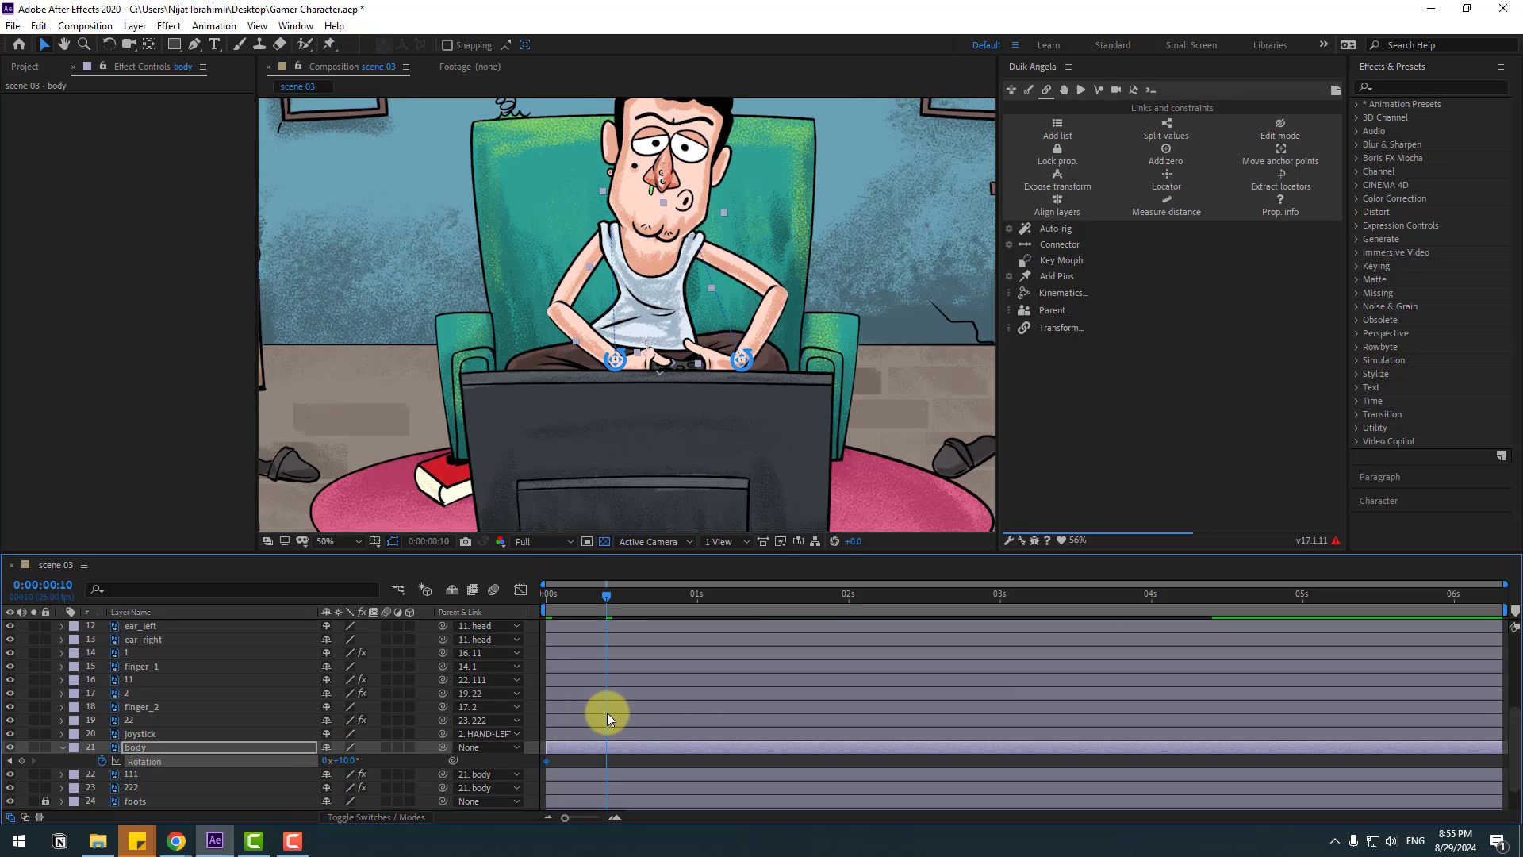
type("-10")
key("Return")
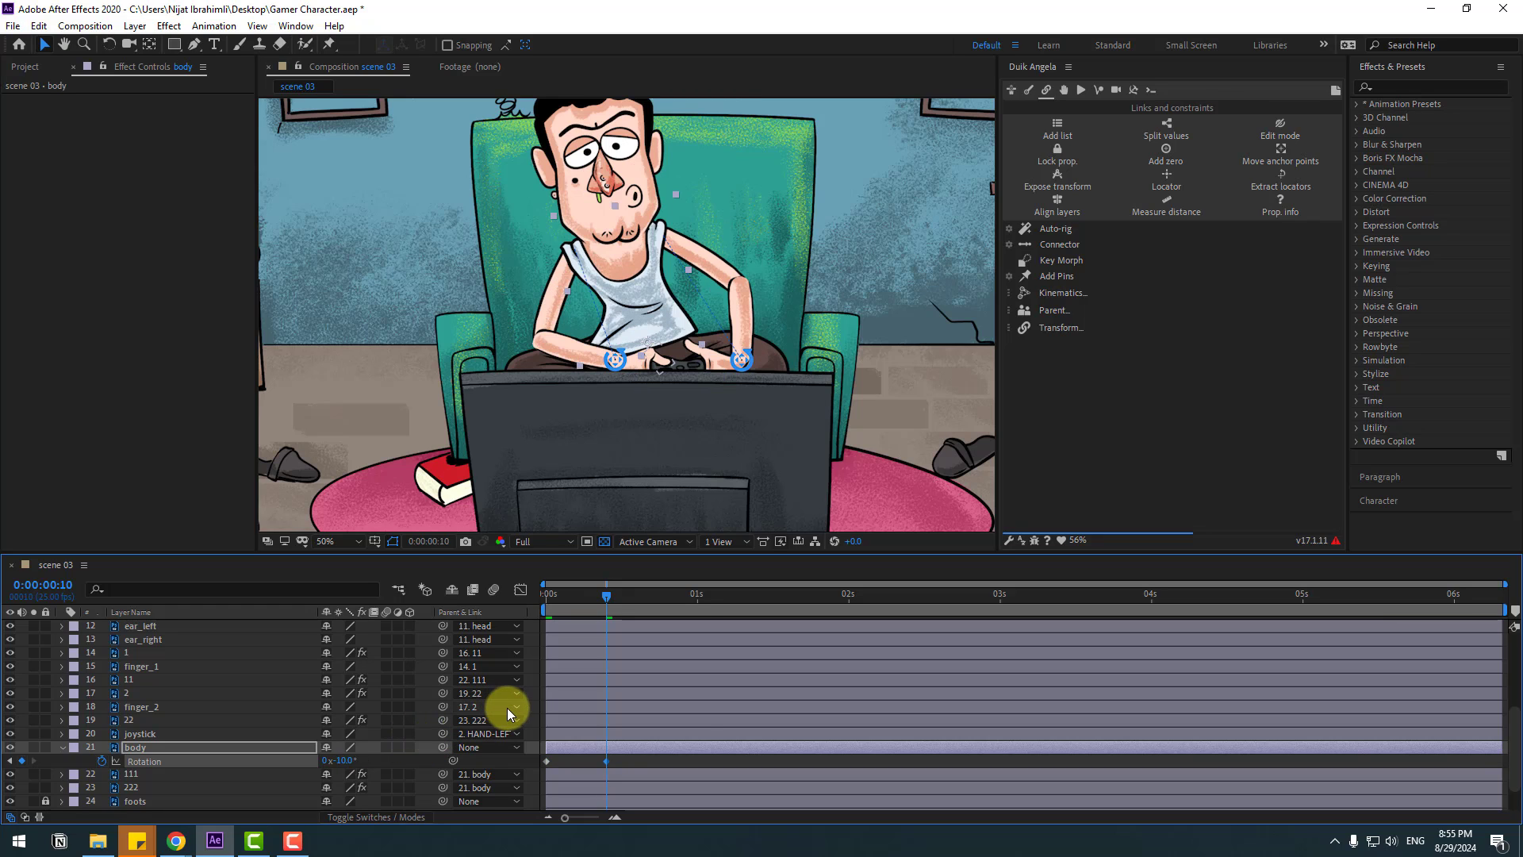
type("-5")
key("Return")
Set body's Rotation to 6° at 0:00:00:20 and -8° at 0:00:01:05
key("shift+Page_Down")
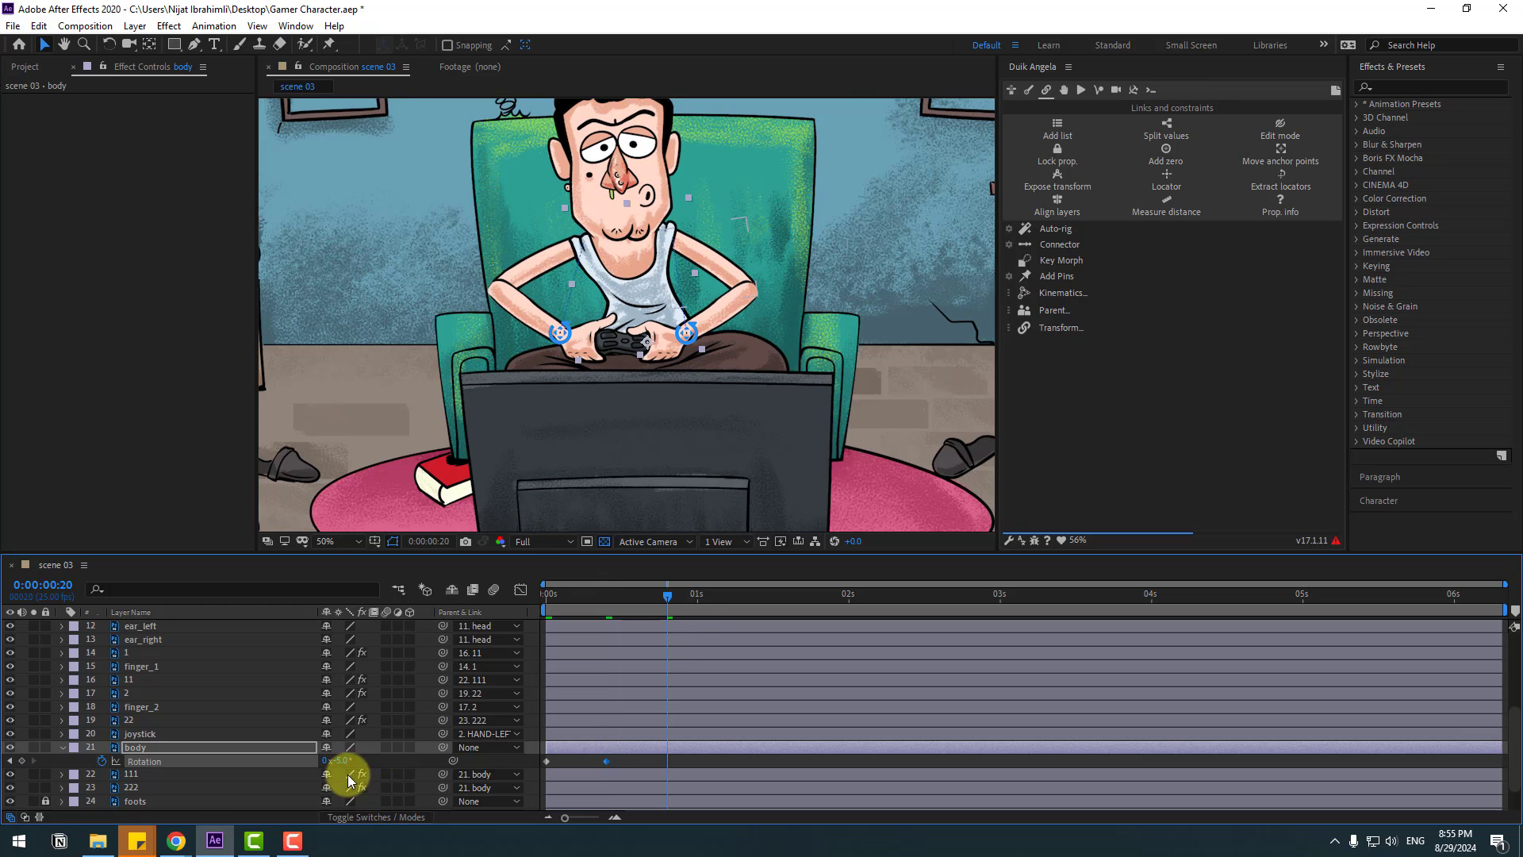
type("6")
key("Return")
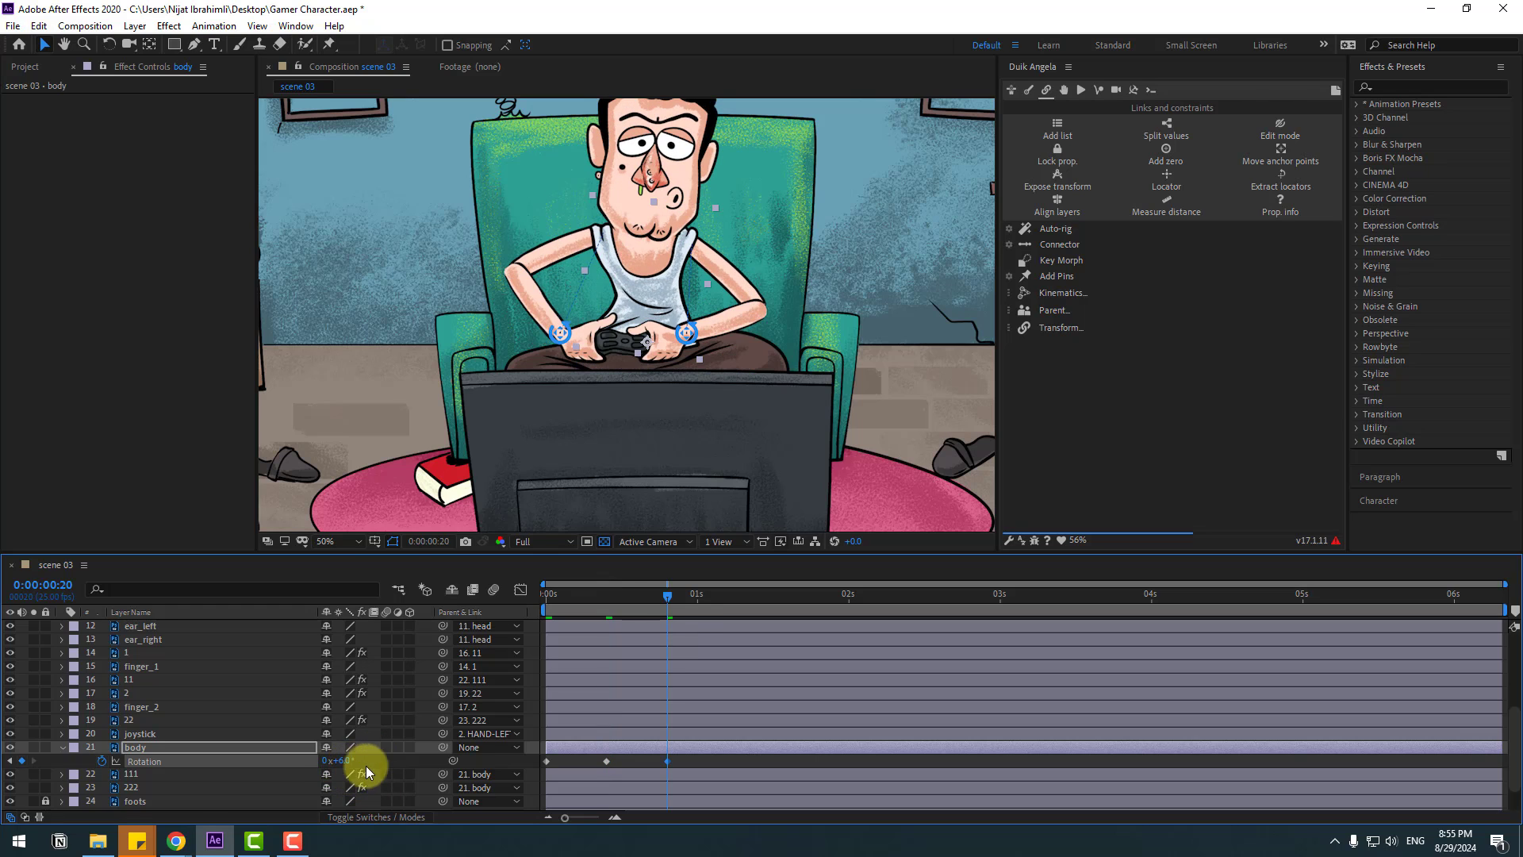
key("shift+Page_Down")
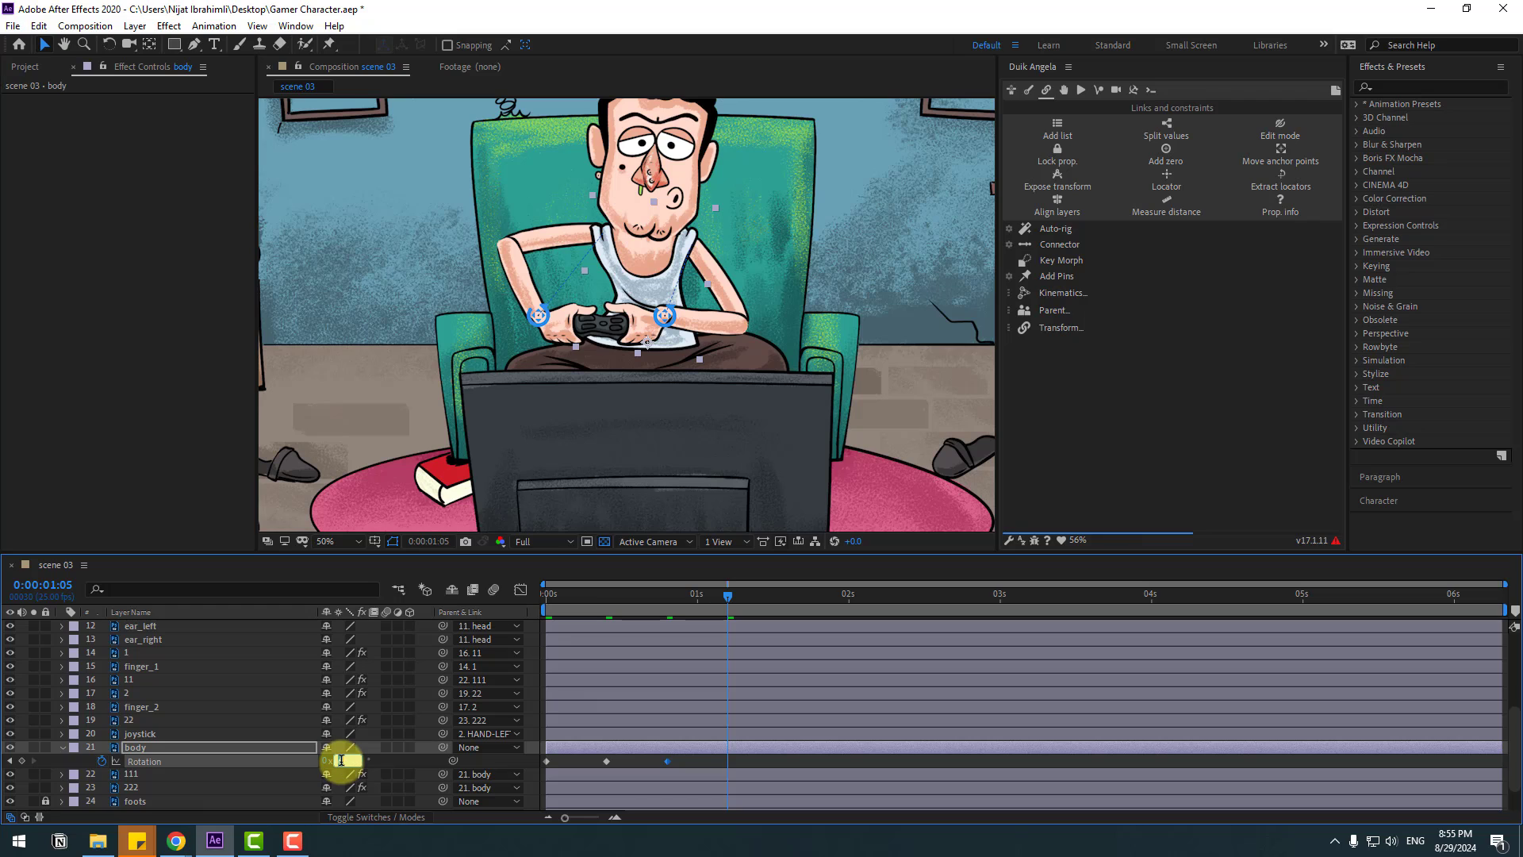
key("Return")
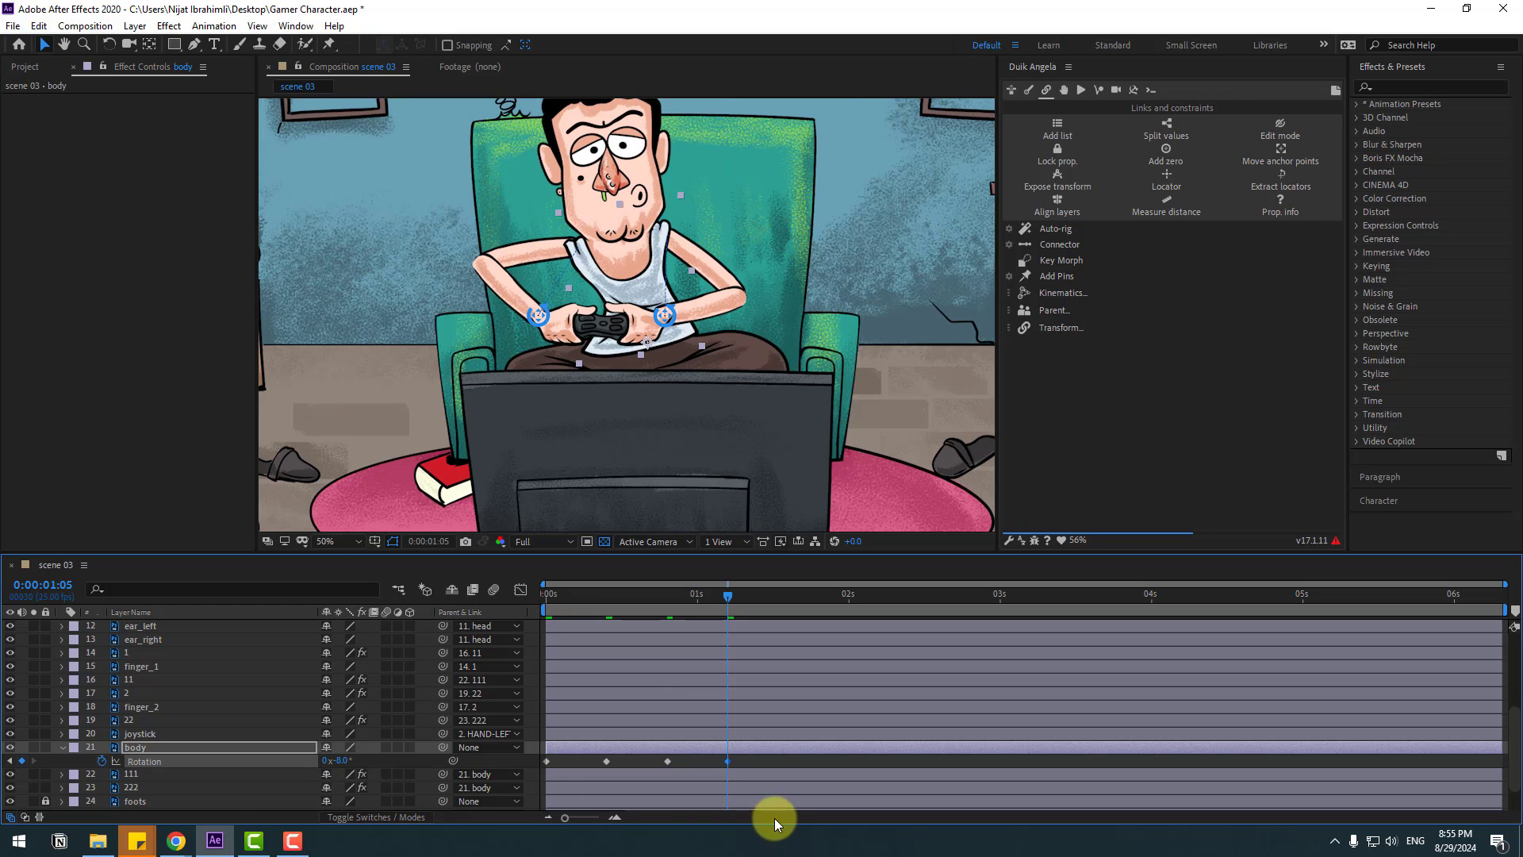
Copy body's four Rotation keyframes and paste them three times at even spacing, with the last set starting at 0:00:04:20
left_click_drag(727, 770, 529, 789)
key("ctrl+v")
left_click_drag(730, 601, 911, 602)
key("ctrl+v")
left_click_drag(1078, 594, 1089, 594)
key("ctrl+v")
left_click_drag(1269, 600, 1273, 598)
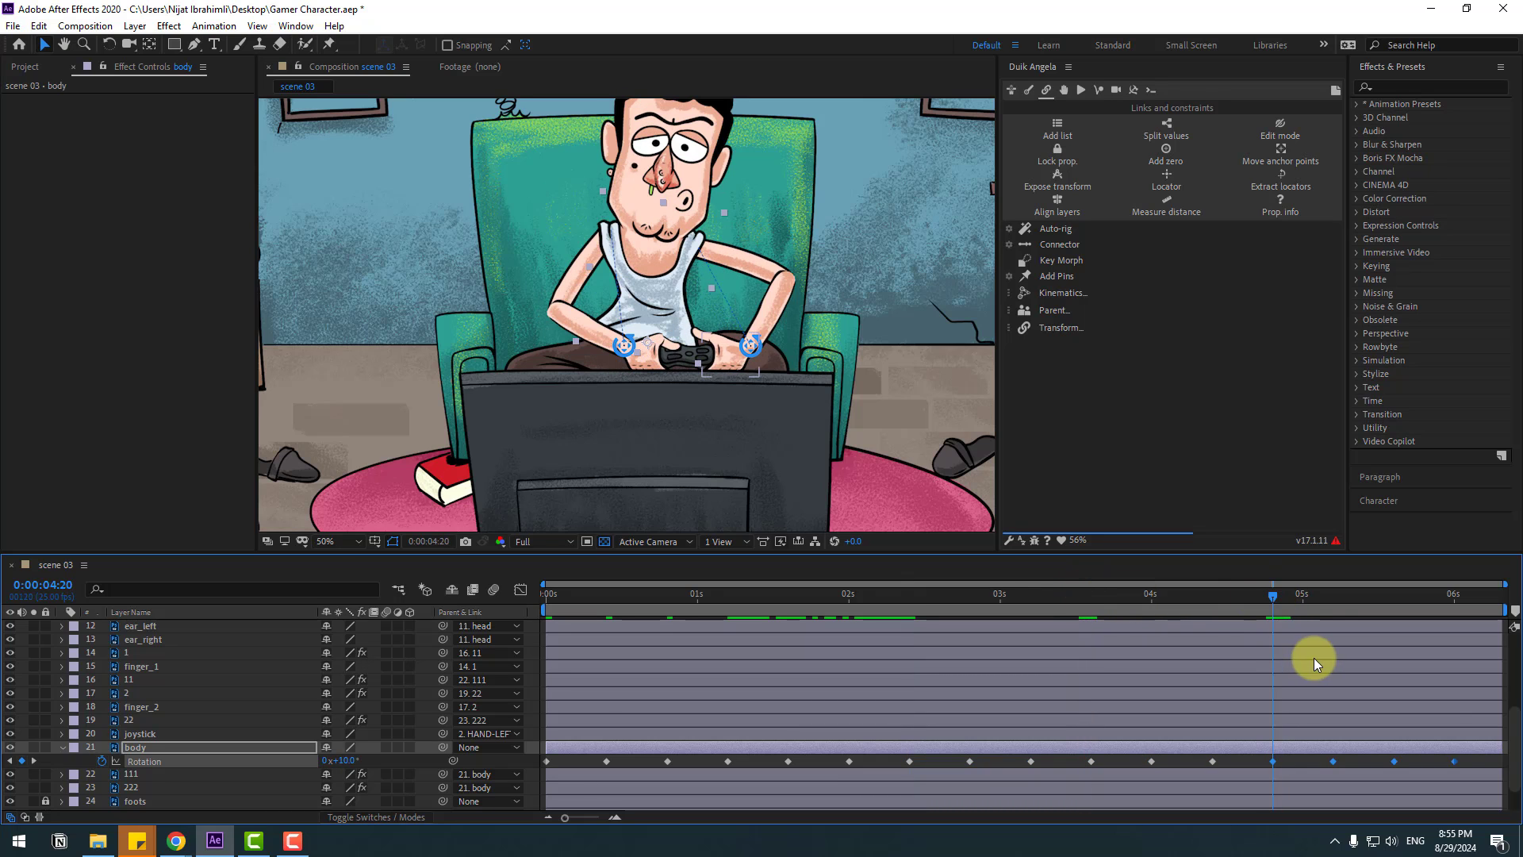
Apply Easy Ease to all of body's Rotation keyframes and save the project
left_click_drag(1458, 761, 533, 775)
right_click(549, 760)
mouse_move(603, 745)
left_click(969, 646)
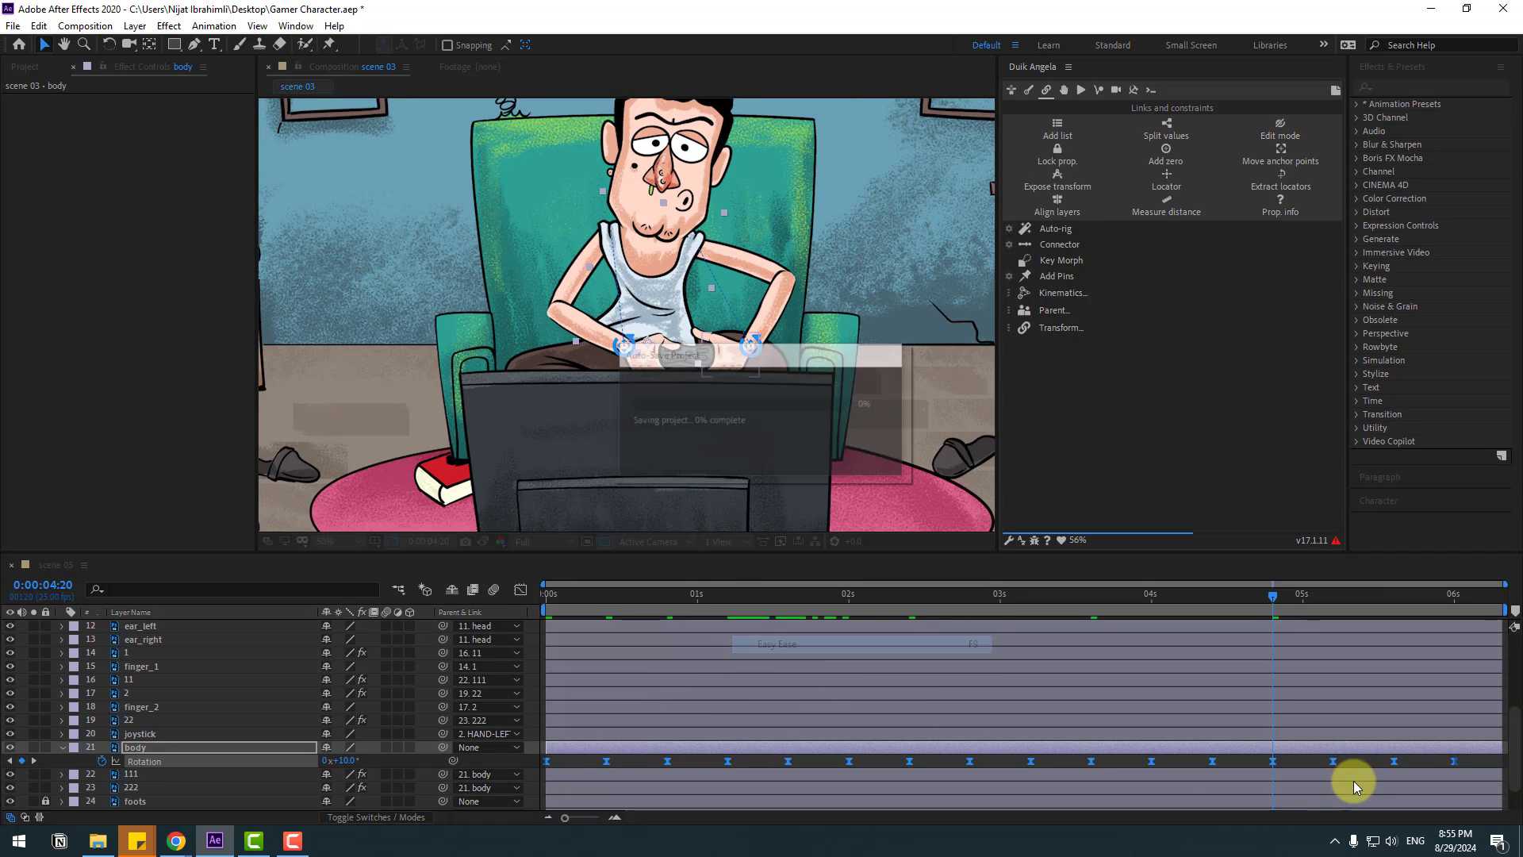
Stretch body's Rotation keyframes proportionally so the last one lands at 0:00:06:07, and preview the sway
left_click_drag(1454, 762, 1495, 762)
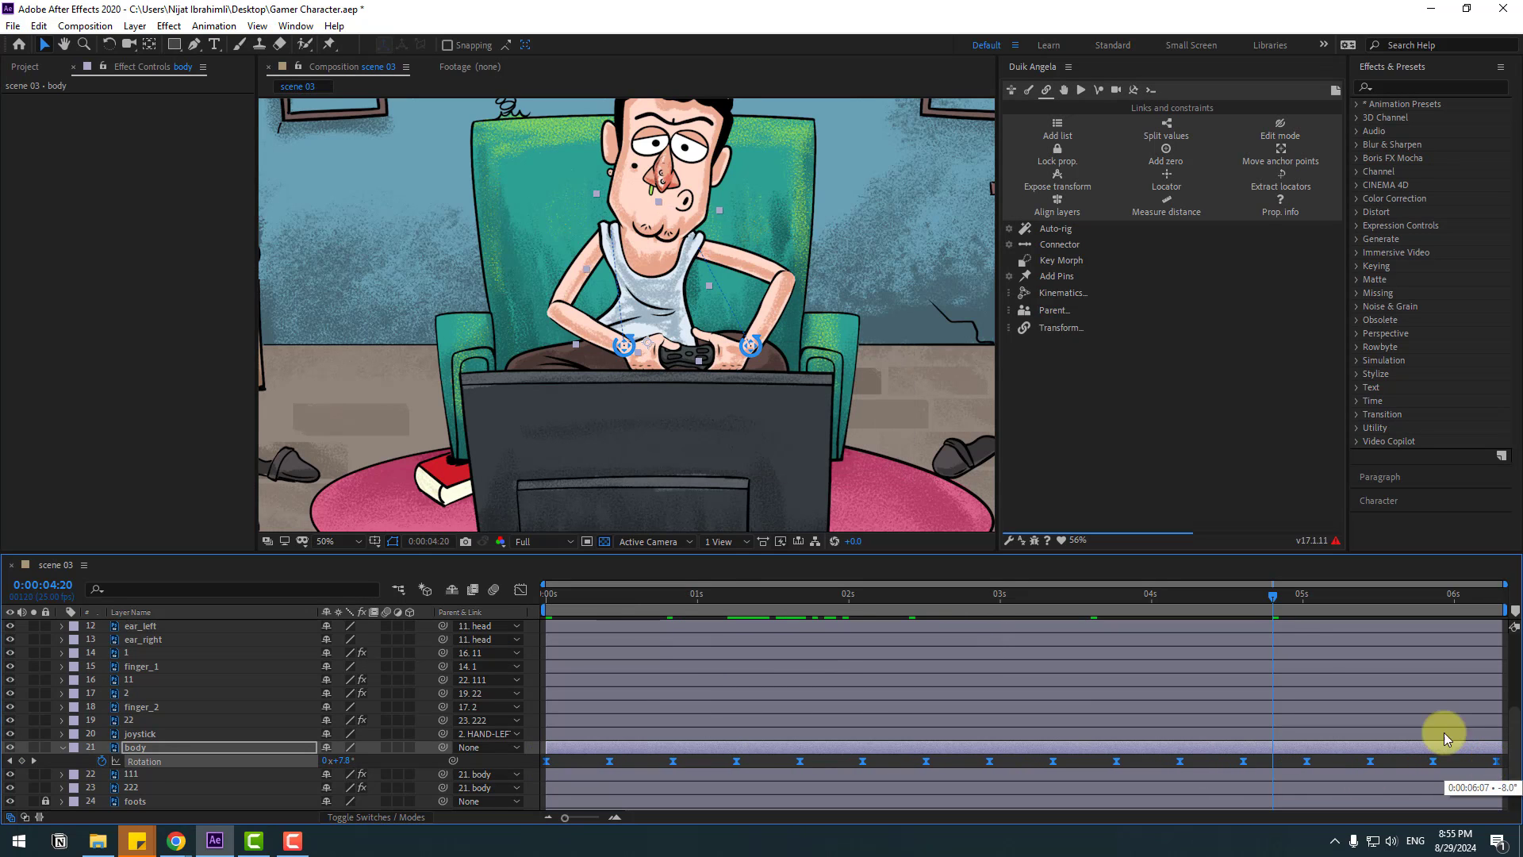
scroll(916, 391, "down", 2)
scroll(920, 390, "up", 2)
key("space")
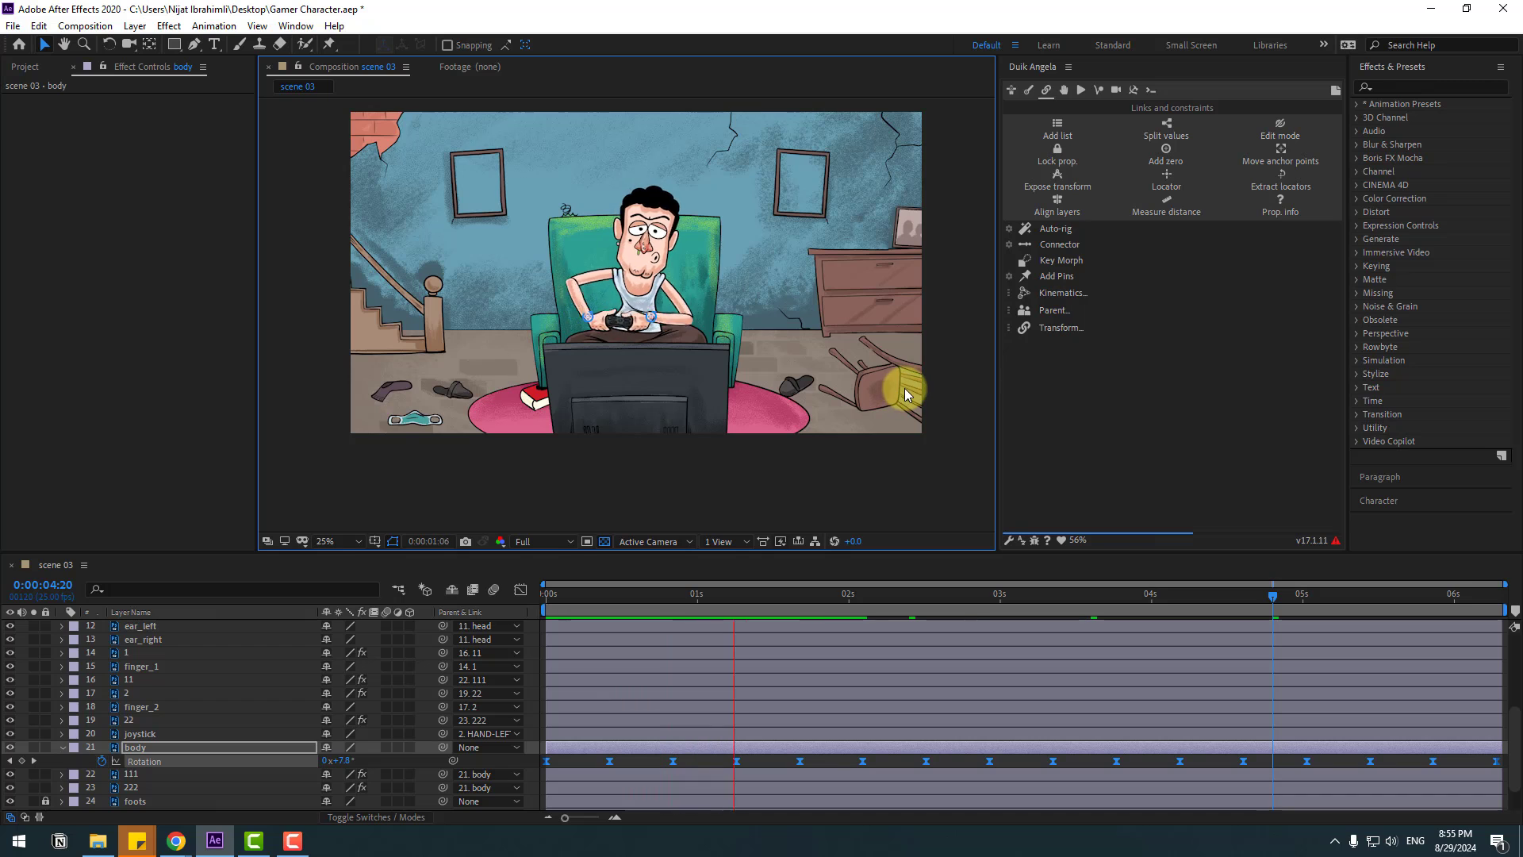
scroll(772, 421, "up", 2)
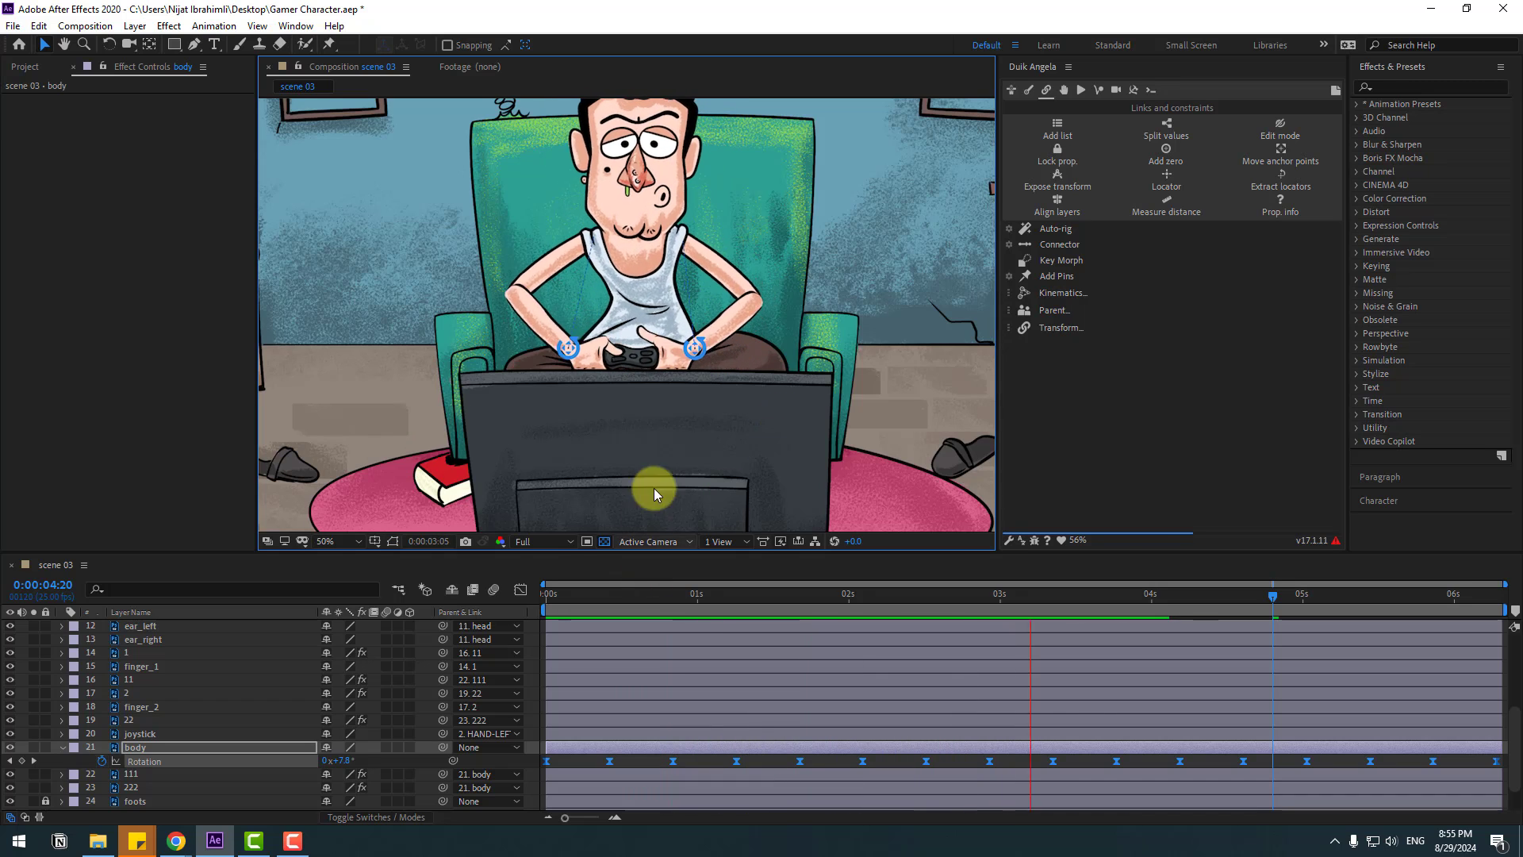
Keyframe body's Position at 0:00:00:00 and lower the body to 1441.0, 1112.0 at 0:00:00:05
mouse_move(596, 615)
left_mouse_down()
mouse_move(533, 606)
mouse_move(576, 609)
left_mouse_up()
left_click(621, 758)
left_click(132, 748)
key("shift+p")
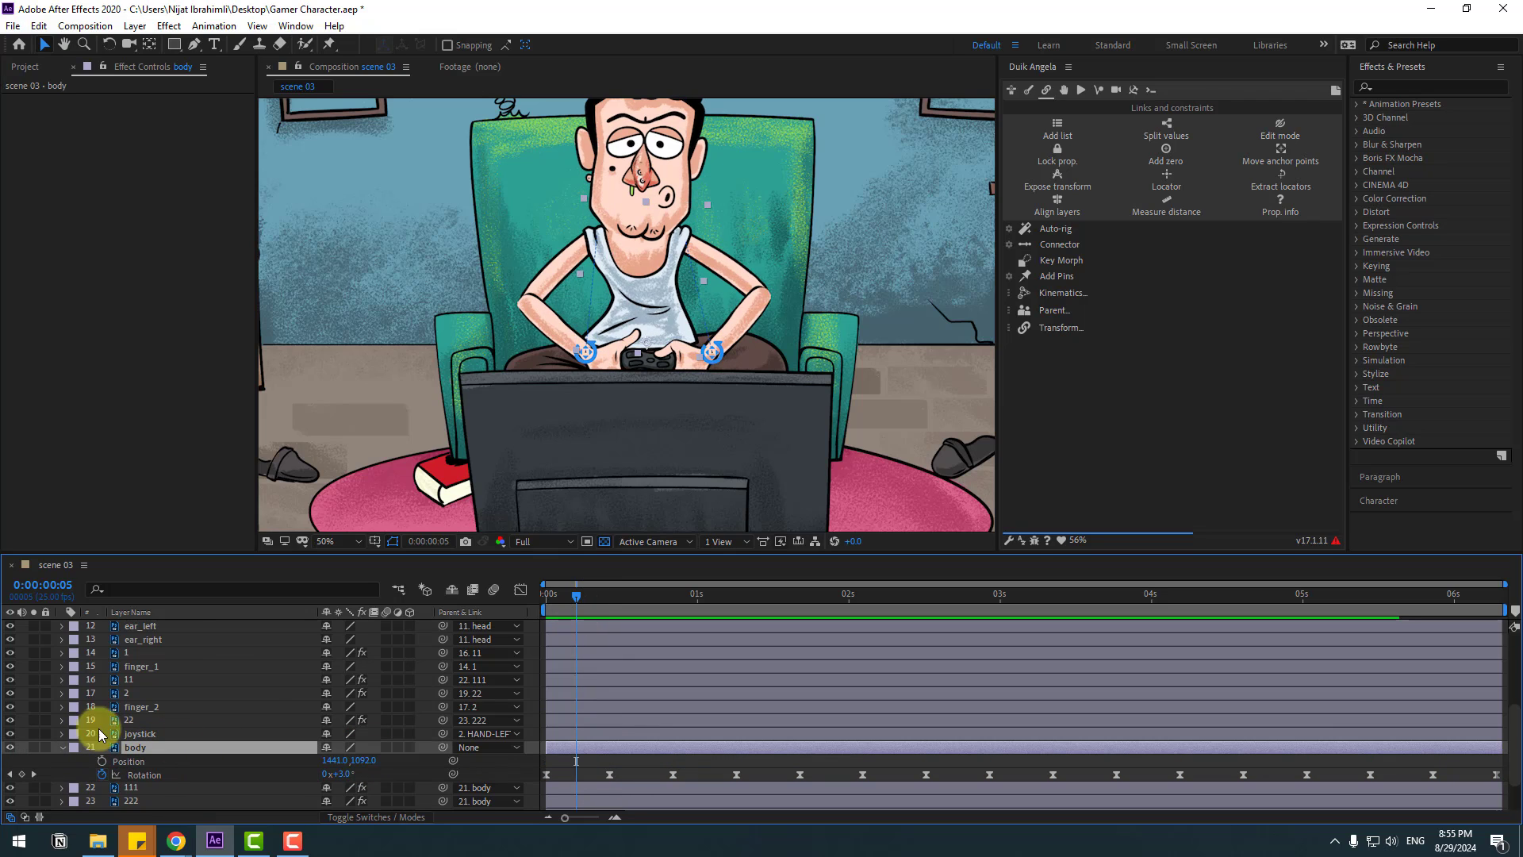
mouse_move(573, 601)
left_mouse_down()
mouse_move(541, 593)
mouse_move(578, 598)
left_mouse_up()
left_click(102, 762)
left_click(561, 623)
key("Down")
key("Down")
key("Down")
key("Down")
key("Down")
key("Down")
key("Down")
key("Down")
key("Down")
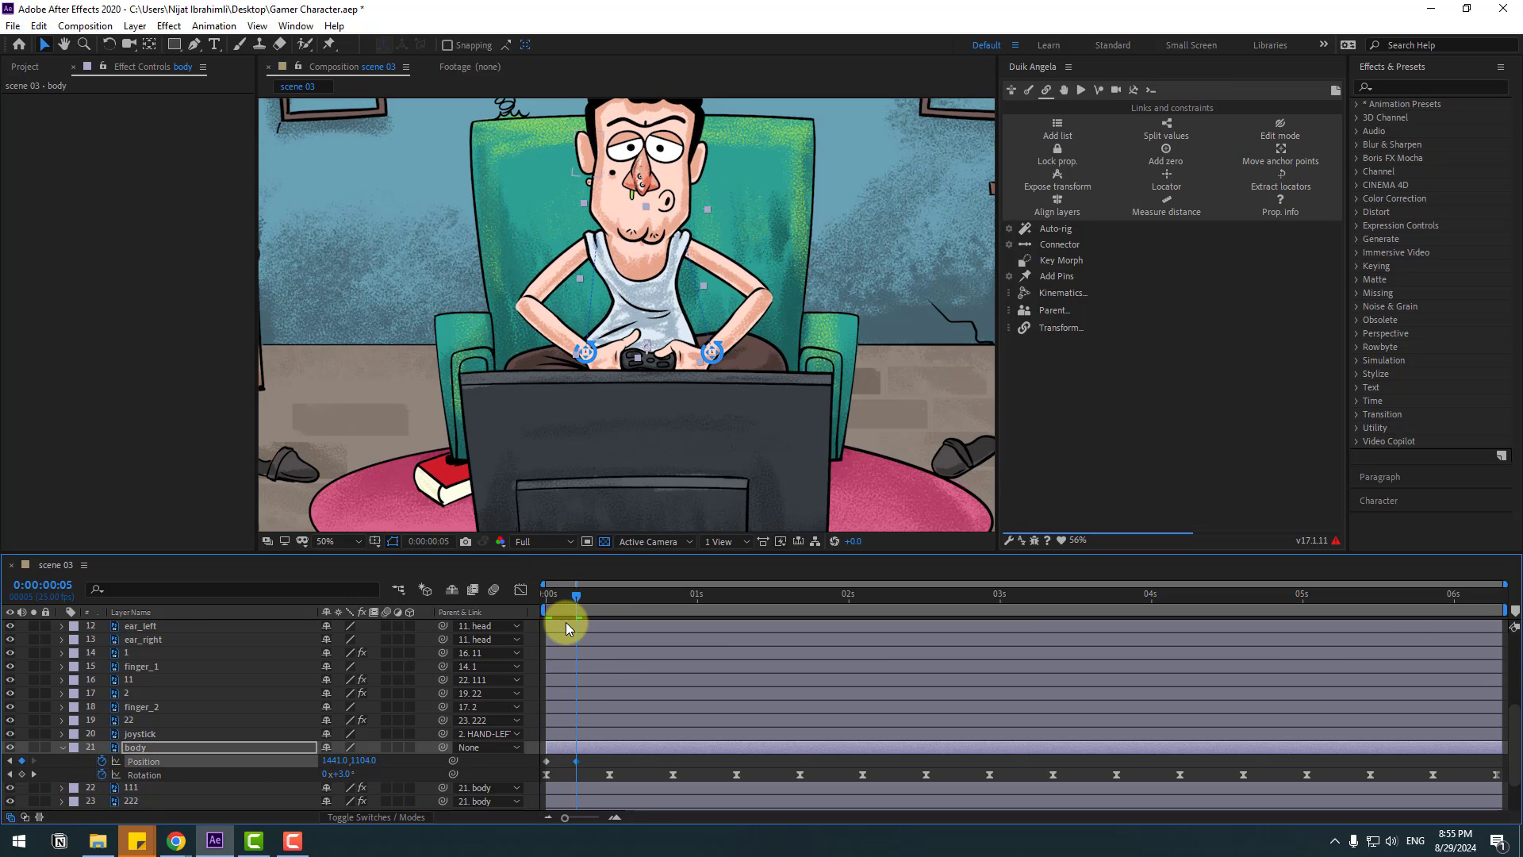
Paste body's starting Position keyframe at 0:00:00:11, apply Easy Ease to the Position keyframes and preview the dip
left_click_drag(582, 593, 611, 593)
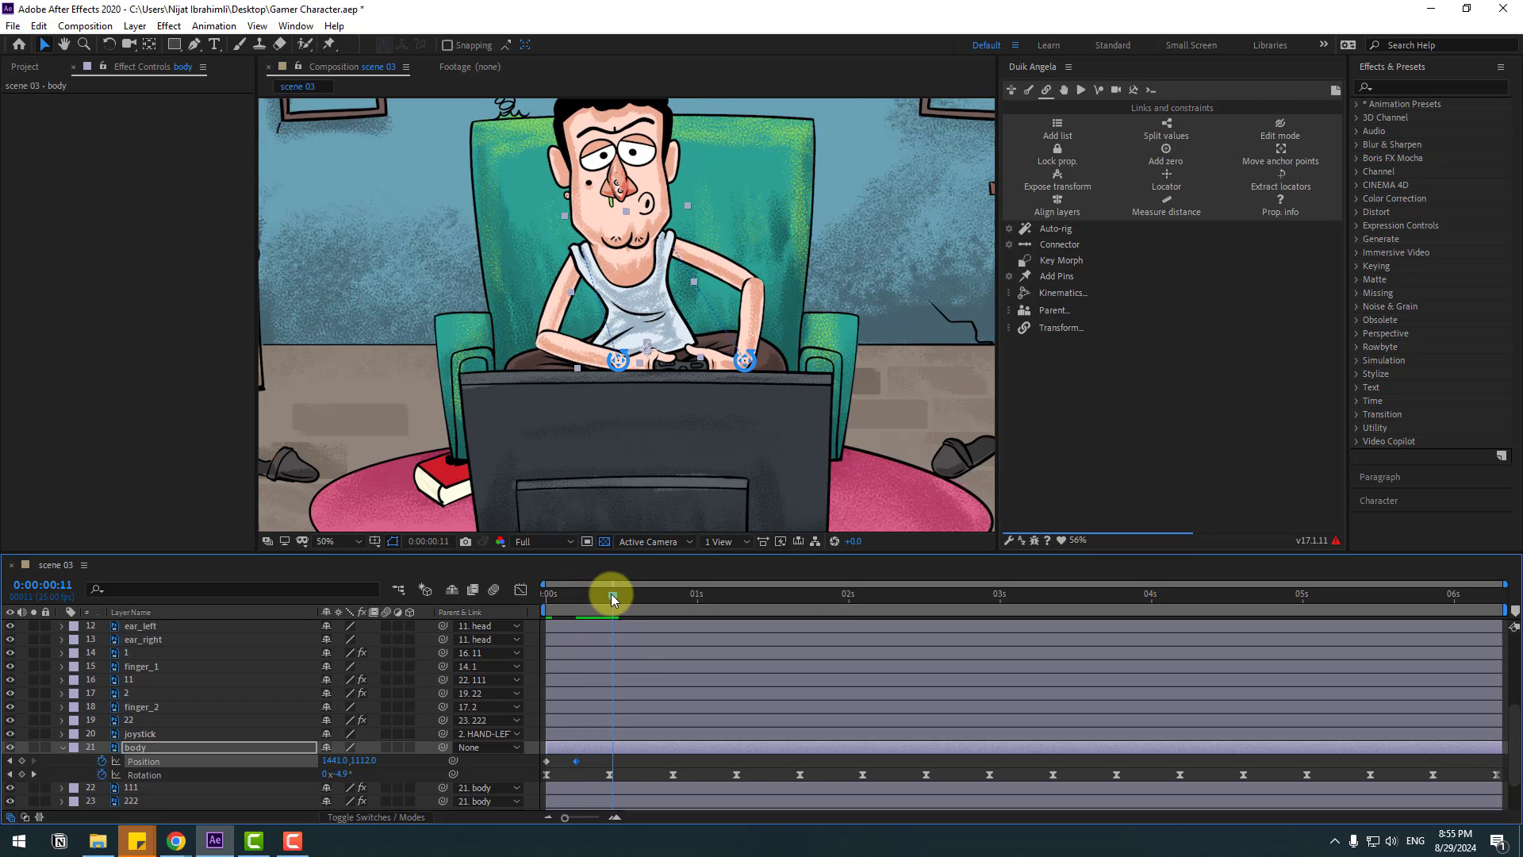
key("ctrl+v")
right_click(544, 764)
mouse_move(634, 839)
left_click(802, 649)
key("space")
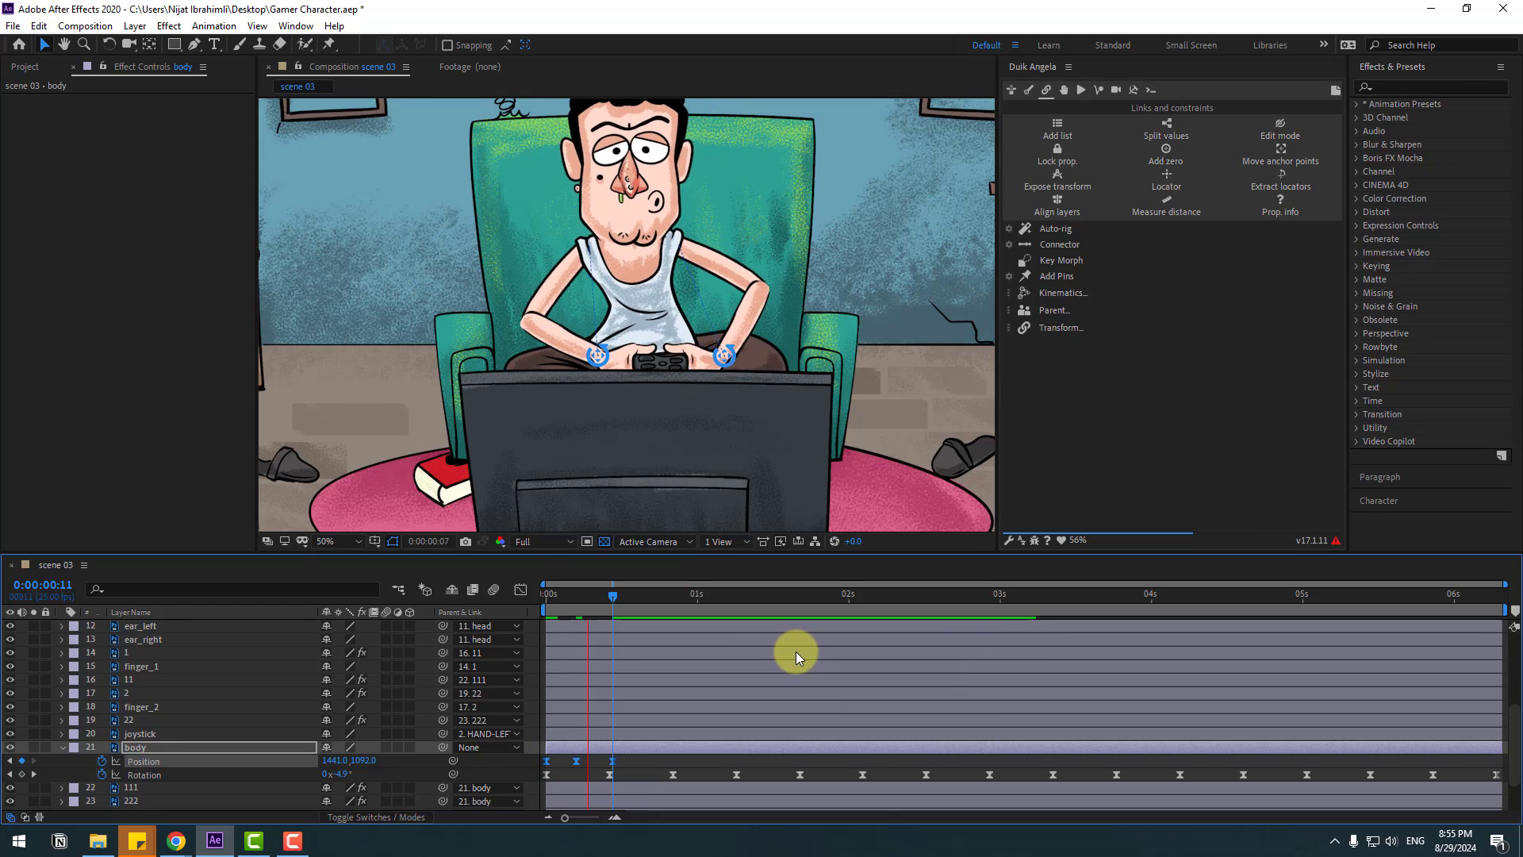
key("space")
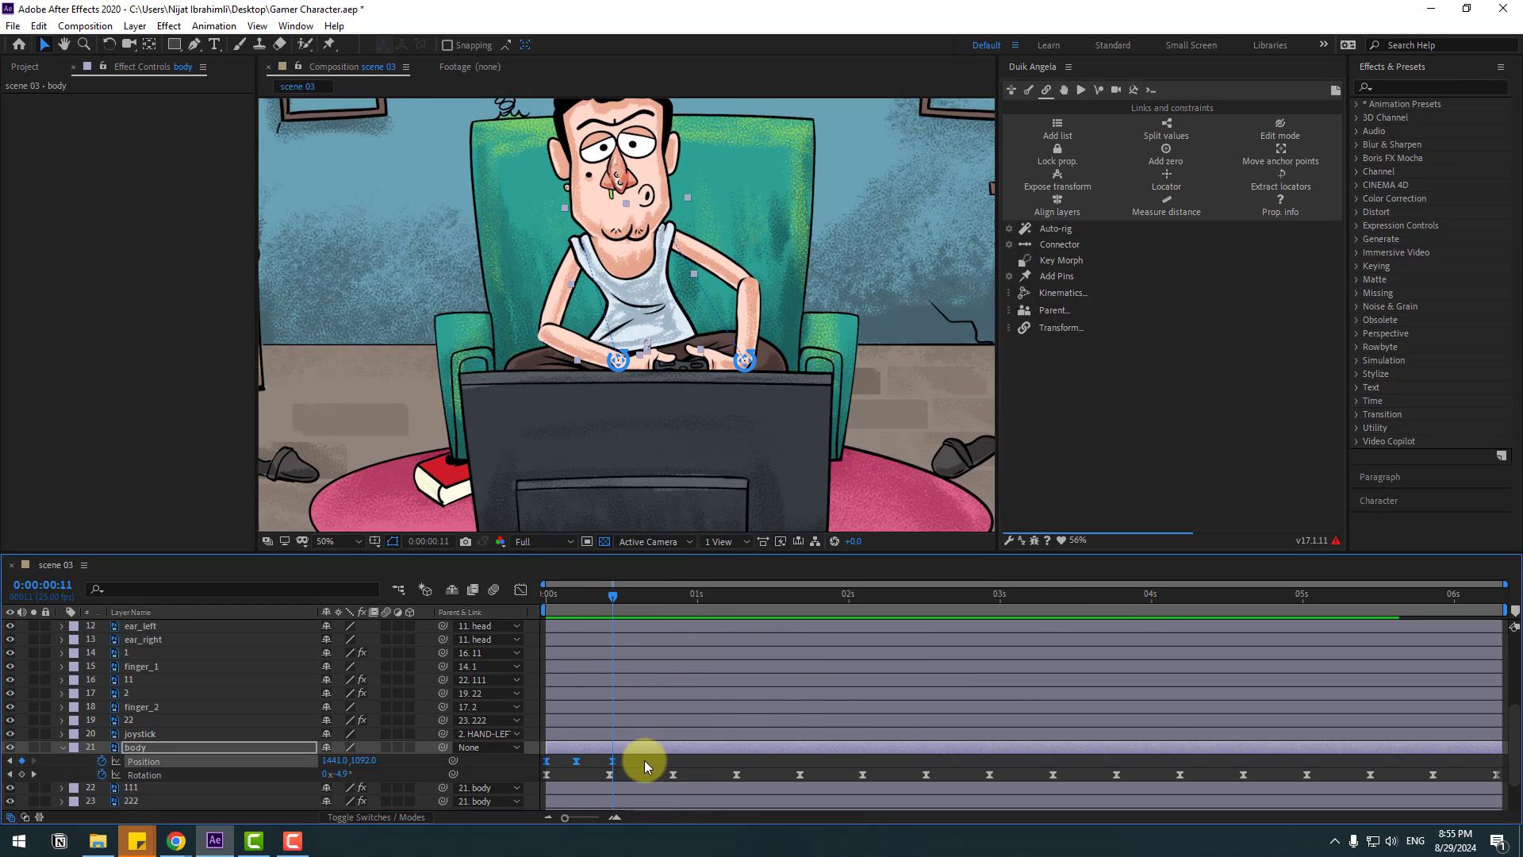
Copy body's three Position keyframes and paste them five times, from 0:00:01:06 and 0:00:02:13 through 0:00:05:21, and preview
left_click_drag(639, 765, 519, 750)
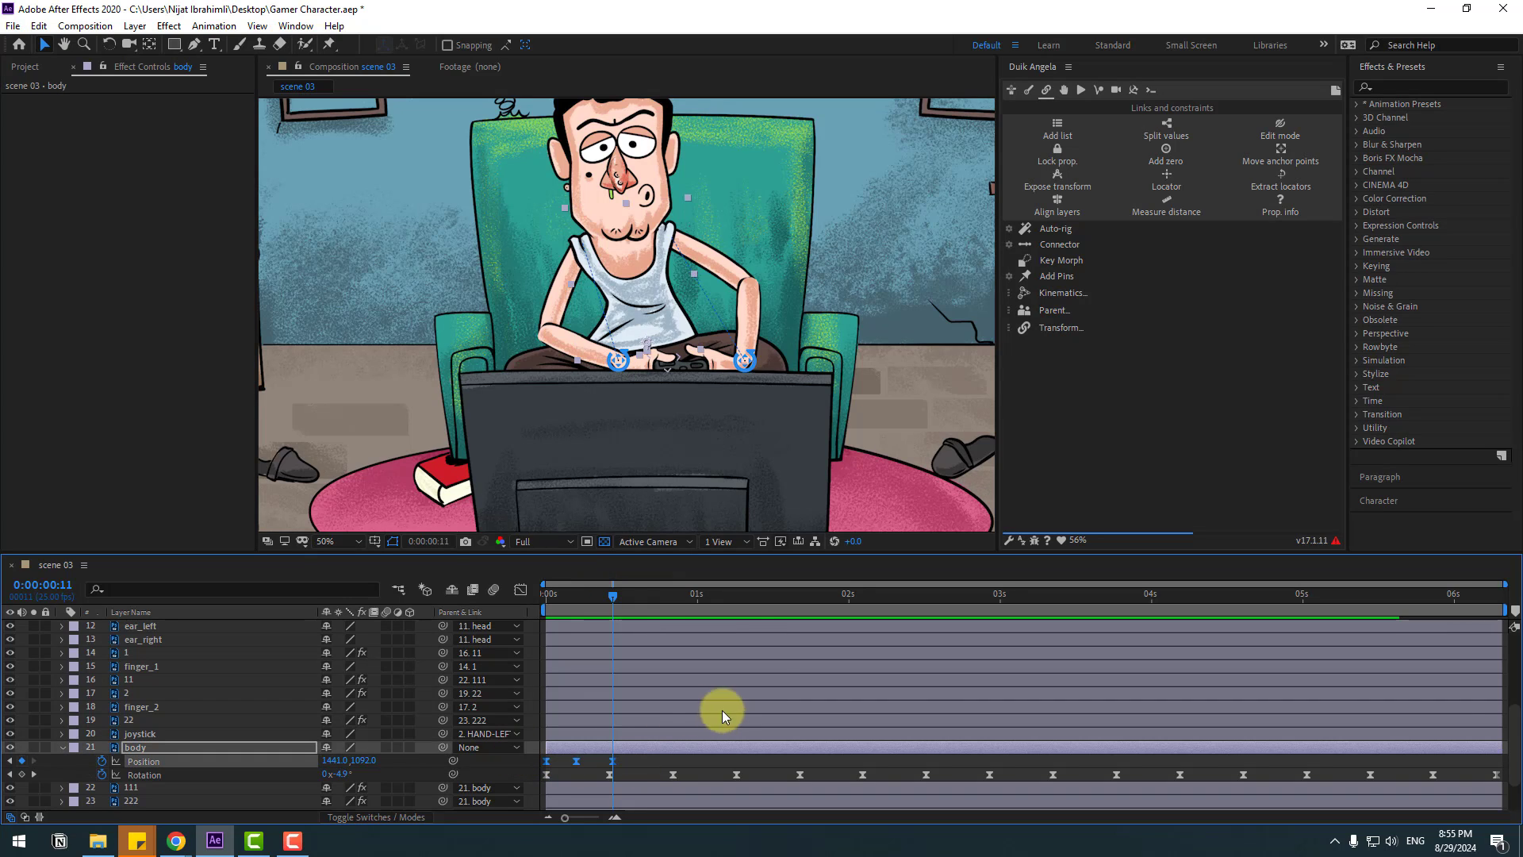
left_click(731, 599)
key("ctrl+v")
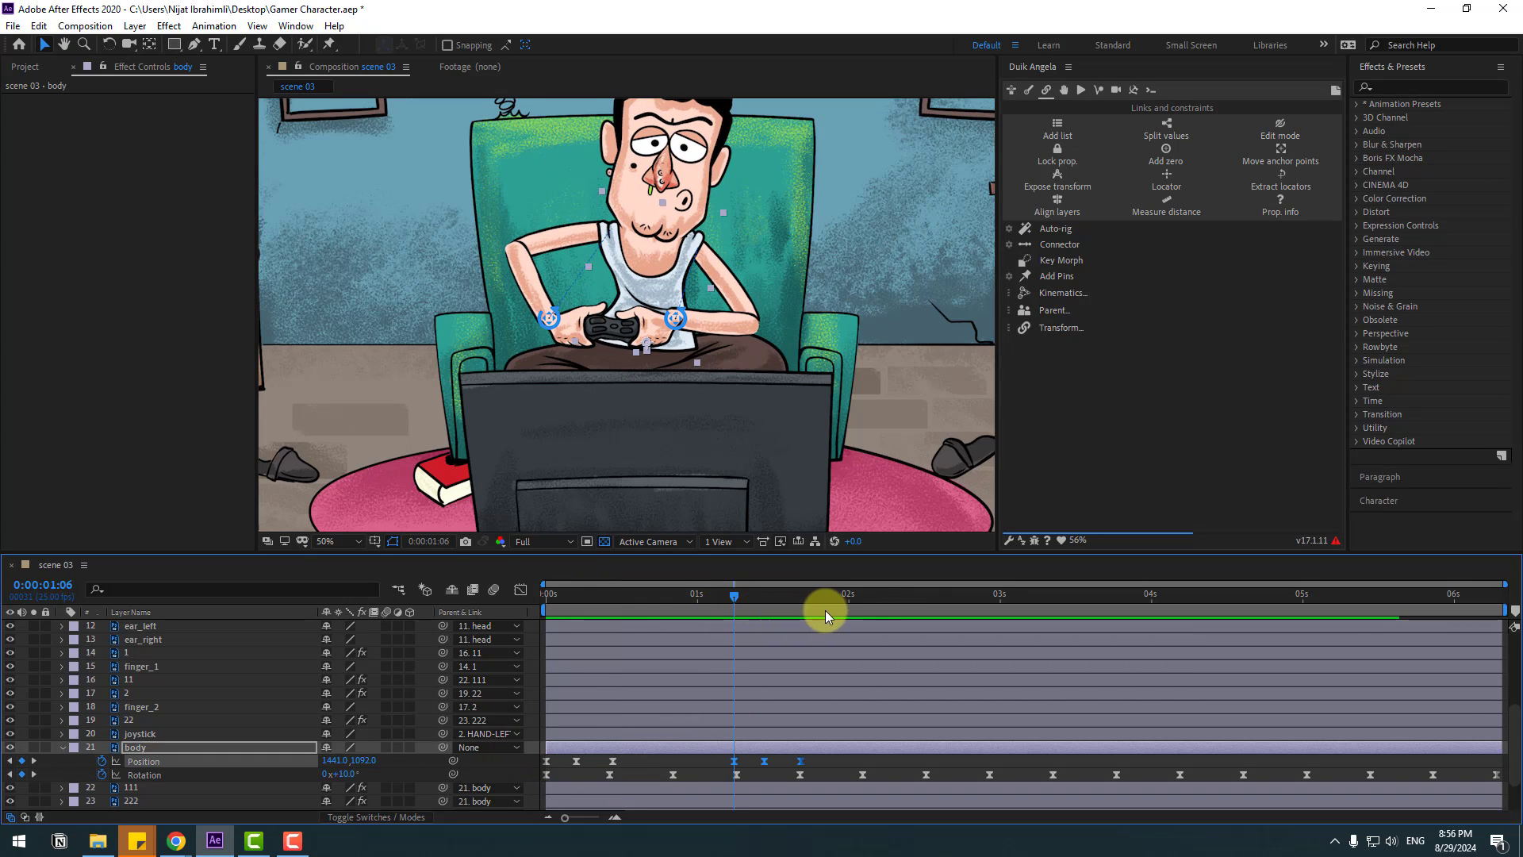
mouse_move(912, 601)
left_mouse_down()
mouse_move(981, 604)
mouse_move(928, 603)
left_mouse_up()
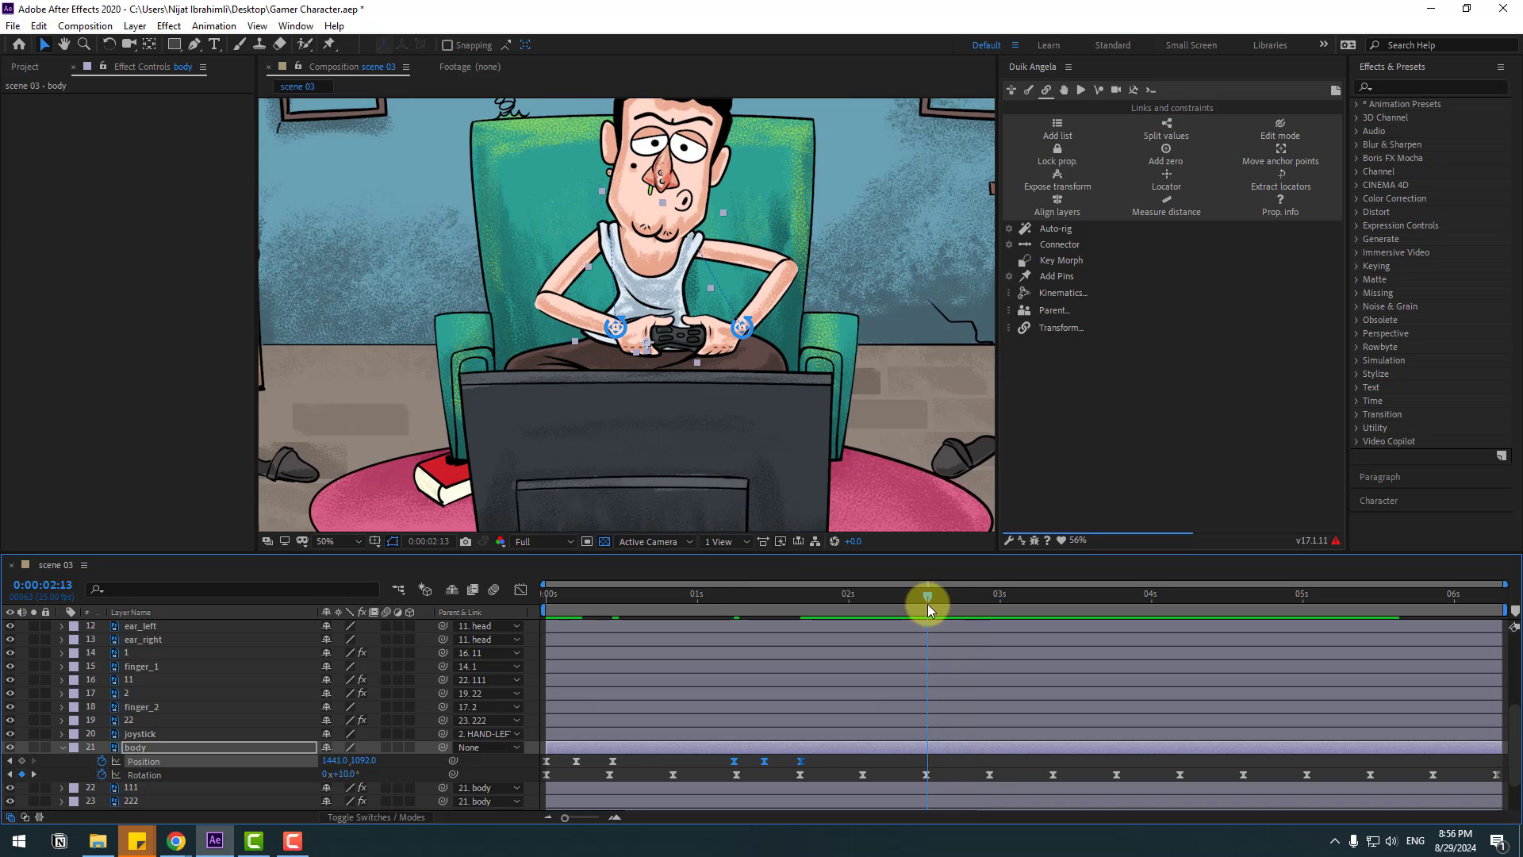
key("ctrl+v")
left_click(1112, 593)
key("ctrl+v")
left_click_drag(1258, 600, 1290, 600)
key("ctrl+v")
left_click(1429, 598)
key("ctrl+v")
key("space")
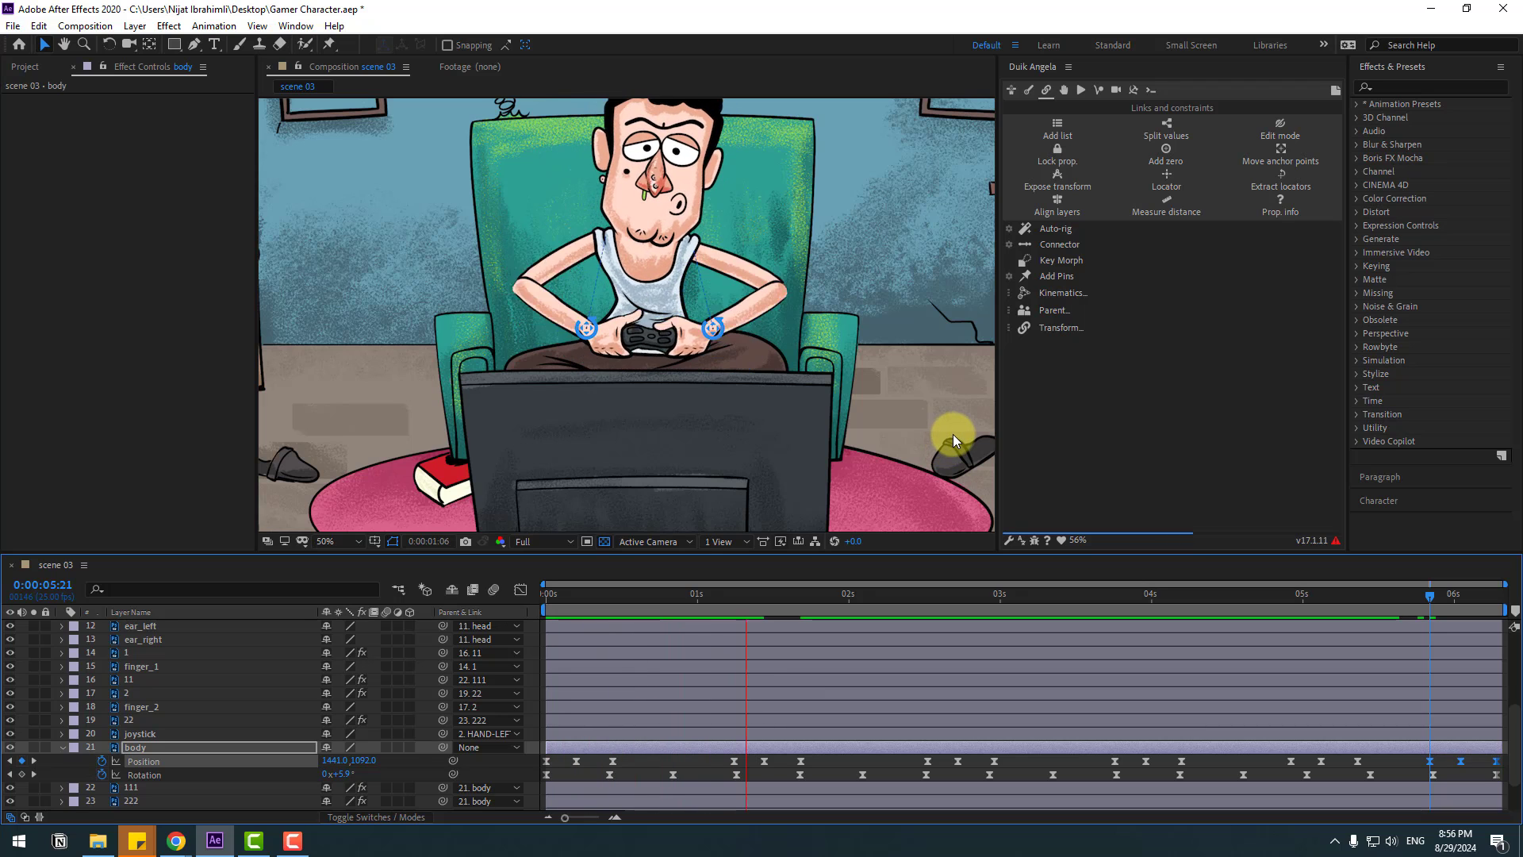
Add a starting Rotation keyframe to the head layer at 0:00:00:00
left_click(546, 600)
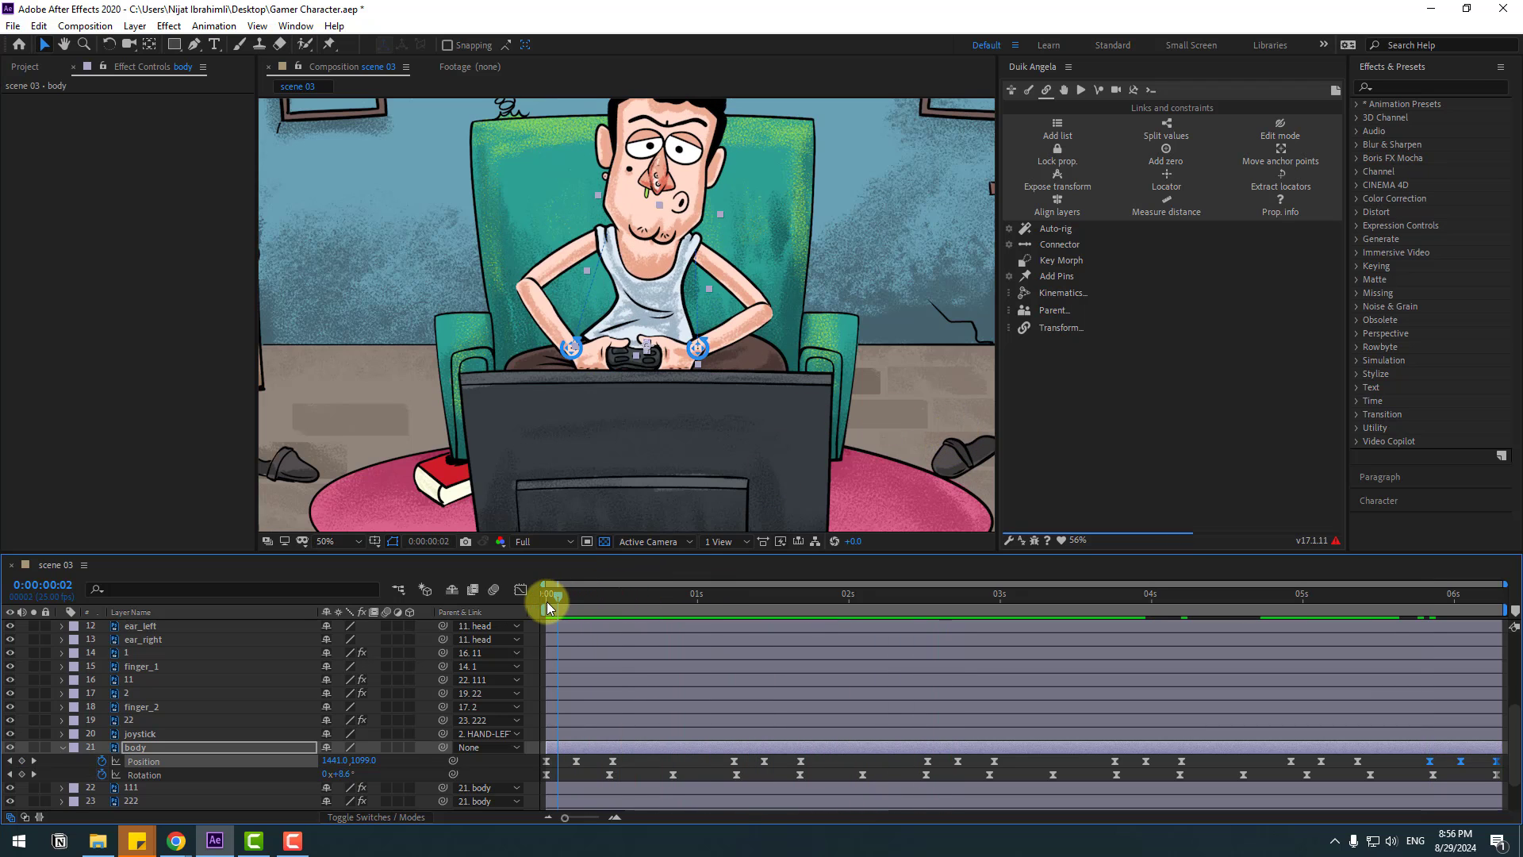
scroll(155, 707, "up", 3)
left_click(144, 666)
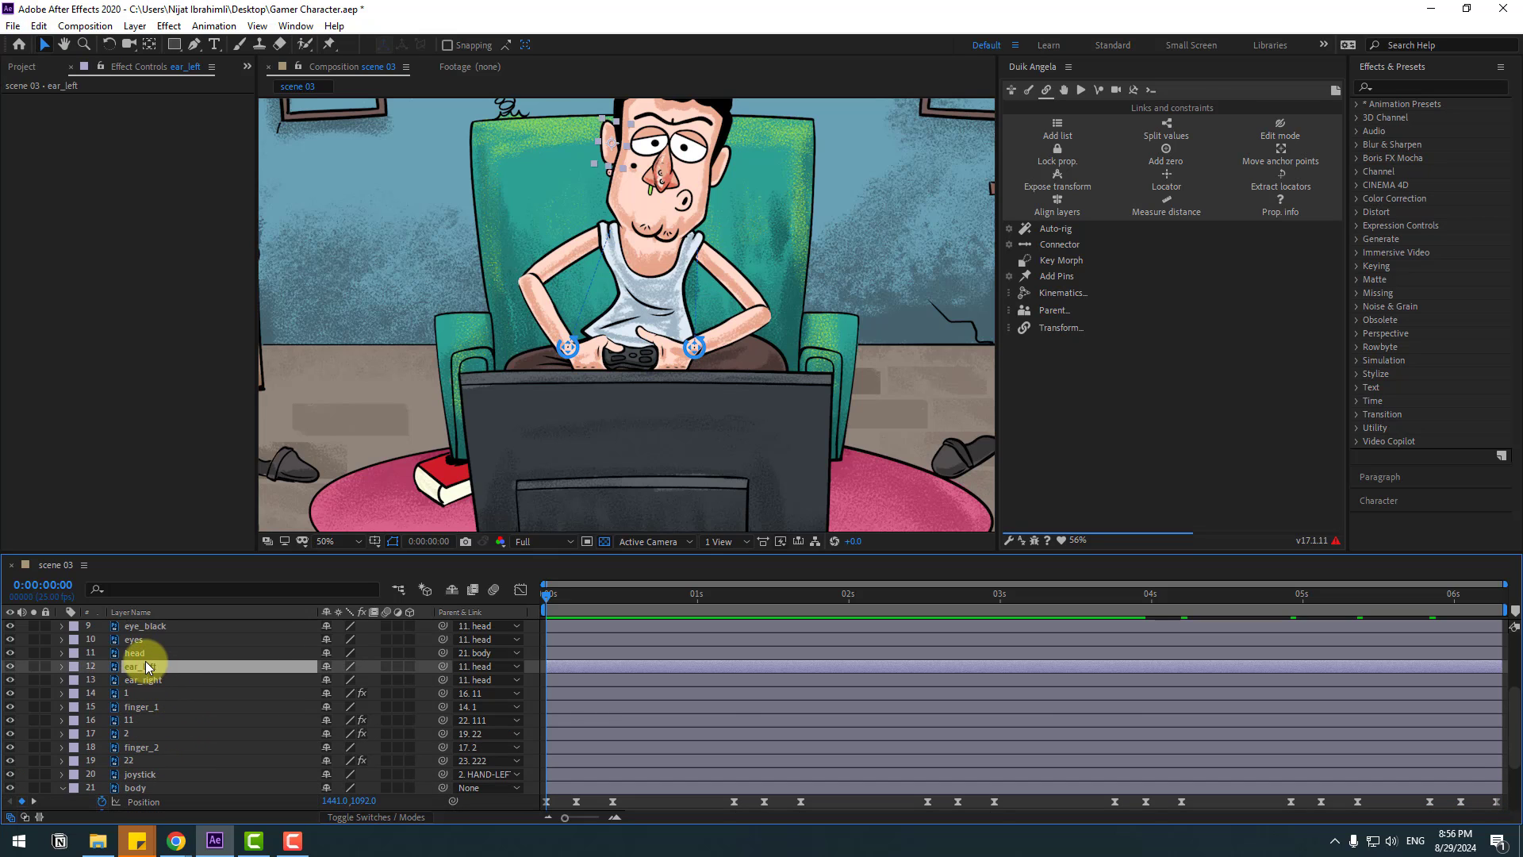
left_click(149, 650)
key("r")
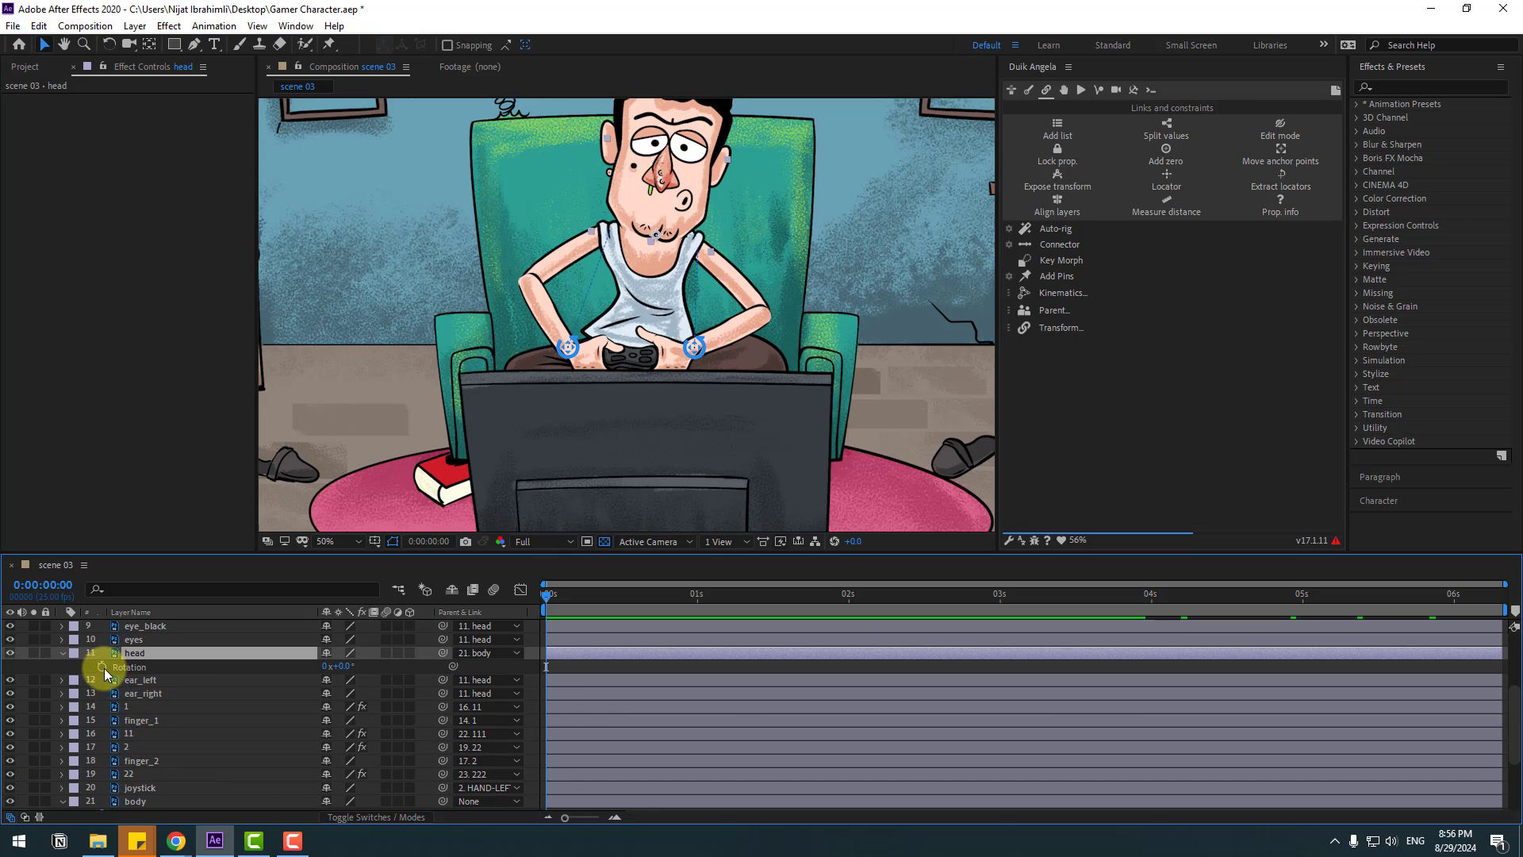
left_click(102, 666)
Set head's Rotation to -22° at 0:00:00:10 and hold it with another keyframe at 0:00:00:14
key("shift+Page_Down")
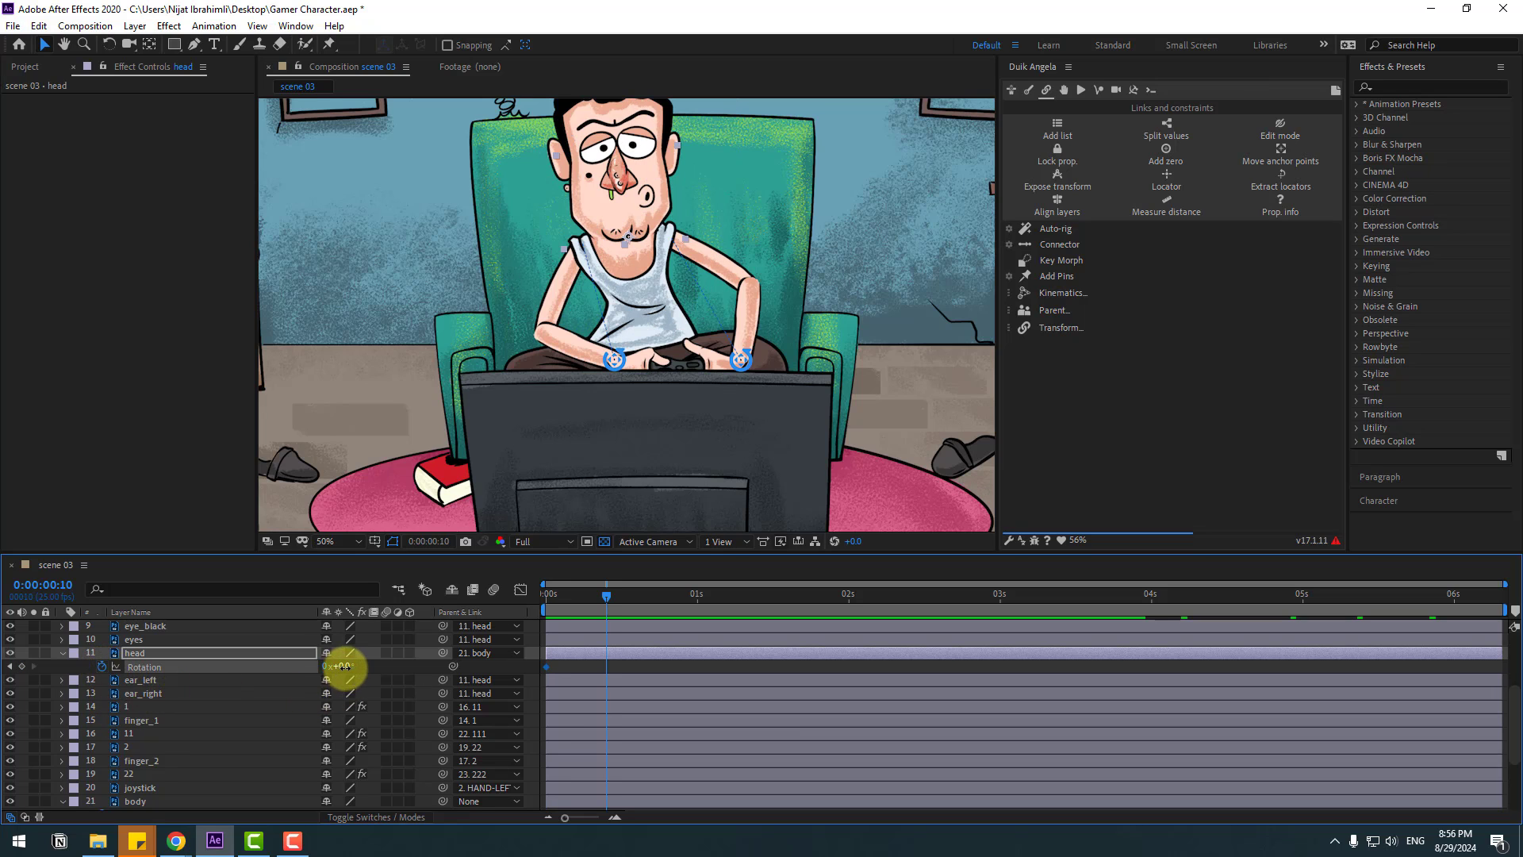
left_click_drag(344, 666, 328, 669)
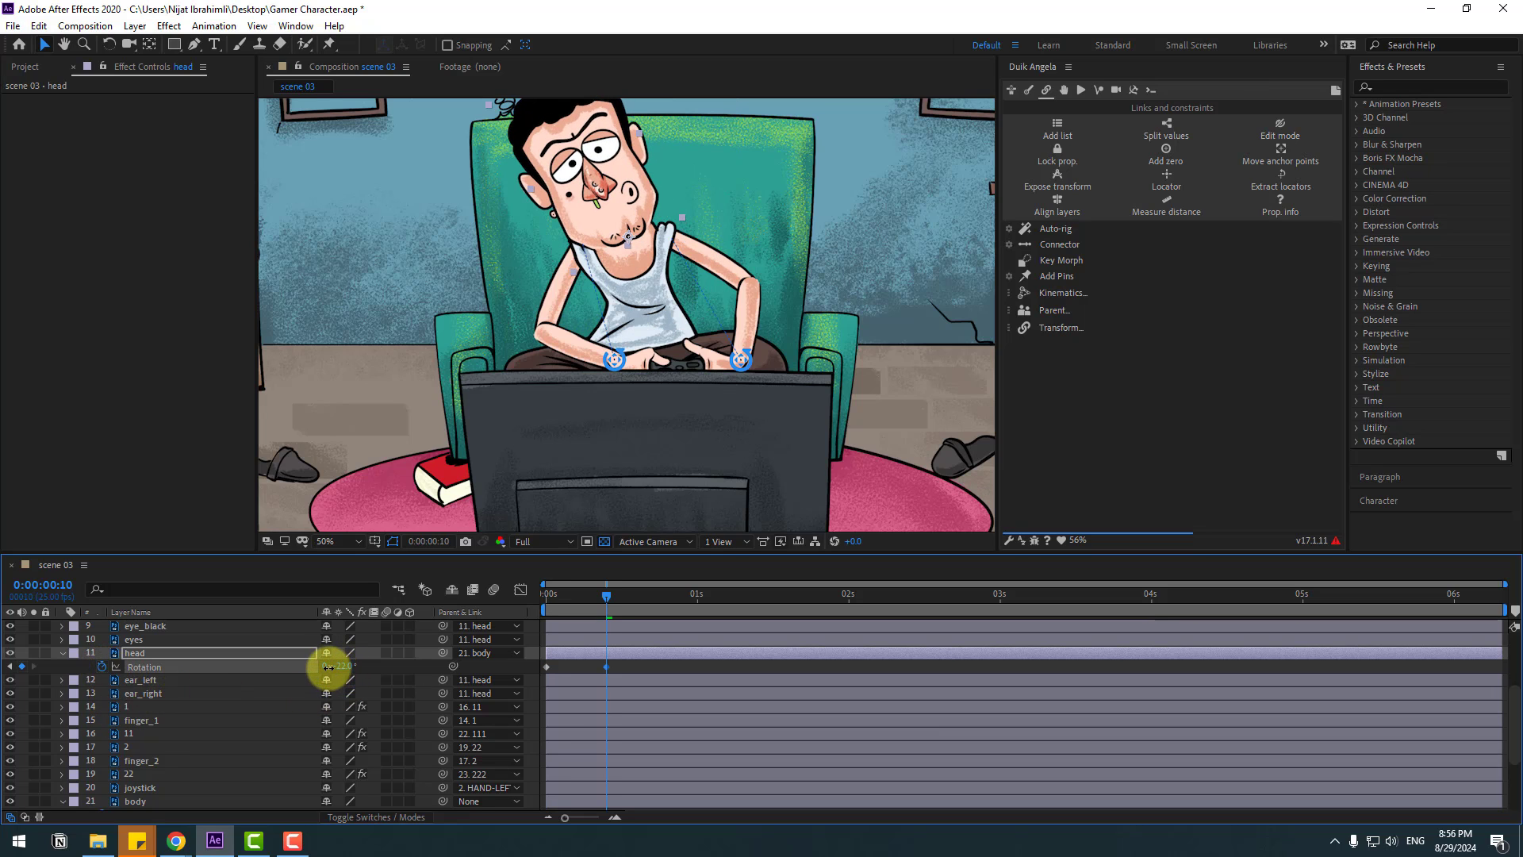
left_click_drag(606, 596, 630, 599)
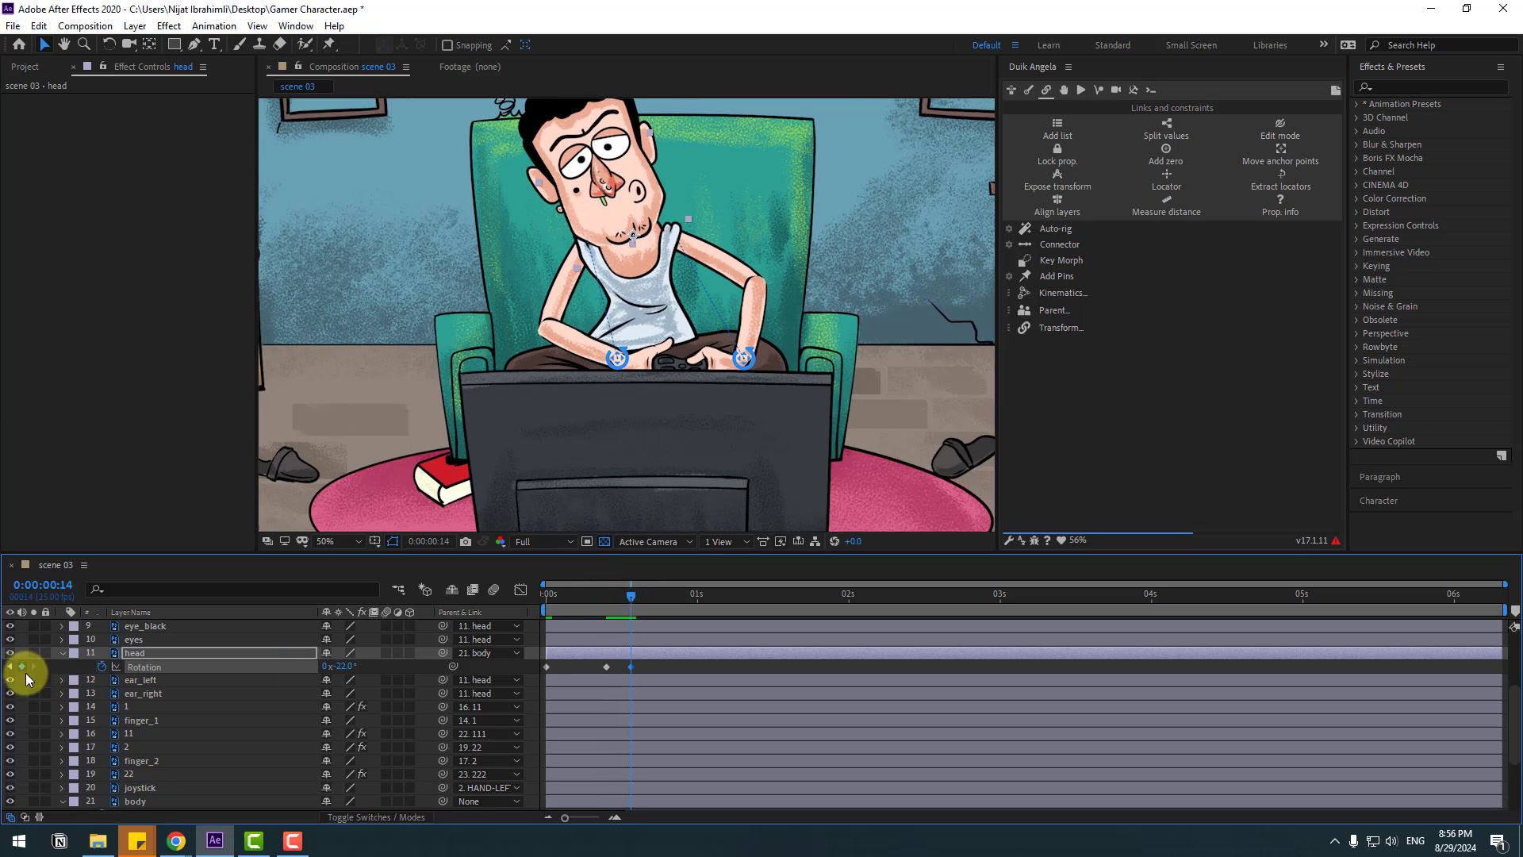
Set head's Rotation to 9° at 0:00:00:24 and go to 0:00:01:08
key("shift+Page_Down")
left_click_drag(343, 664, 372, 664)
left_click_drag(701, 601, 750, 603)
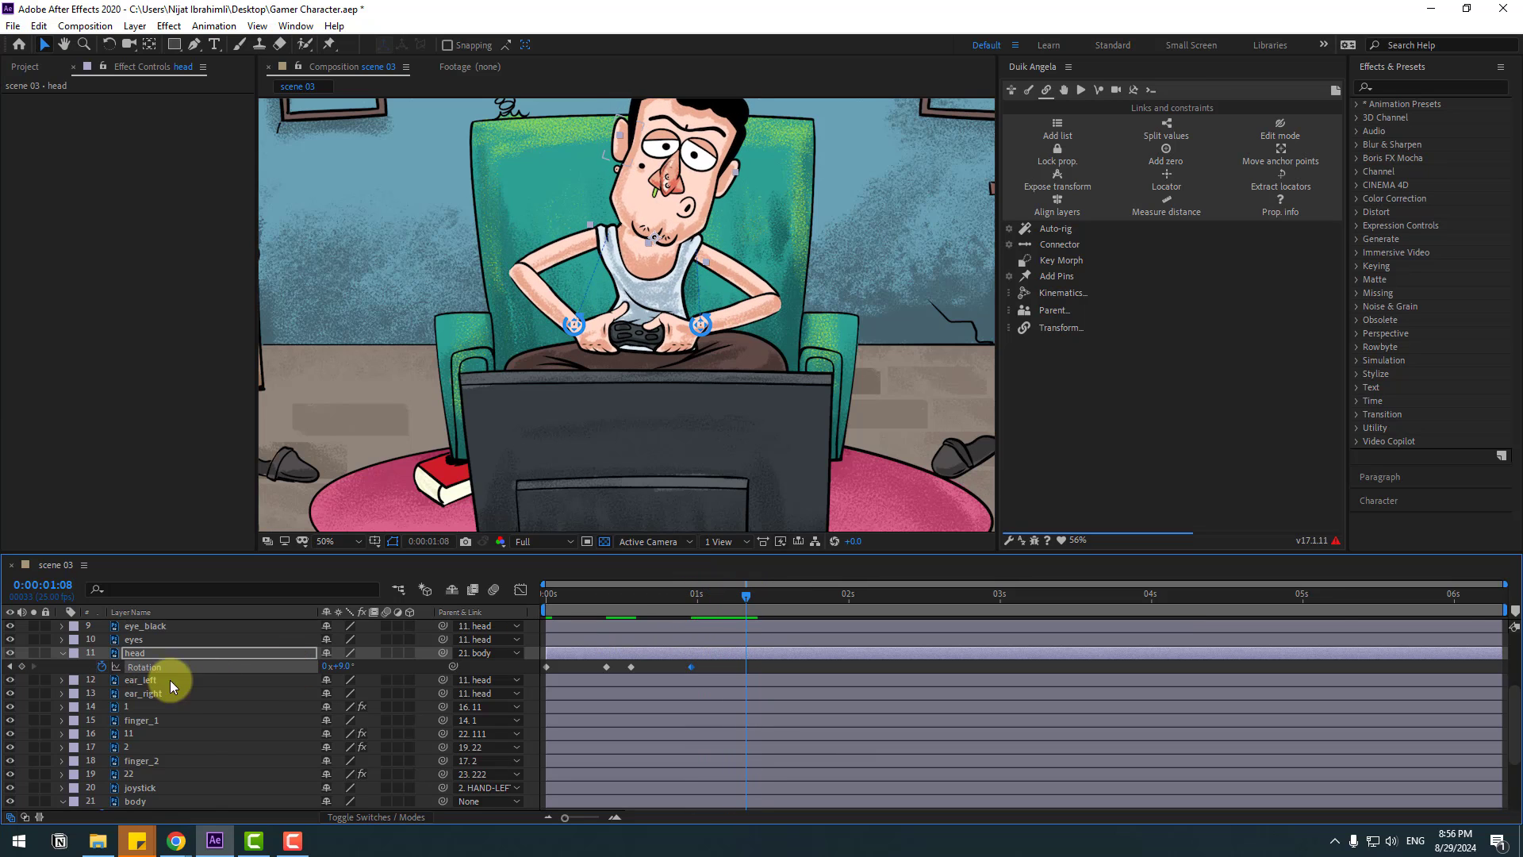
Tilt head the opposite way at 0:00:01:18 and hold that Rotation with a keyframe at 0:00:02:00
key("shift+Page_Down")
left_click_drag(336, 665, 320, 664)
left_click_drag(811, 598, 848, 598)
left_click(21, 667)
Set head's Rotation to 12° at 0:00:02:10 and hold it with another keyframe at 0:00:02:16
key("shift+Page_Down")
left_click_drag(339, 663, 369, 663)
left_click(969, 606)
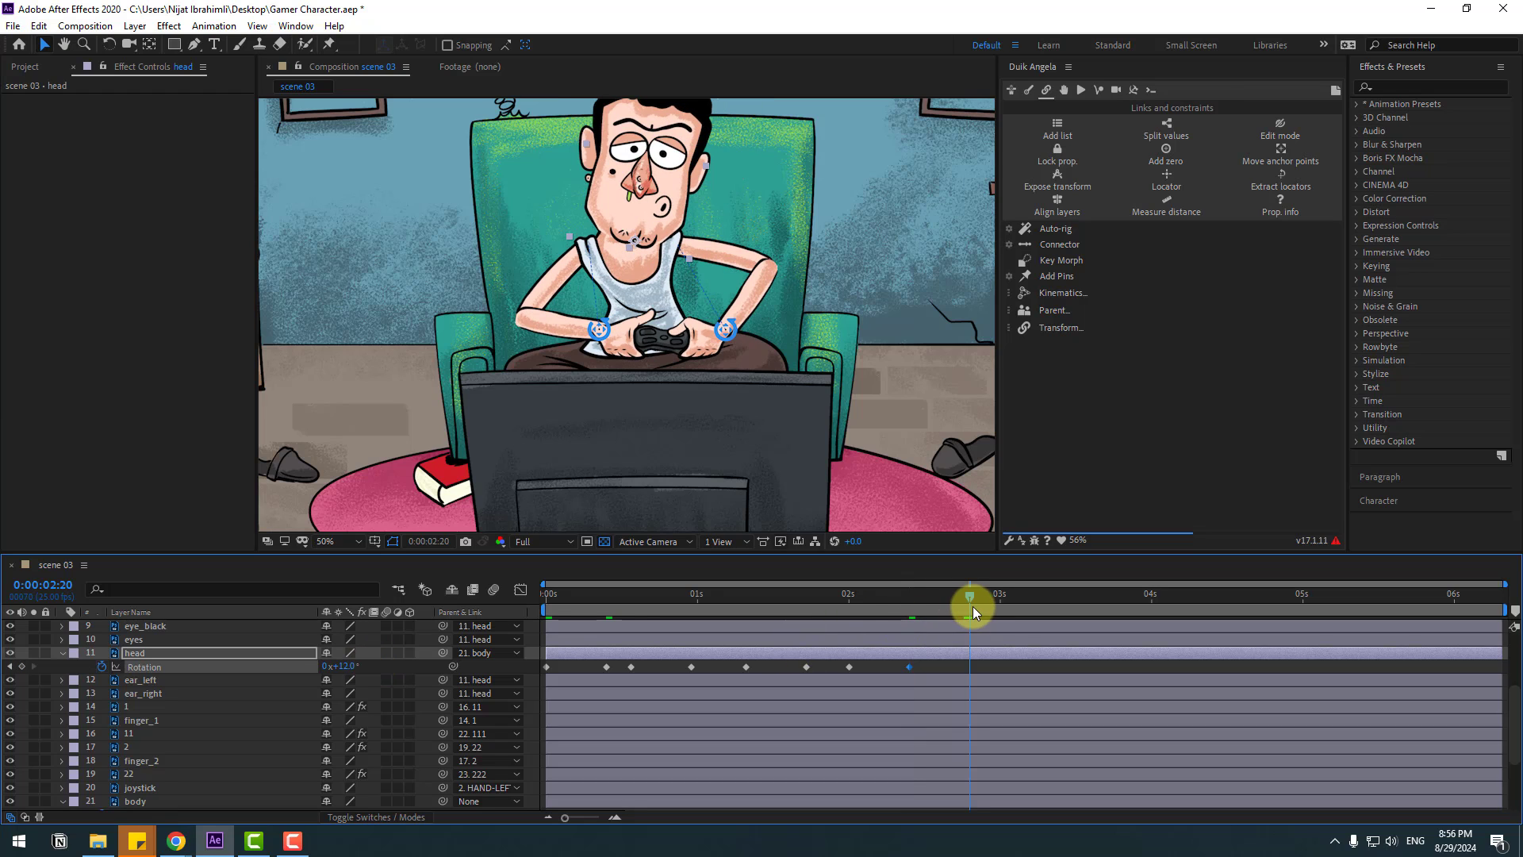
left_click(945, 595)
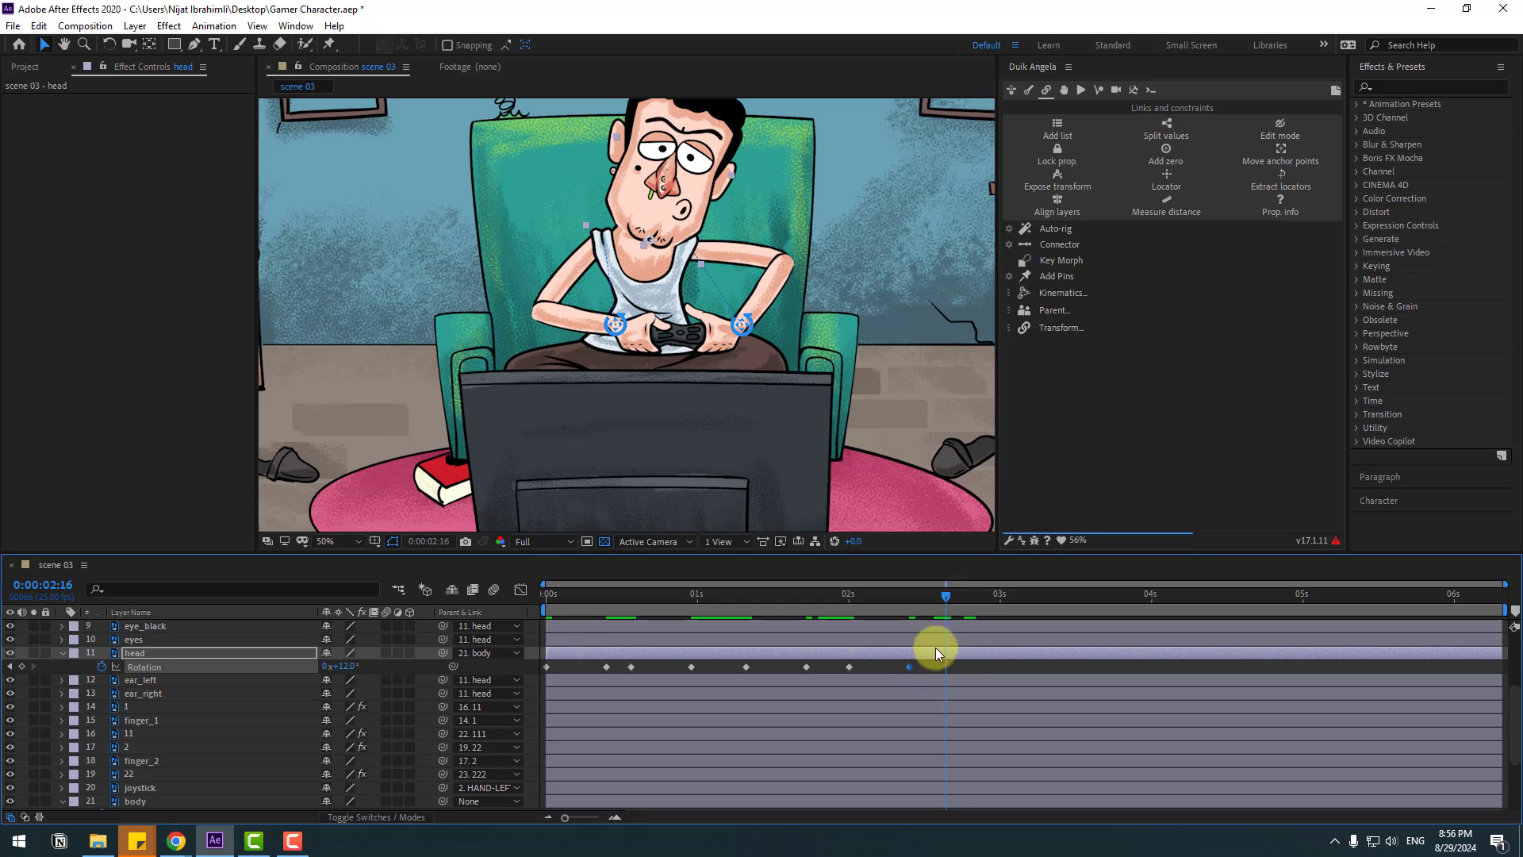
Tilt head back at 0:00:03:01, and copy all its Rotation keyframes and paste them from that time
key("shift+Page_Down")
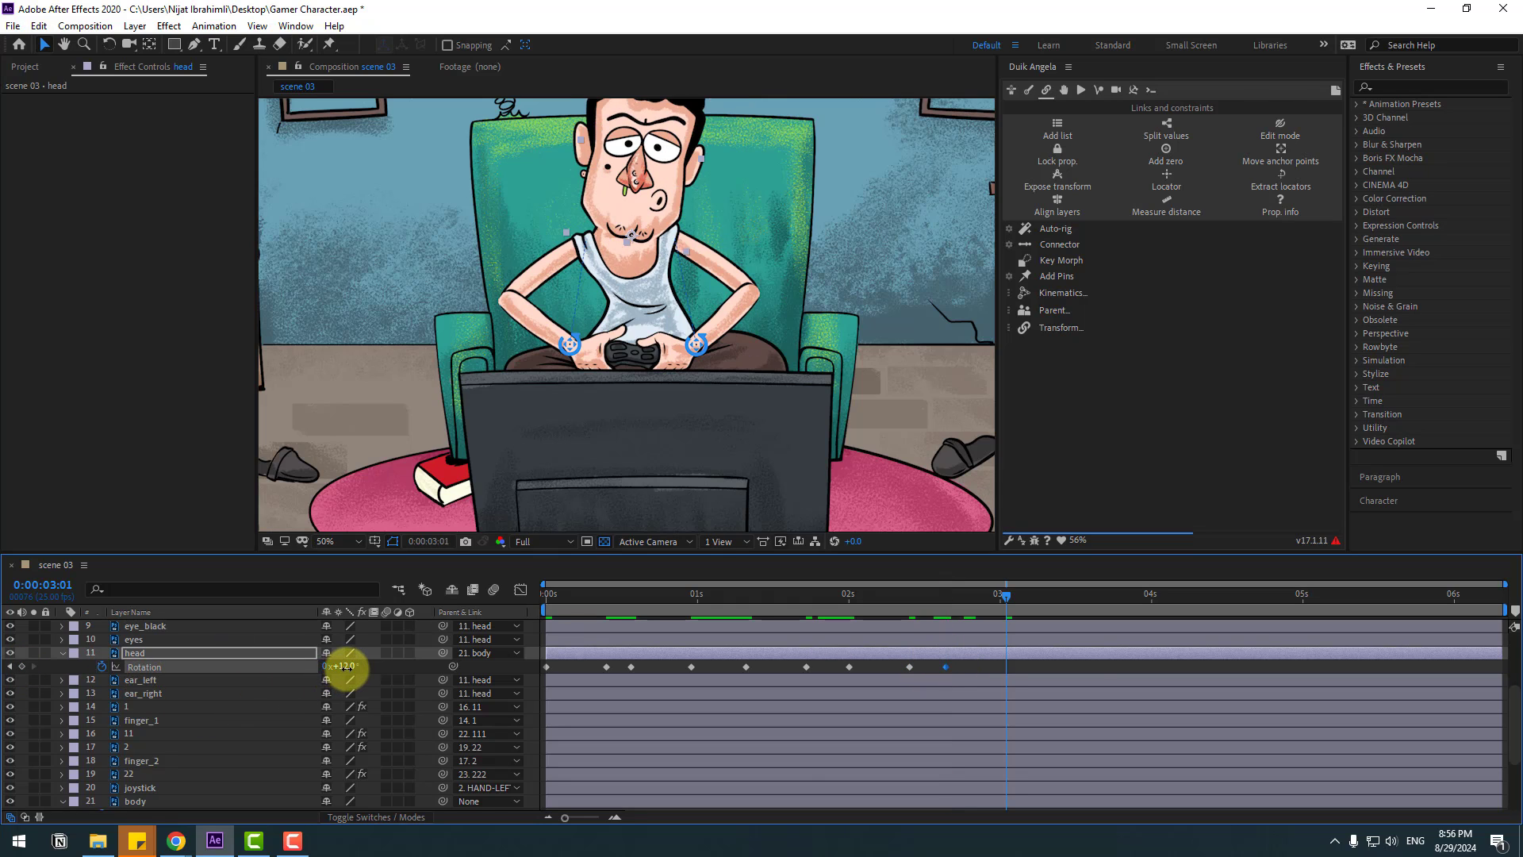
left_click_drag(344, 669, 333, 668)
left_click_drag(1016, 670, 542, 678)
key("ctrl+c")
key("ctrl+v")
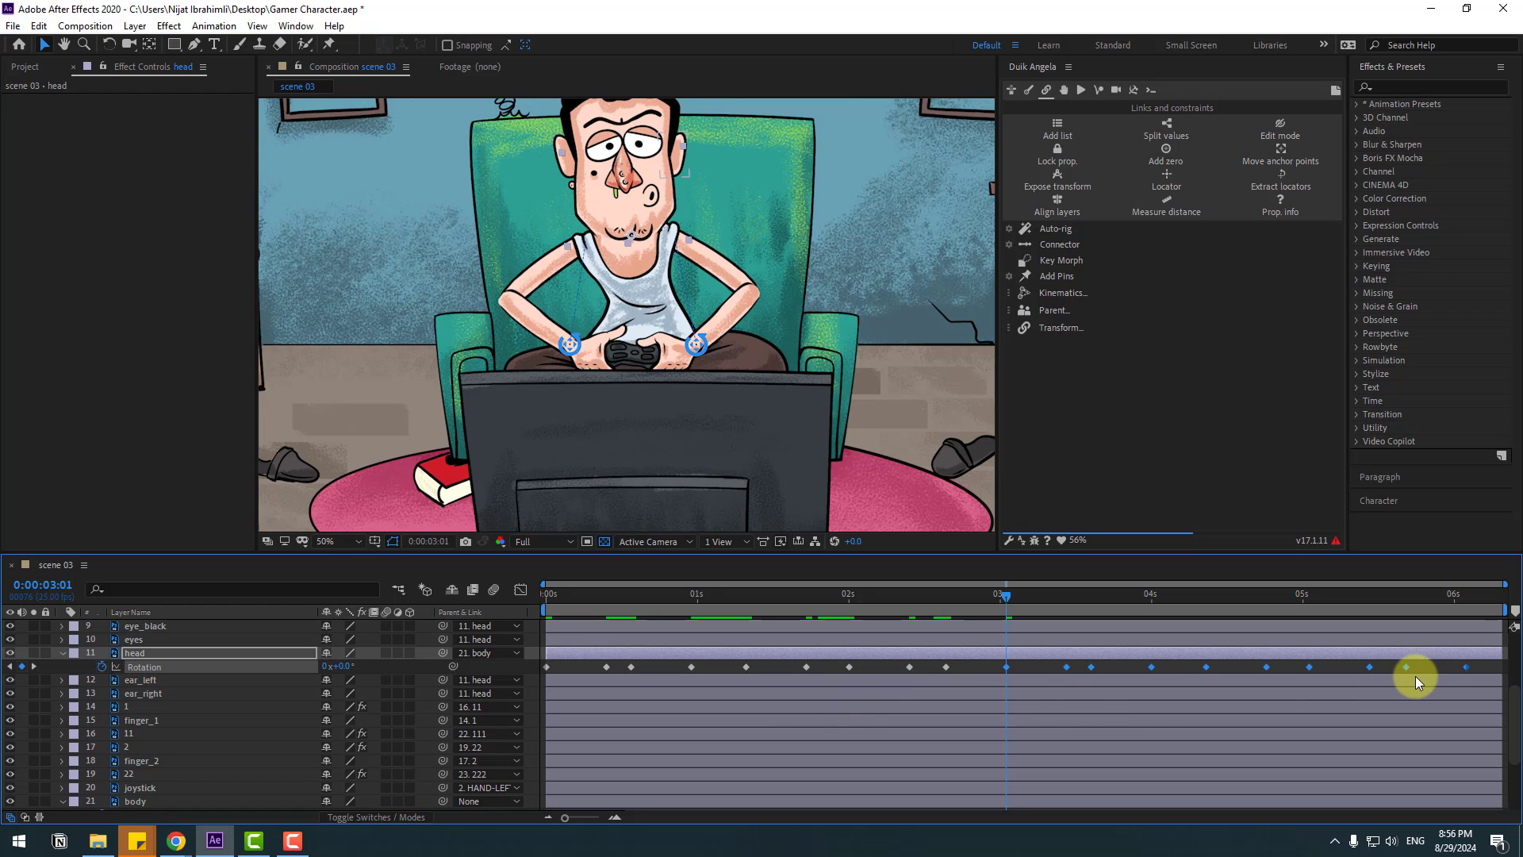
Apply Easy Ease to all of head's Rotation keyframes and preview the tilting
left_click_drag(1473, 668, 551, 671)
right_click(544, 668)
mouse_move(559, 664)
left_click(810, 697)
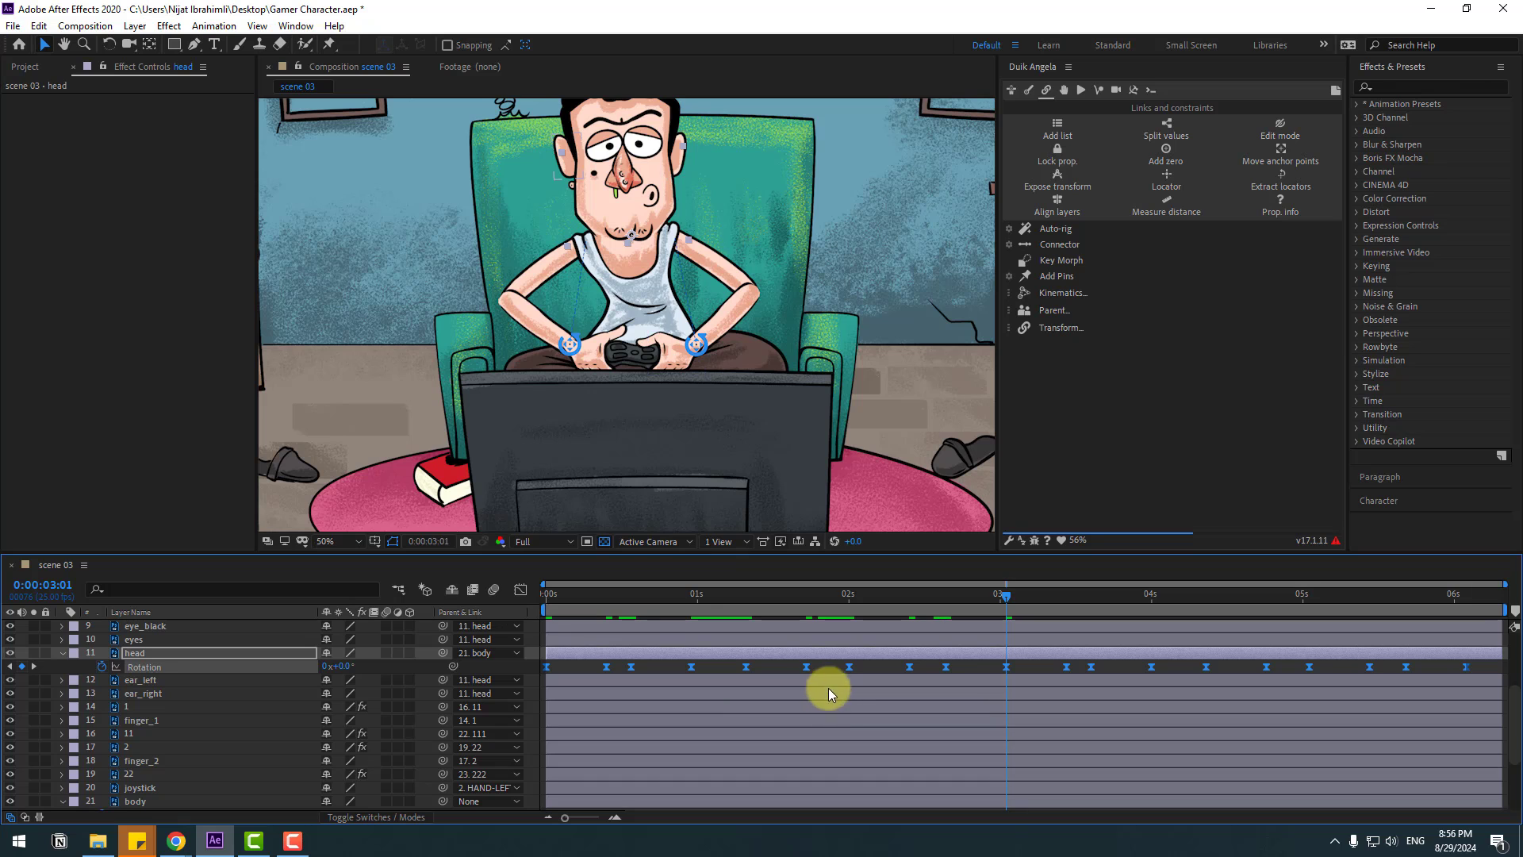
key("space")
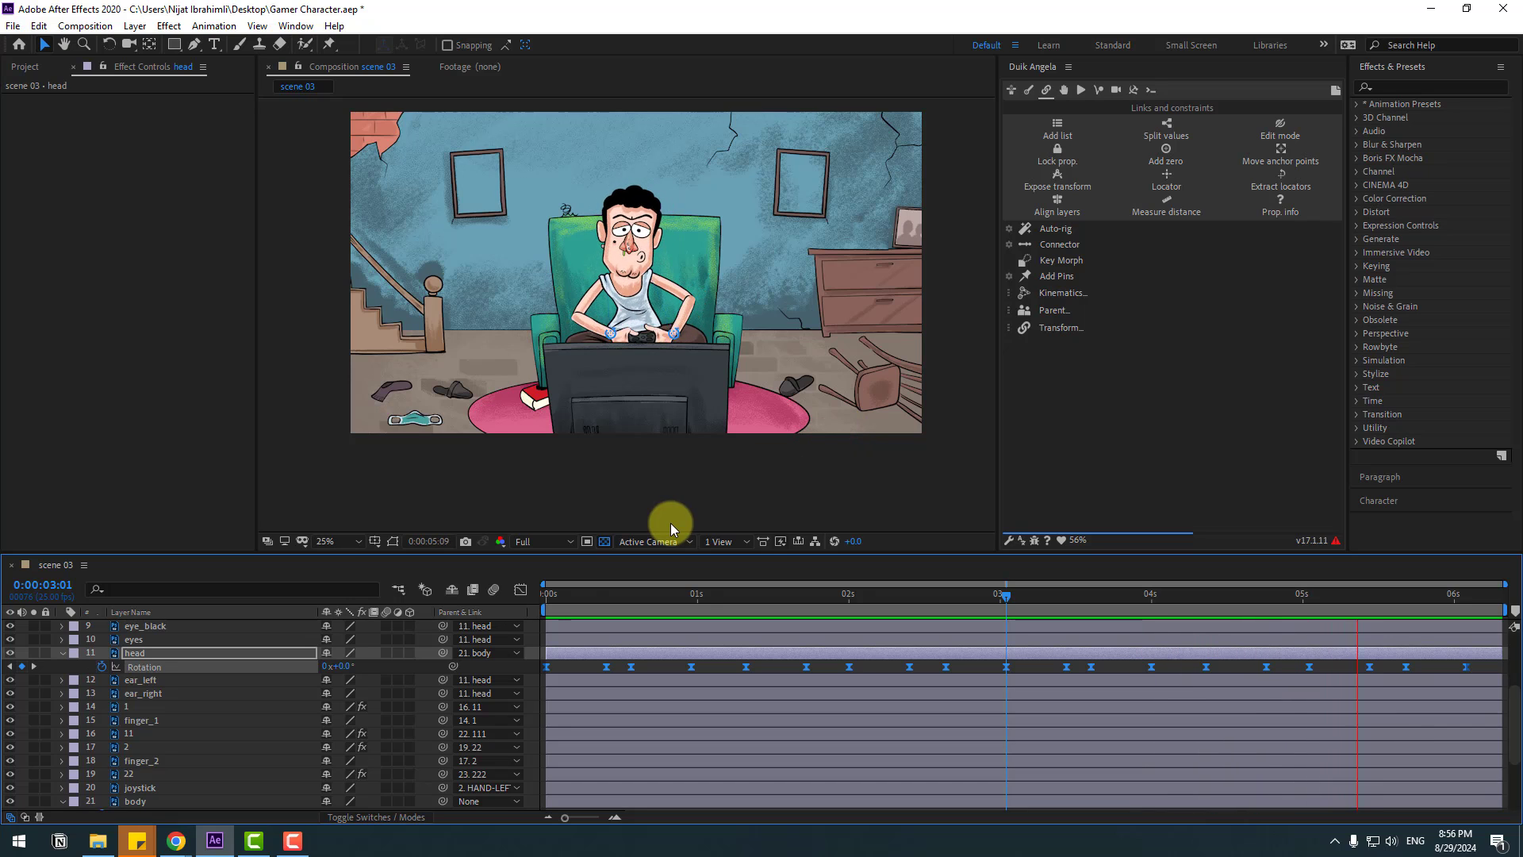
Add a starting Position keyframe to head at 0:00:00:00 and set its Position to 154.5, 99.0 at 0:00:00:06
left_click(582, 595)
left_click(563, 669)
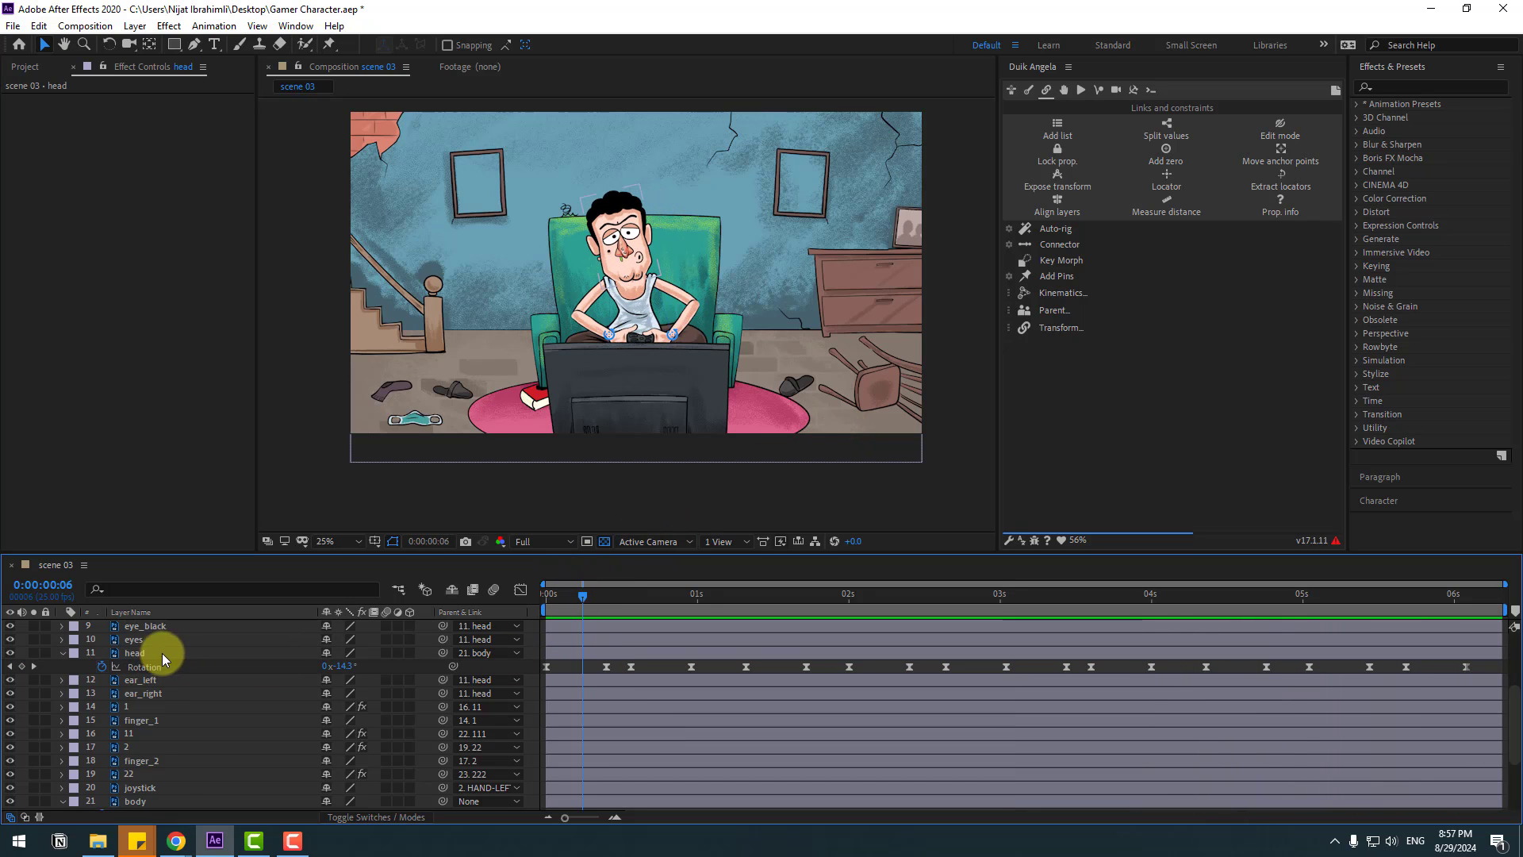
left_click(136, 653)
key("shift+p")
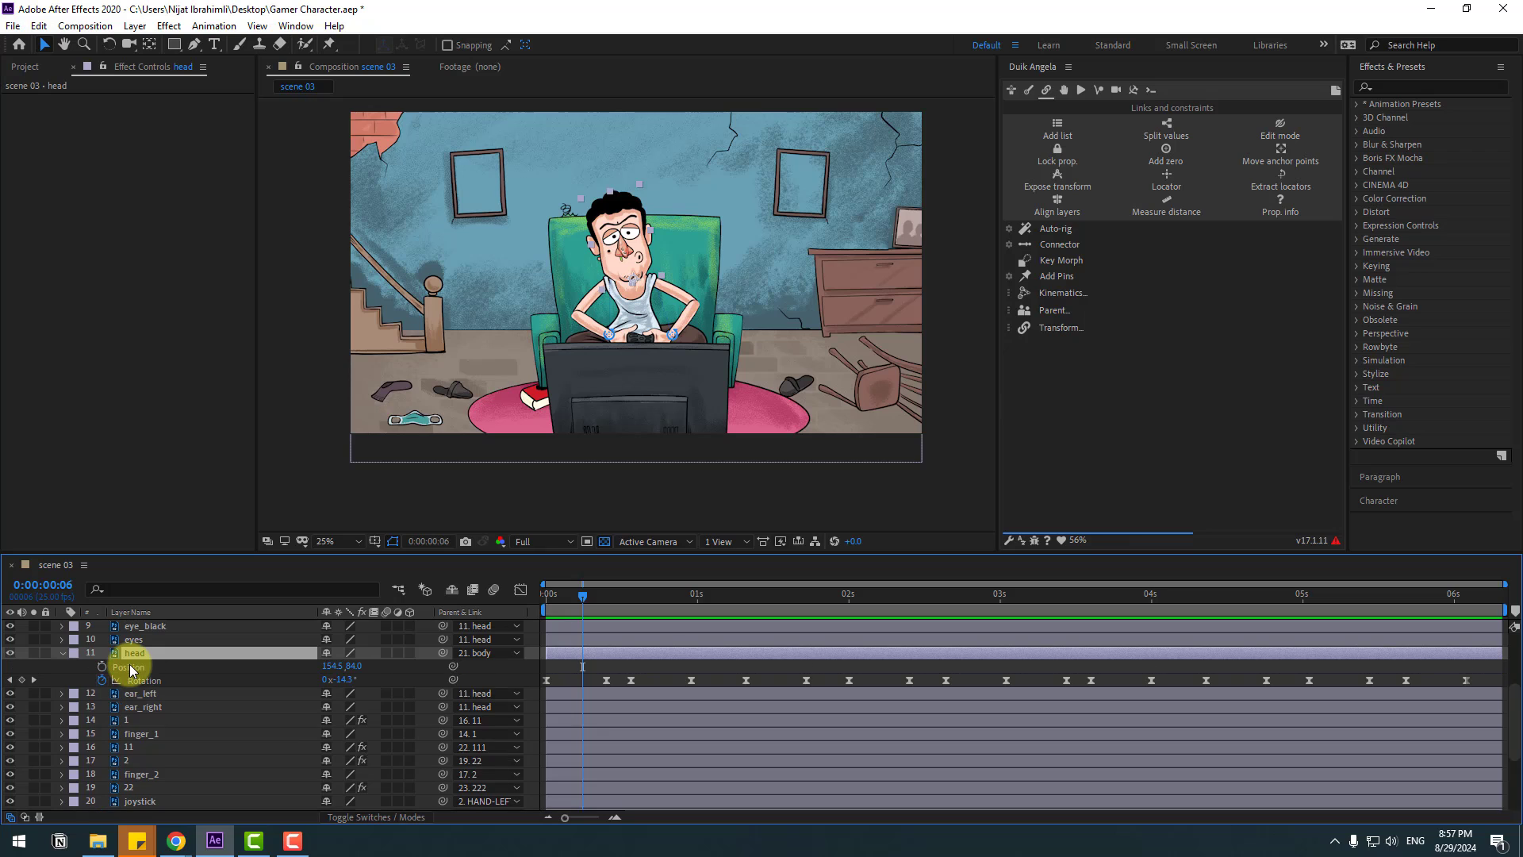
mouse_move(583, 611)
left_mouse_down()
mouse_move(529, 608)
mouse_move(583, 593)
left_mouse_up()
left_click(102, 666)
scroll(650, 320, "up", 2)
left_click_drag(616, 295, 608, 344)
left_click_drag(354, 666, 372, 667)
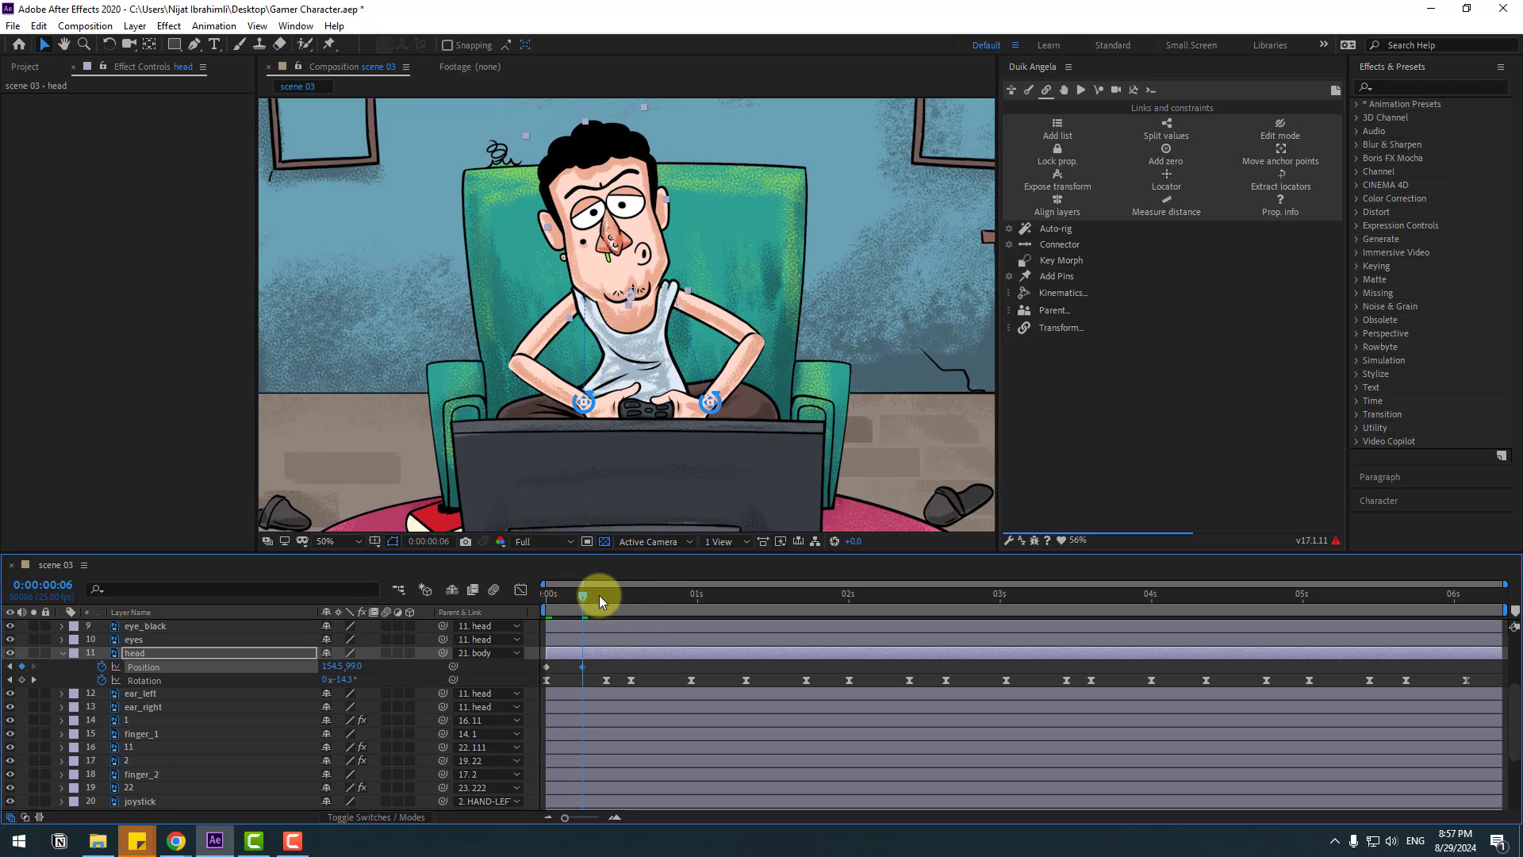
Paste head's starting Position at 0:00:00:10, move the dip keyframe to 0:00:00:05, apply Easy Ease to all three and preview
left_click_drag(597, 595, 609, 597)
left_click(543, 673)
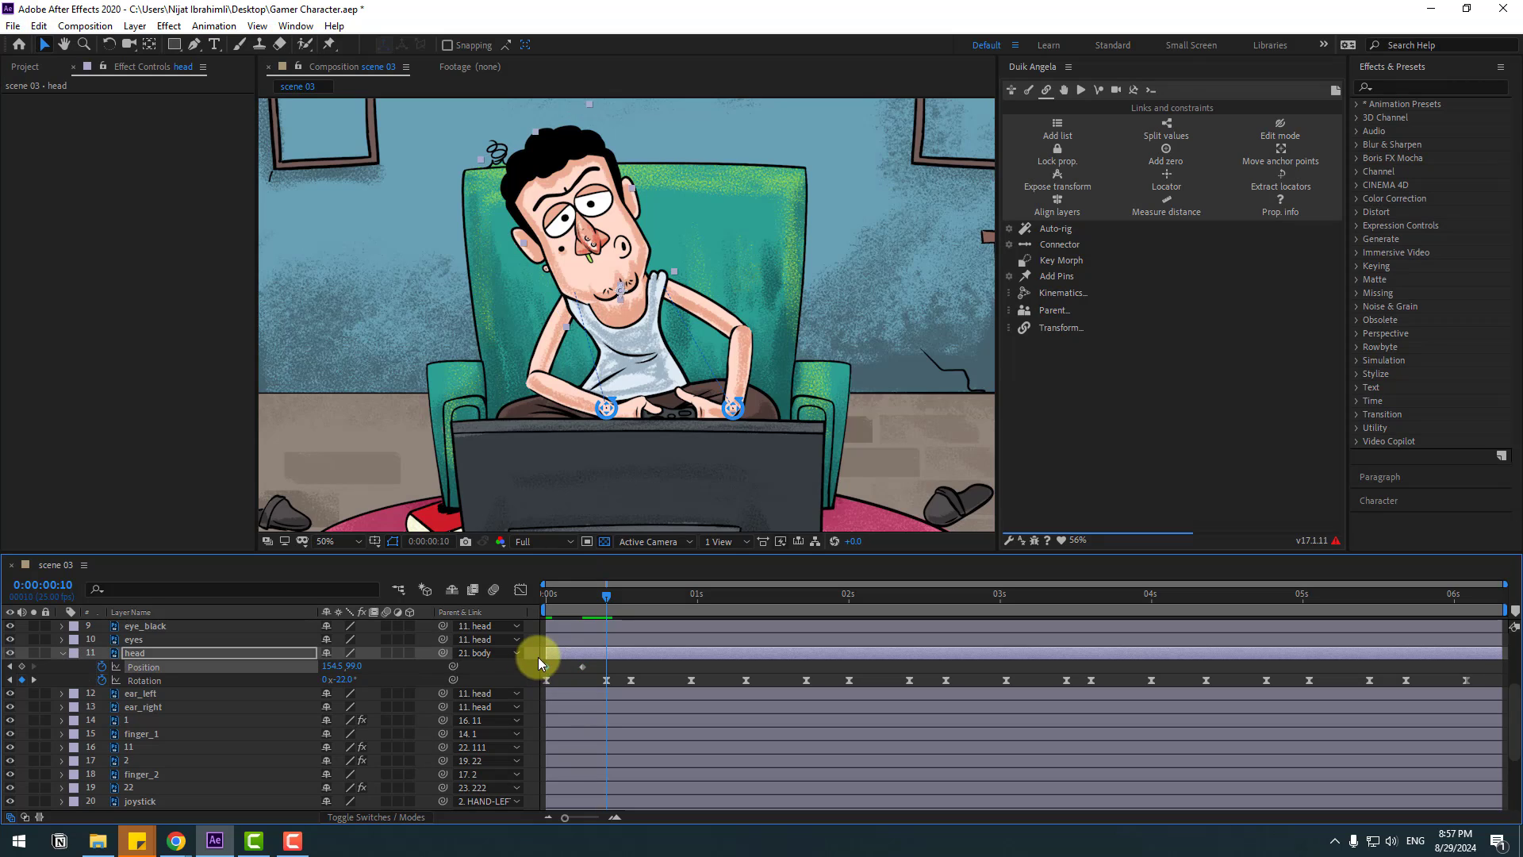
key("ctrl+v")
left_click_drag(583, 668, 574, 667)
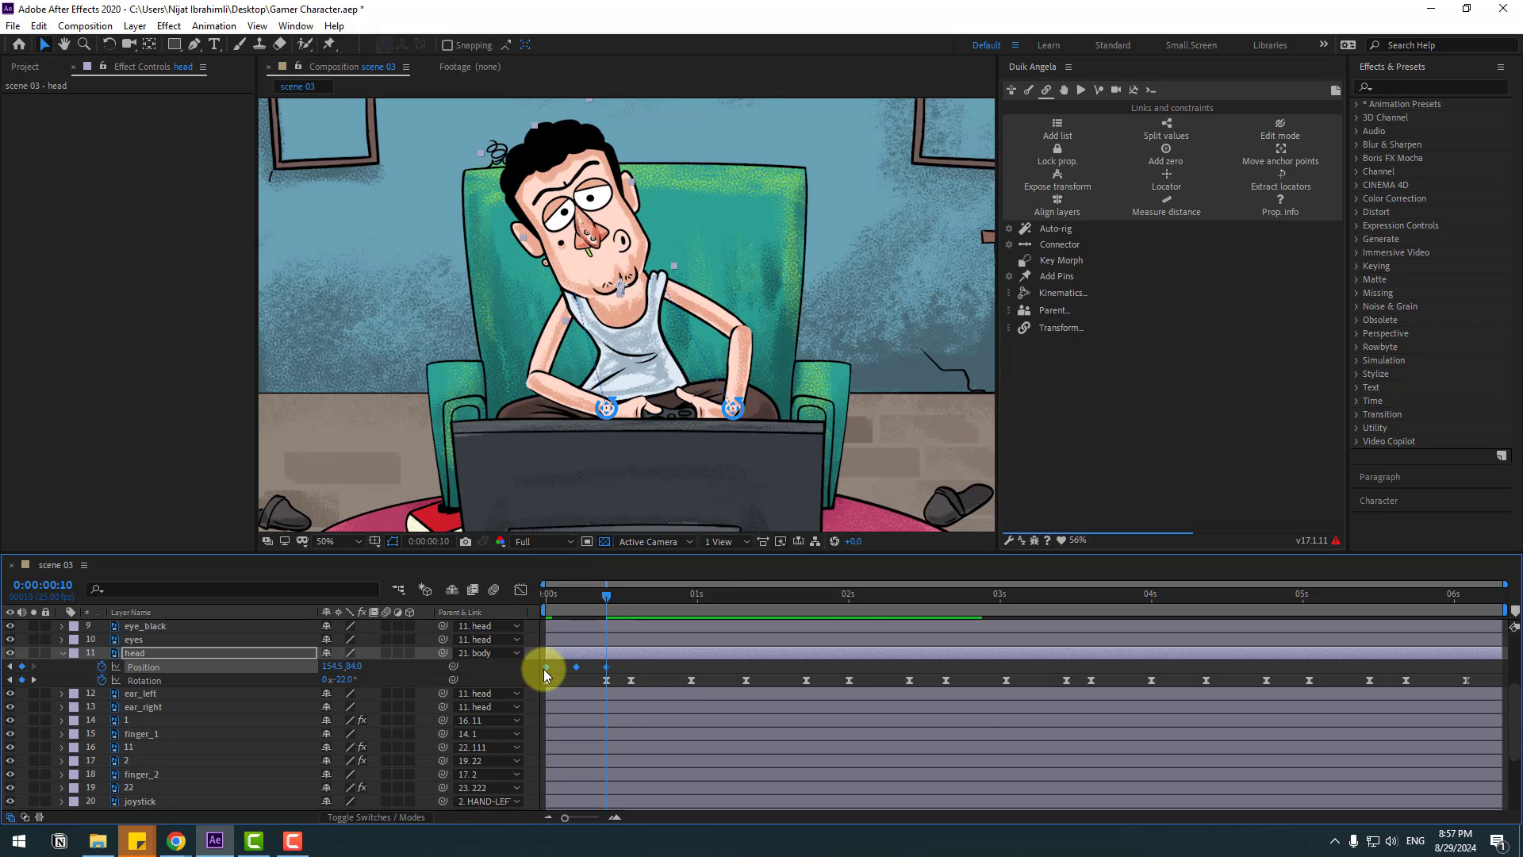
right_click(544, 674)
mouse_move(626, 656)
left_click(775, 702)
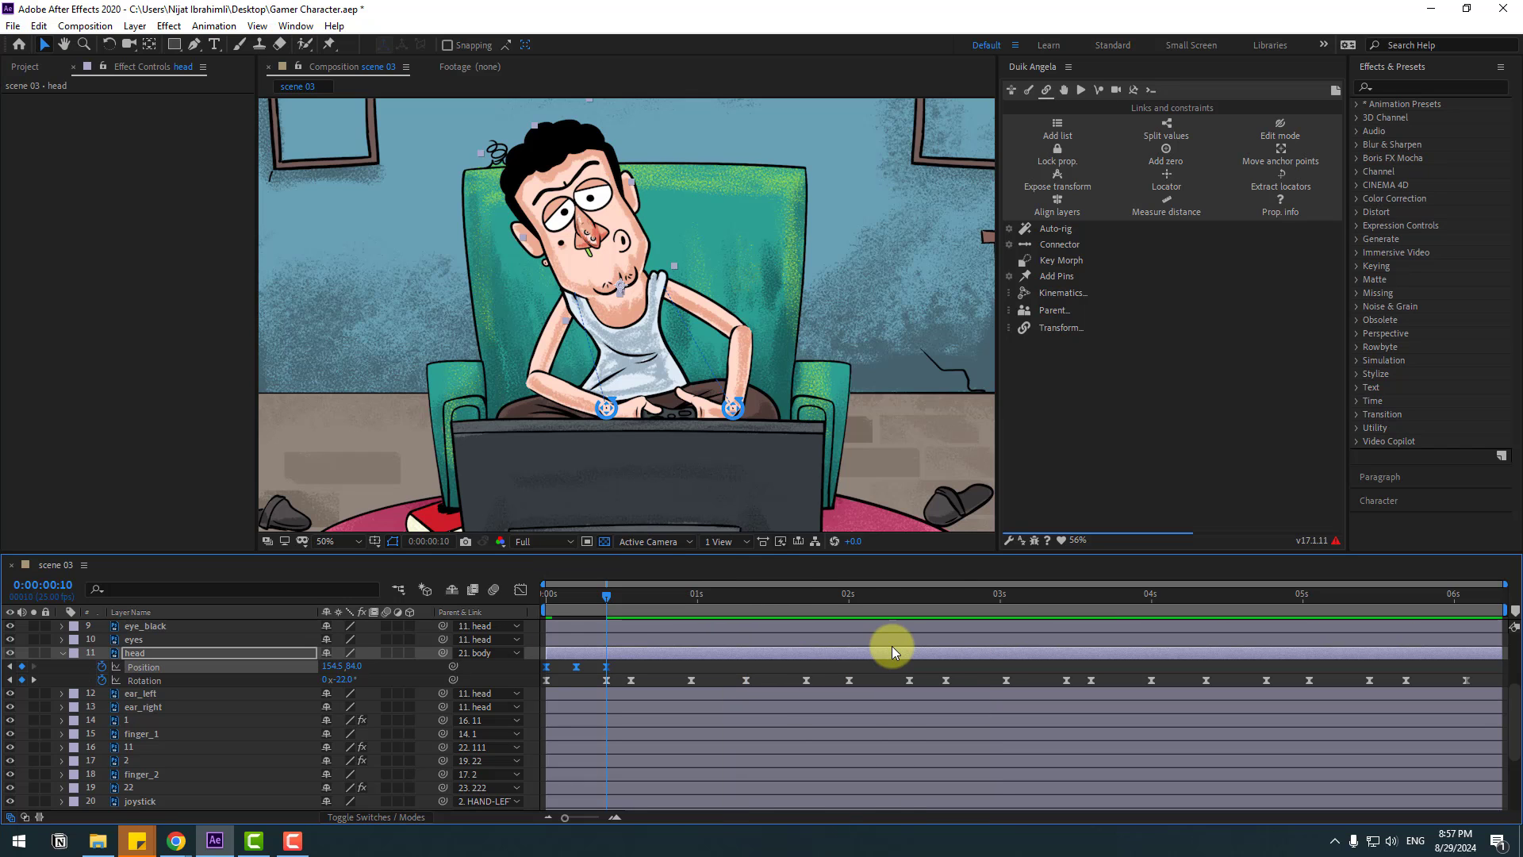
key("space")
Copy head's three Position keyframes and paste them at 0:00:00:14, 0:00:01:08, 0:00:02:00 and 0:00:02:16
left_click(619, 598)
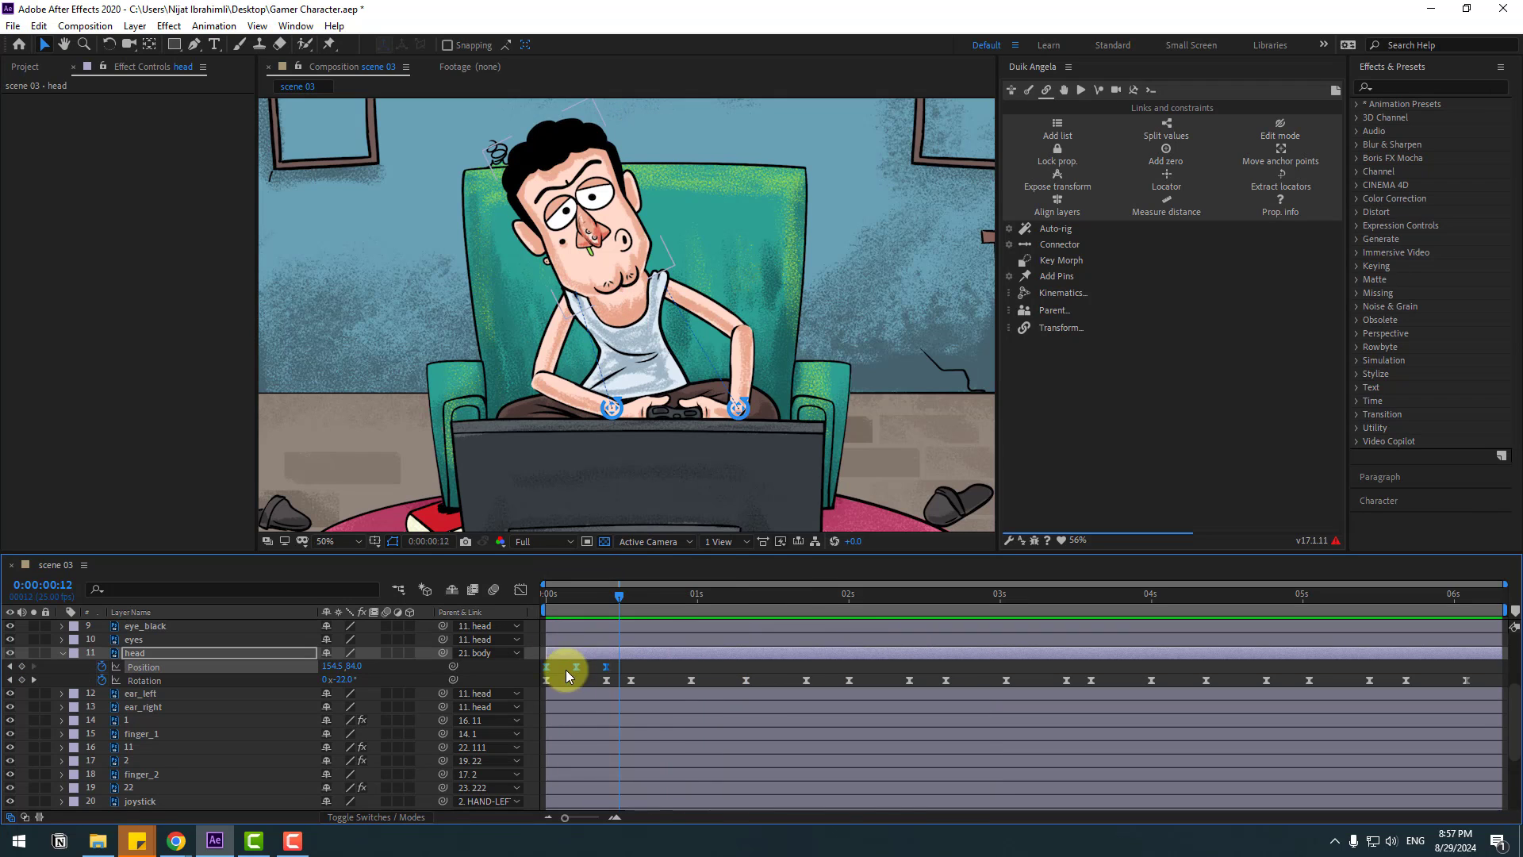
left_click_drag(621, 593, 632, 595)
key("ctrl+v")
left_click_drag(741, 597, 749, 596)
key("ctrl+v")
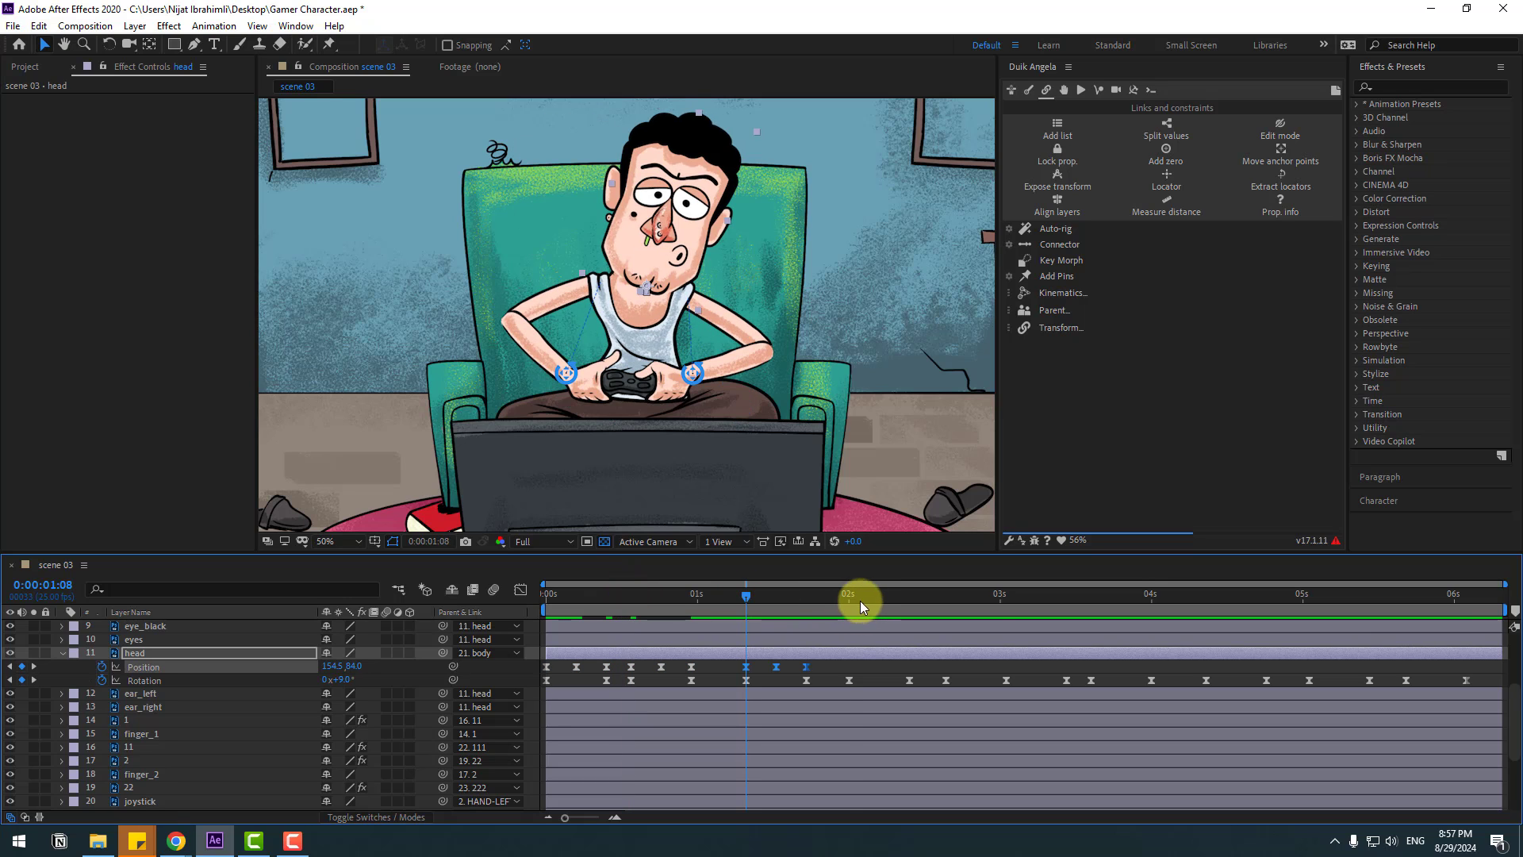
left_click(850, 596)
key("ctrl+v")
left_click(943, 597)
key("ctrl+v")
Paste head's dip keyframes again at about 0:00:03:14, 0:00:04:10 and 0:00:05:10, and preview the motion
left_click(1121, 596)
left_click(1085, 596)
key("ctrl+v")
left_click(1230, 597)
left_click(1213, 595)
key("ctrl+v")
left_click(1361, 594)
key("ctrl+v")
key("space")
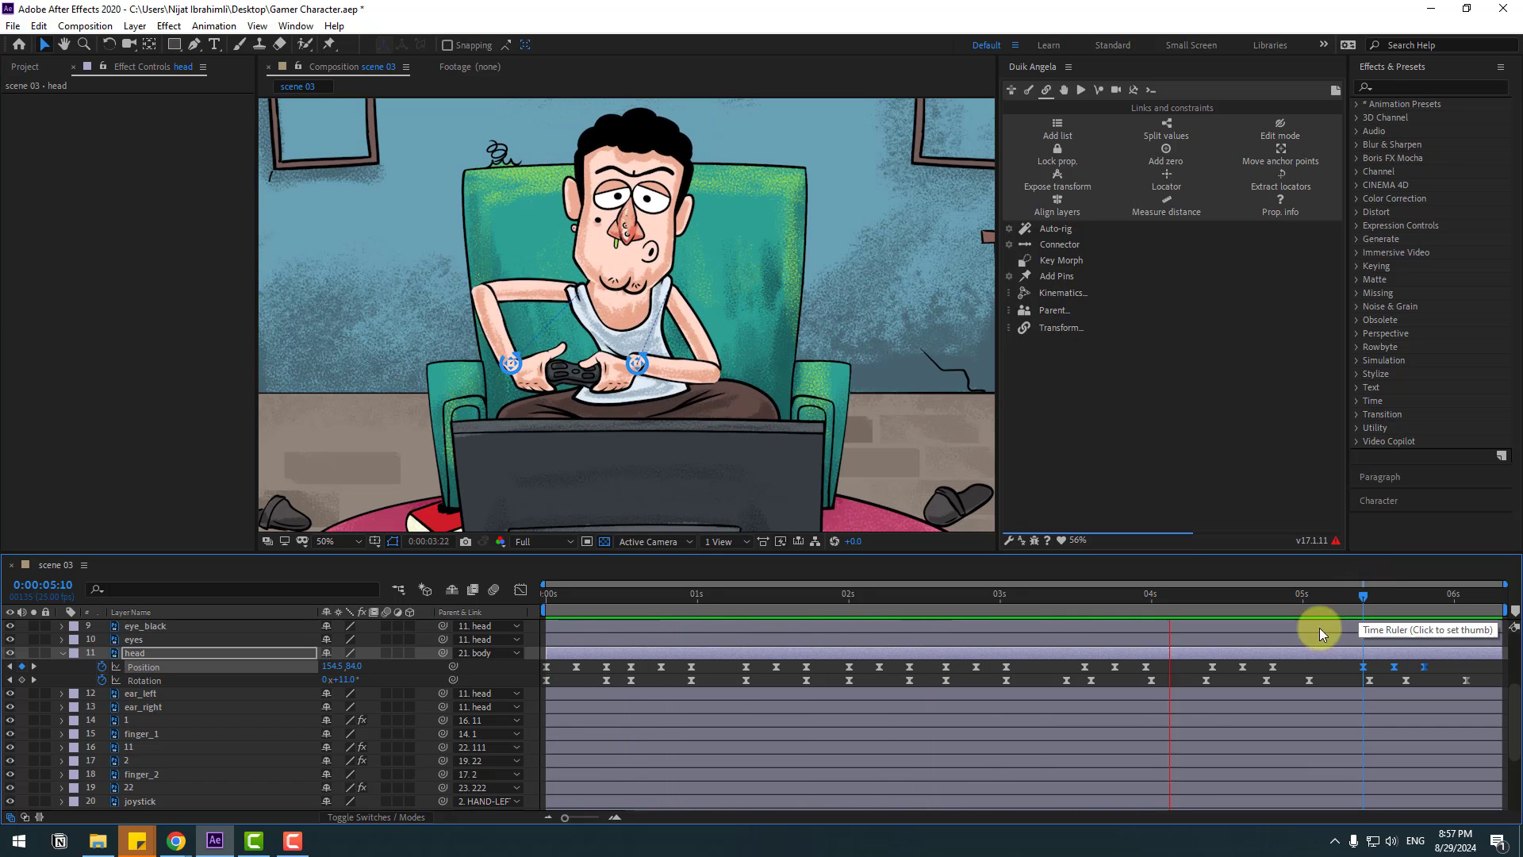
Return to 0:00:00:00, collapse the head layer and make the eye_close layer visible
left_click_drag(658, 596, 387, 611)
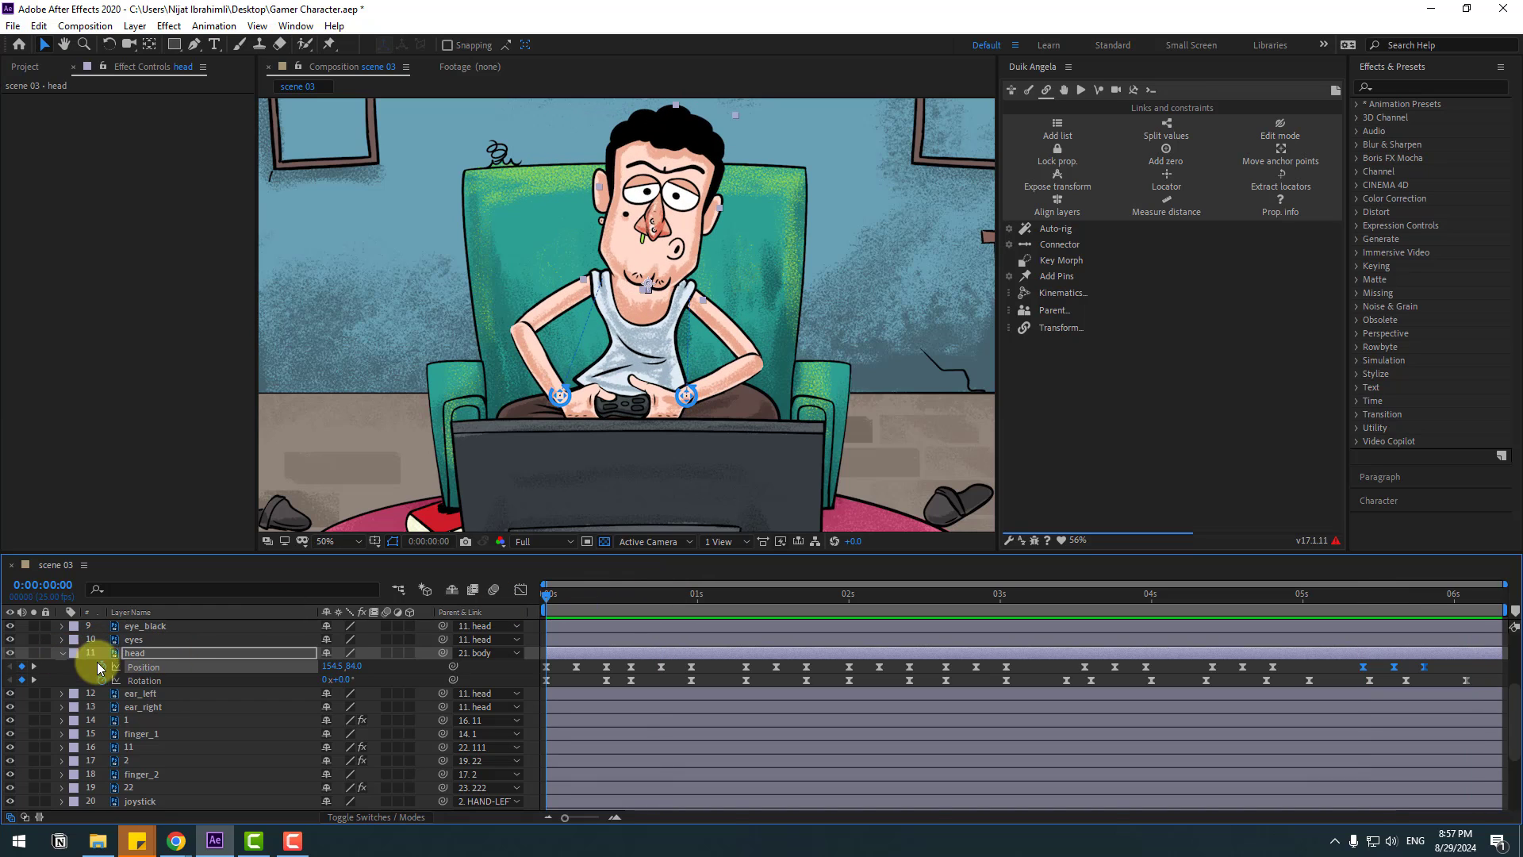
left_click(64, 653)
scroll(158, 666, "up", 2)
left_click(151, 696)
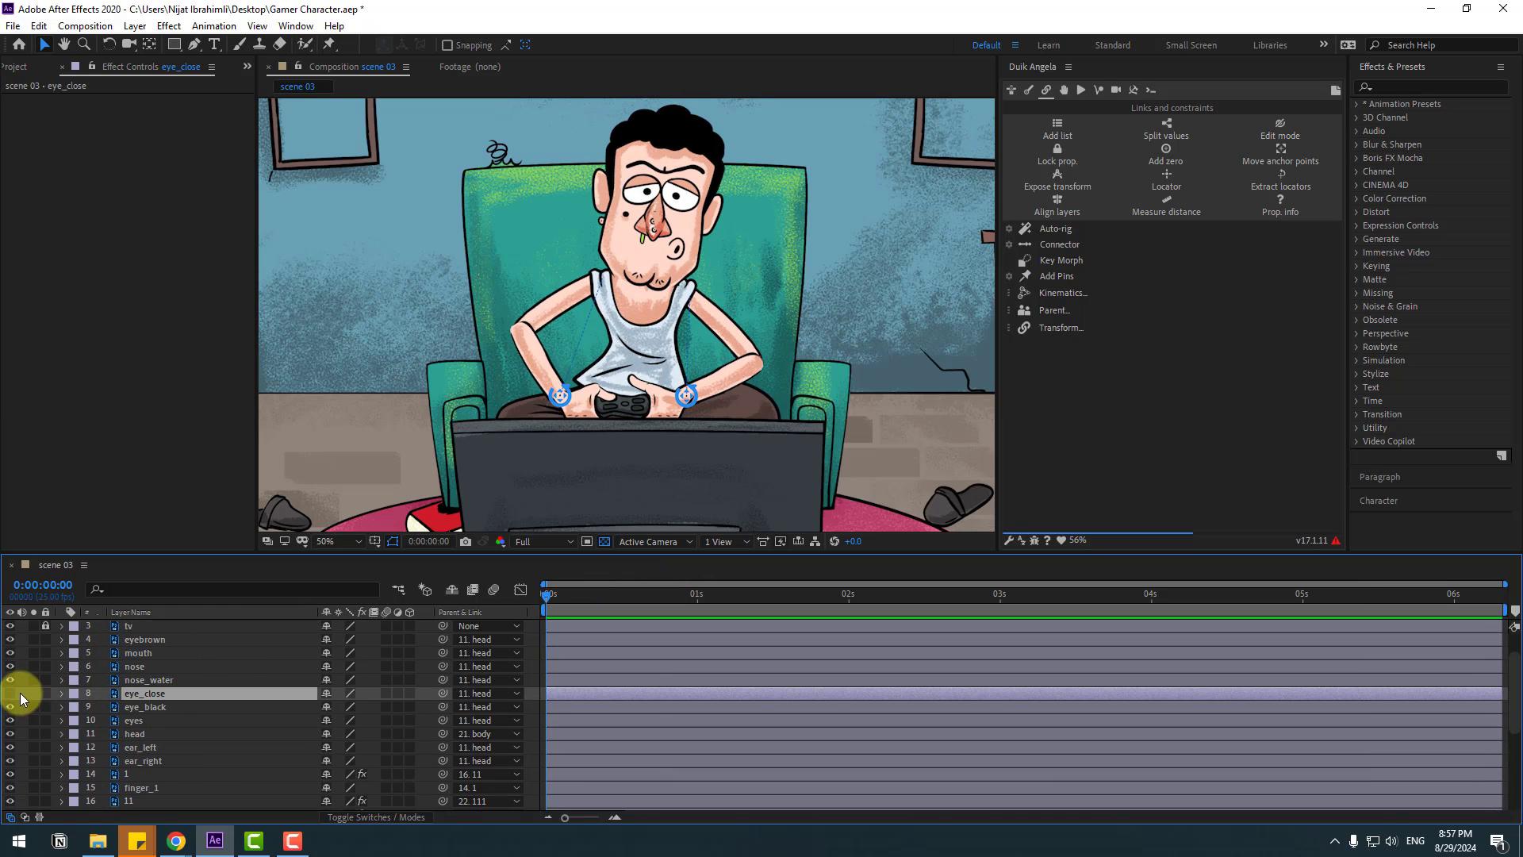
left_click(10, 693)
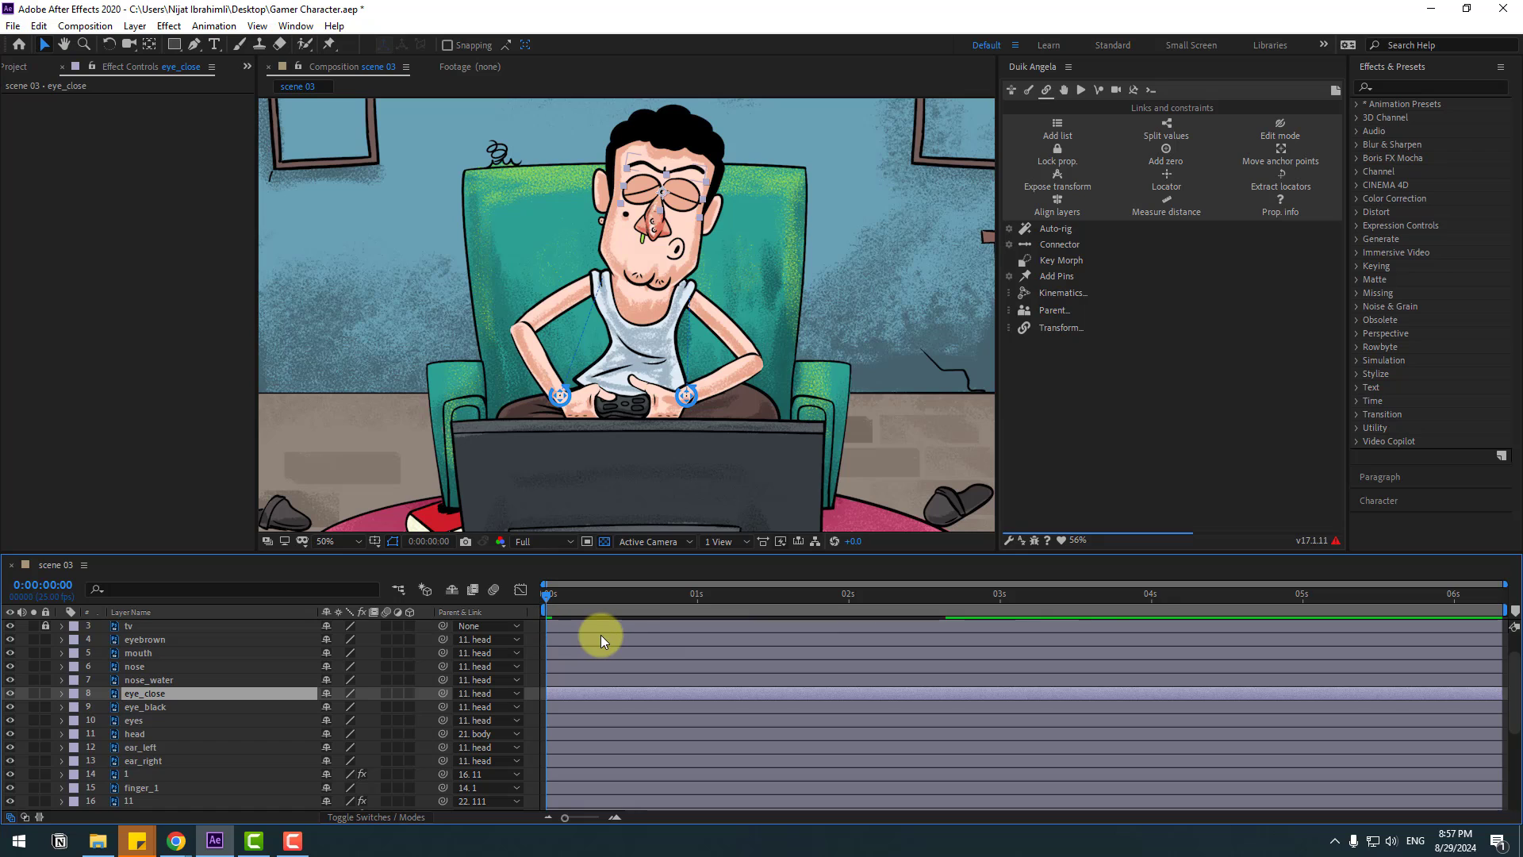
Split the eye_close layer at 0:00:00:03 and delete the part after the split
key("Page_Down")
key("Page_Down")
key("Page_Down")
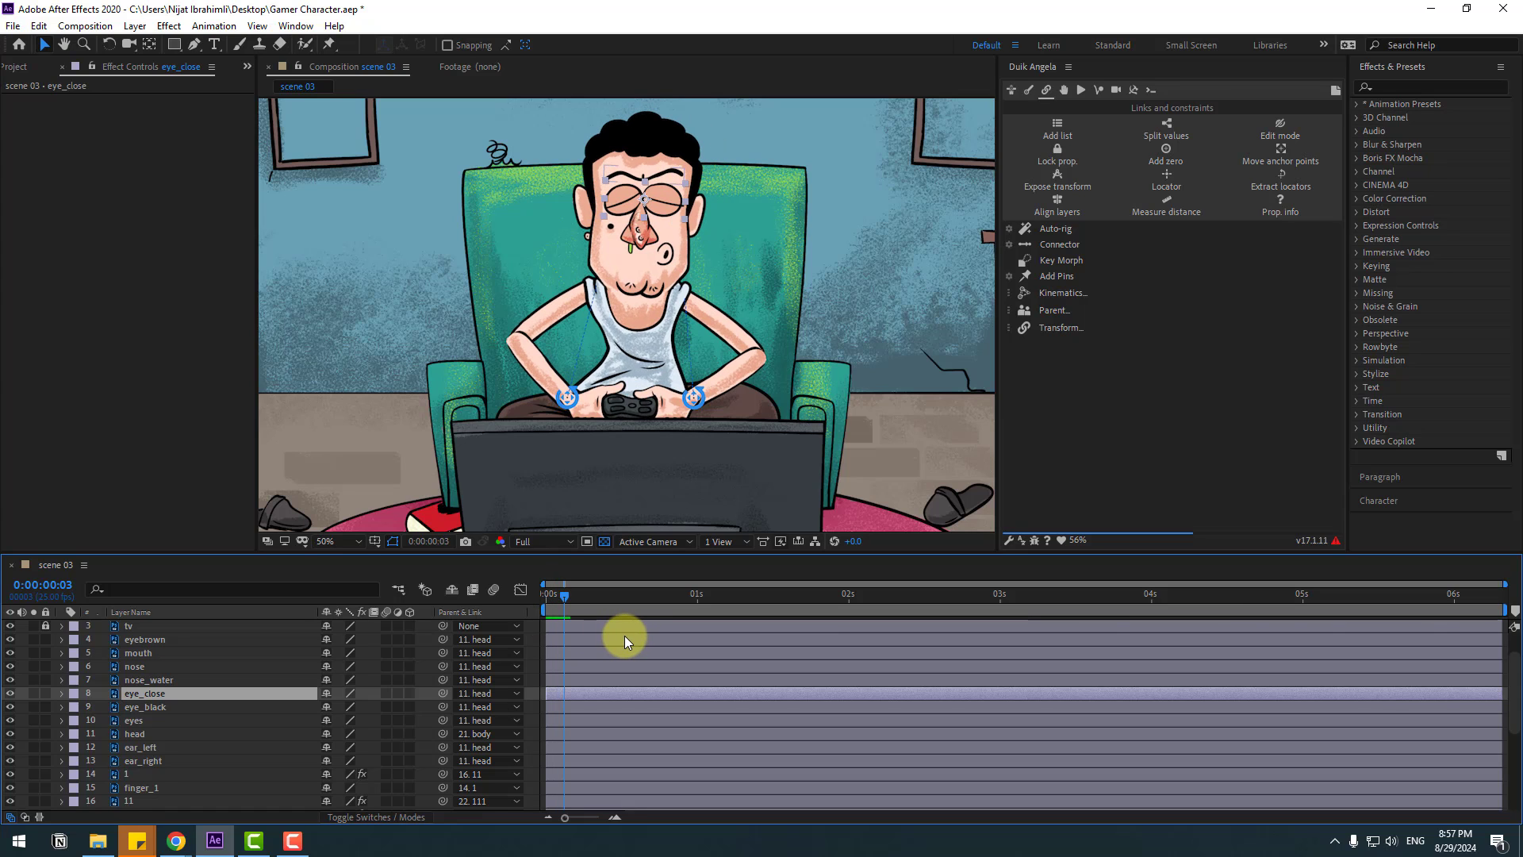
left_click(38, 26)
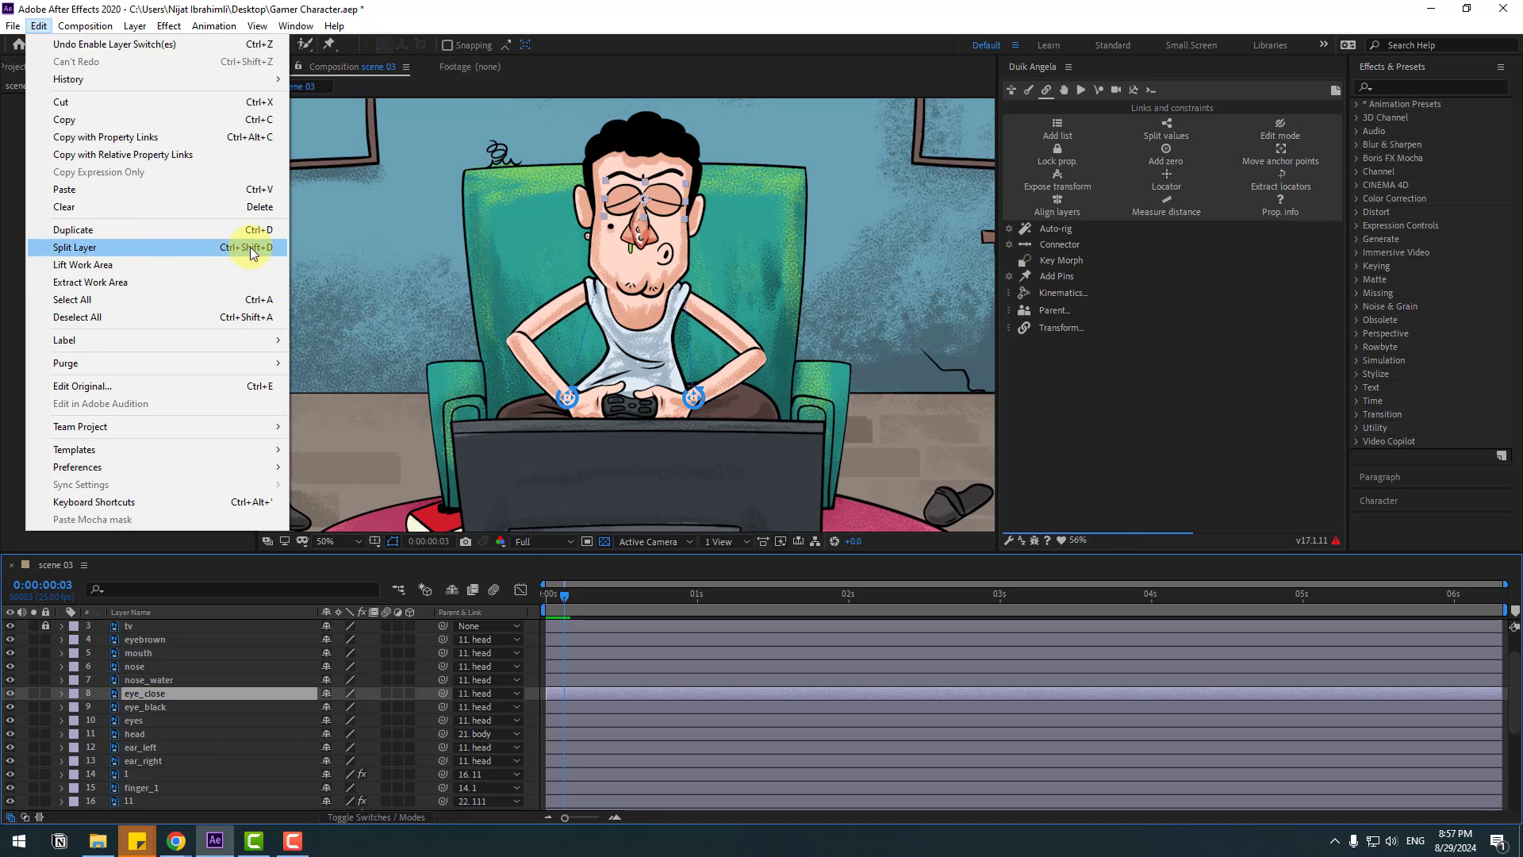
left_click(111, 246)
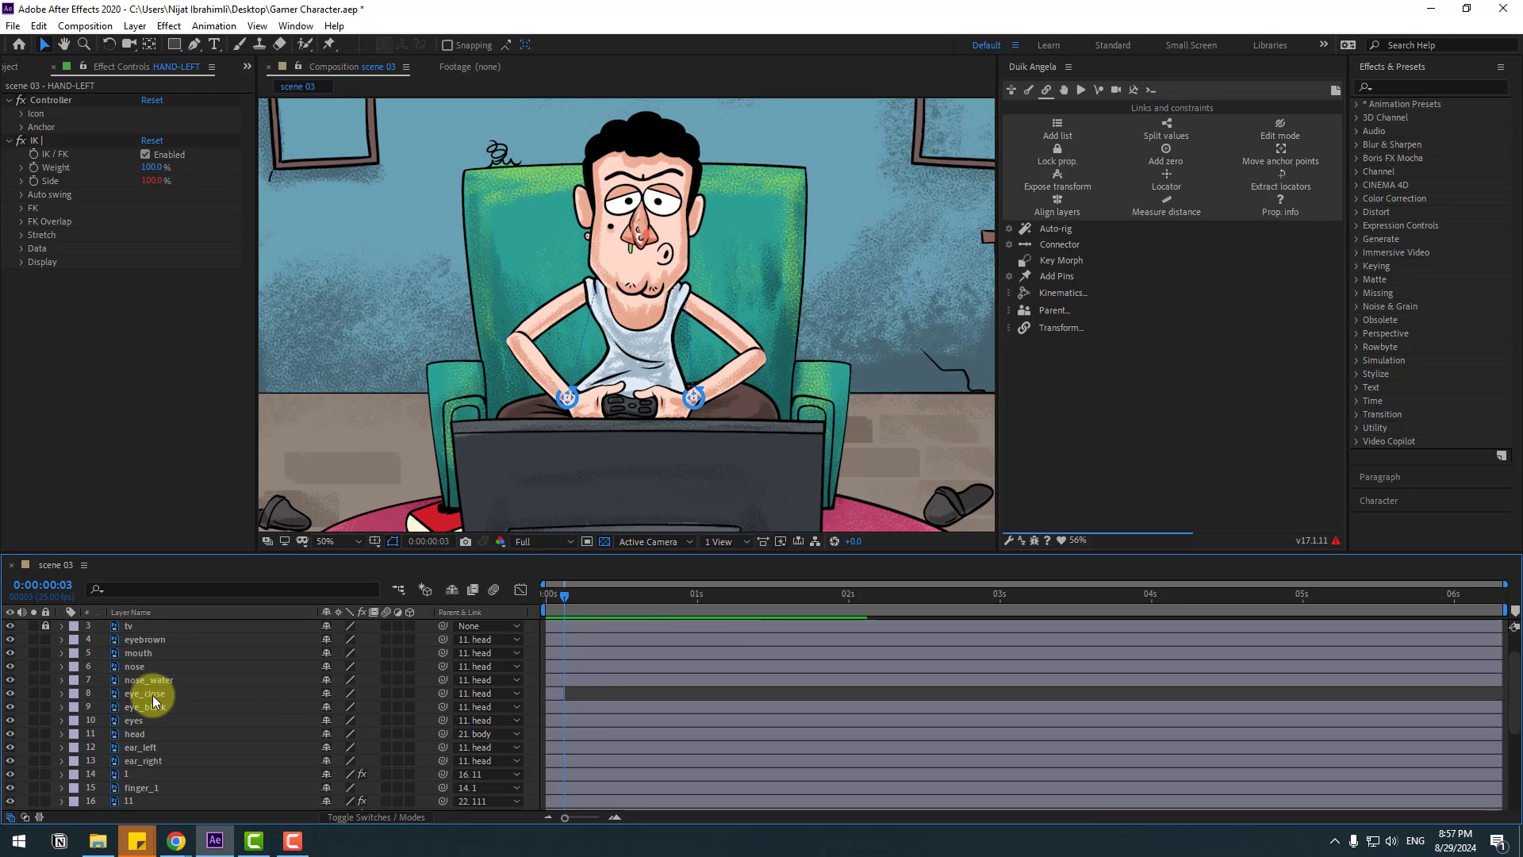
Duplicate the short eye_close layer twice, place the copies at about 0:00:00:10 and 0:00:01:00, and preview the blinks
left_click(530, 693)
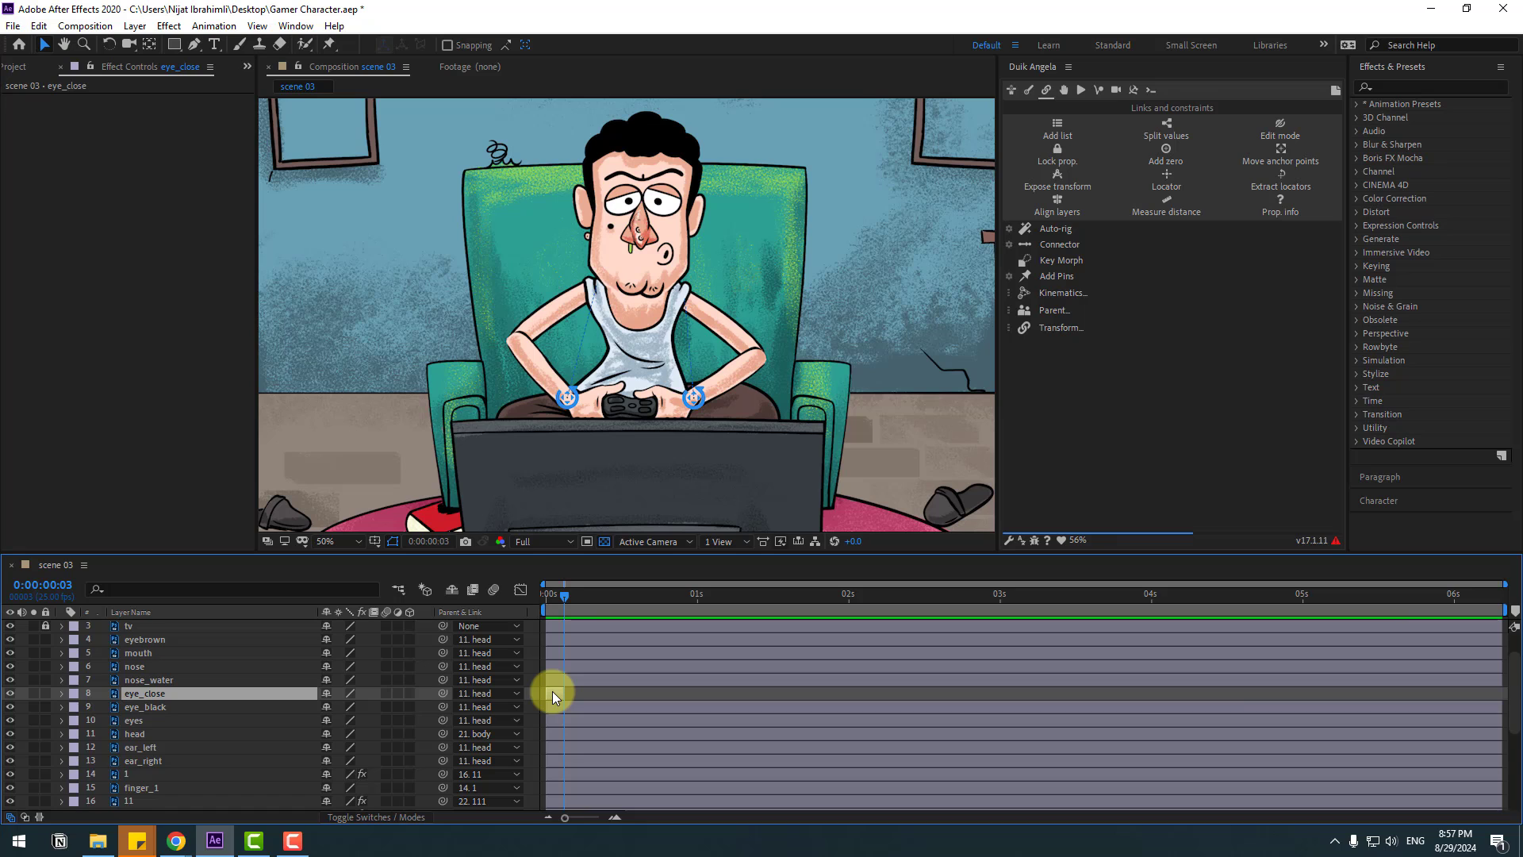
key("ctrl+d")
left_click_drag(553, 693, 706, 694)
key("ctrl+d")
key("space")
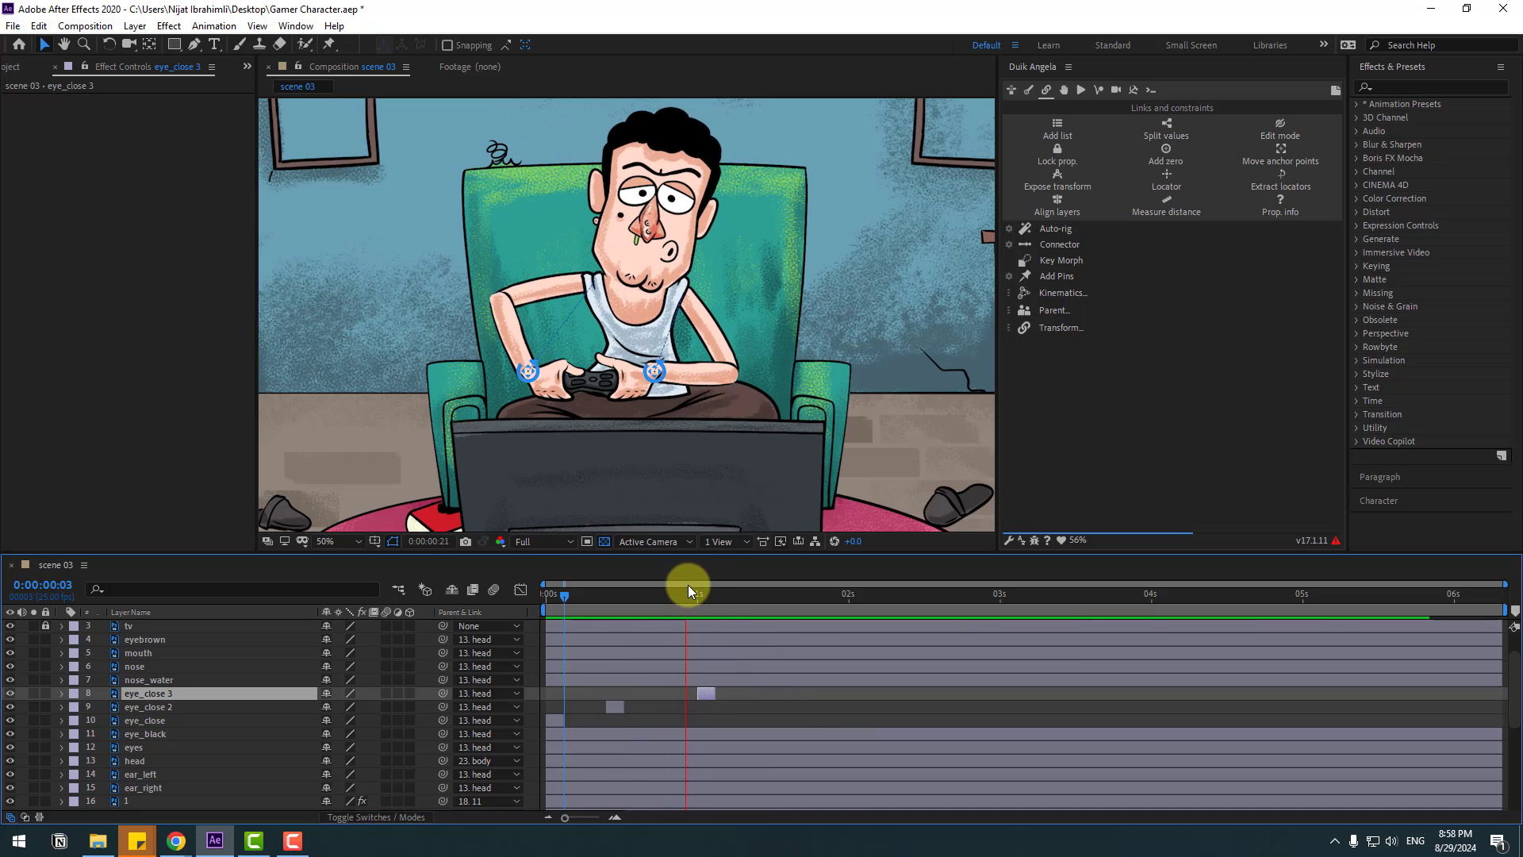
key("space")
Duplicate the blink layer seven more times, spread the copies along the timeline to about 0:00:06:02, and preview
key("ctrl+d")
left_click_drag(705, 693, 1044, 692)
key("ctrl+d")
key("ctrl+d")
key("ctrl+d")
key("ctrl+d")
left_click_drag(1168, 692, 1450, 694)
key("ctrl+d")
key("ctrl+d")
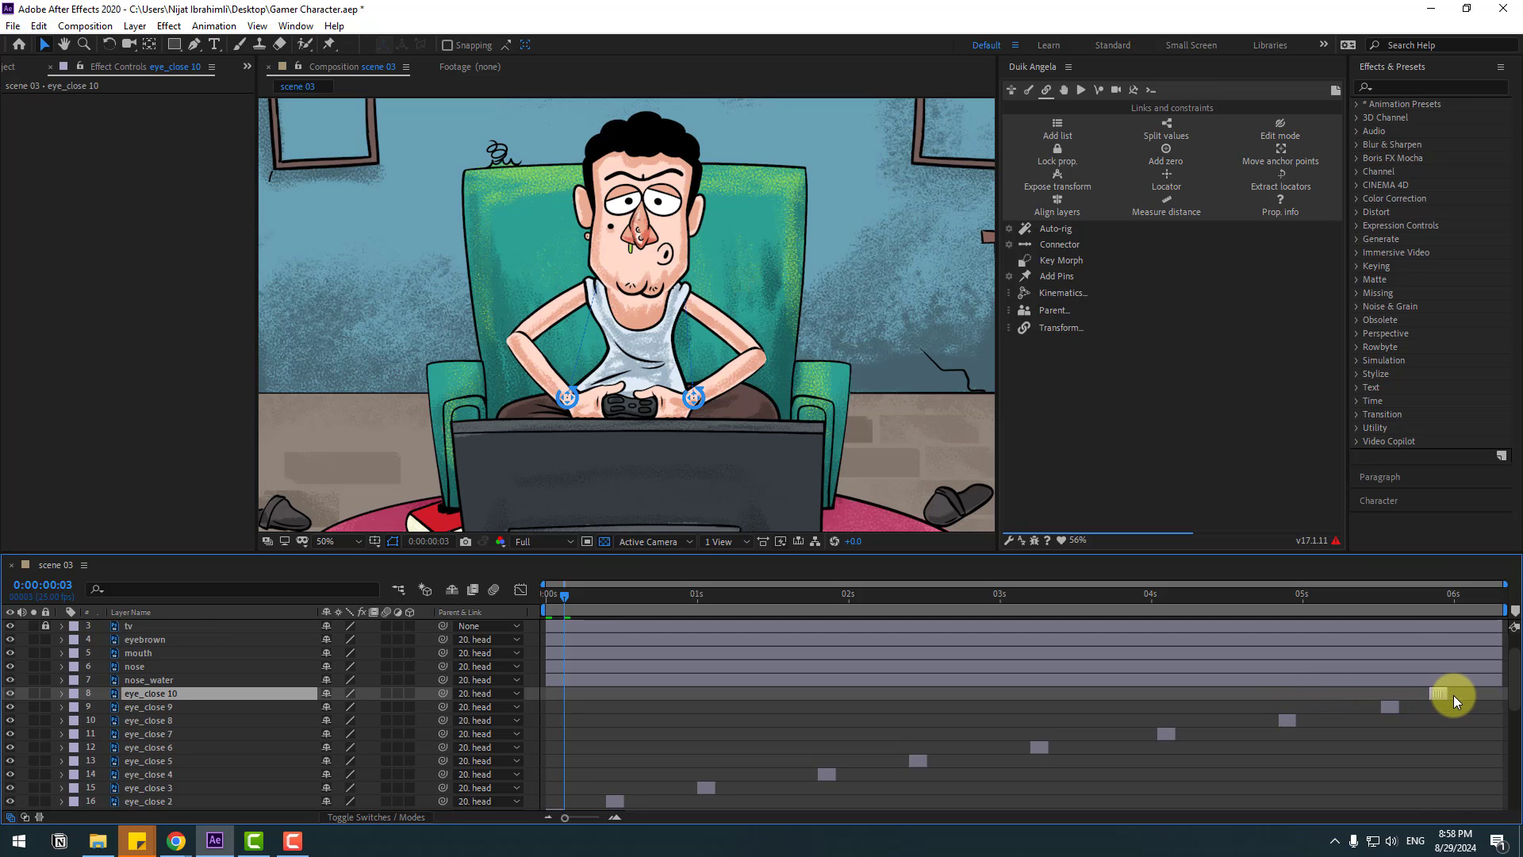
key("space")
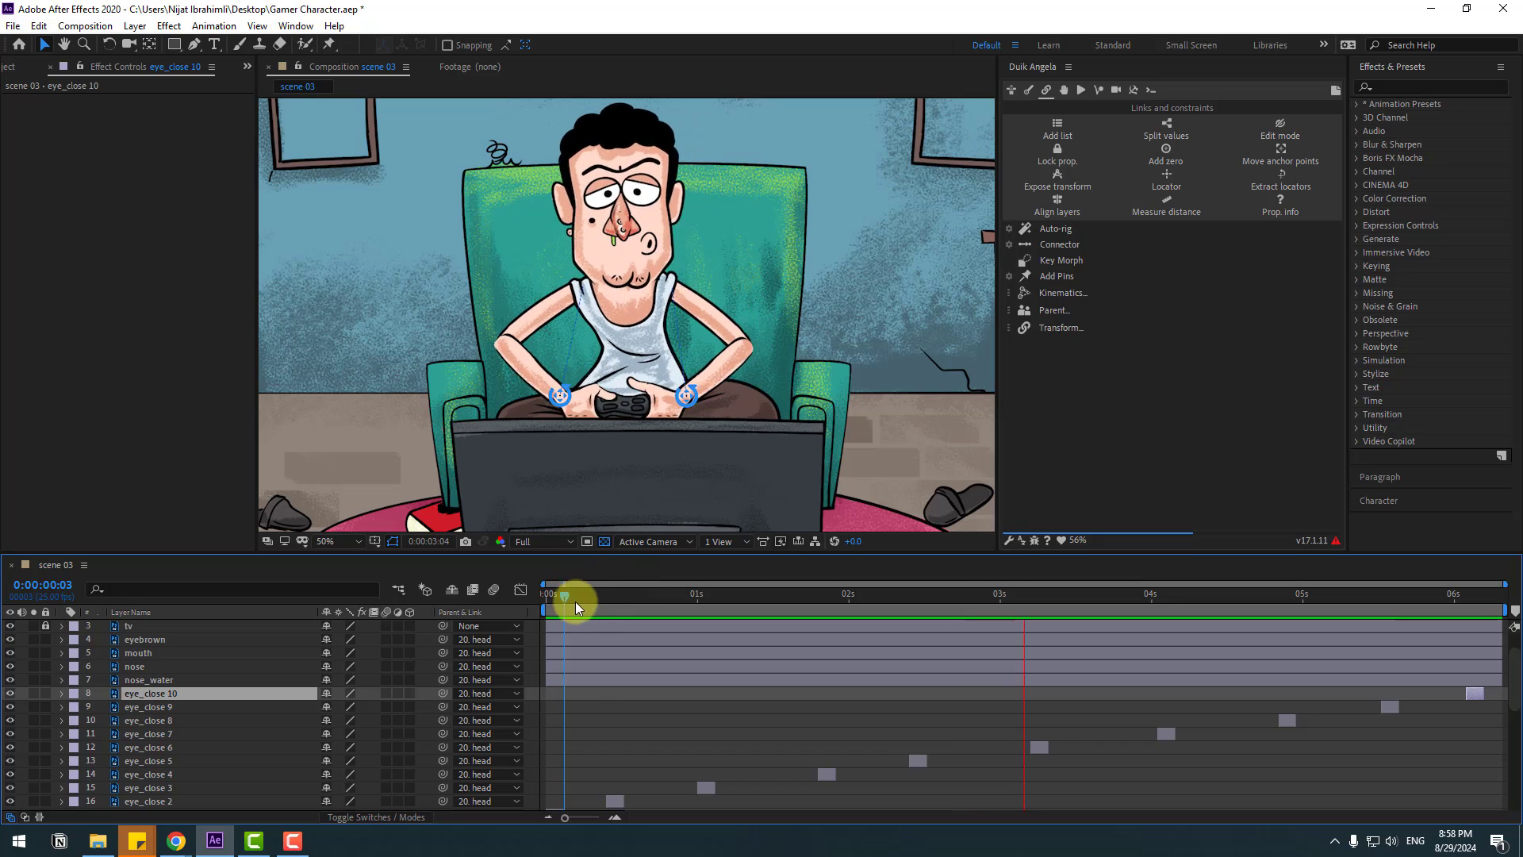
Add a Position keyframe to eye_black at 0:00:00:04 and move the pupils to 154.0, 240.7 at 0:00:00:06
scroll(228, 720, "down", 2)
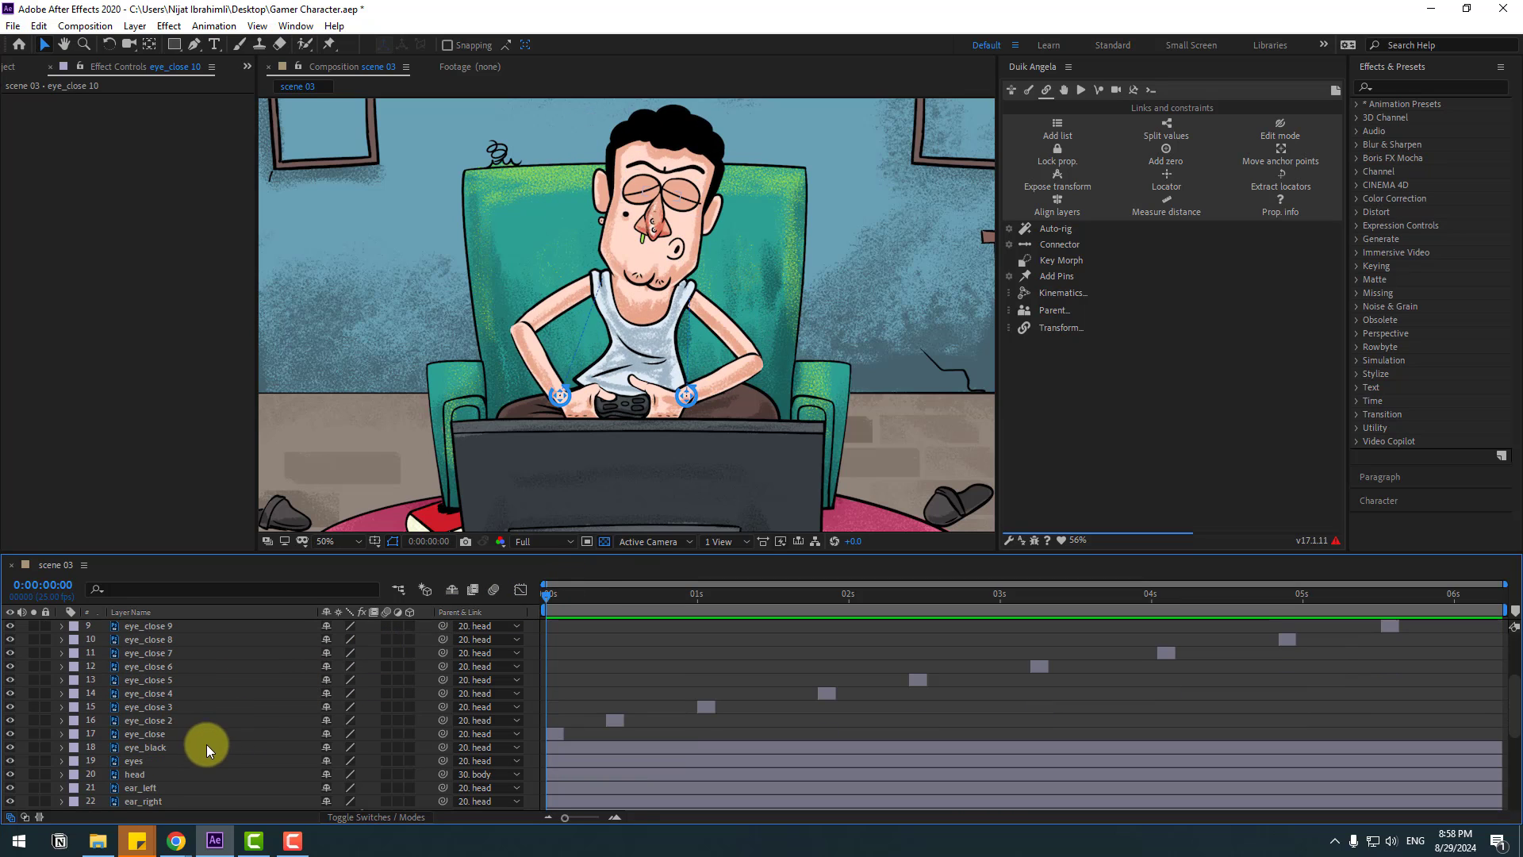
left_click(159, 749)
left_click_drag(564, 598, 570, 601)
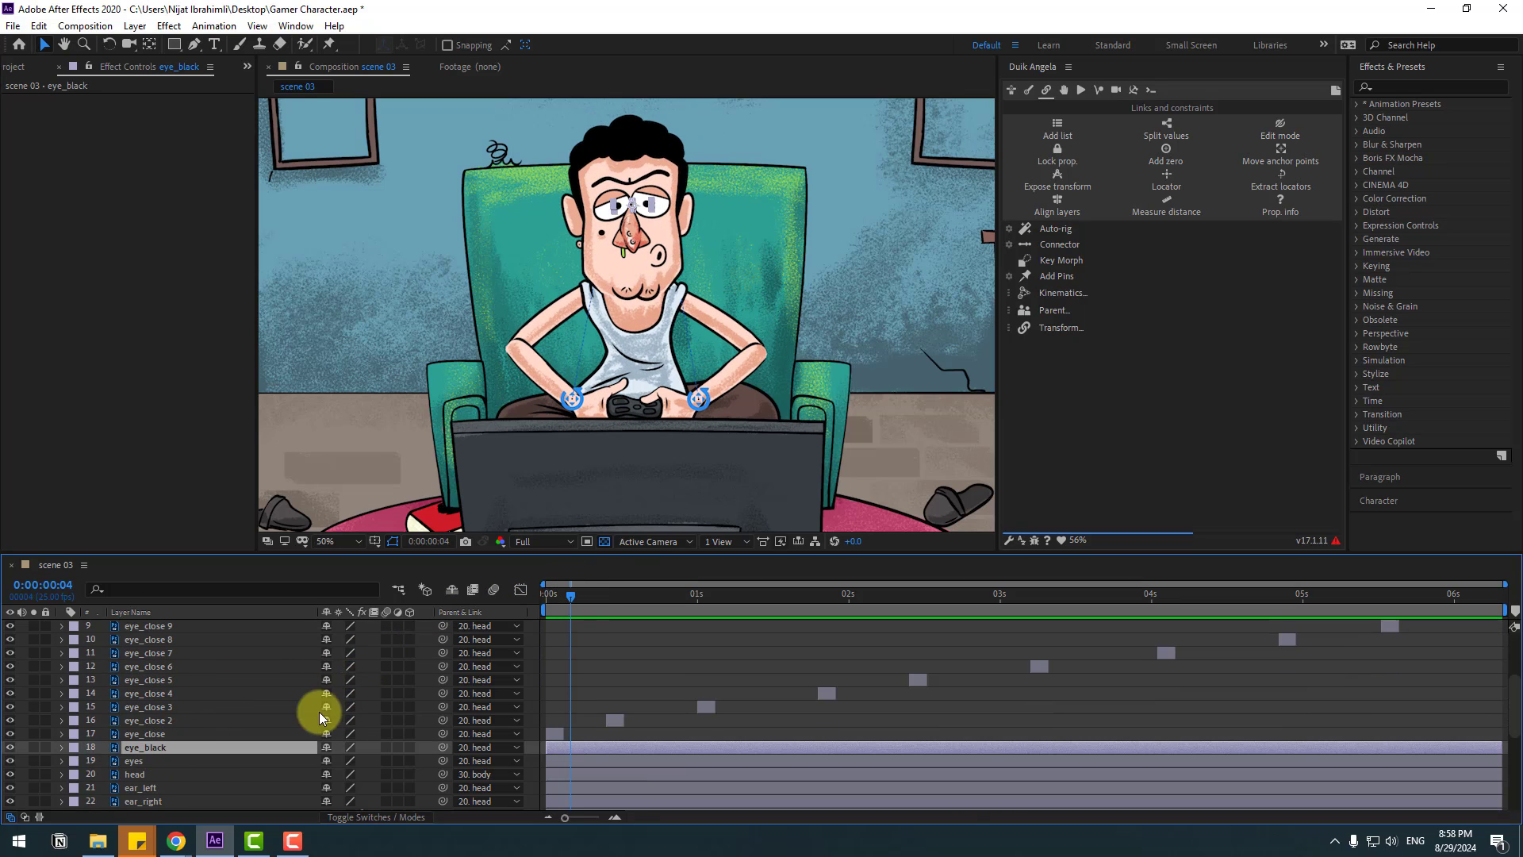
key("p")
left_click(103, 759)
scroll(574, 433, "up", 2)
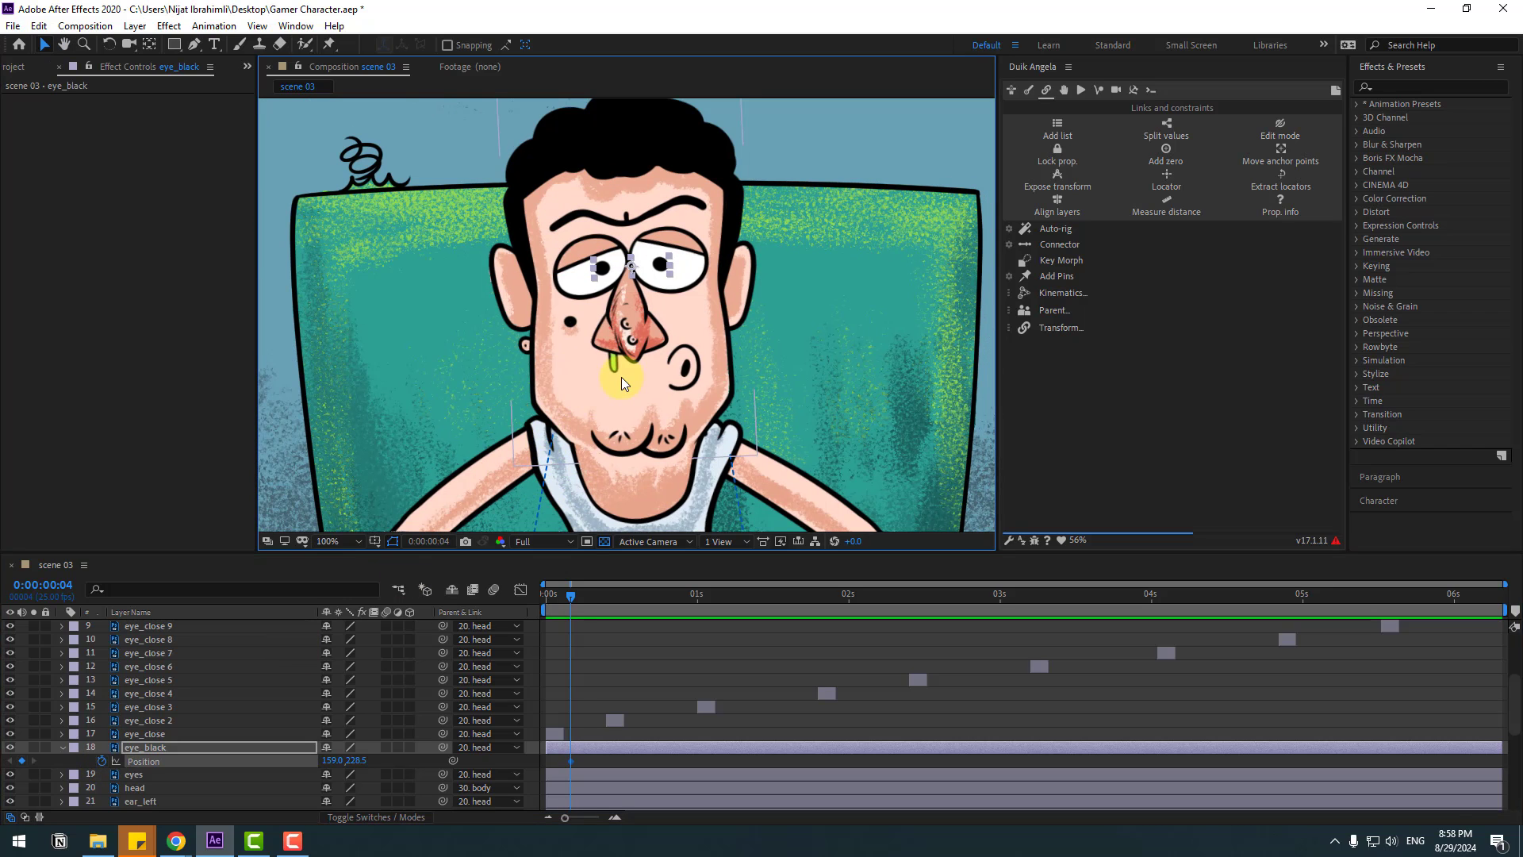
key("Page_Down")
key("Page_Down")
left_click_drag(555, 285, 545, 298)
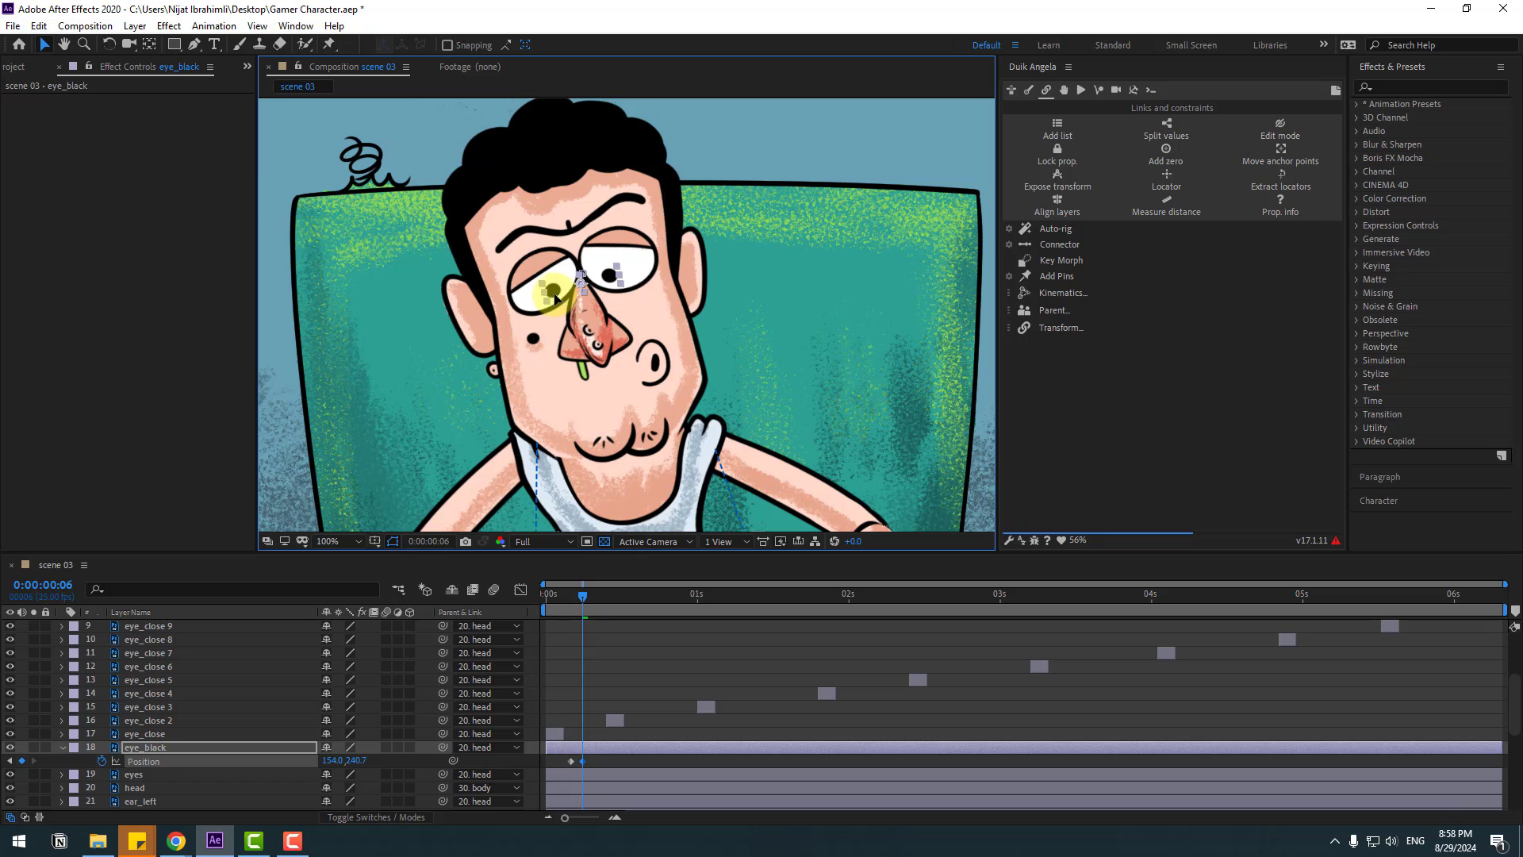
Hold eye_black's Position with a keyframe at 0:00:00:14 and move the pupils to 157.1, 228.0 at 0:00:00:16
left_click_drag(582, 595, 631, 597)
left_click(21, 760)
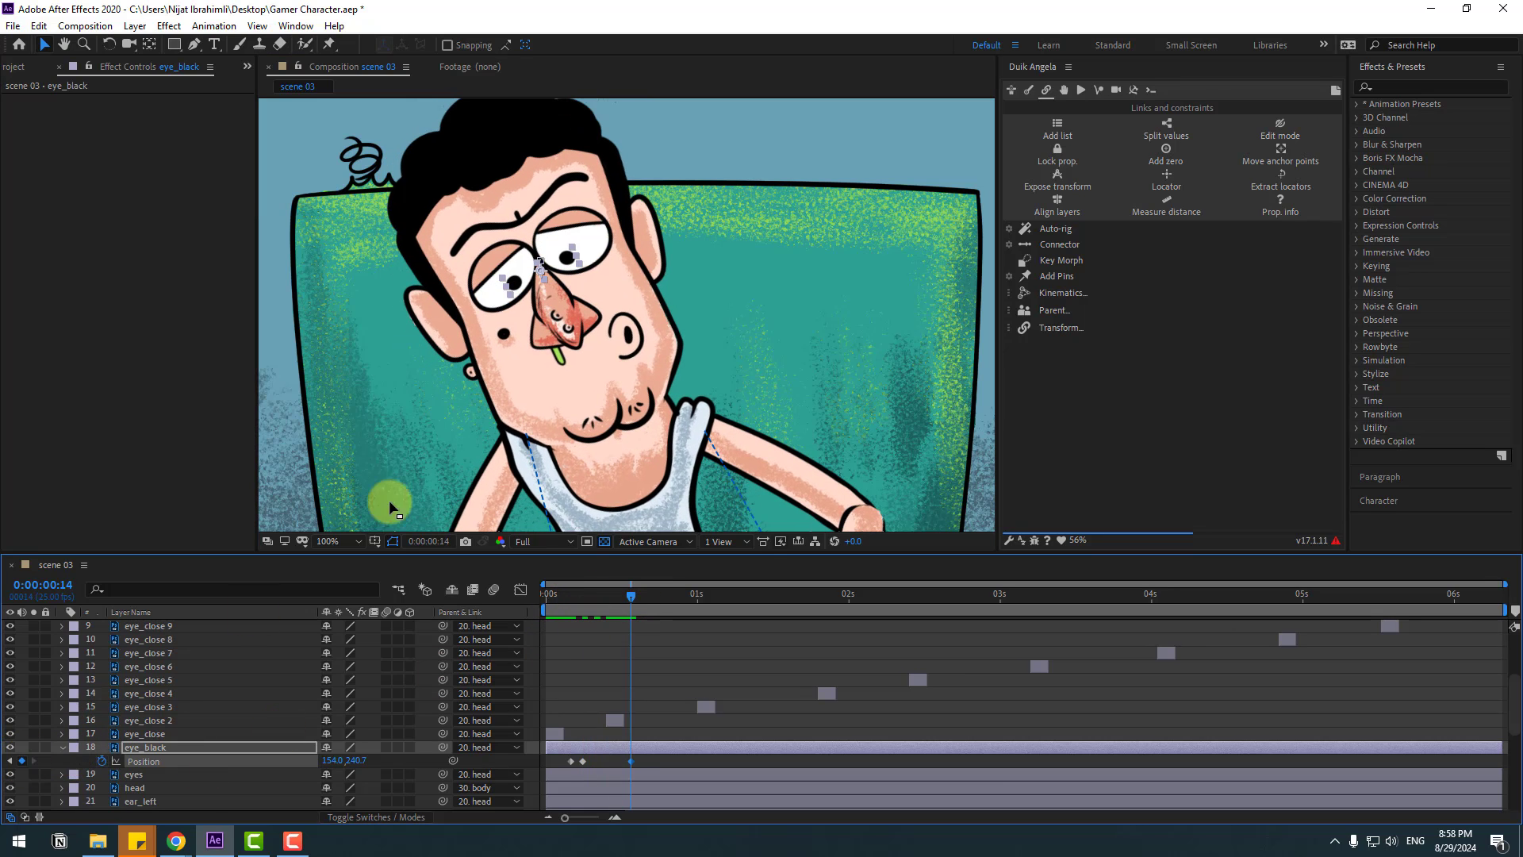
left_click_drag(554, 274, 544, 272)
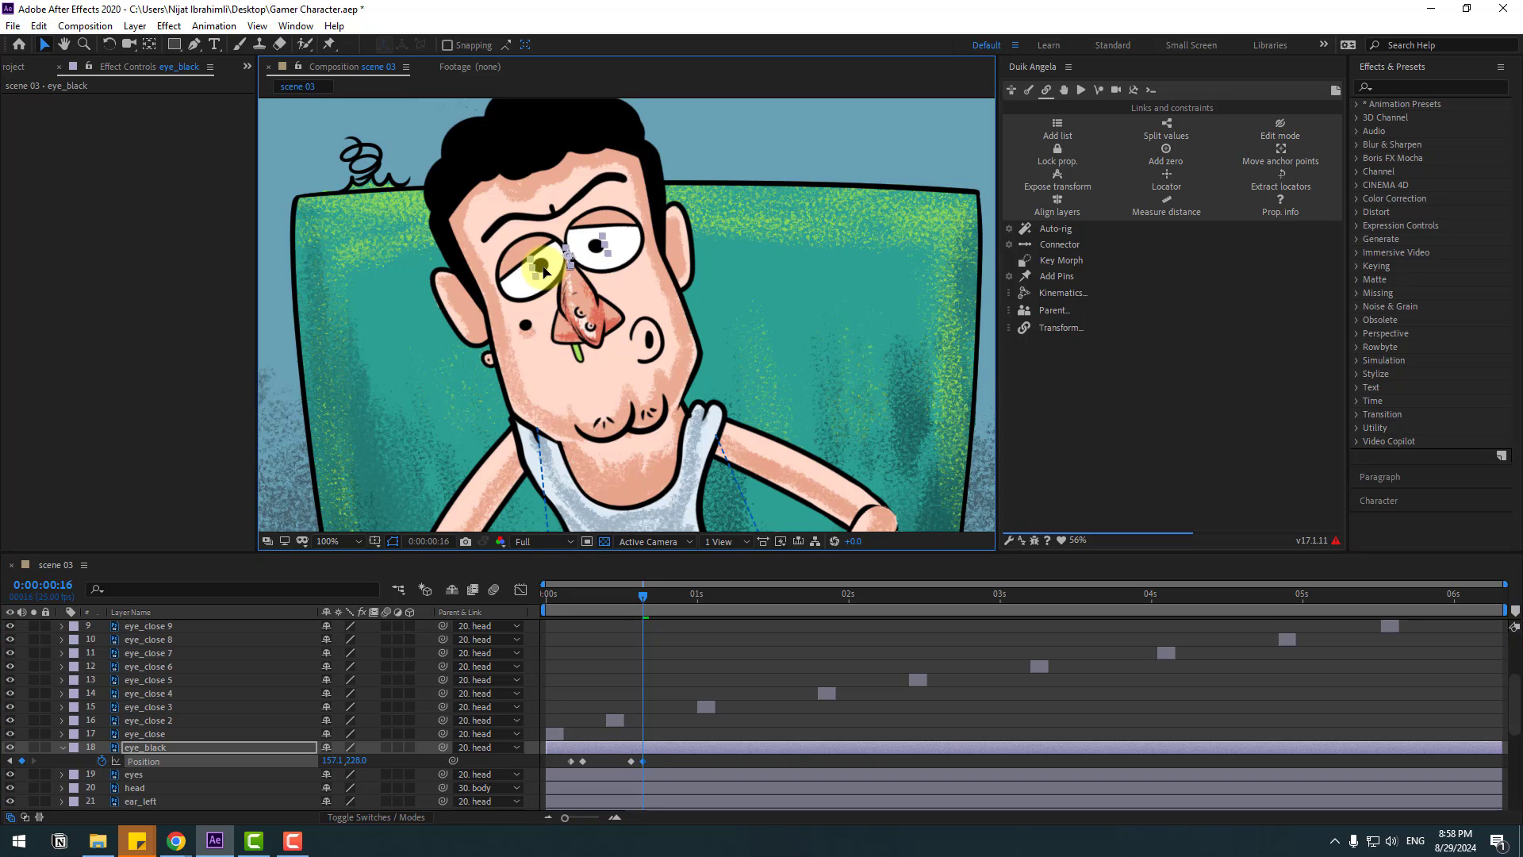
Hold eye_black's Position with a keyframe at 0:00:01:06 and move the pupils to 170.7, 227.8 at 0:00:01:08
left_click_drag(669, 593, 733, 594)
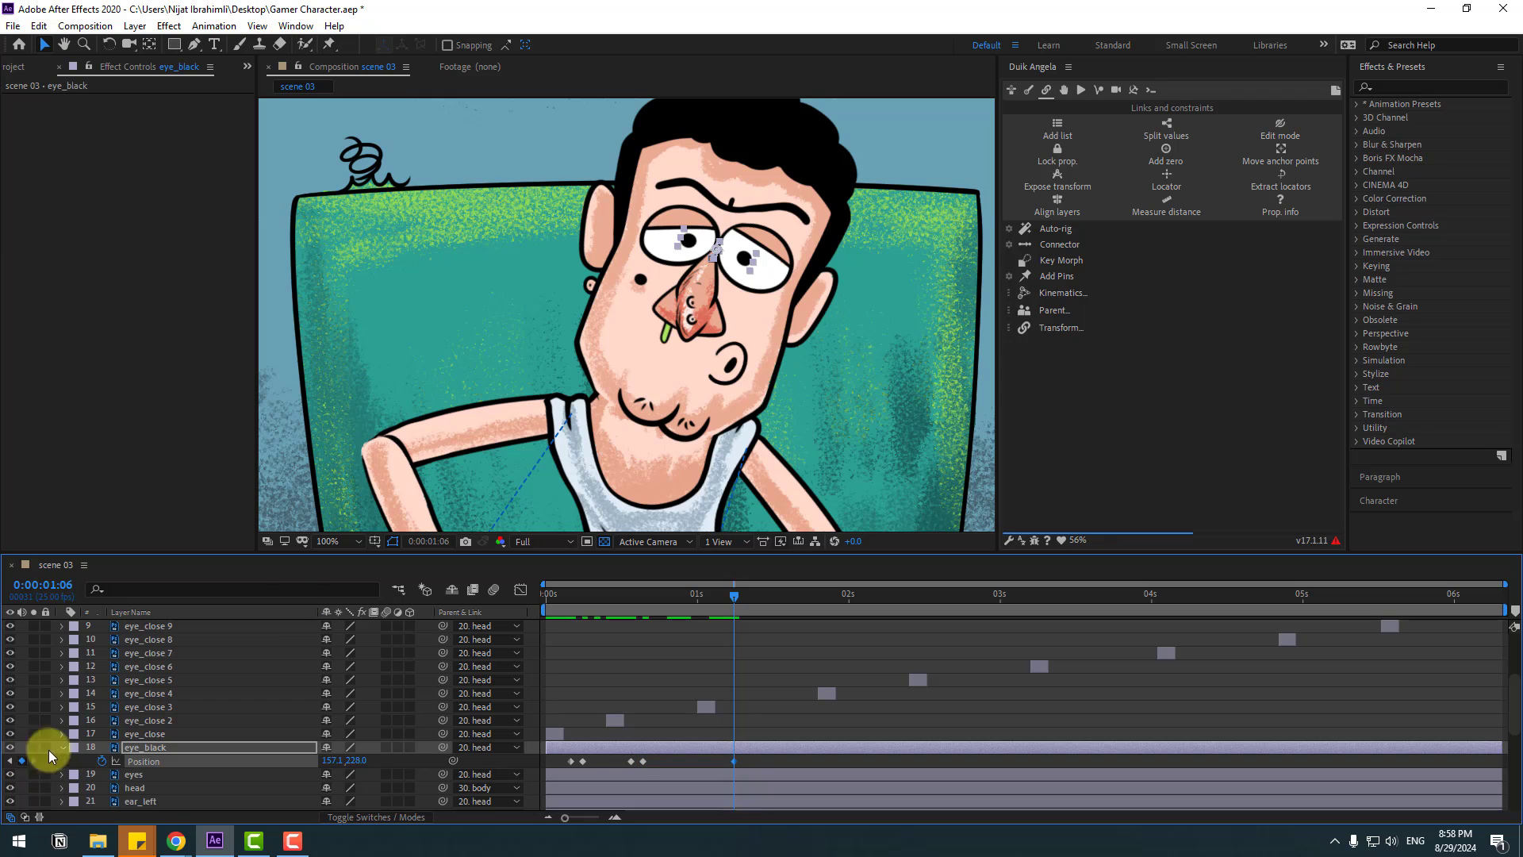
key("Page_Down")
key("Page_Down")
left_click_drag(680, 253, 690, 253)
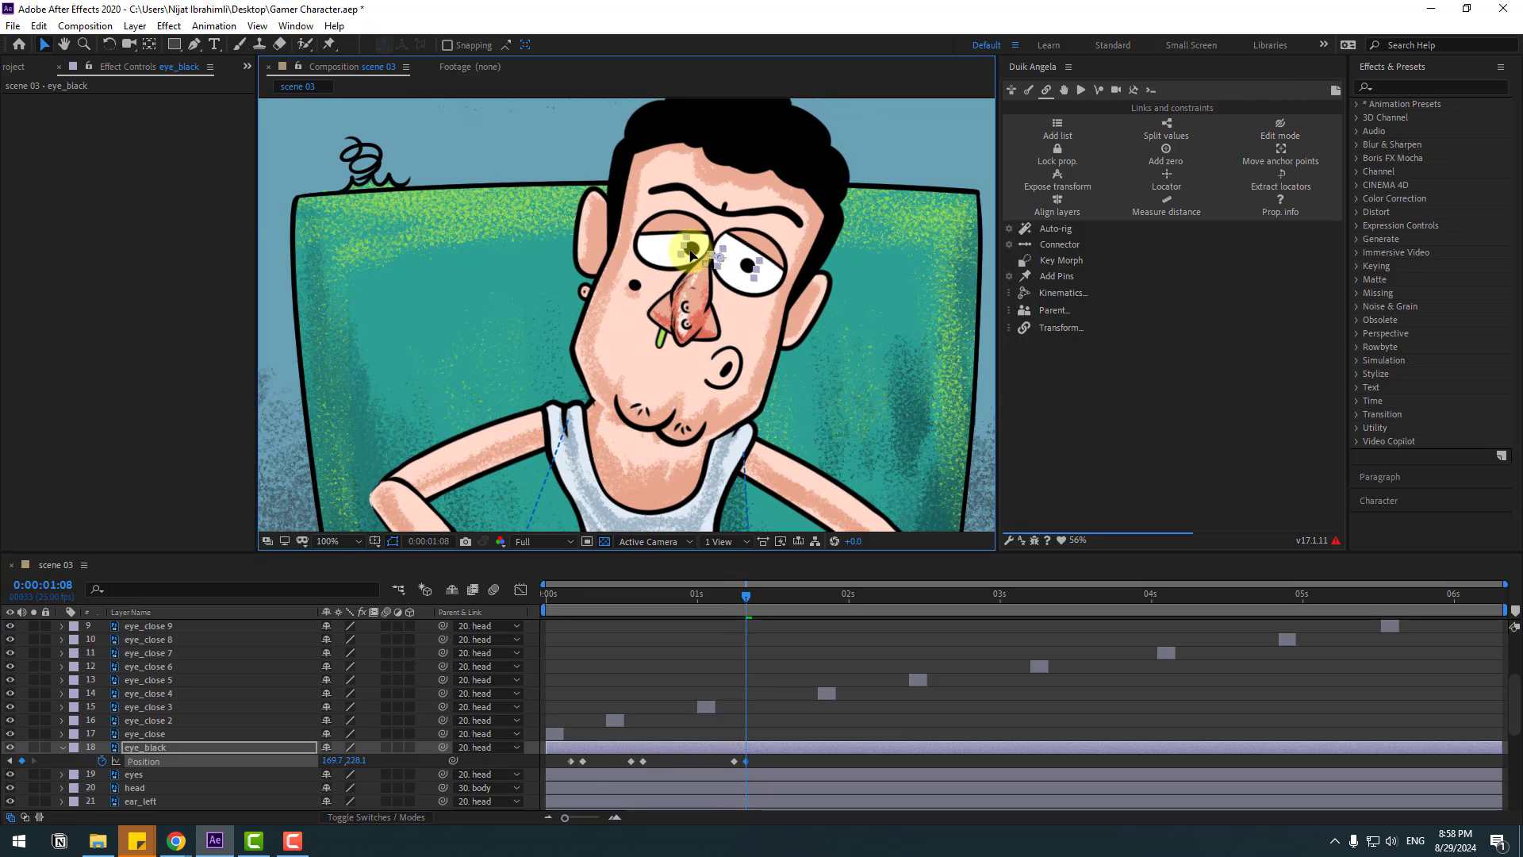
left_click(781, 593)
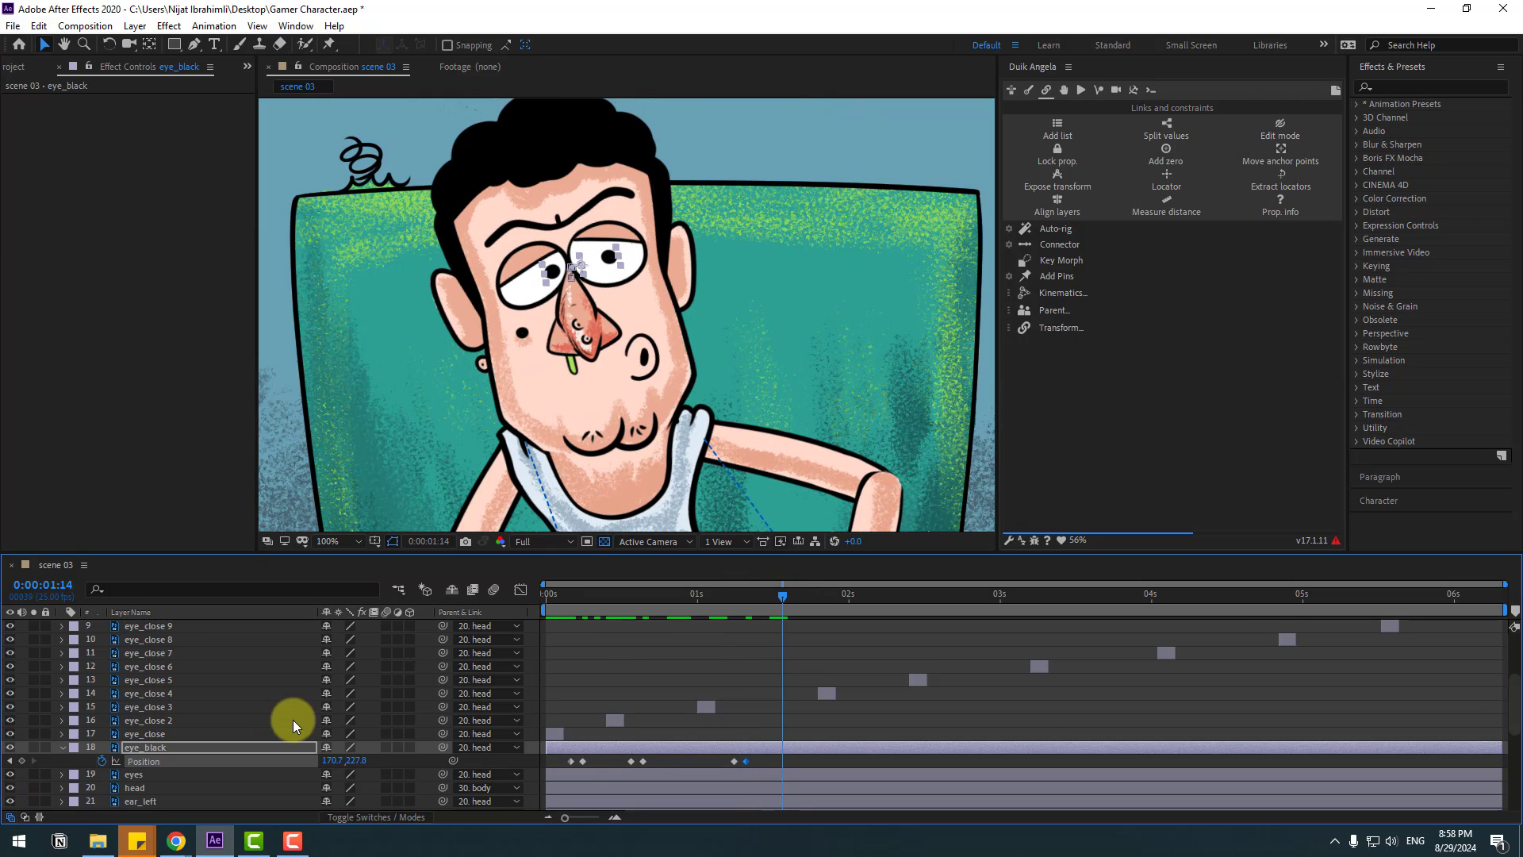
Hold eye_black's Position with a keyframe at 0:00:01:14 and move the pupils to 154.0, 233.6 at 0:00:01:16
key("Page_Down")
key("Page_Down")
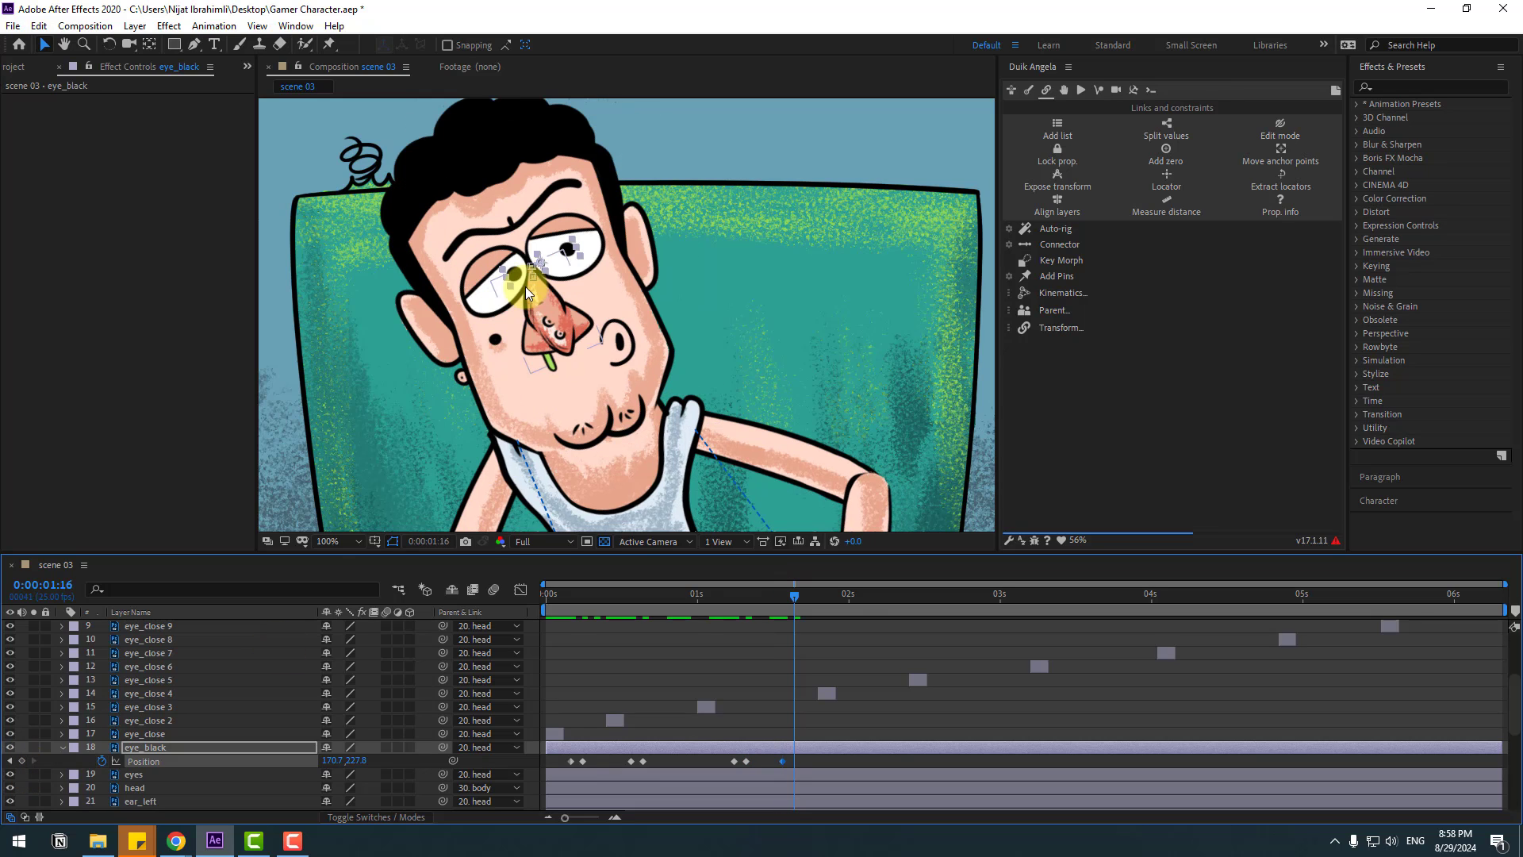
left_click_drag(512, 279, 503, 288)
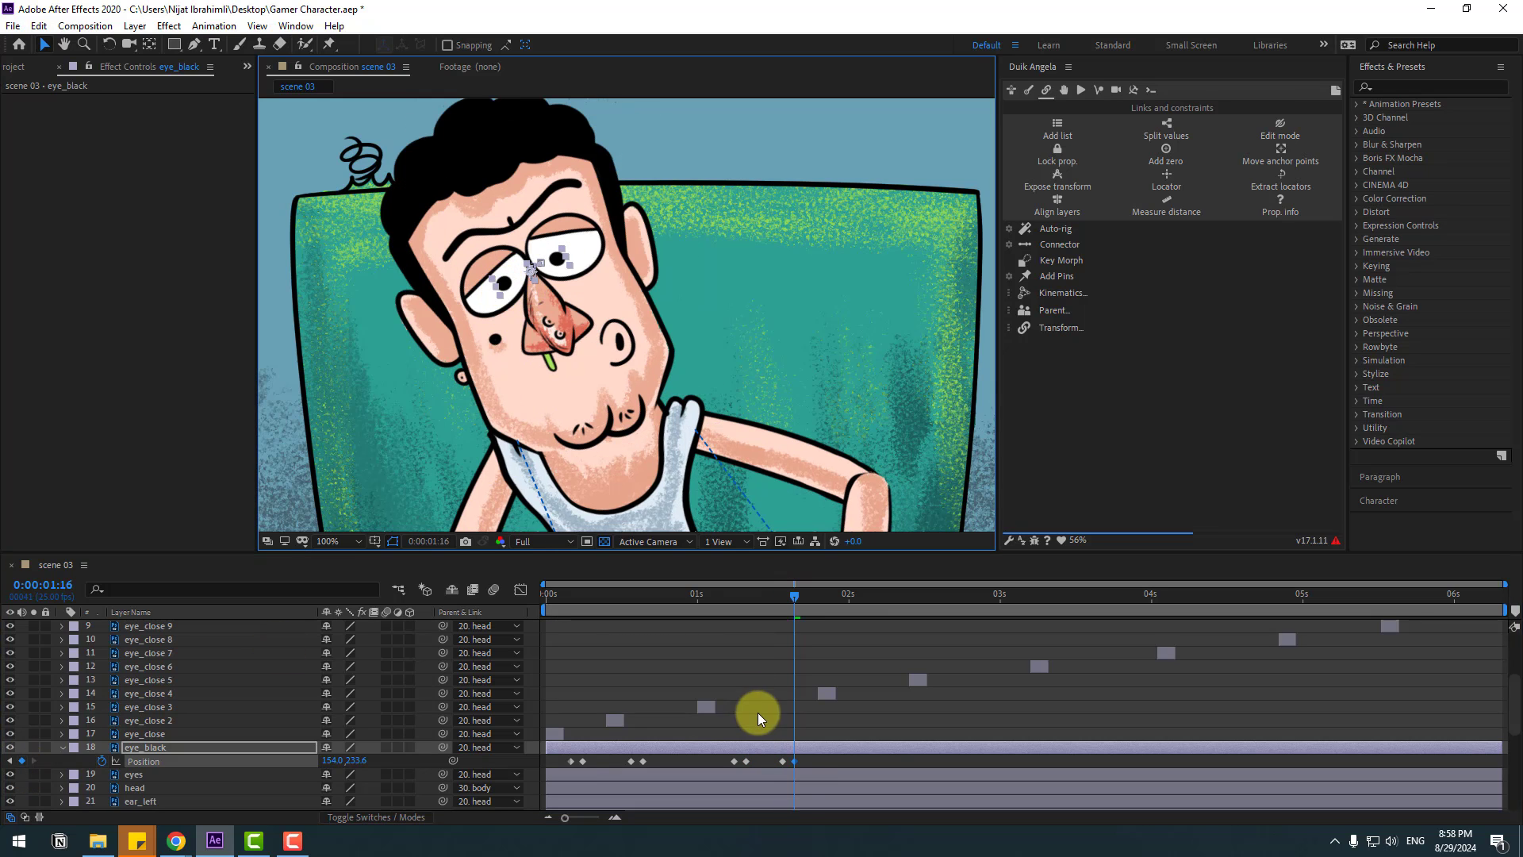
Copy eye_black's Position keyframes, paste them at about 0:00:02:05 and at 0:00:04:05, and preview the whole scene
left_click_drag(798, 768, 558, 761)
left_click_drag(847, 599, 878, 602)
key("ctrl+v")
left_click_drag(1068, 604, 1181, 601)
key("ctrl+v")
left_click(341, 545)
left_click(381, 275)
key("space")
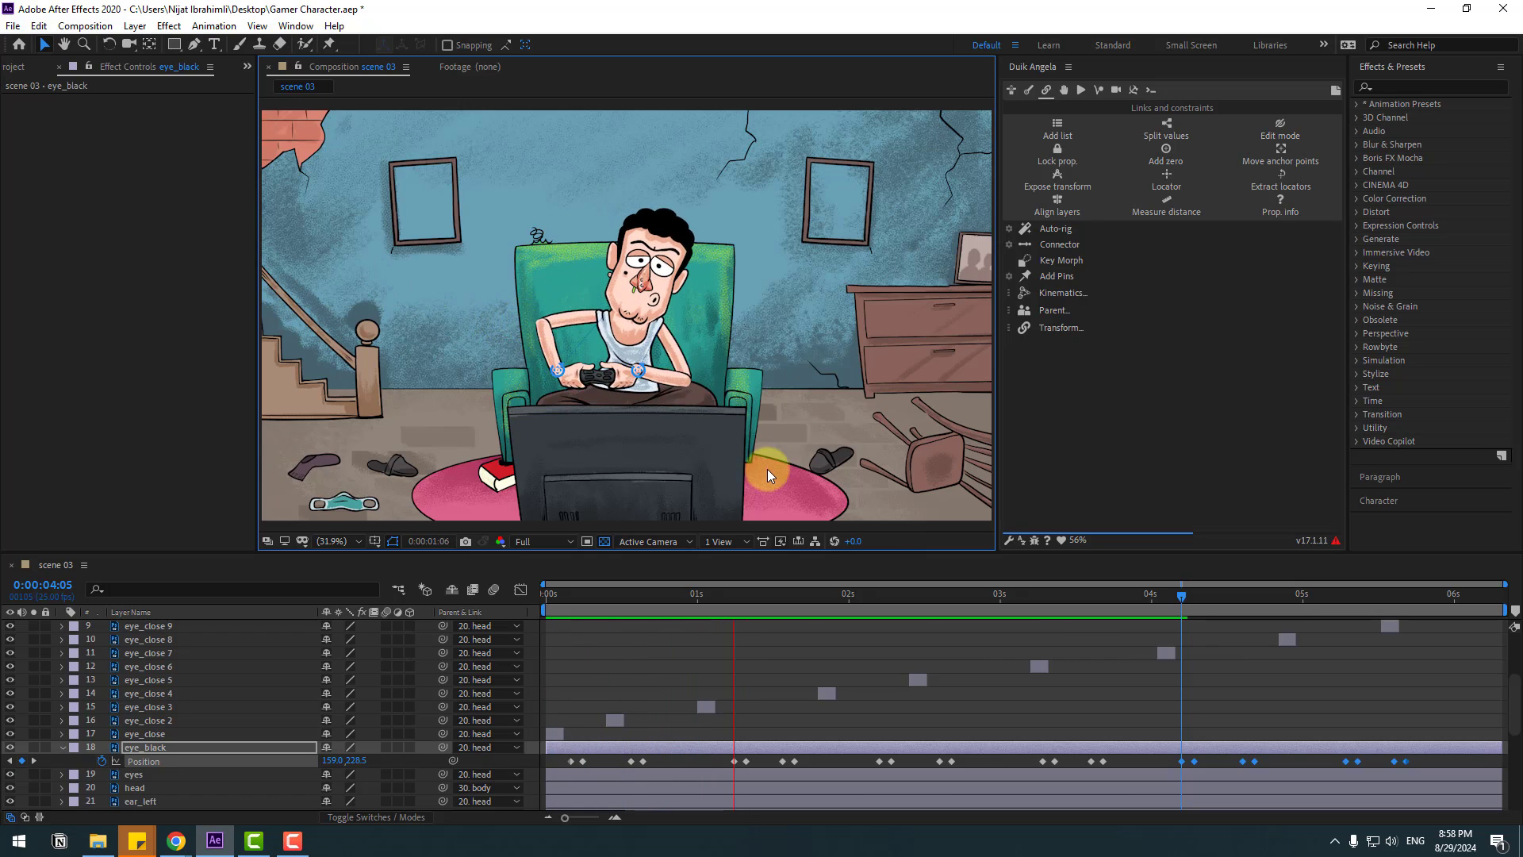
left_click(545, 596)
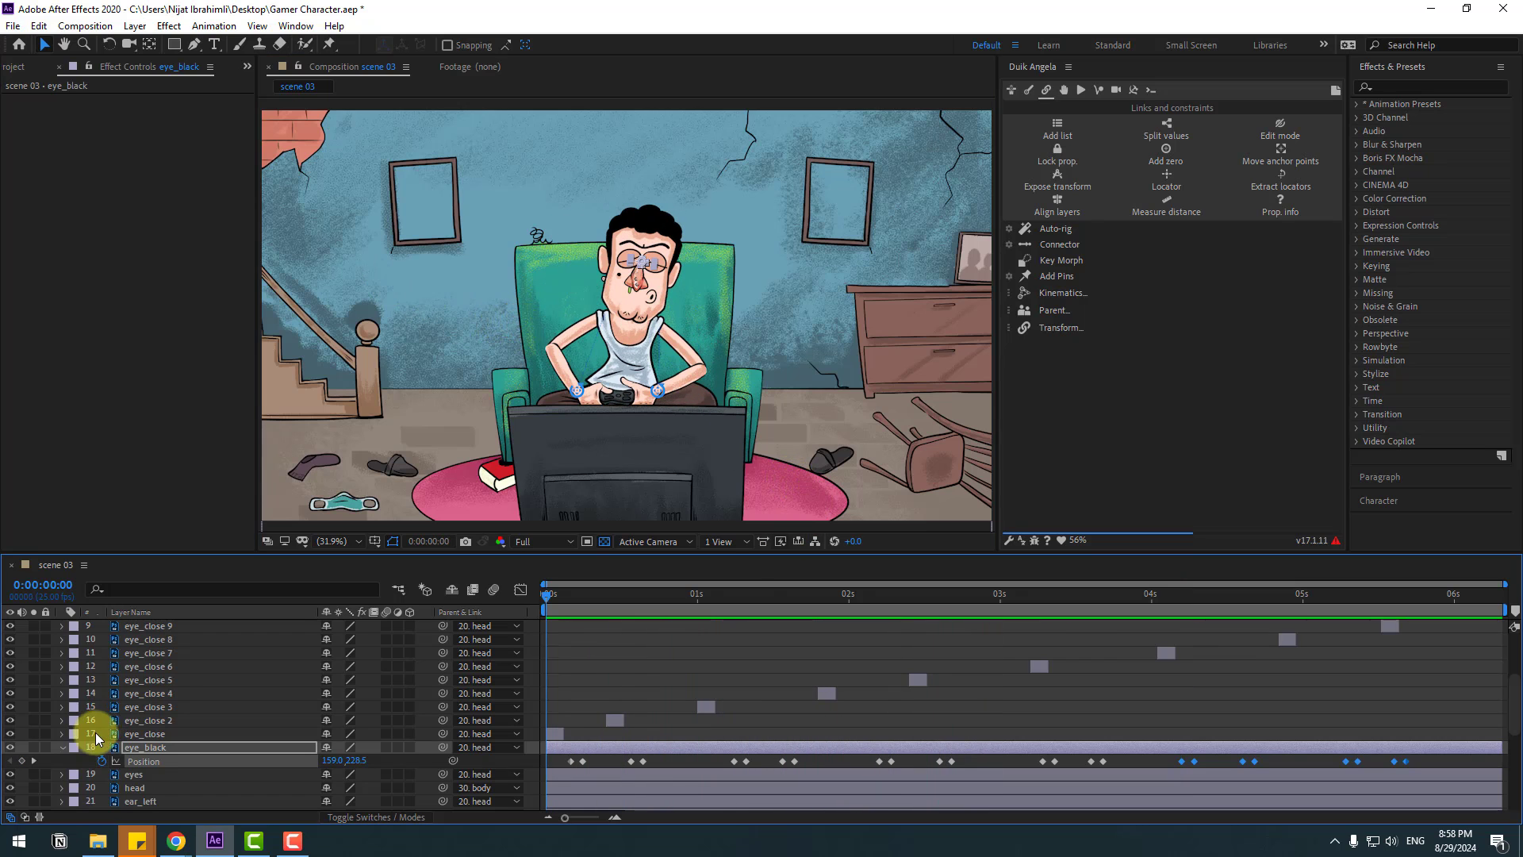
Add a Position keyframe to eyebrown at 0:00:00:00 and lower the eyebrows to 158.0, 175.5 at 0:00:00:02
scroll(154, 682, "up", 3)
left_click(155, 682)
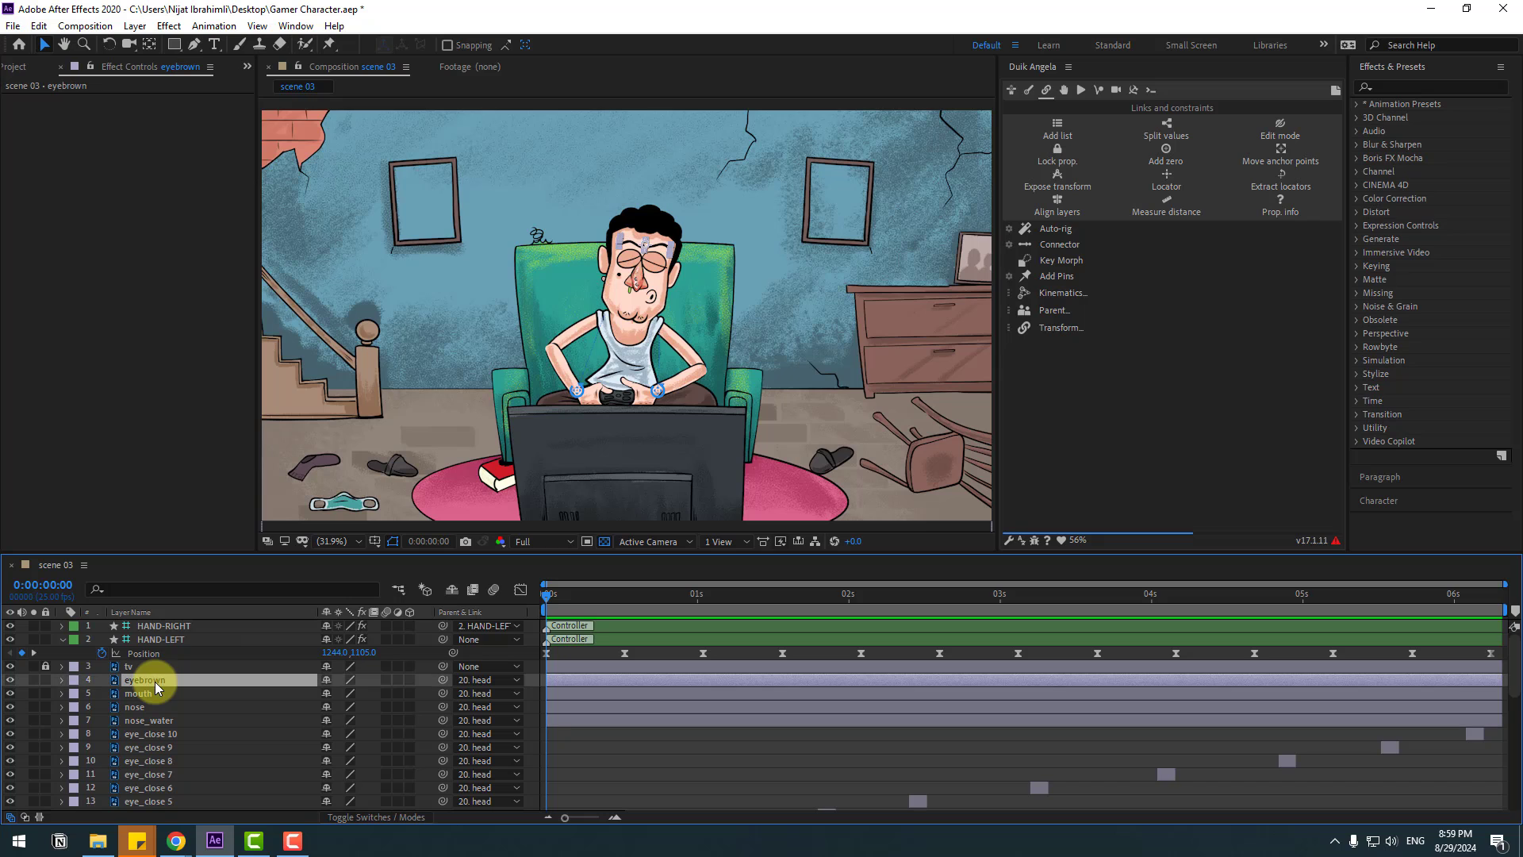
scroll(522, 303, "up", 3)
key("space")
left_click_drag(549, 329, 584, 484)
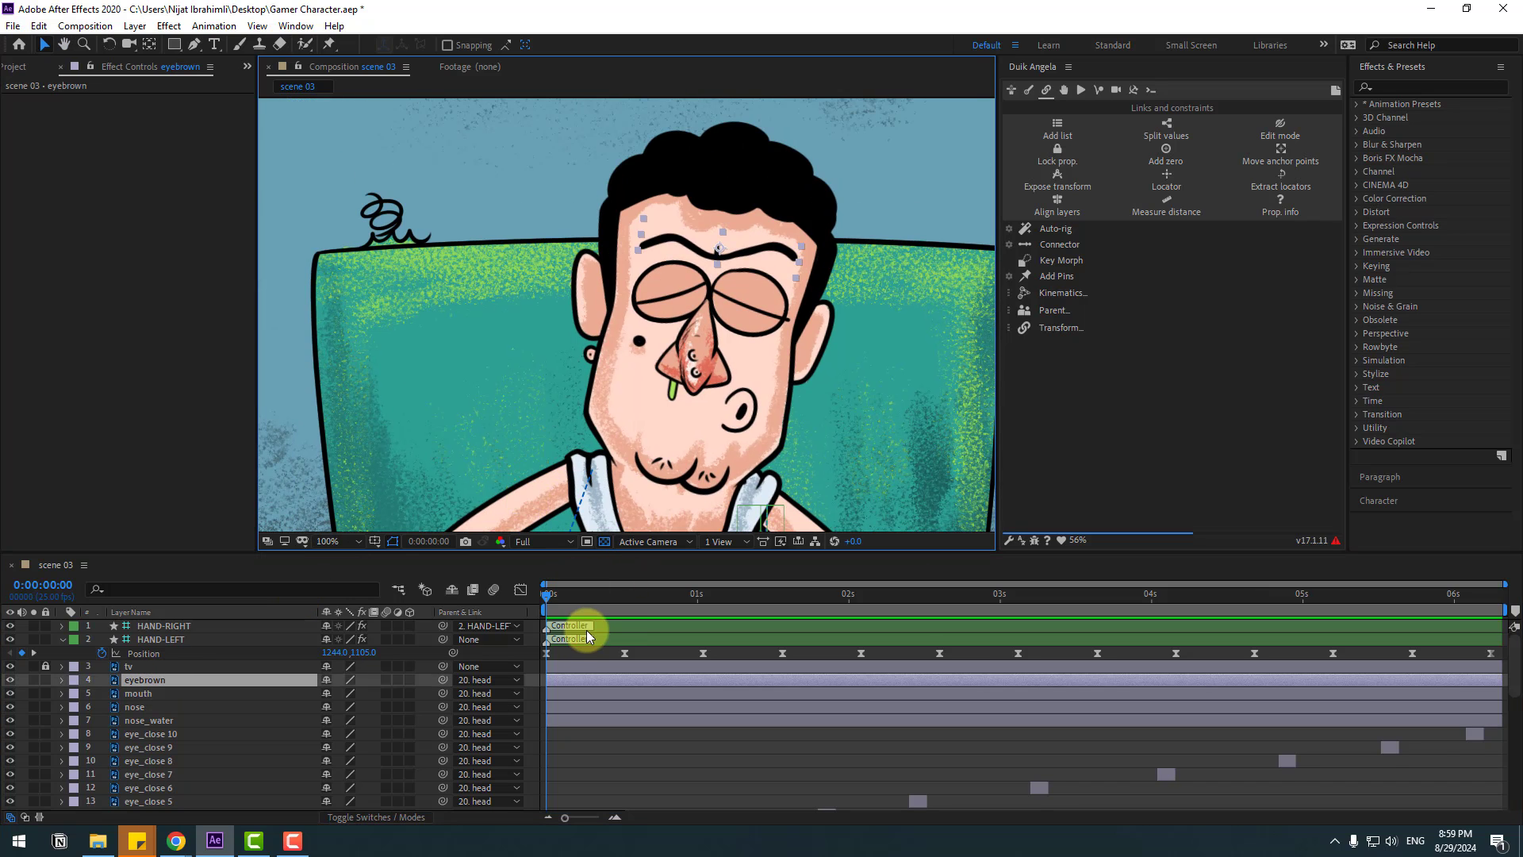
key("p")
left_click(101, 694)
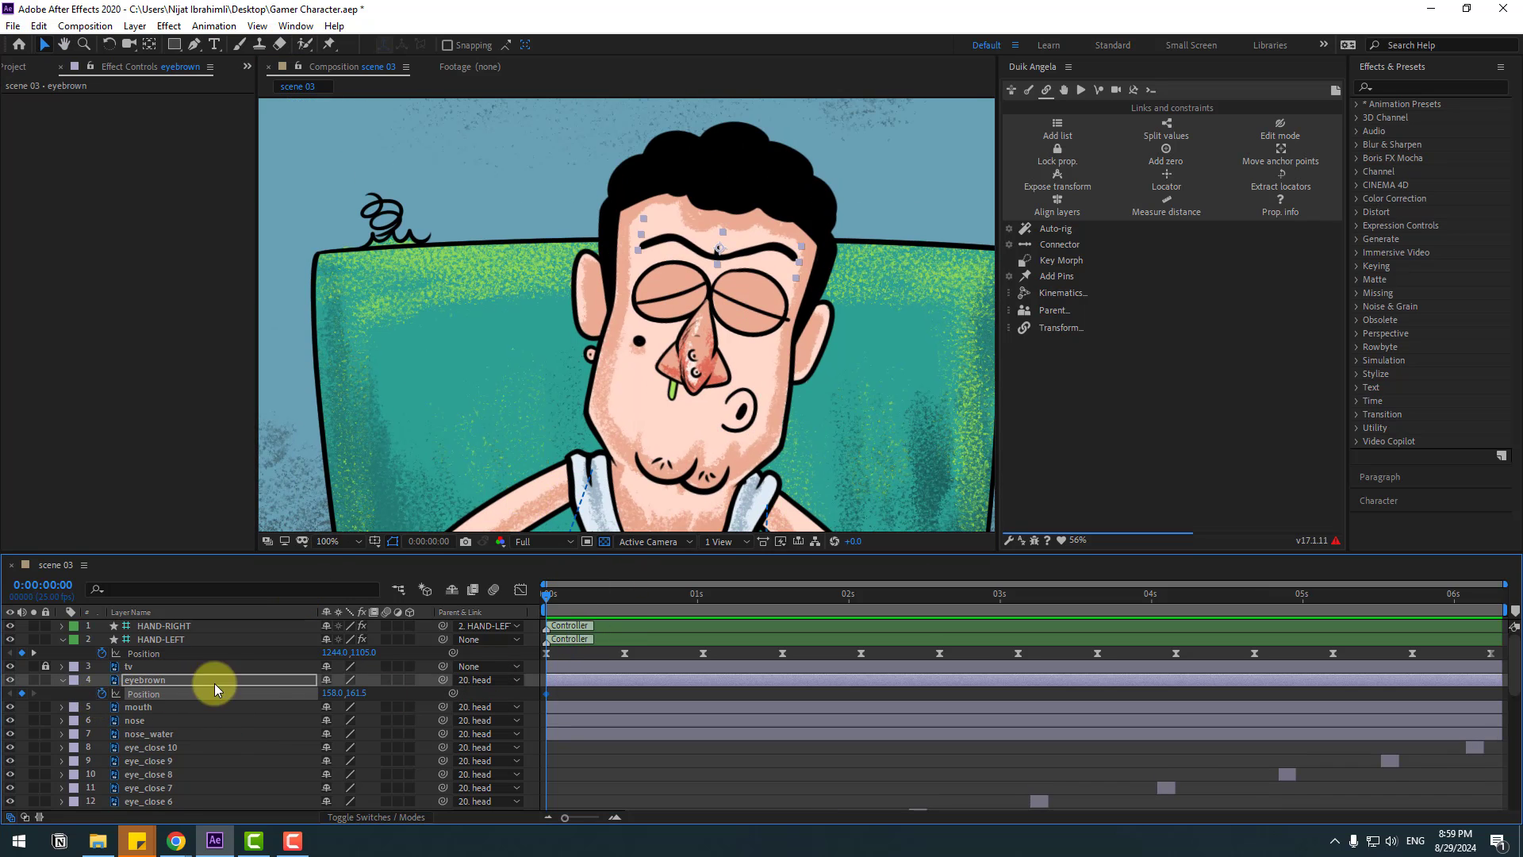
key("Page_Down")
key("Page_Down")
left_click_drag(354, 695, 364, 693)
Hold eyebrown's Position with a keyframe at 0:00:00:06 and raise the eyebrows to 158.0, 143.5 at 0:00:00:08
left_click_drag(561, 607, 582, 597)
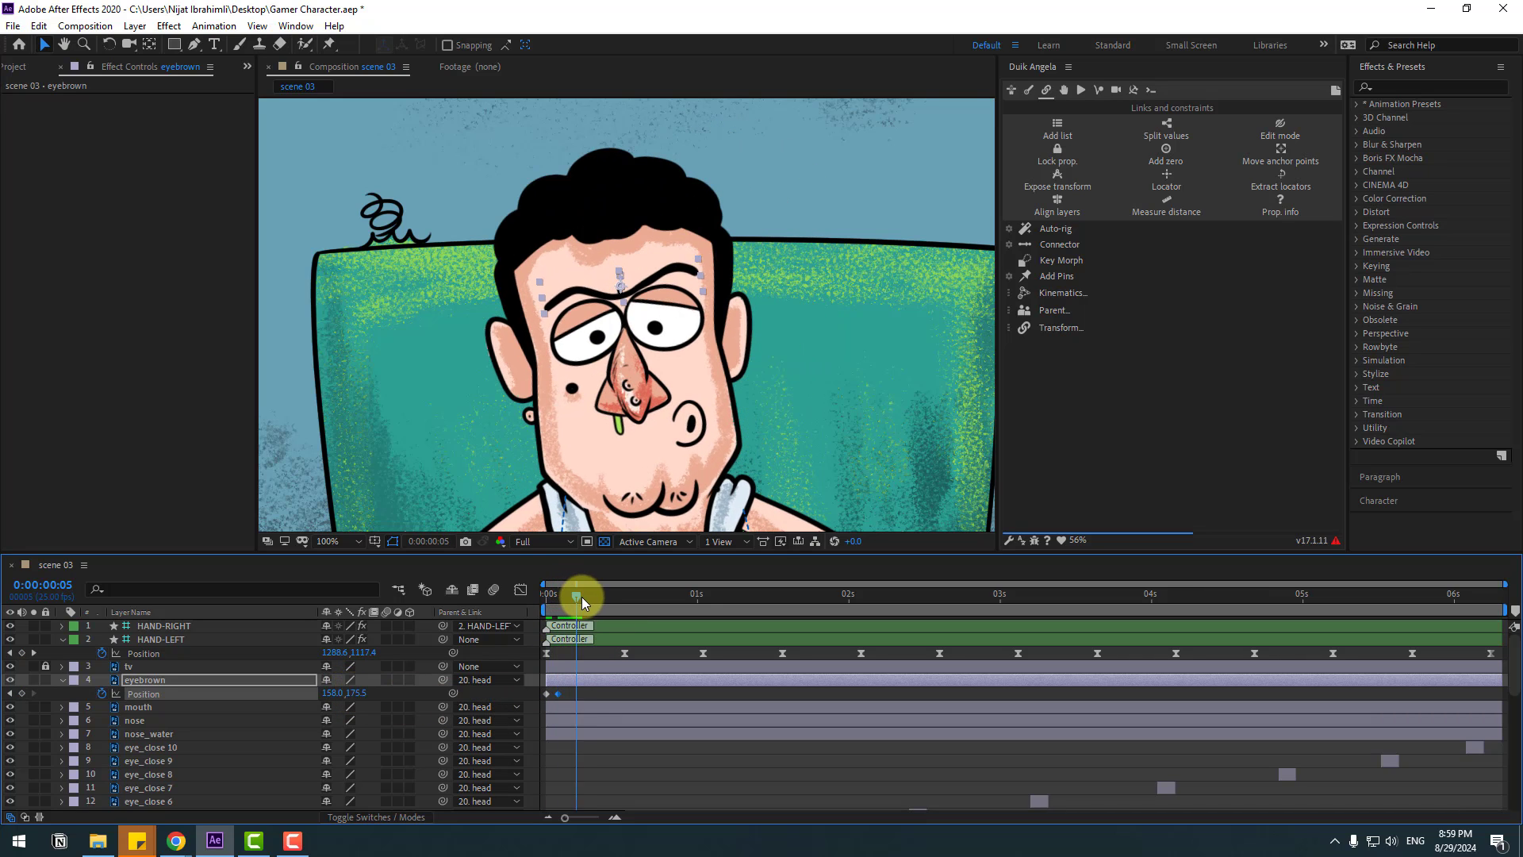
left_click(23, 693)
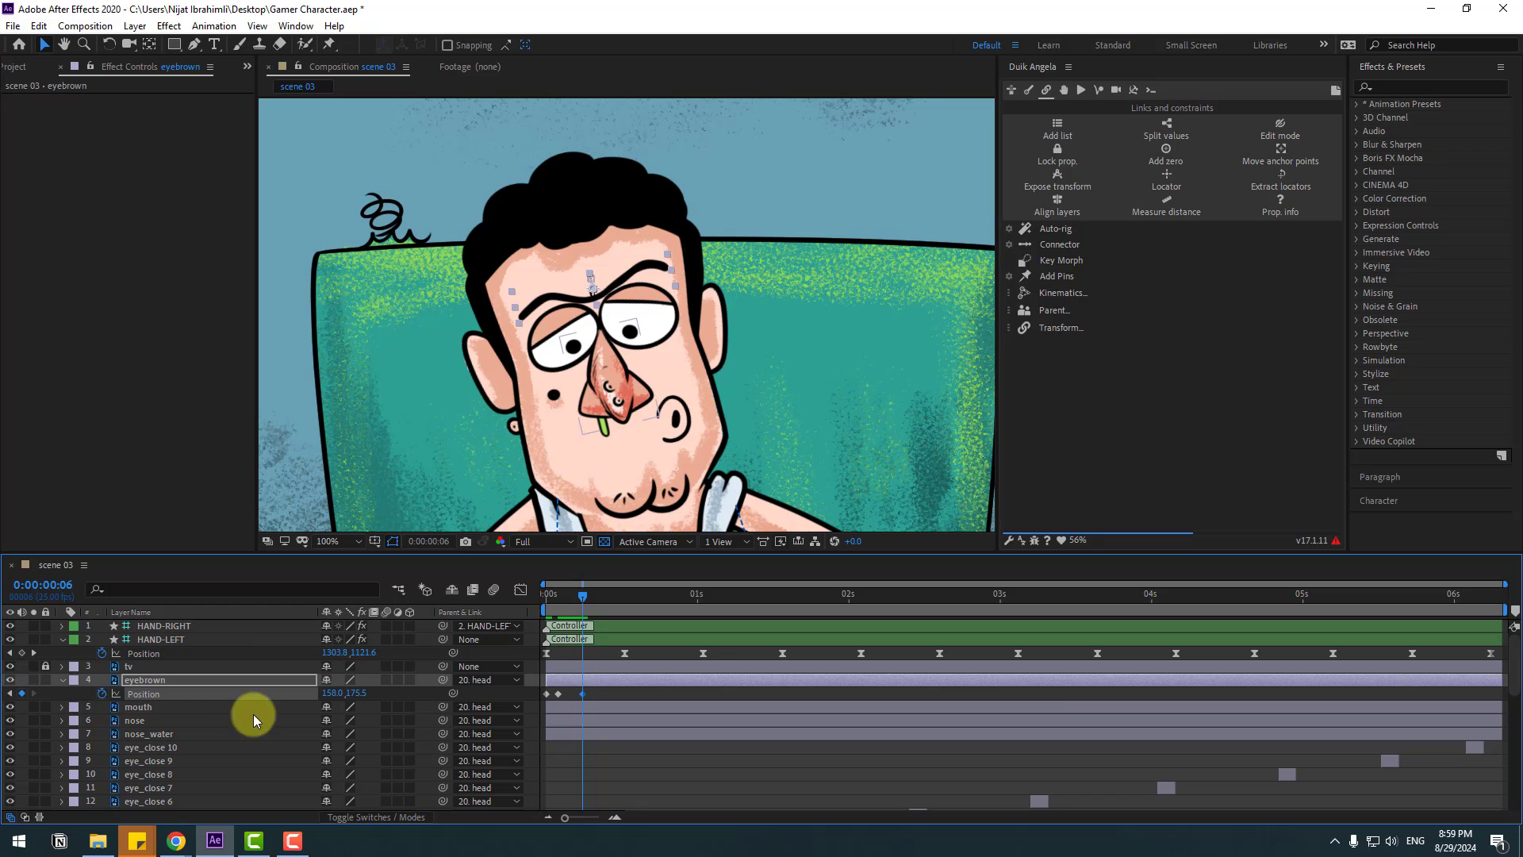
key("Page_Down")
key("Page_Down")
left_click_drag(358, 695, 333, 695)
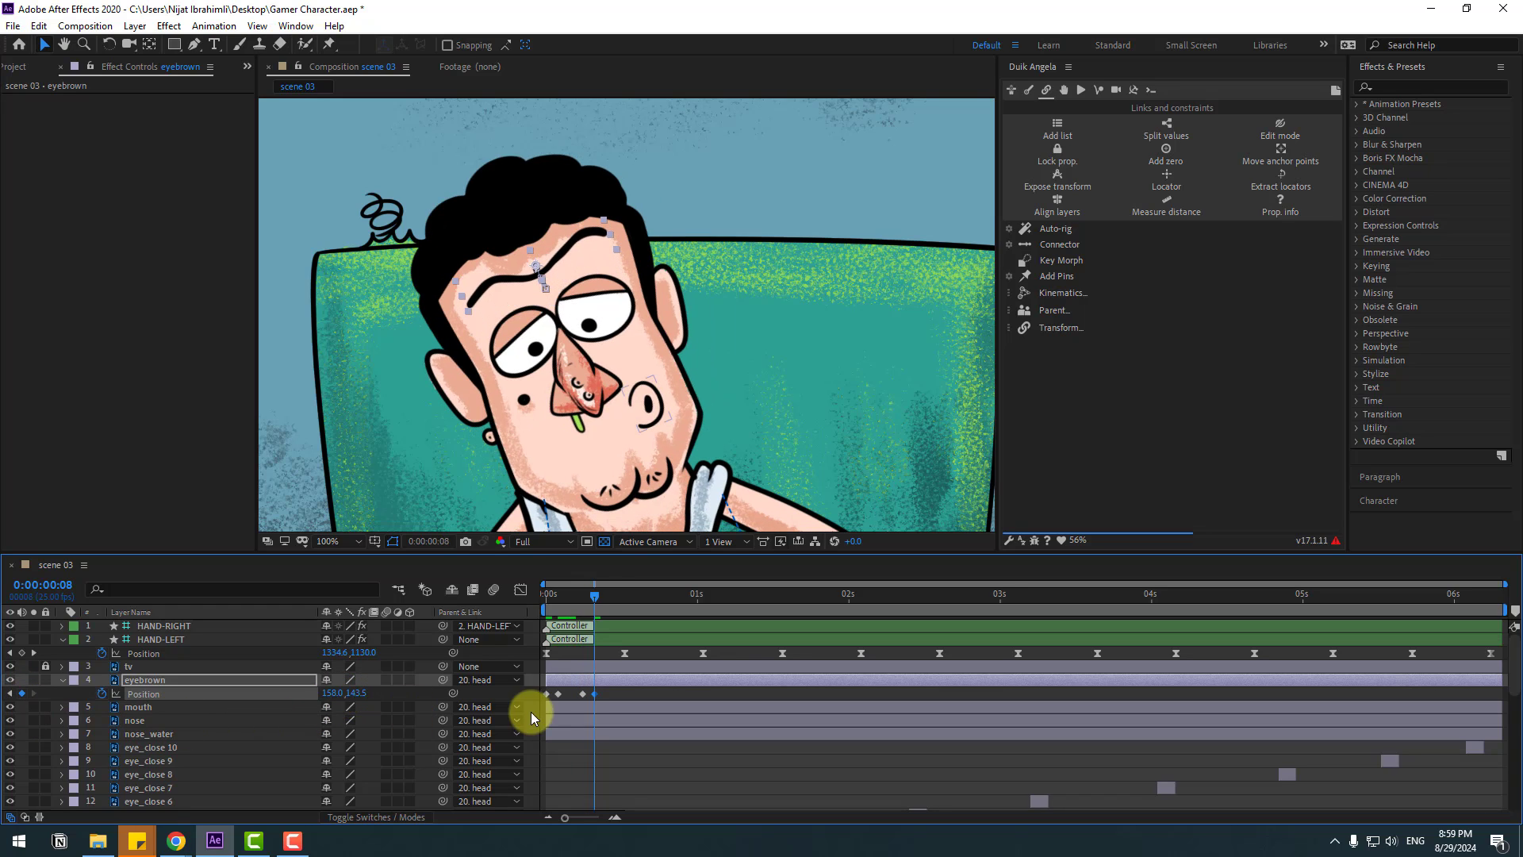
Hold eyebrown's Position with a keyframe at 0:00:00:14 and lower the eyebrows to 158.0, 166.5 at 0:00:00:16
left_click_drag(608, 602, 630, 605)
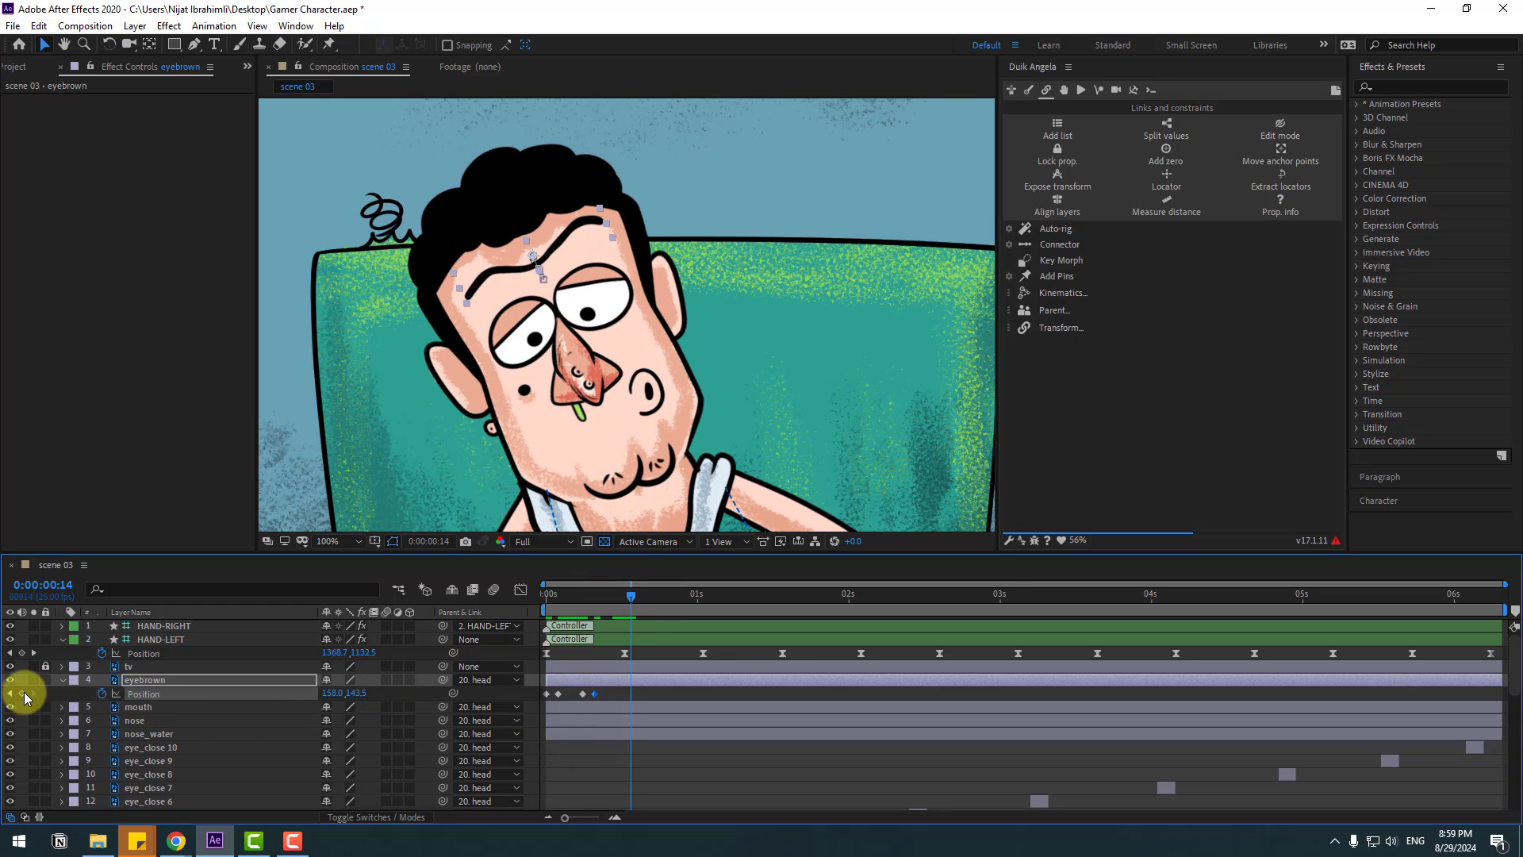
key("Page_Down")
key("Page_Down")
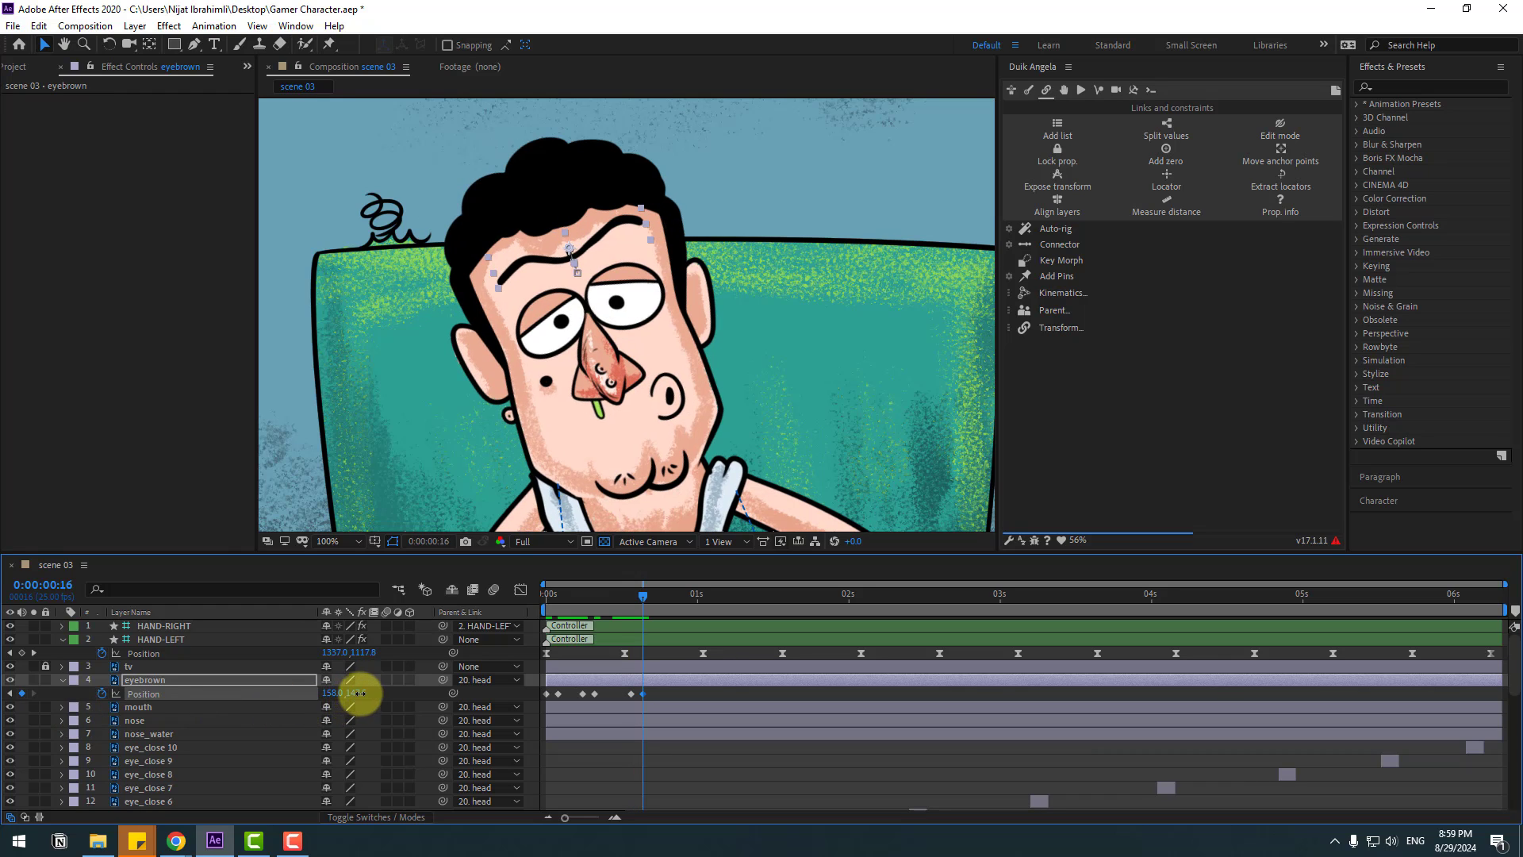
left_click_drag(360, 693, 369, 695)
left_click(541, 717)
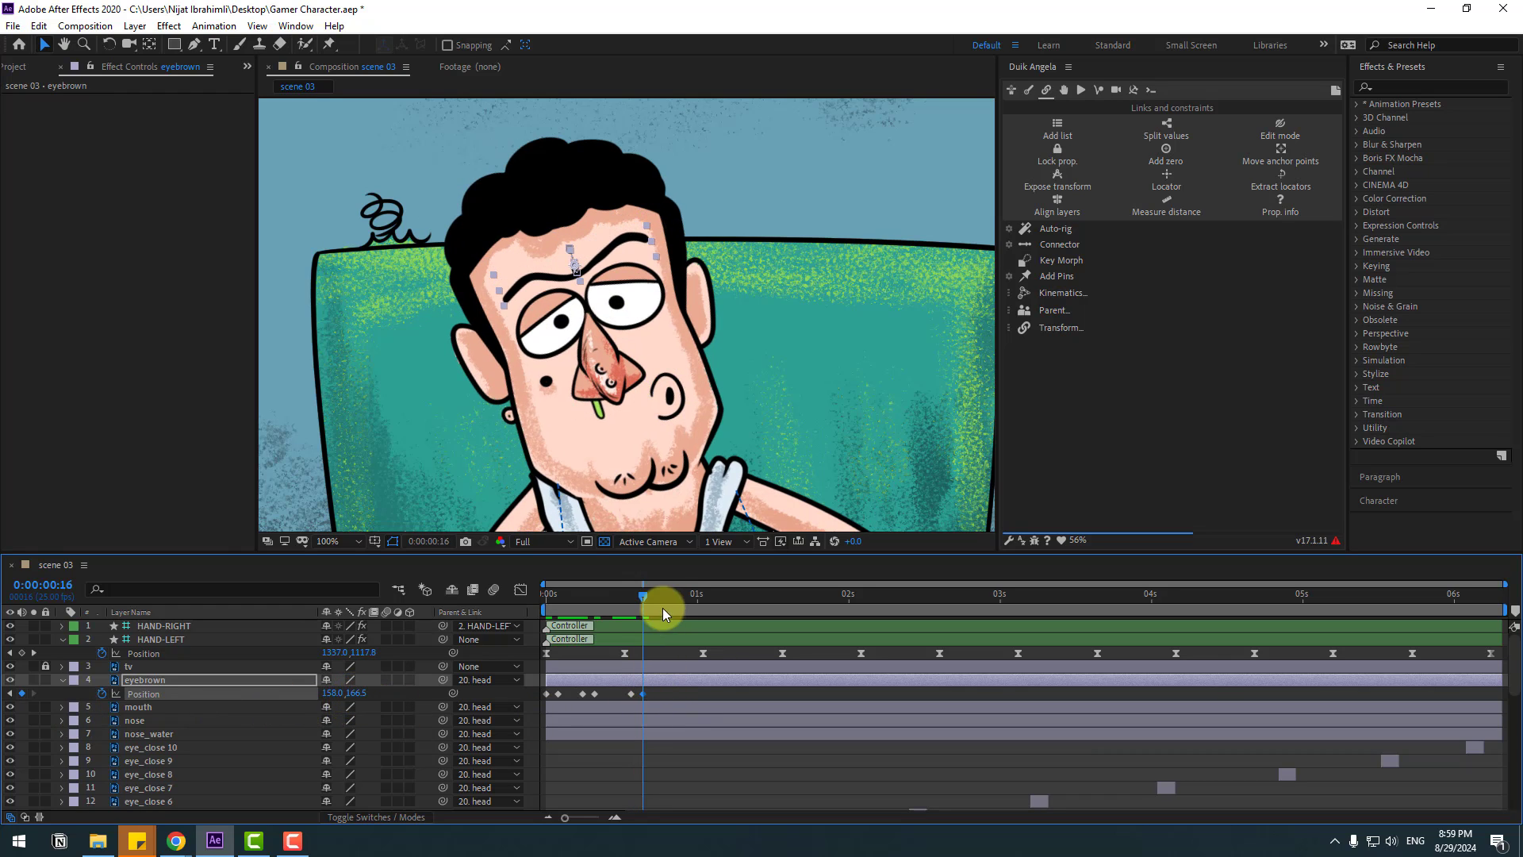
Hold eyebrown's Position with a keyframe at about 0:00:00:20 and raise the eyebrows to 158.0, 153.5 at 0:00:00:22
left_click(668, 593)
left_click(21, 693)
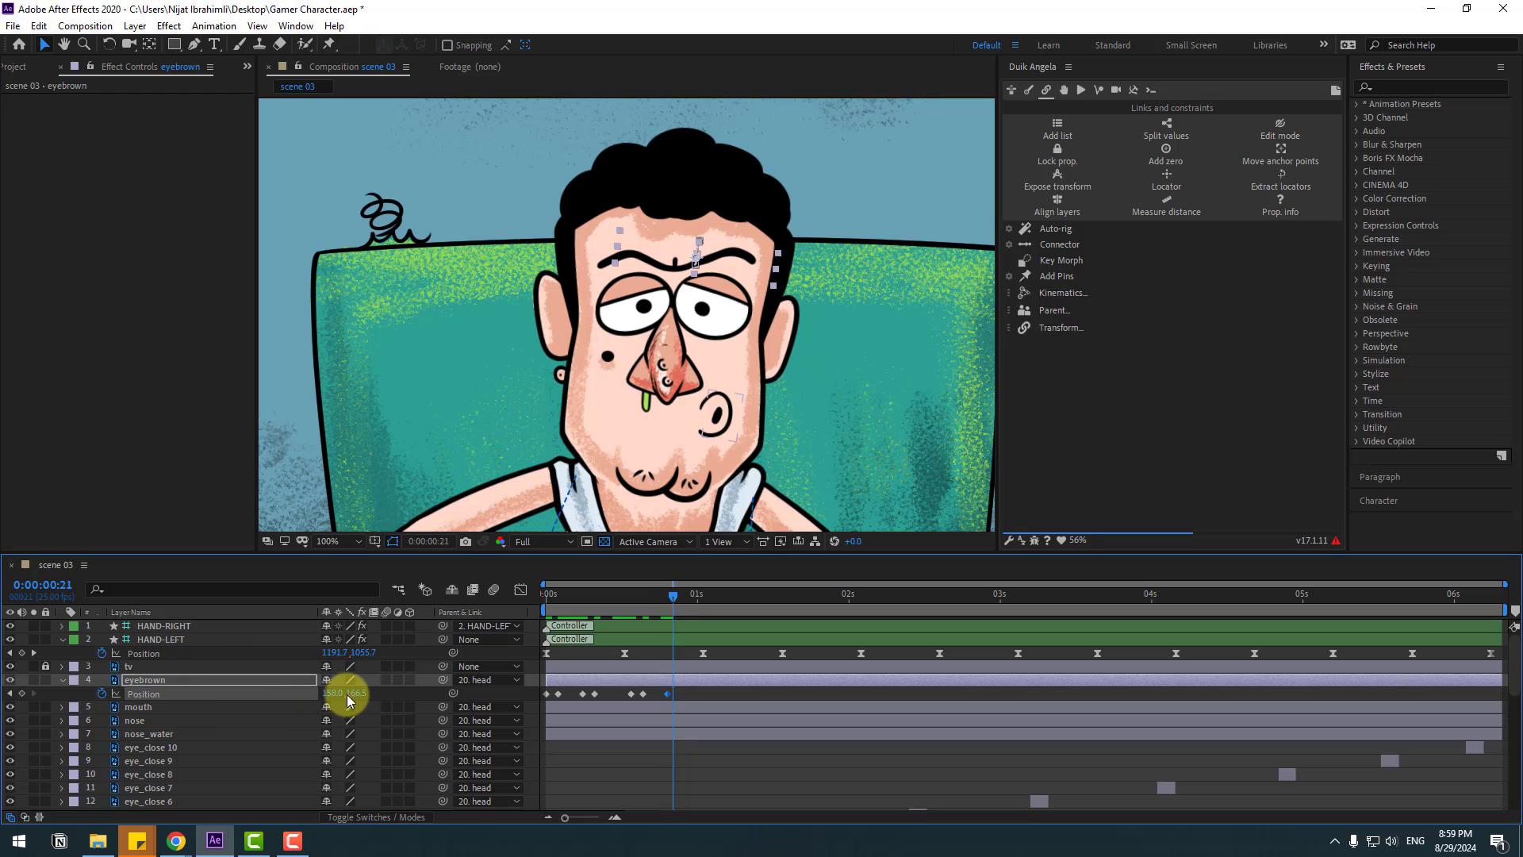
key("Page_Down")
left_click_drag(349, 693, 344, 700)
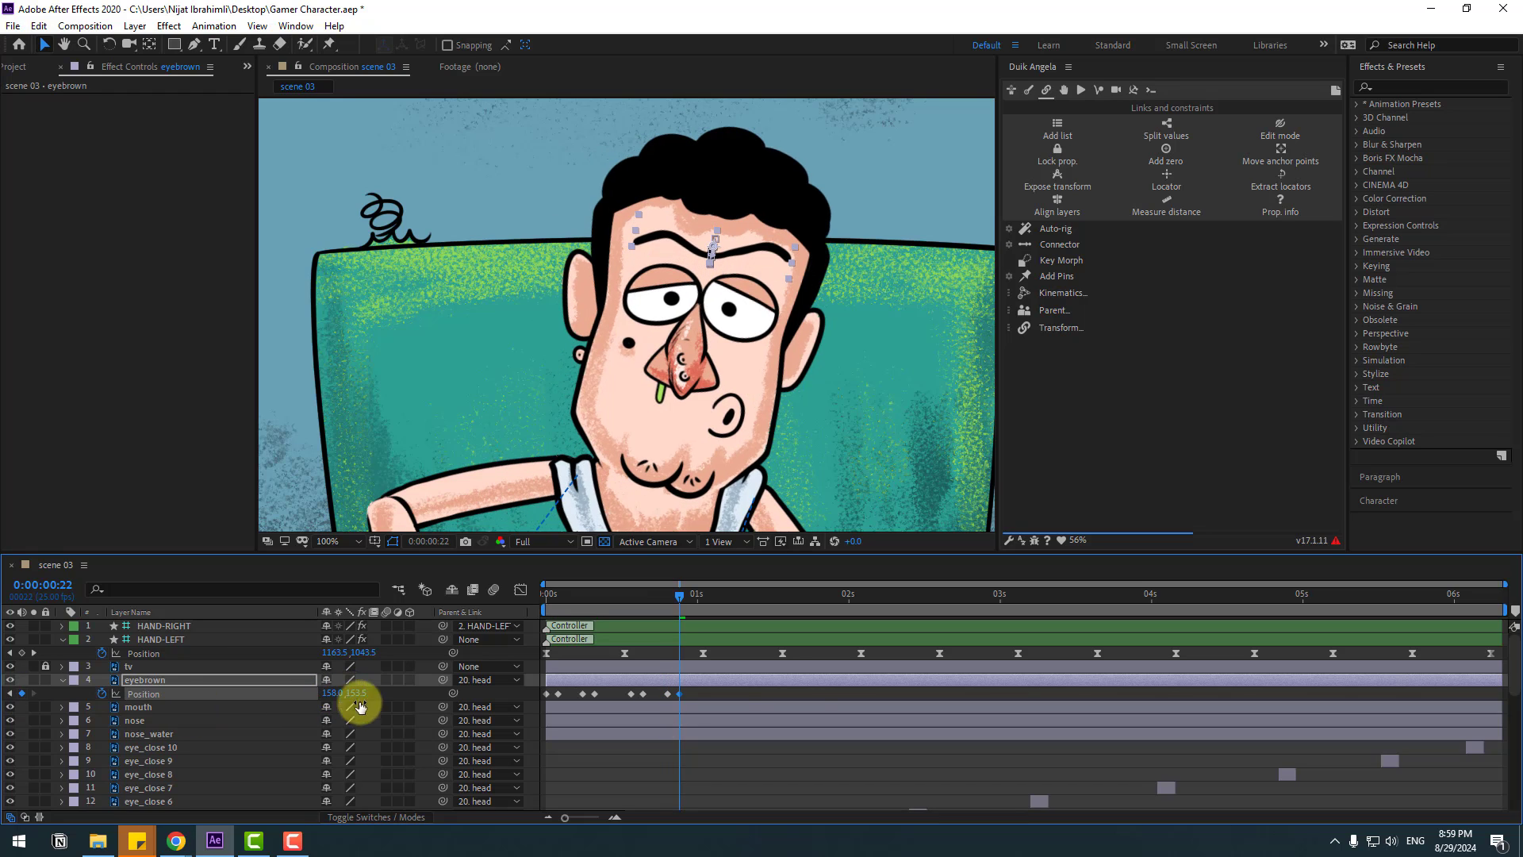
Copy all of eyebrown's Position keyframes and paste five repeats along the timeline, with the last one starting at 0:00:05:19
left_click_drag(504, 721, 501, 721)
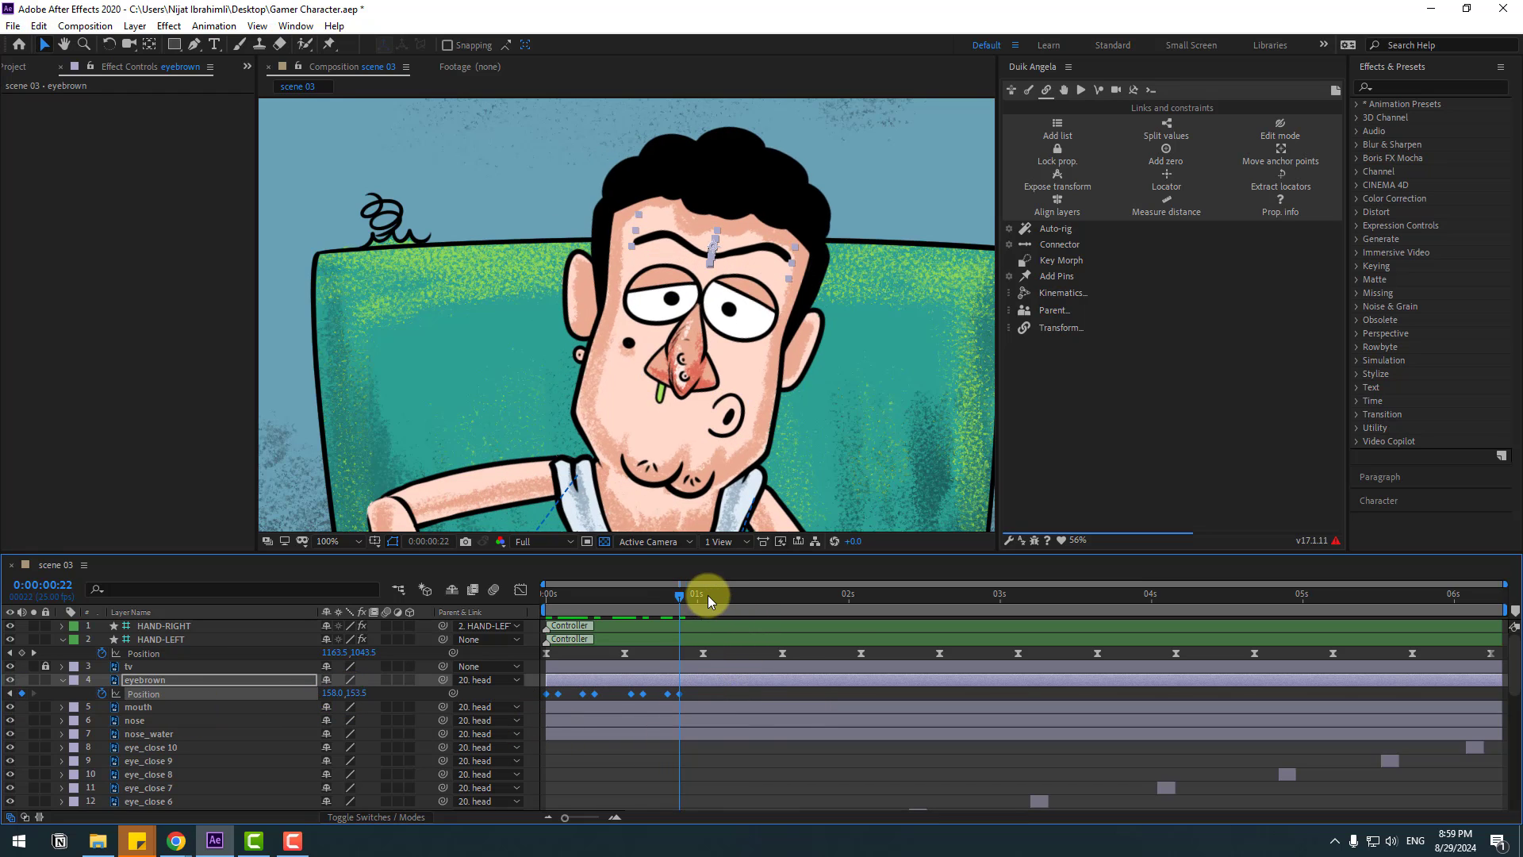
left_click(734, 597)
key("ctrl+v")
left_click(895, 600)
key("ctrl+v")
left_click(1023, 596)
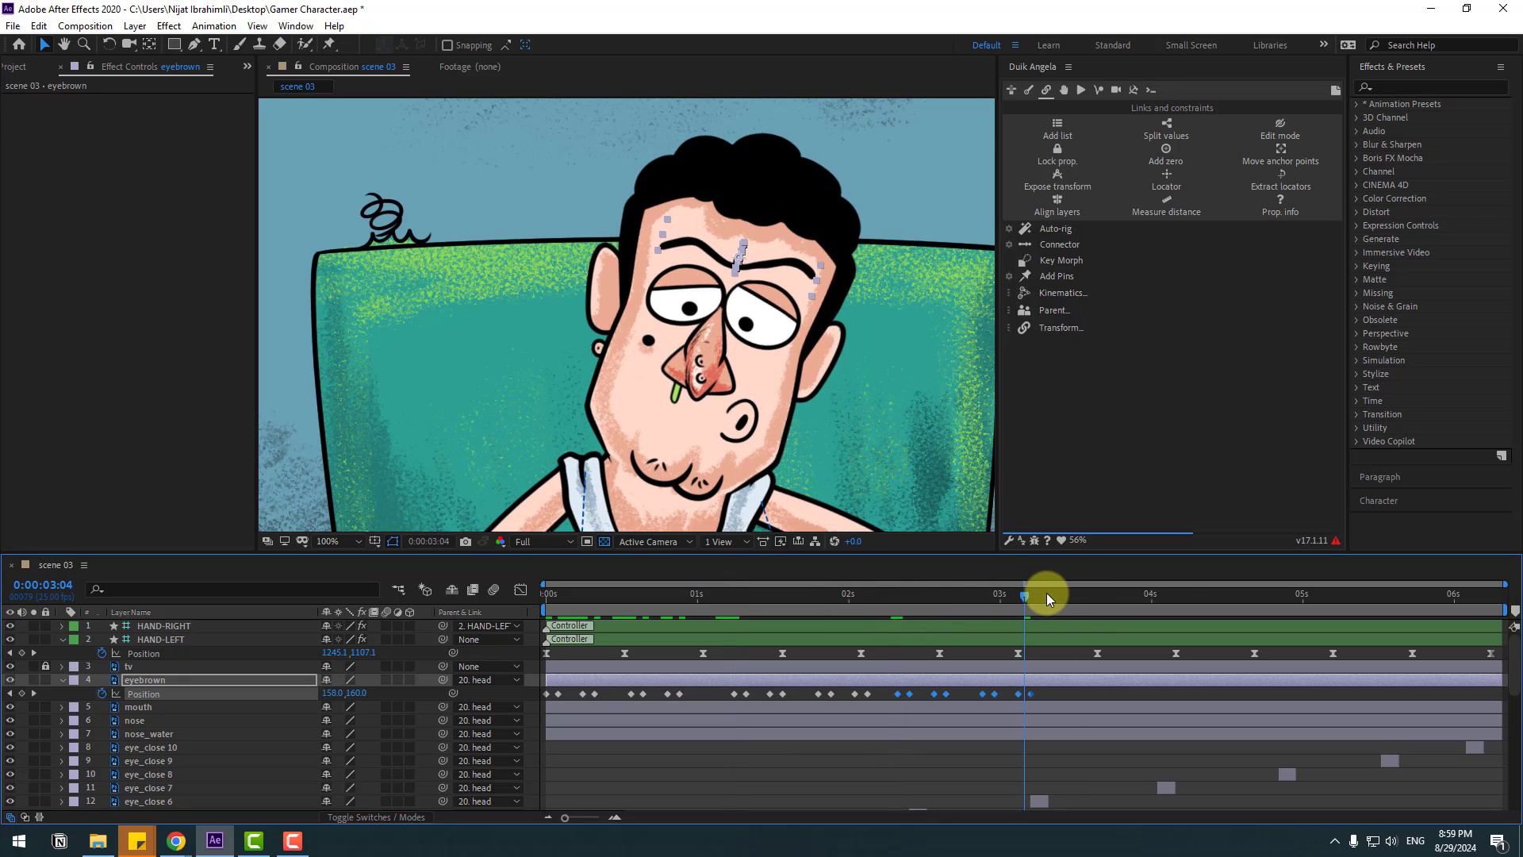
left_click(1073, 596)
key("ctrl+v")
left_click(1248, 597)
key("ctrl+v")
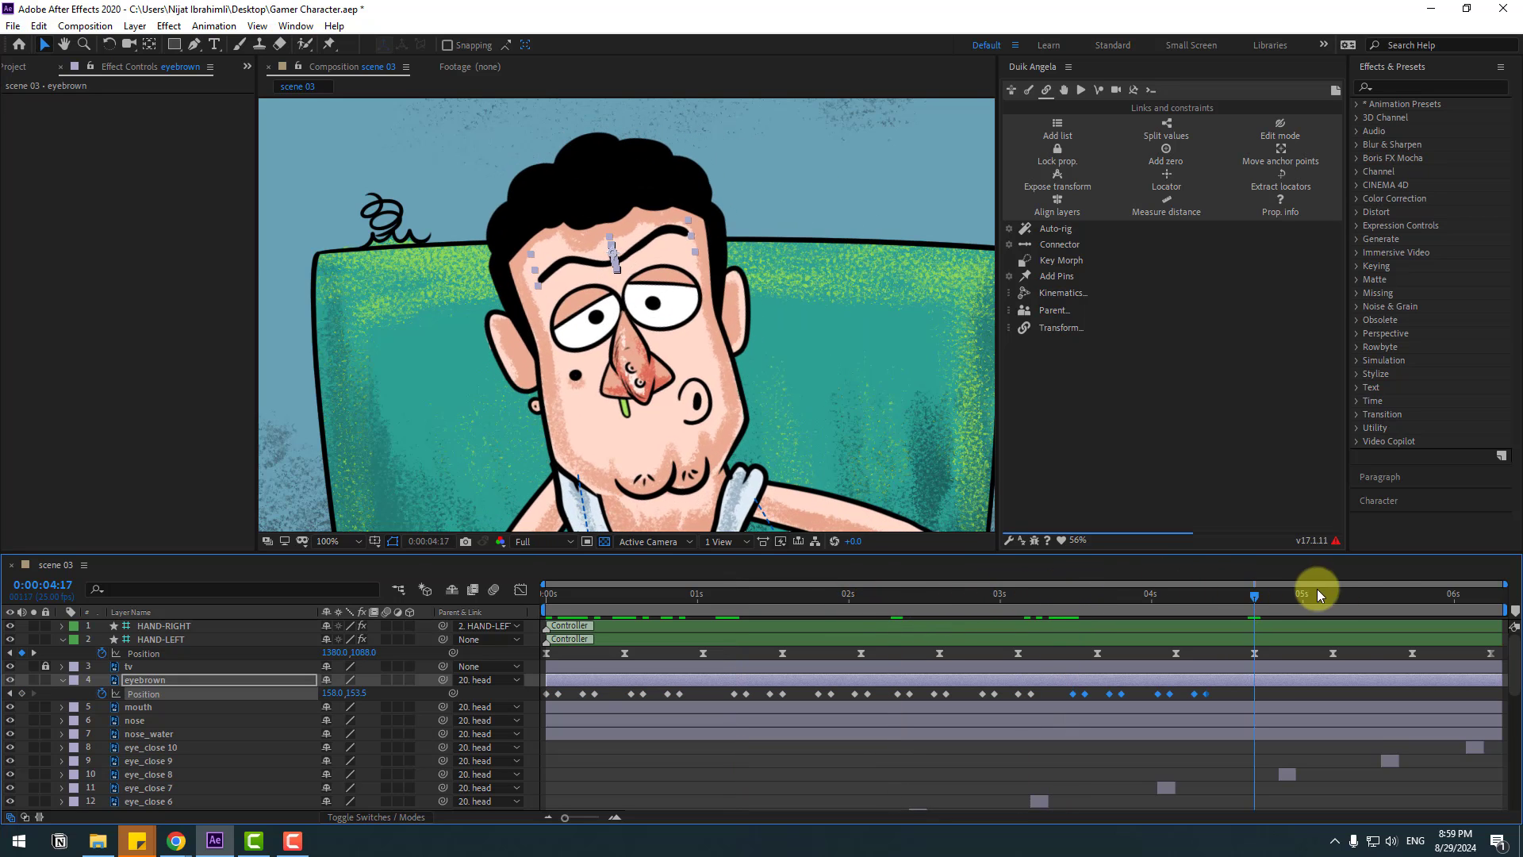
left_click(1418, 595)
key("ctrl+v")
Preview the eyebrow movement and apply Easy Ease to all of eyebrown's Position keyframes
scroll(882, 325, "down", 2)
key("space")
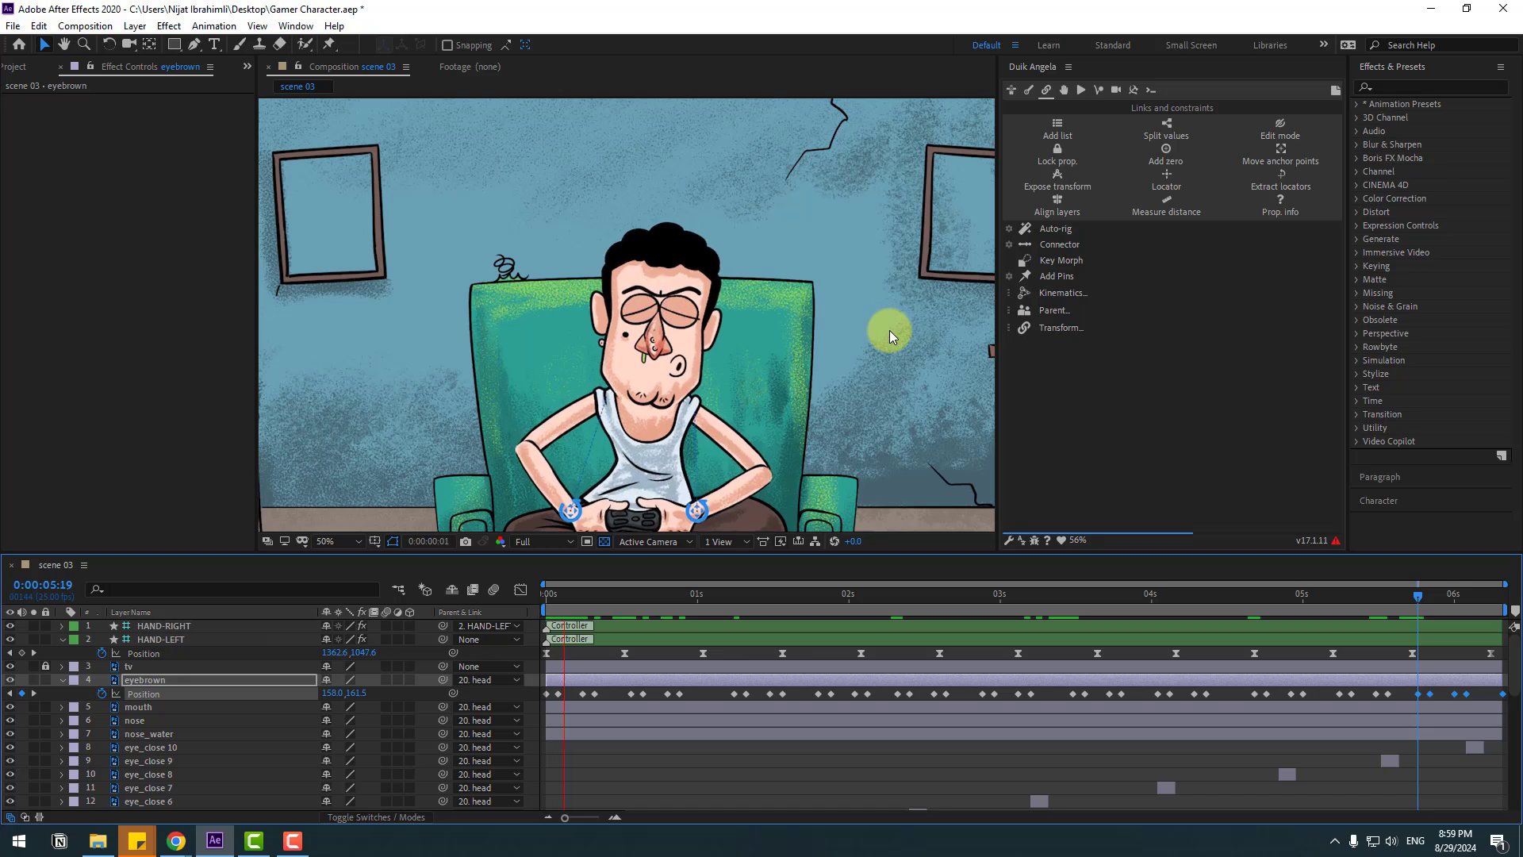
scroll(882, 330, "down", 2)
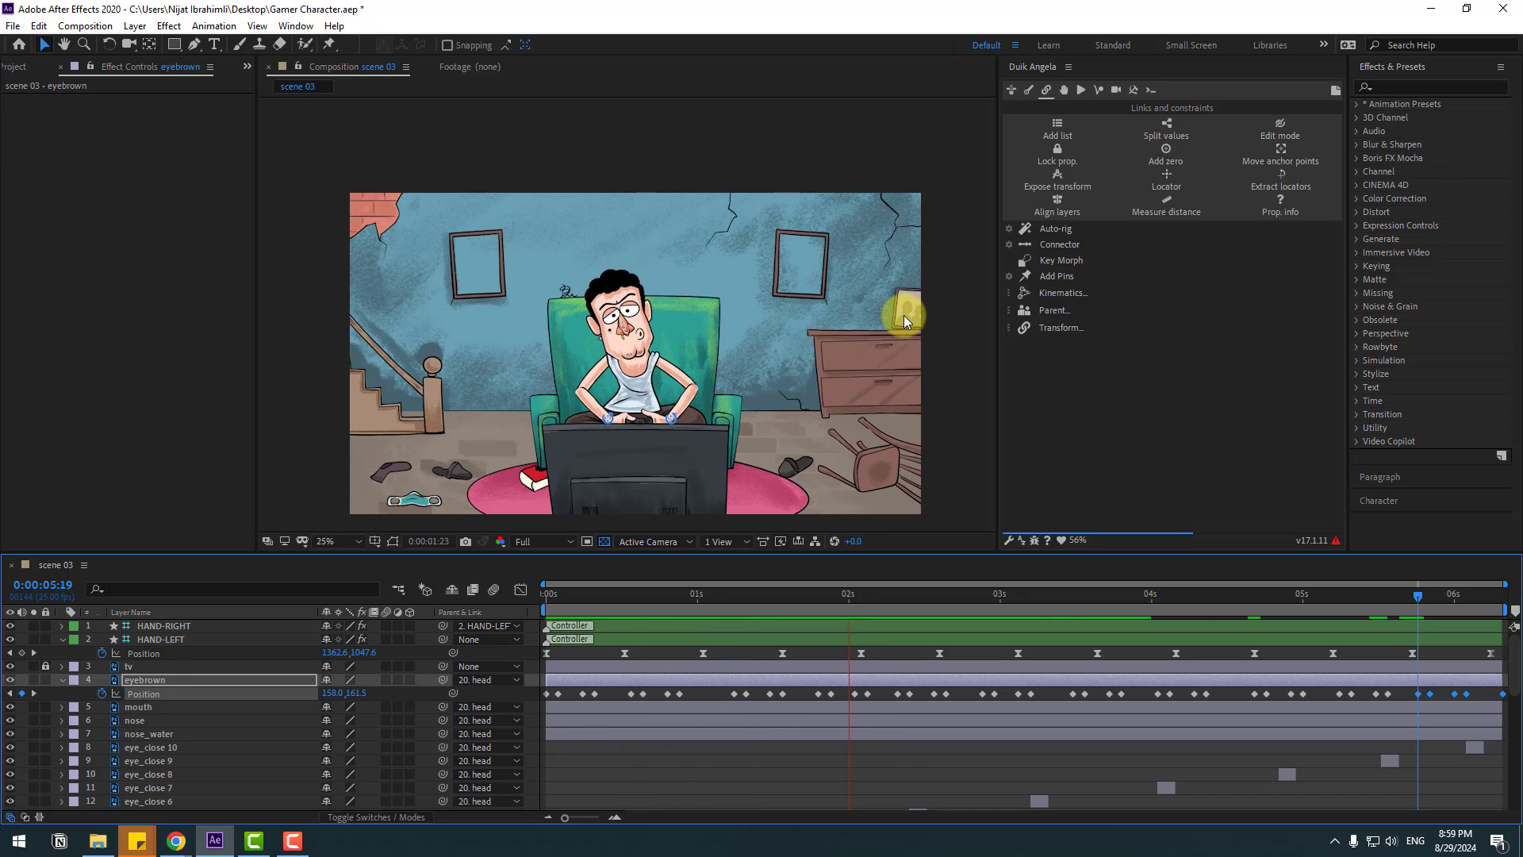
key("space")
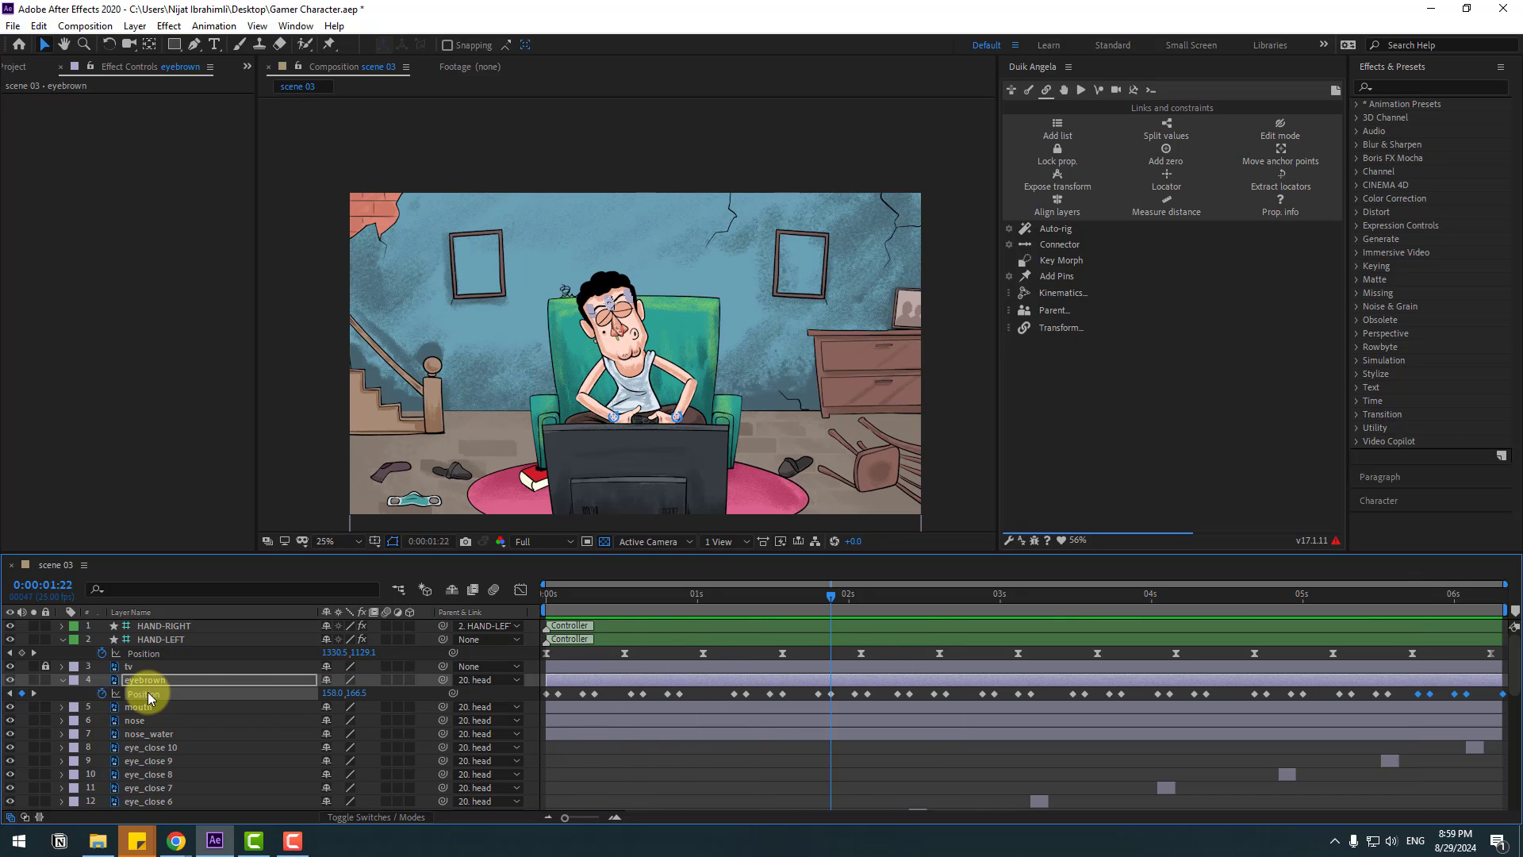
right_click(583, 693)
mouse_move(674, 682)
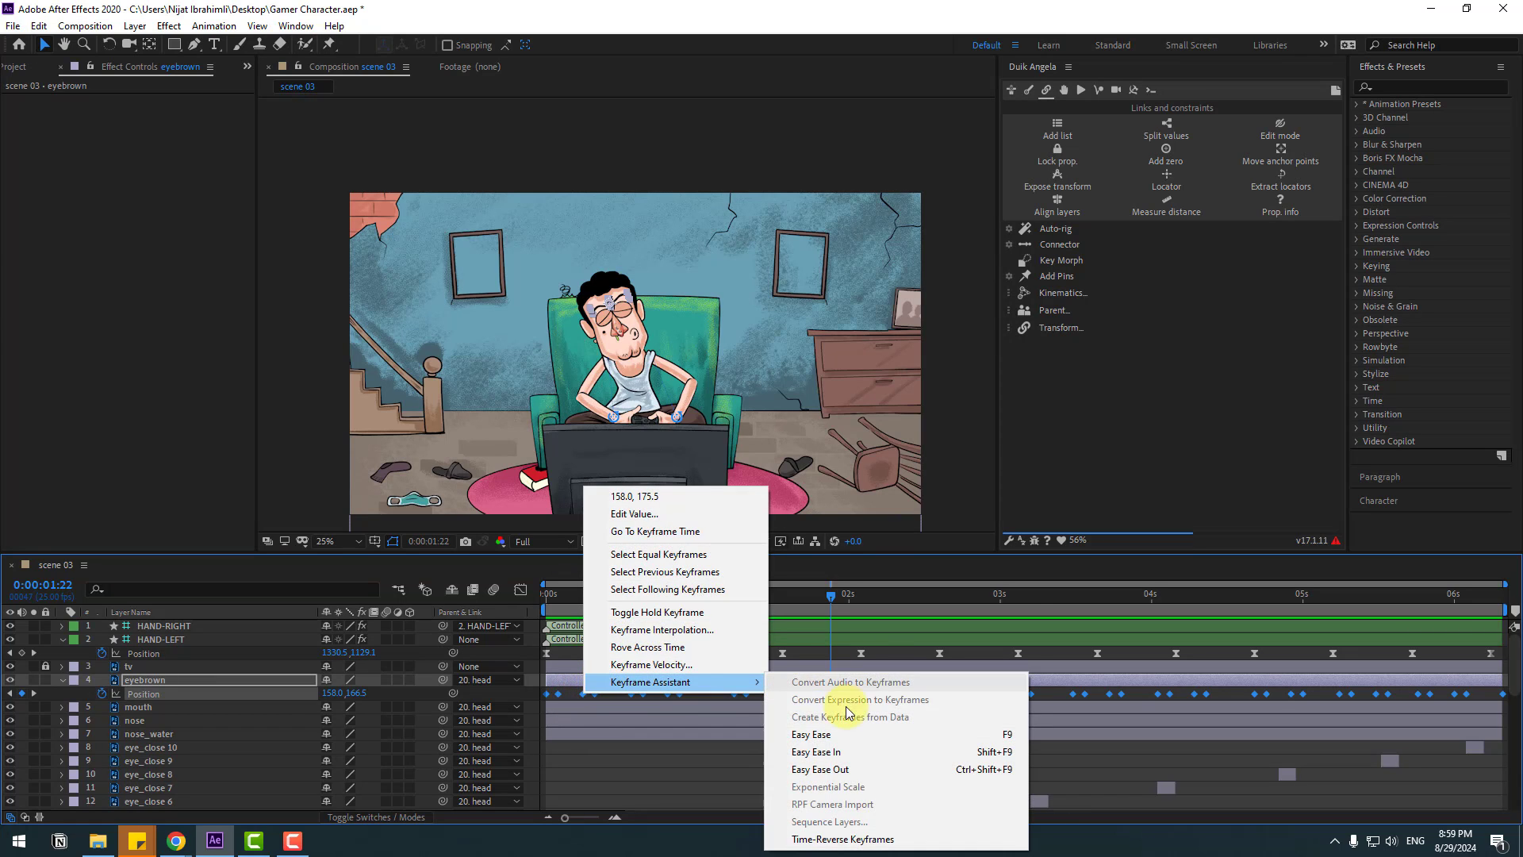
left_click(818, 734)
left_click(694, 763)
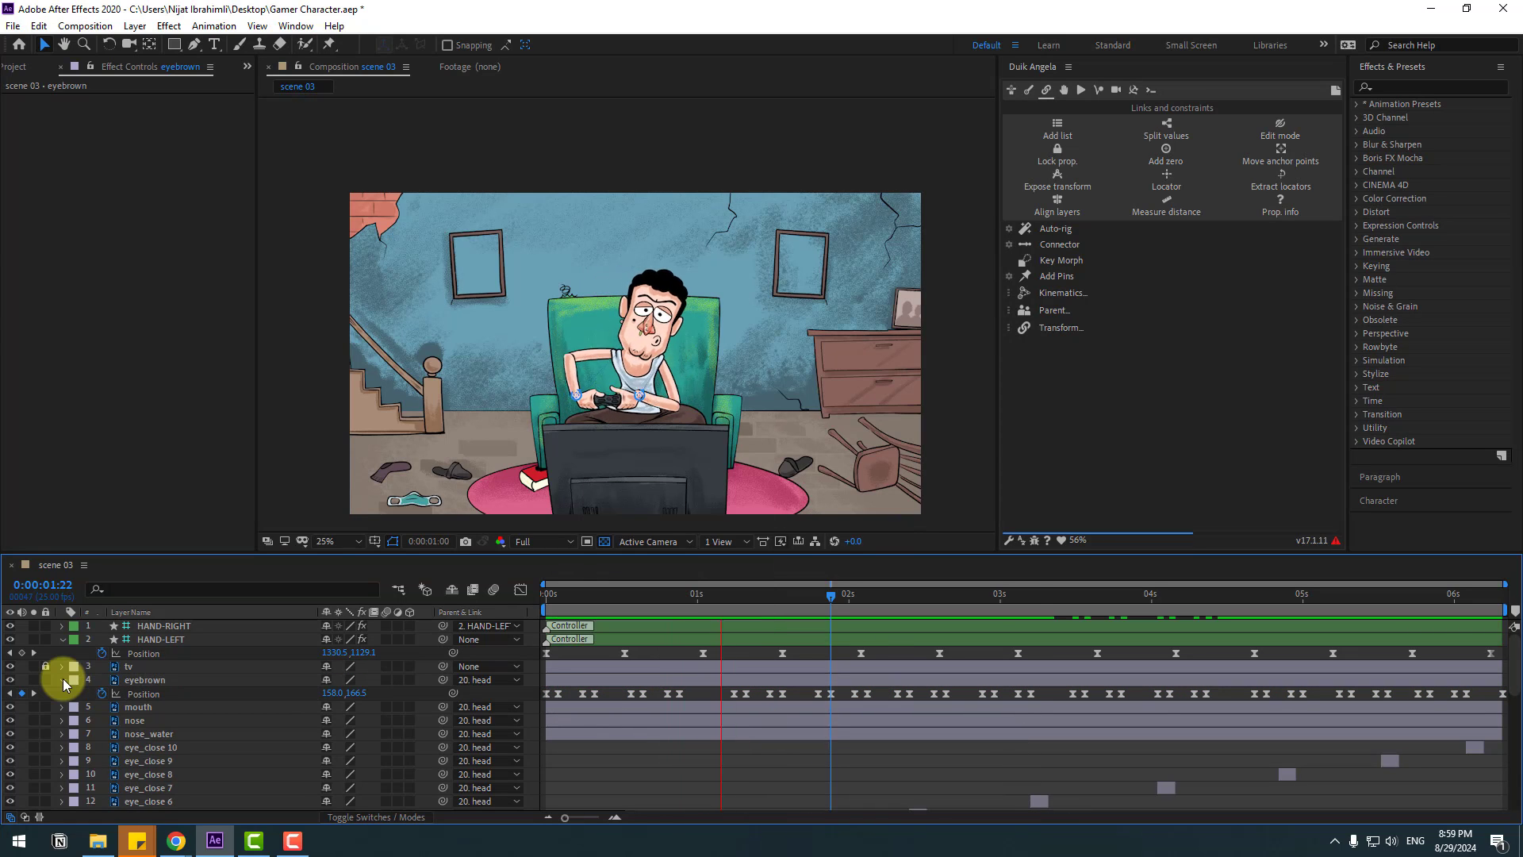
left_click(62, 680)
Isolate the nose_water layer and move its anchor point to the upper end of the green strip
left_click(591, 593)
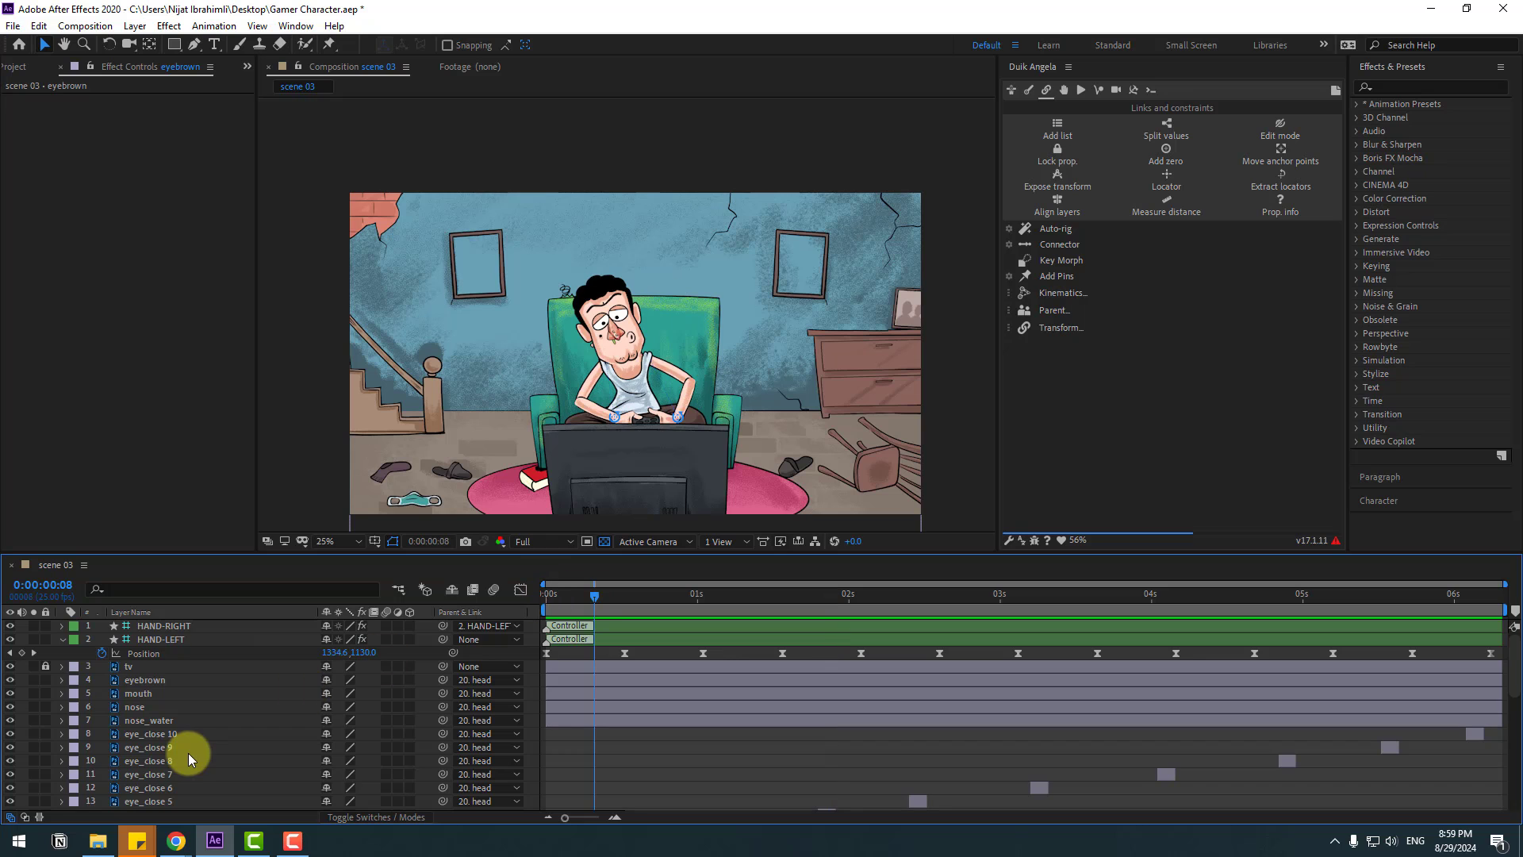
left_click(150, 720)
scroll(626, 233, "up", 8)
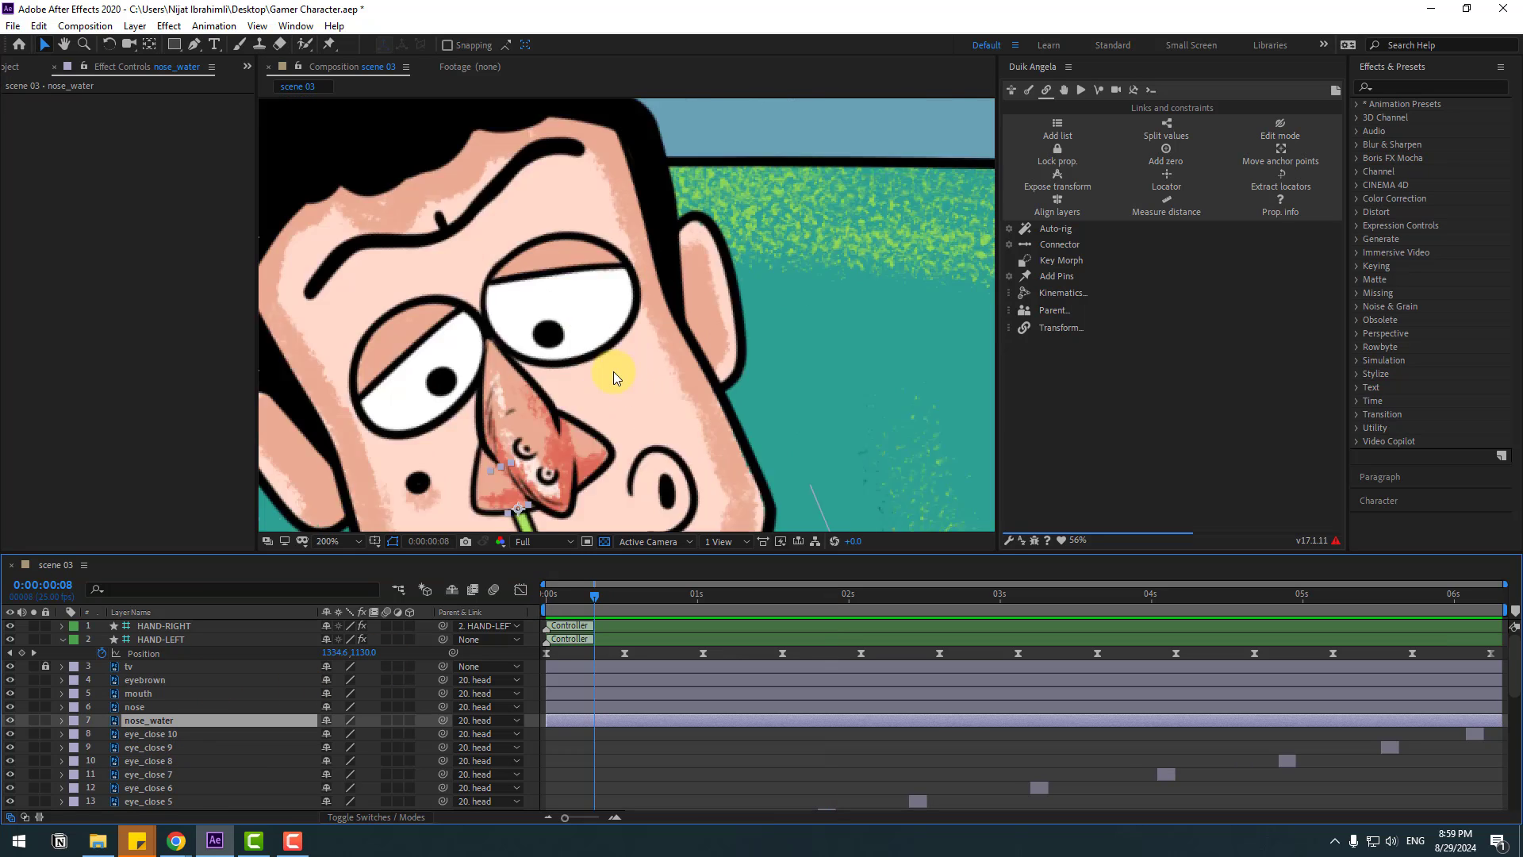
scroll(626, 233, "down", 5)
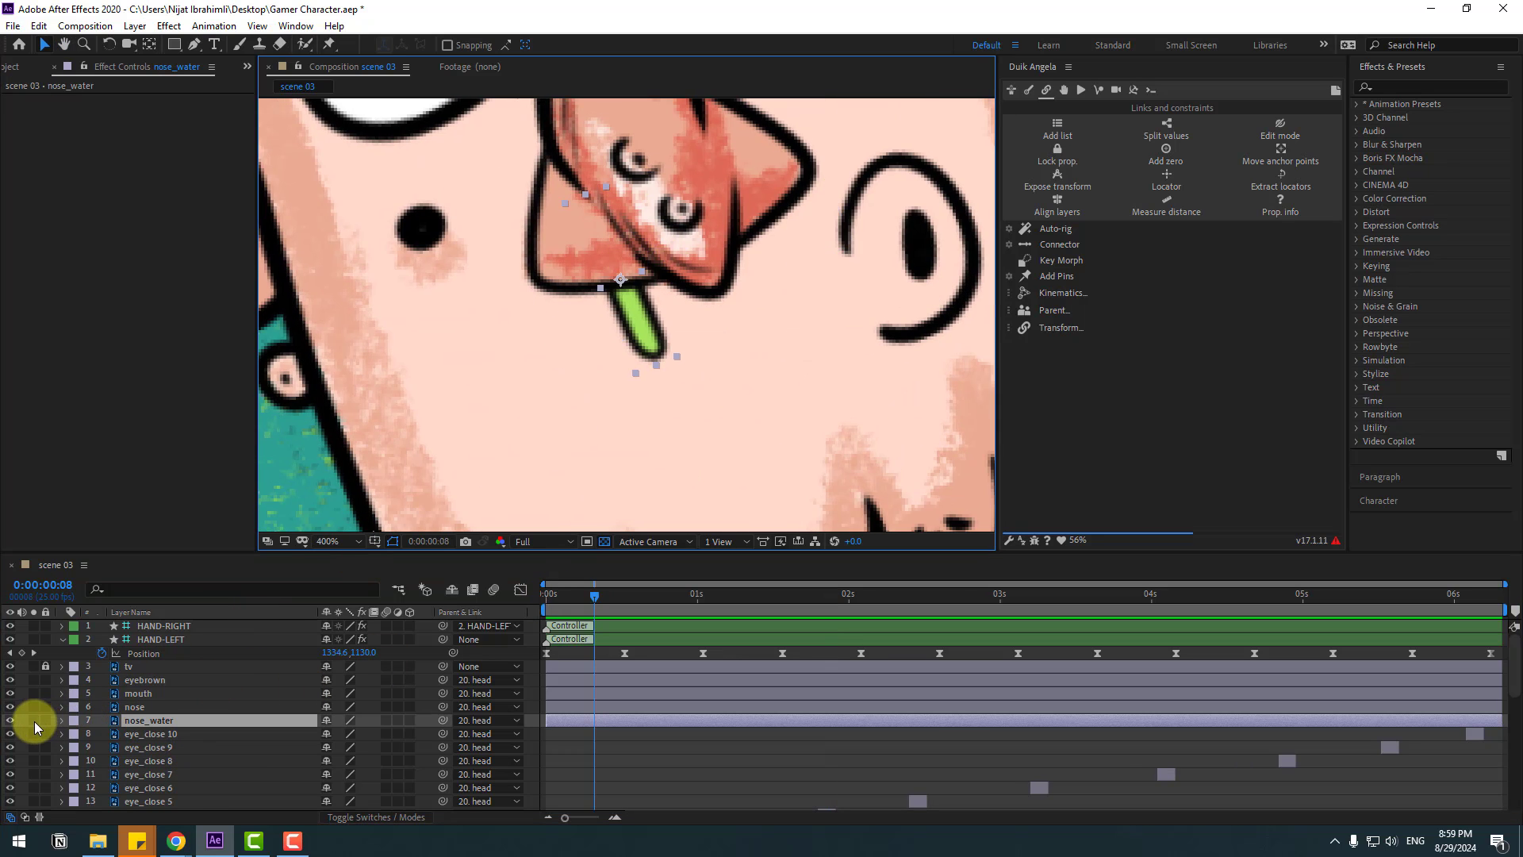
left_click(33, 720)
left_click(149, 44)
left_click_drag(609, 283, 591, 207)
left_click(65, 46)
left_click(44, 46)
left_click(33, 720)
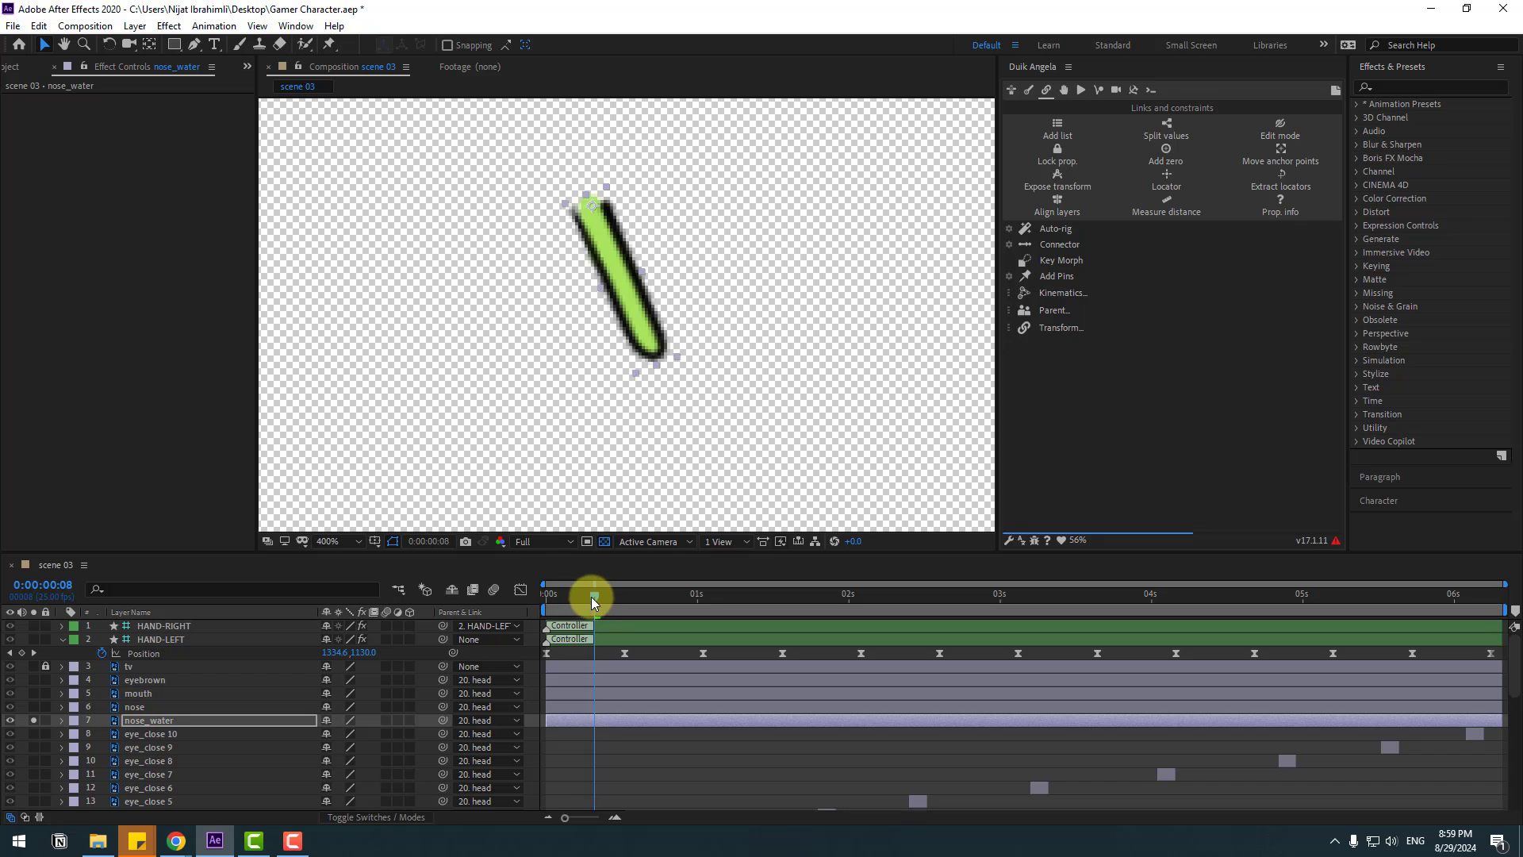
Show all layers again and add a Scale keyframe to nose_water at 0:00:00:00
left_click_drag(593, 596, 539, 595)
left_click(34, 720)
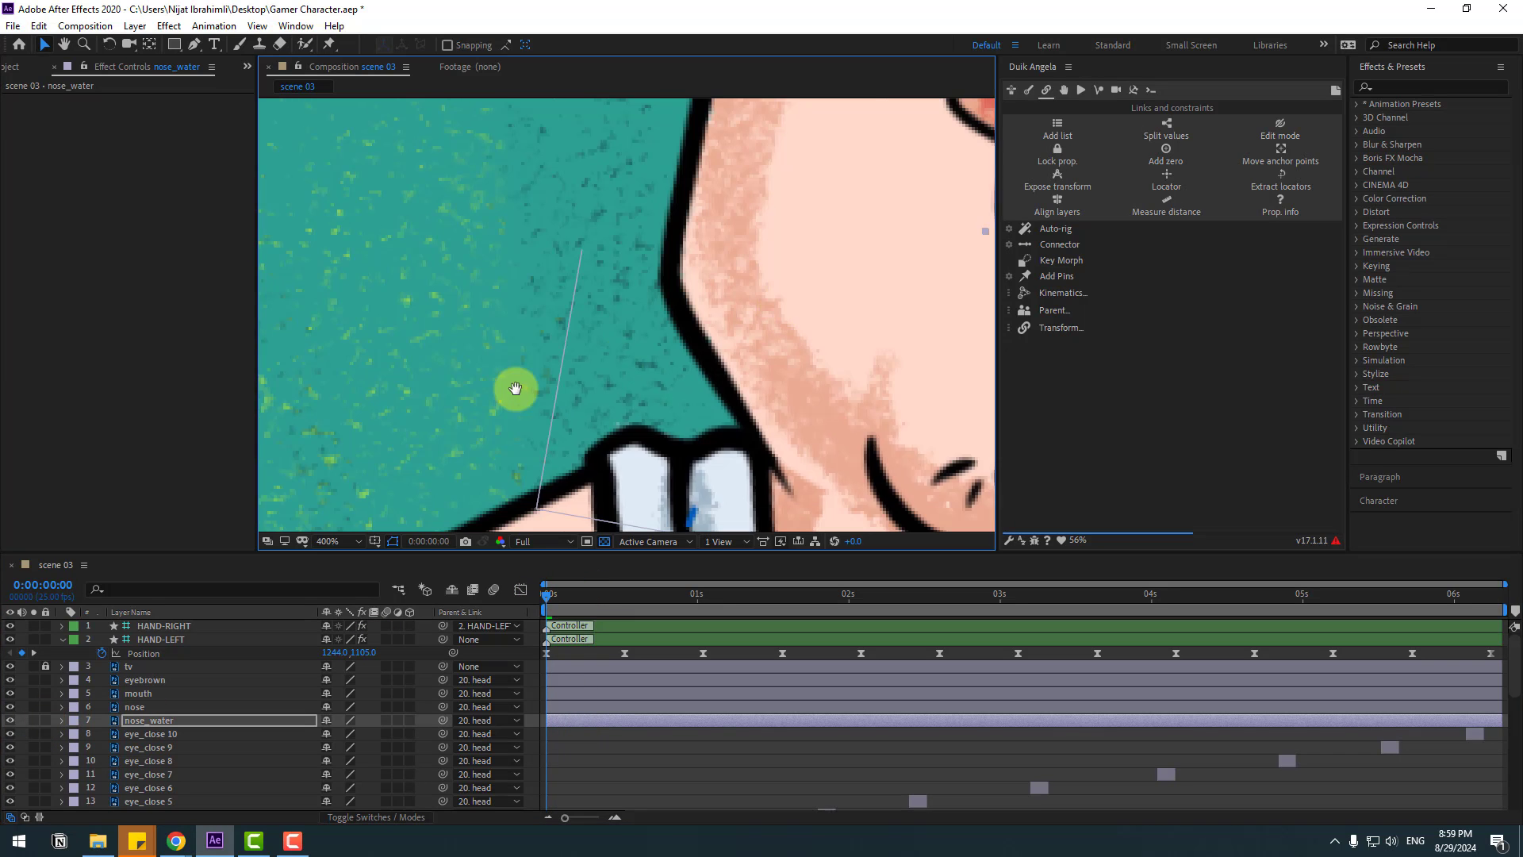
key("h")
left_click_drag(940, 323, 615, 416)
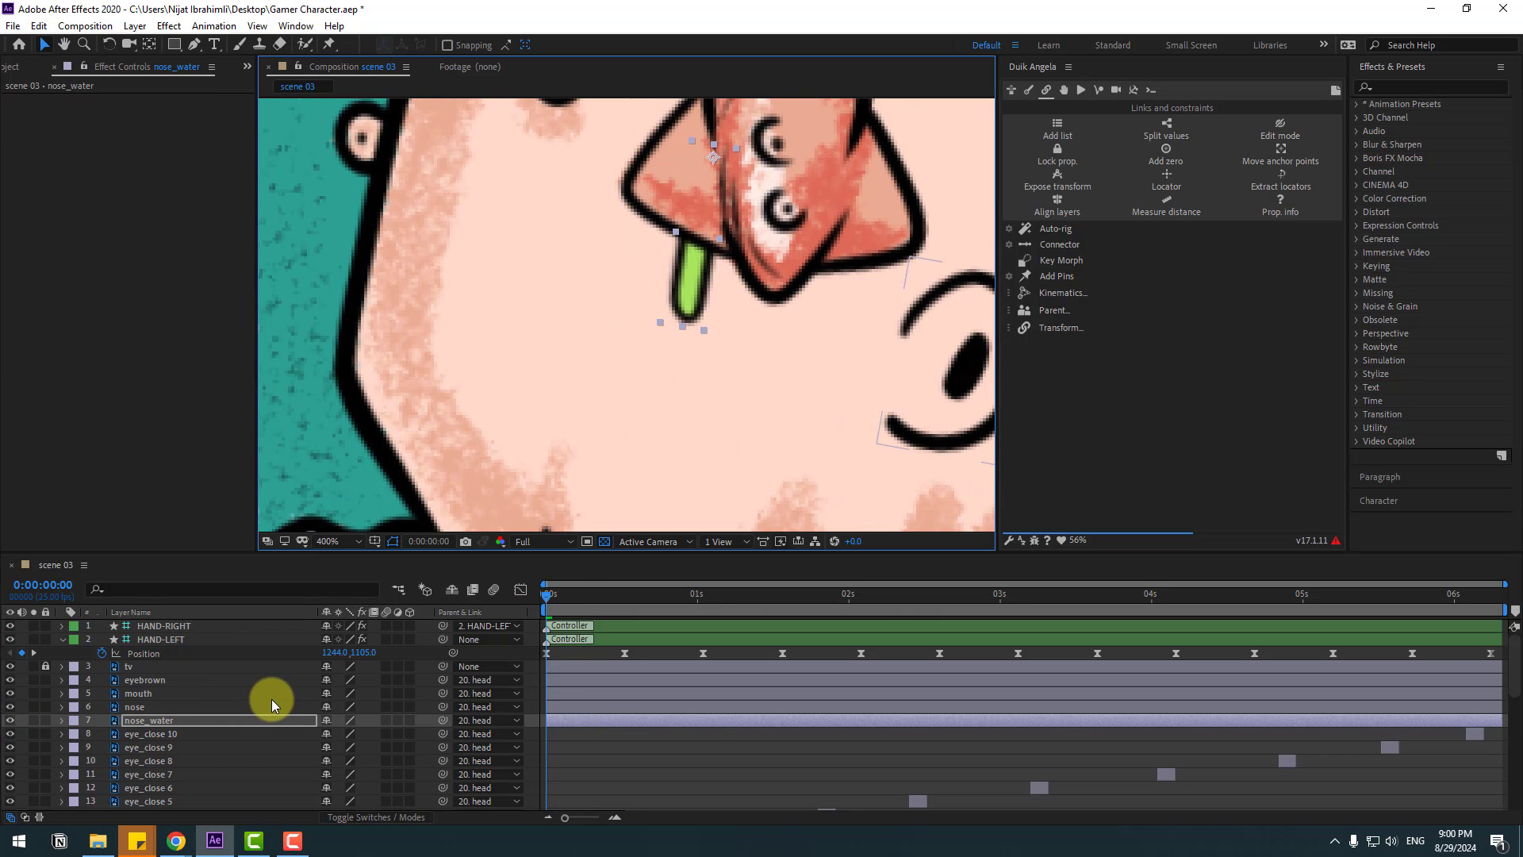
key("s")
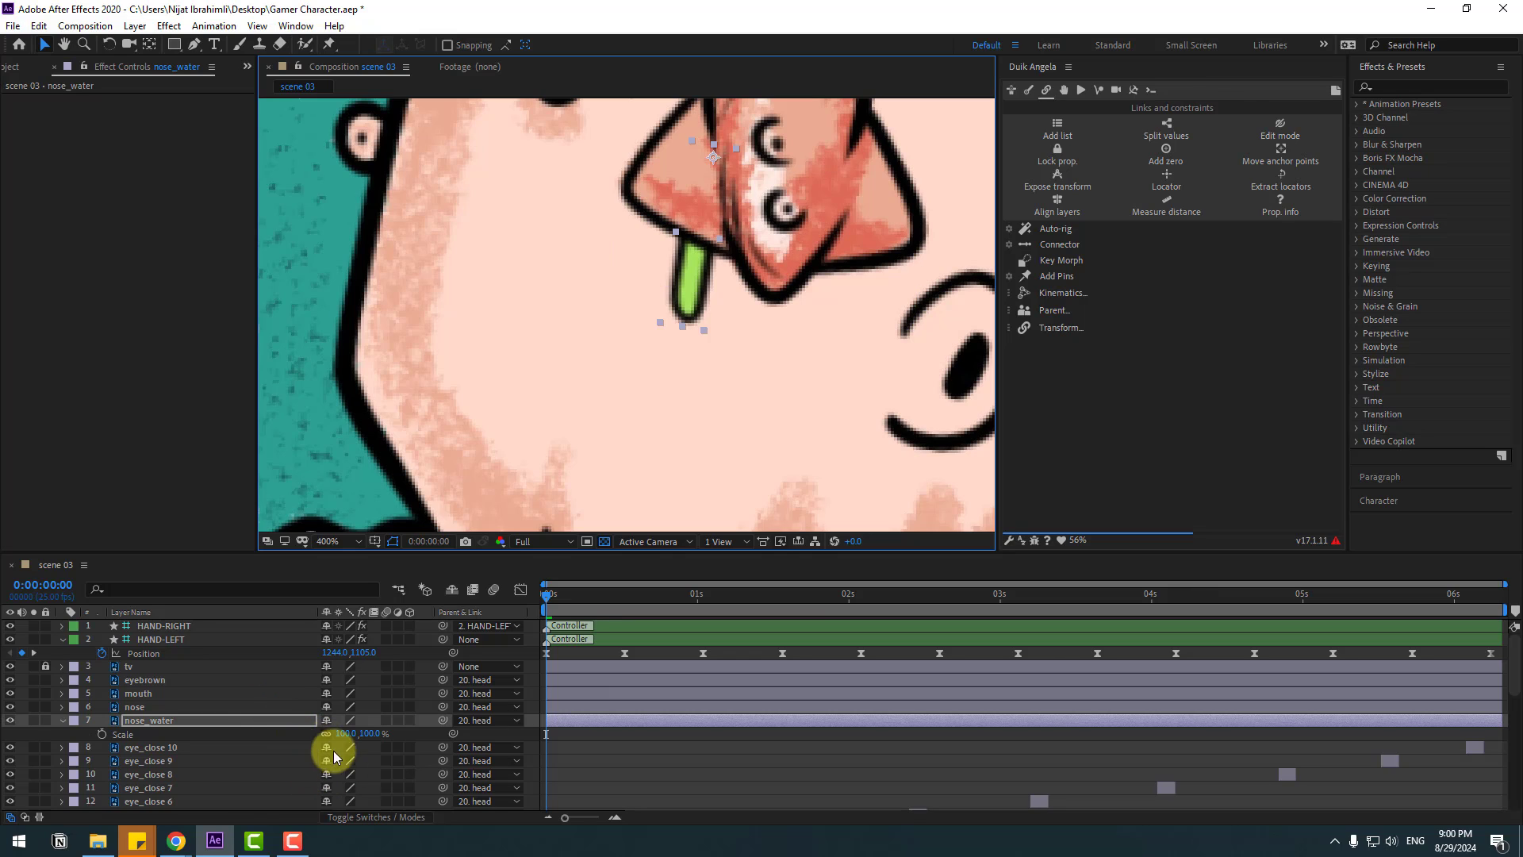
left_click(102, 734)
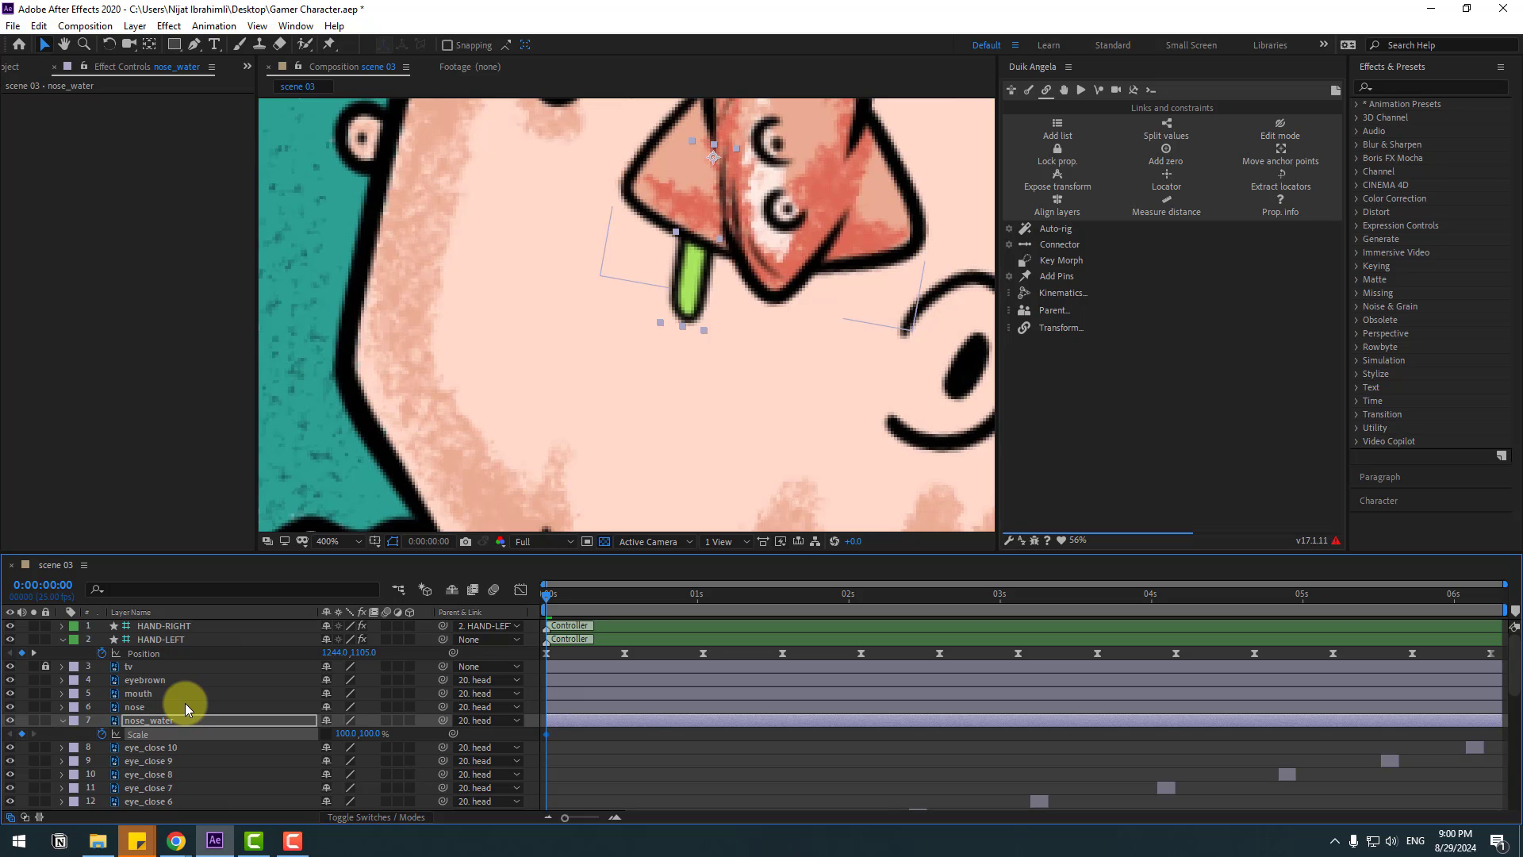
Isolate nose_water and shorten it at 0:00:00:03 by reducing only its vertical scale
key("Page_Down")
key("Page_Down")
key("Page_Down")
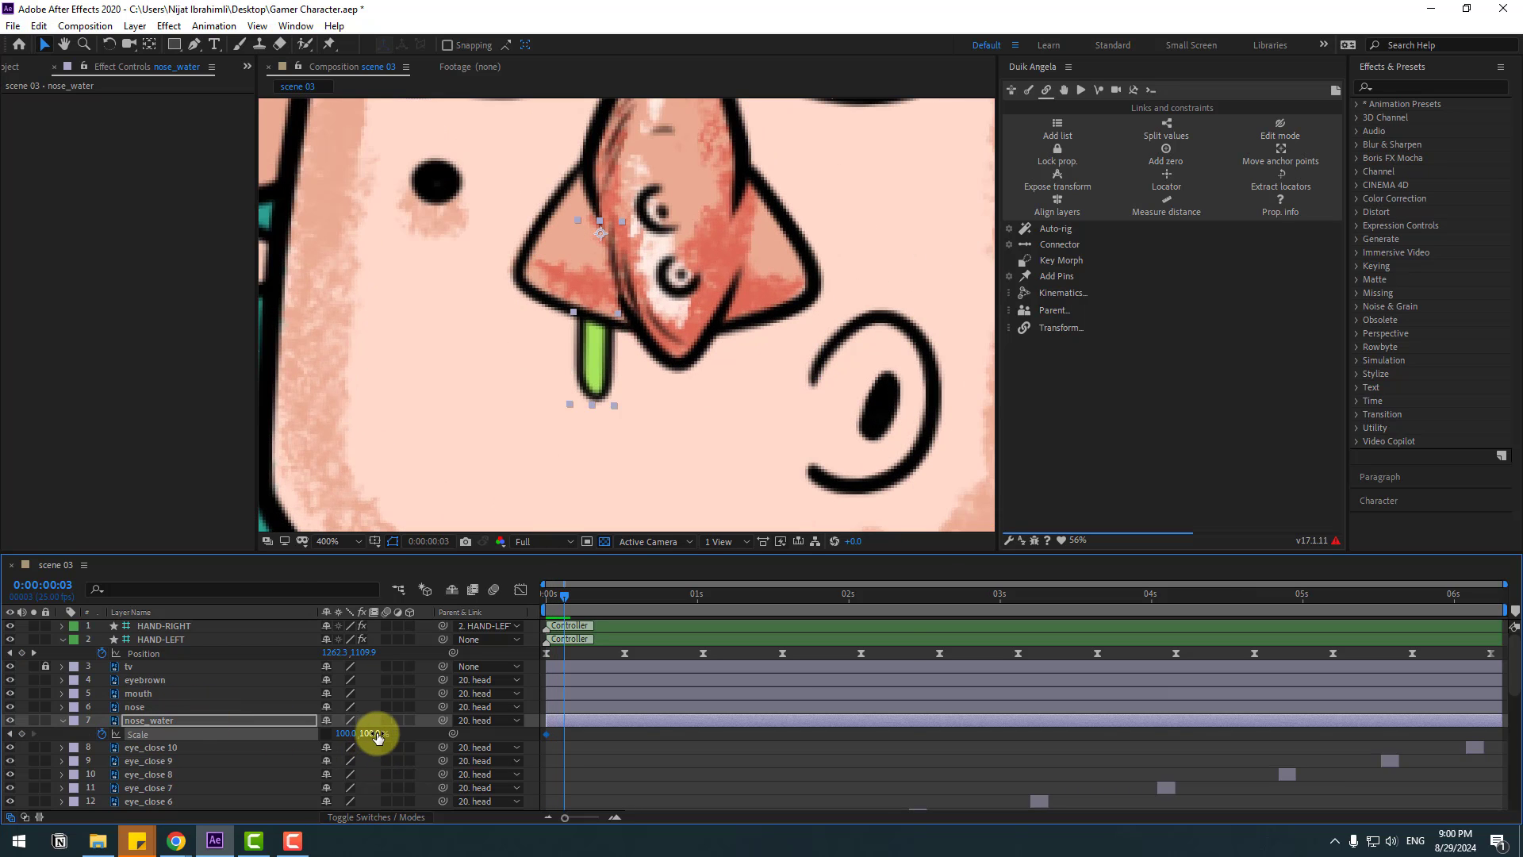
left_click(33, 720)
left_click_drag(371, 733, 324, 725)
Hold nose_water's Scale with a keyframe at 0:00:00:10 and lengthen it to 100.0, 100.0% at 0:00:00:13
left_click_drag(572, 597, 607, 598)
left_click_drag(701, 418, 791, 418)
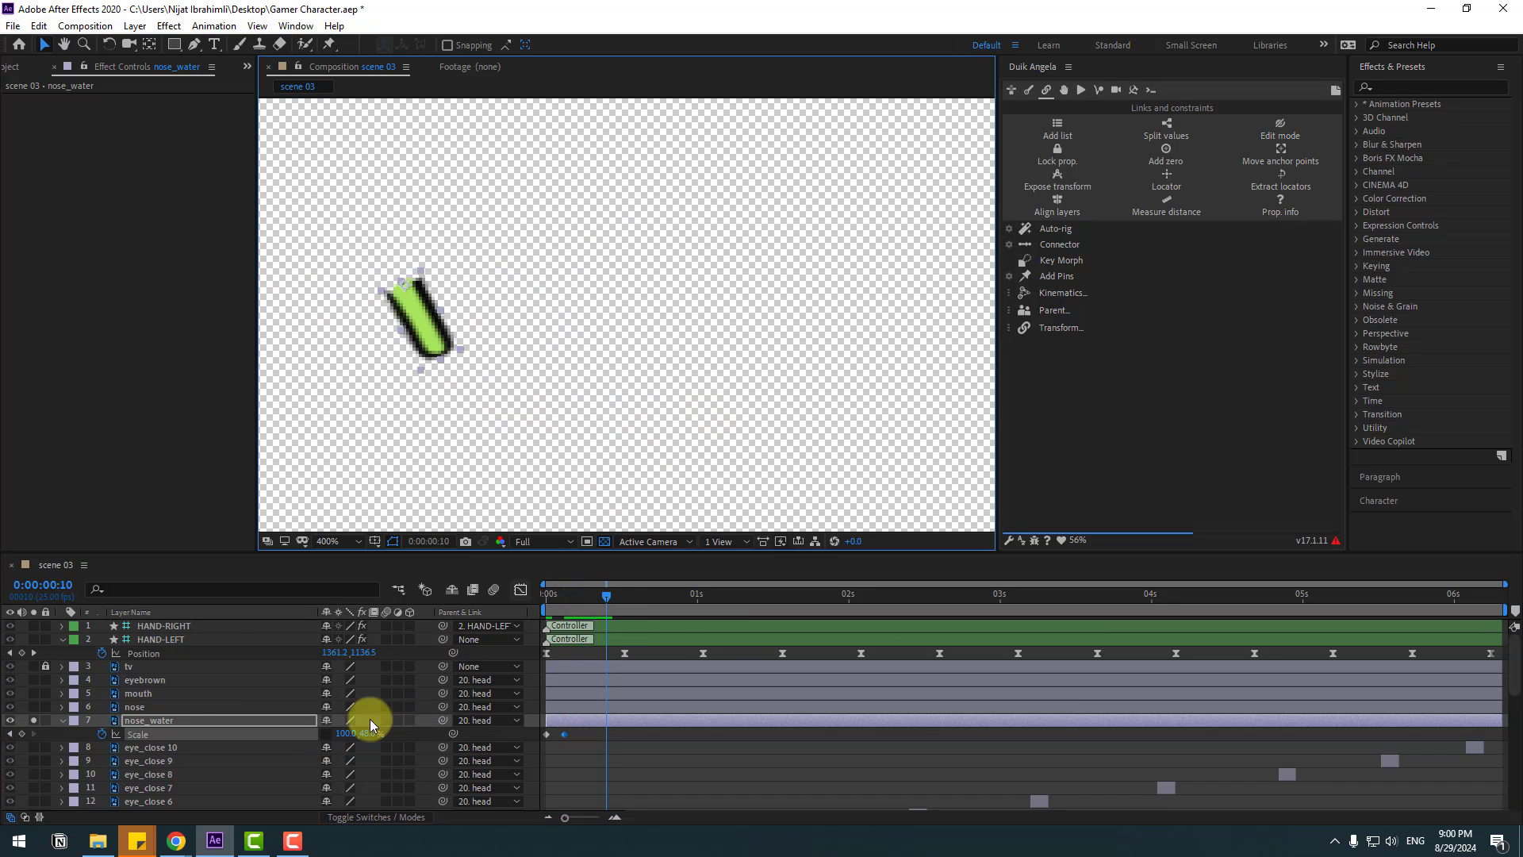
left_click(23, 734)
key("Page_Down")
key("Page_Down")
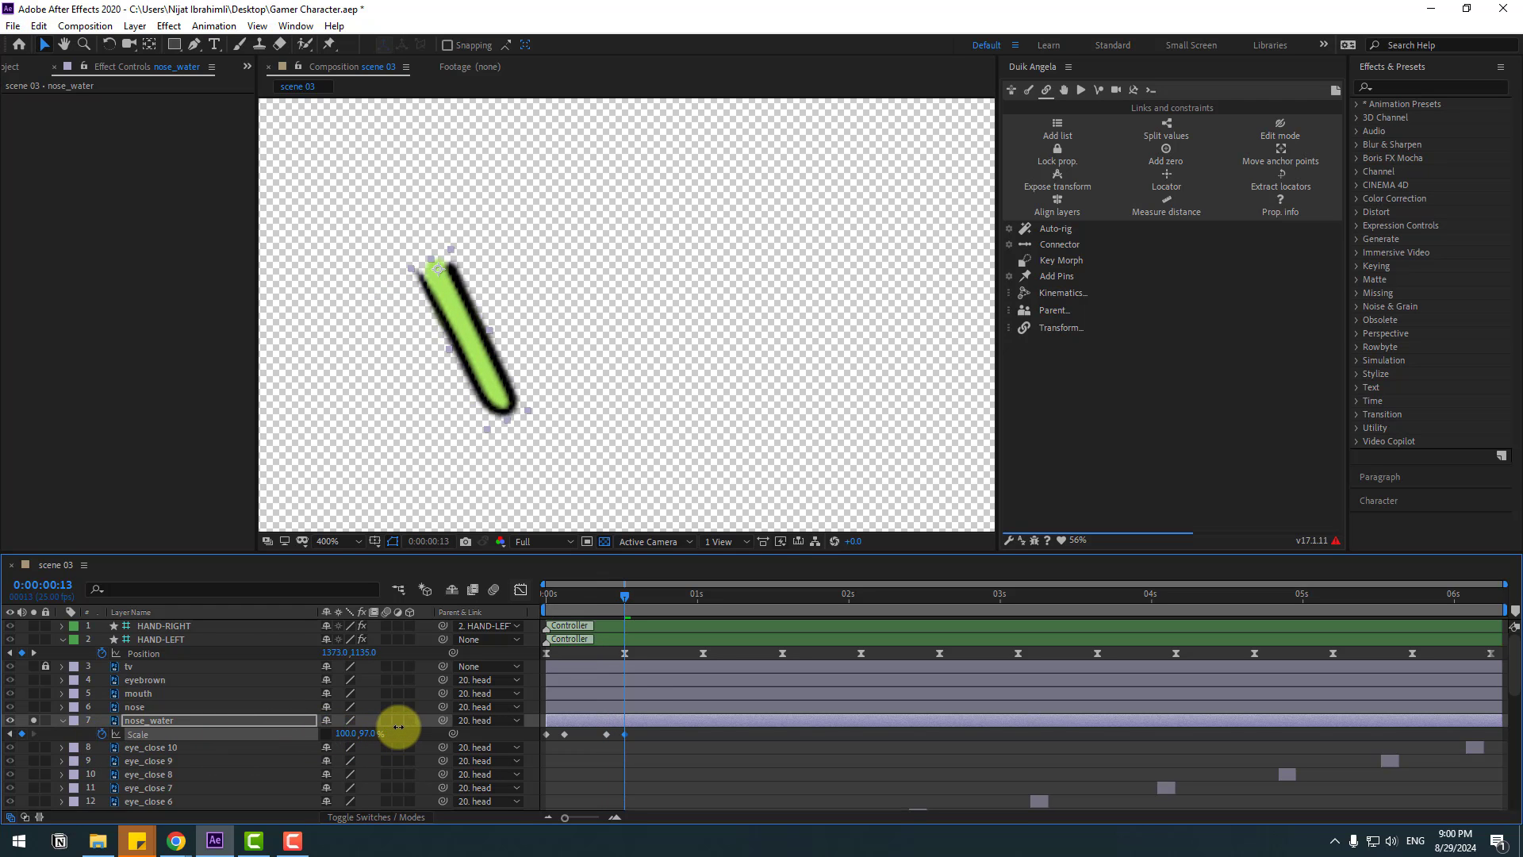
Hold nose_water's Scale with a keyframe at 0:00:00:20 and shorten the strip at 0:00:00:22 by reducing only its vertical scale
left_click_drag(638, 606, 668, 598)
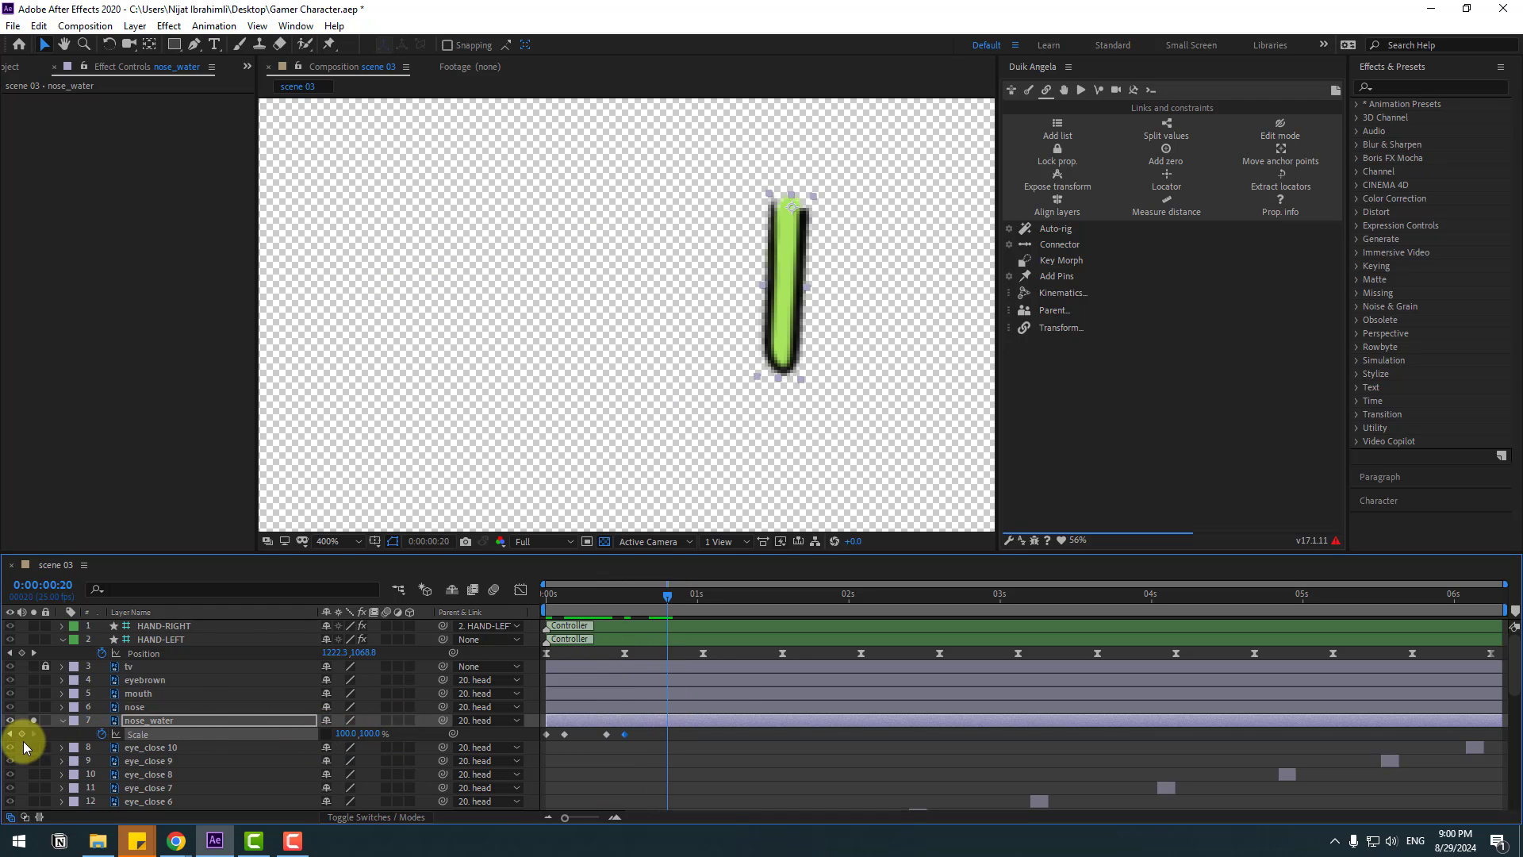
key("Page_Down")
key("Page_Down")
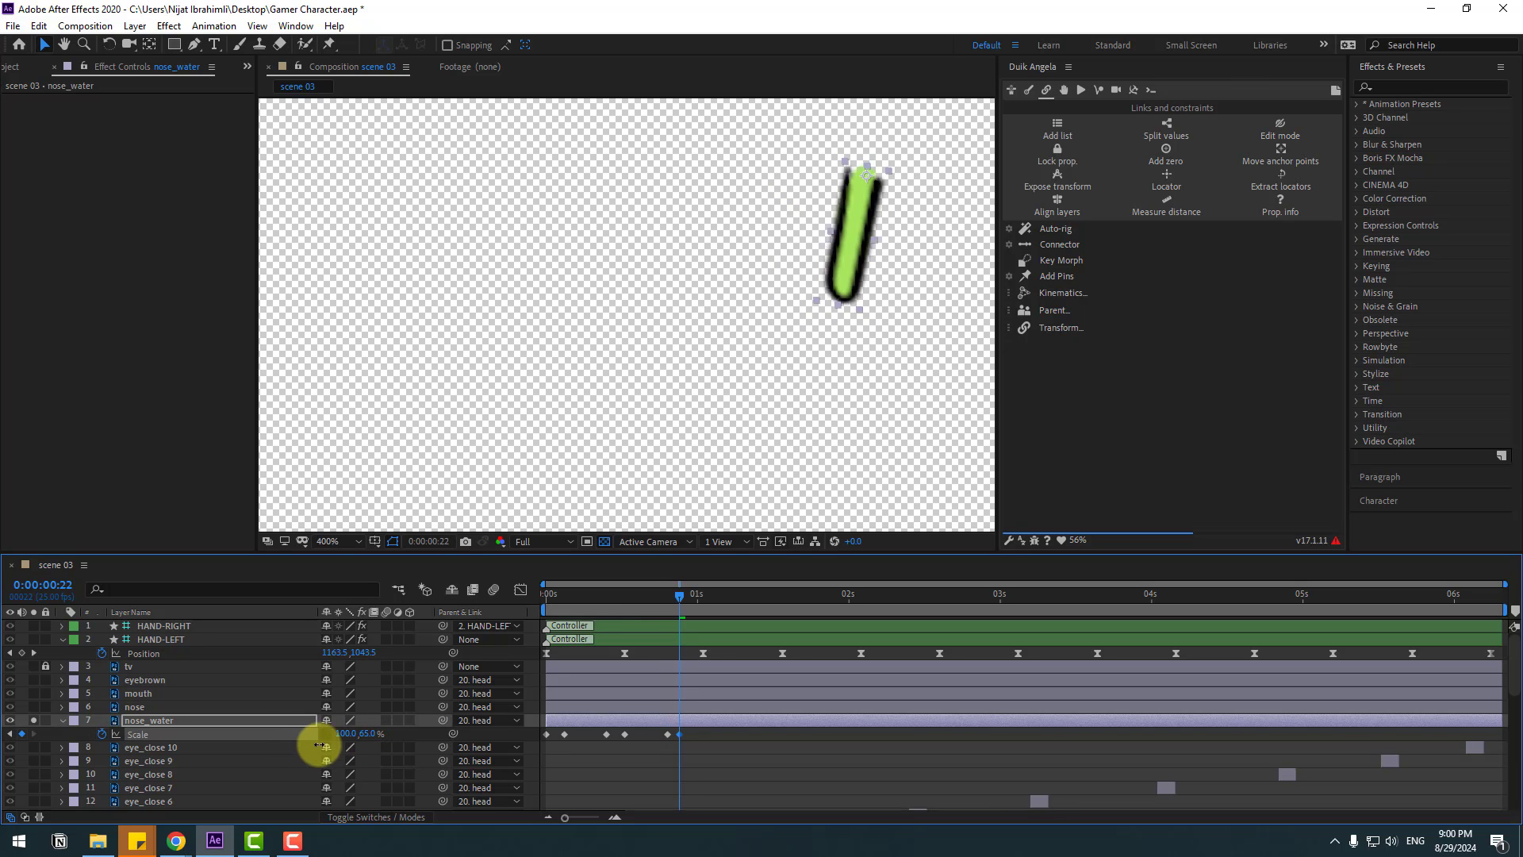
Hold nose_water's Scale with a keyframe at 0:00:01:01 and lengthen it to 100.0, 110.0% at 0:00:01:05
key("Page_Down")
key("Page_Down")
key("Page_Down")
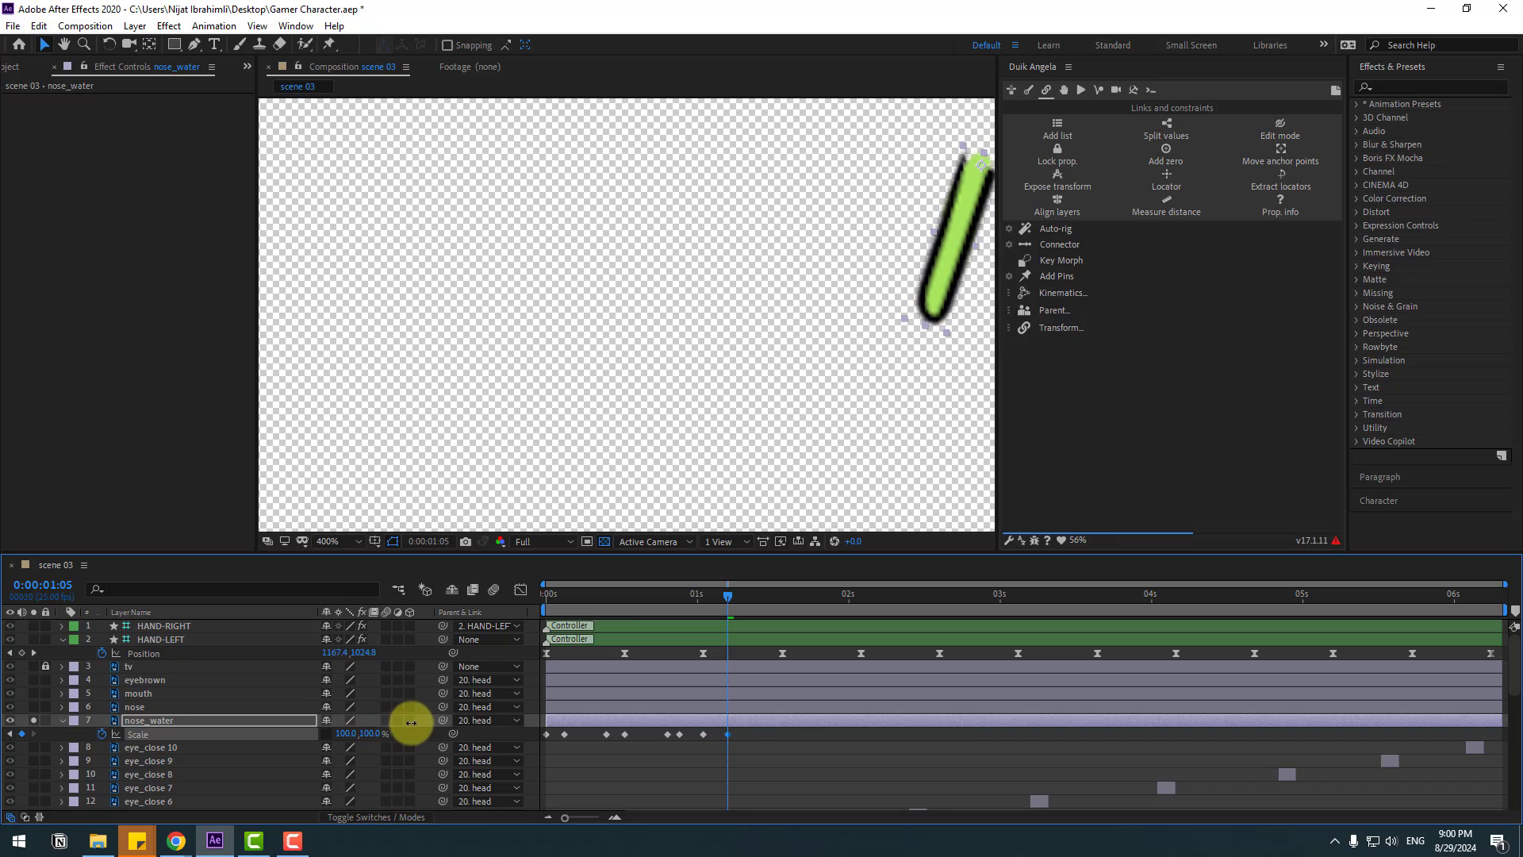
Apply Easy Ease to all of nose_water's Scale keyframes
left_click_drag(723, 749, 530, 739)
right_click(549, 734)
mouse_move(634, 721)
left_click(767, 617)
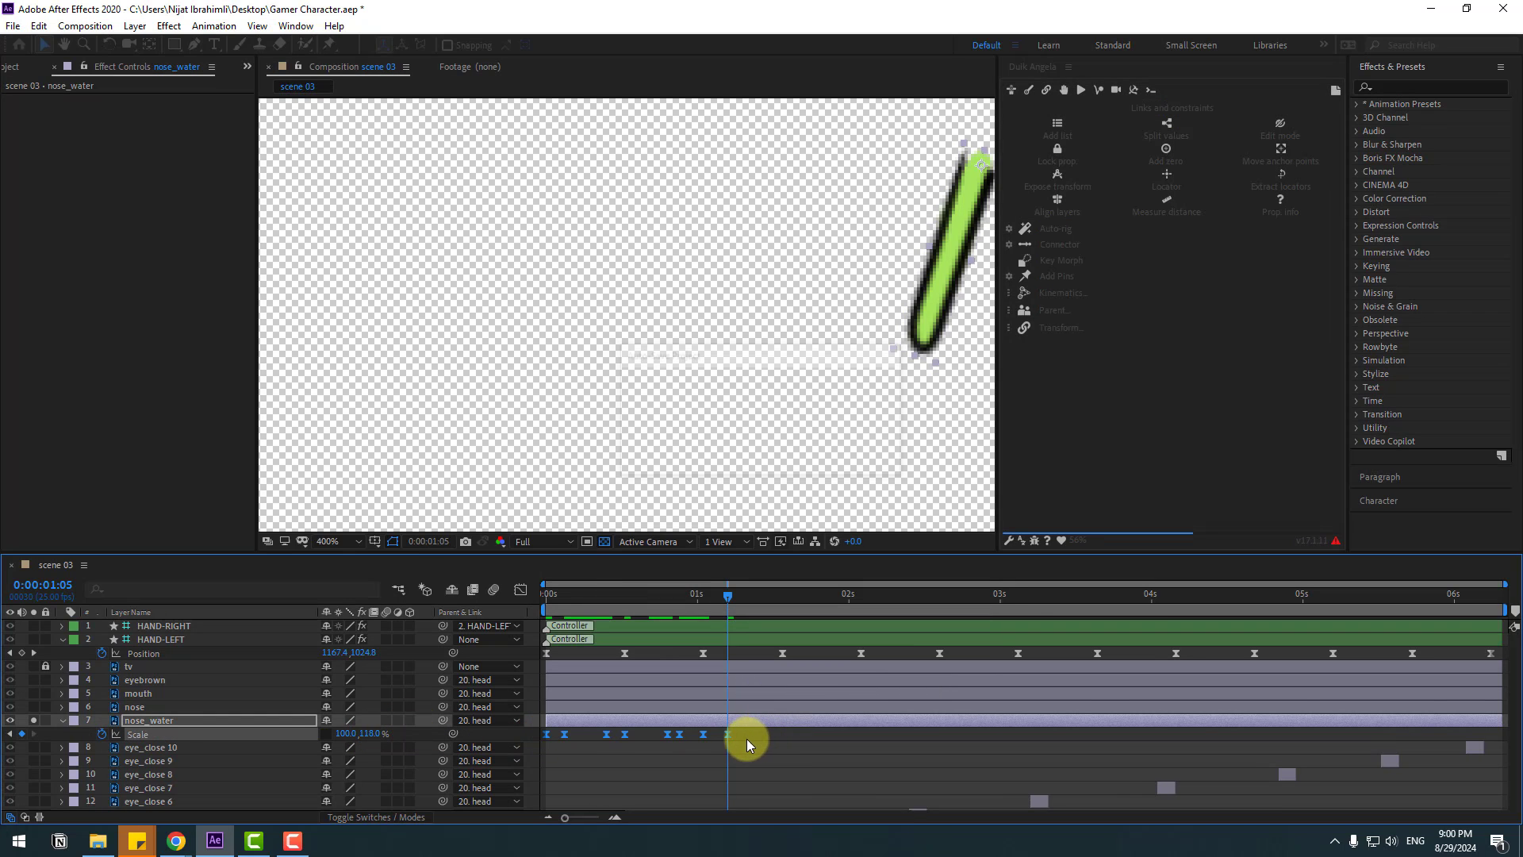
Copy nose_water's eased Scale keyframes and paste them repeatedly along the timeline from 0:00:01:05 until the composition's end
left_click_drag(741, 733, 493, 755)
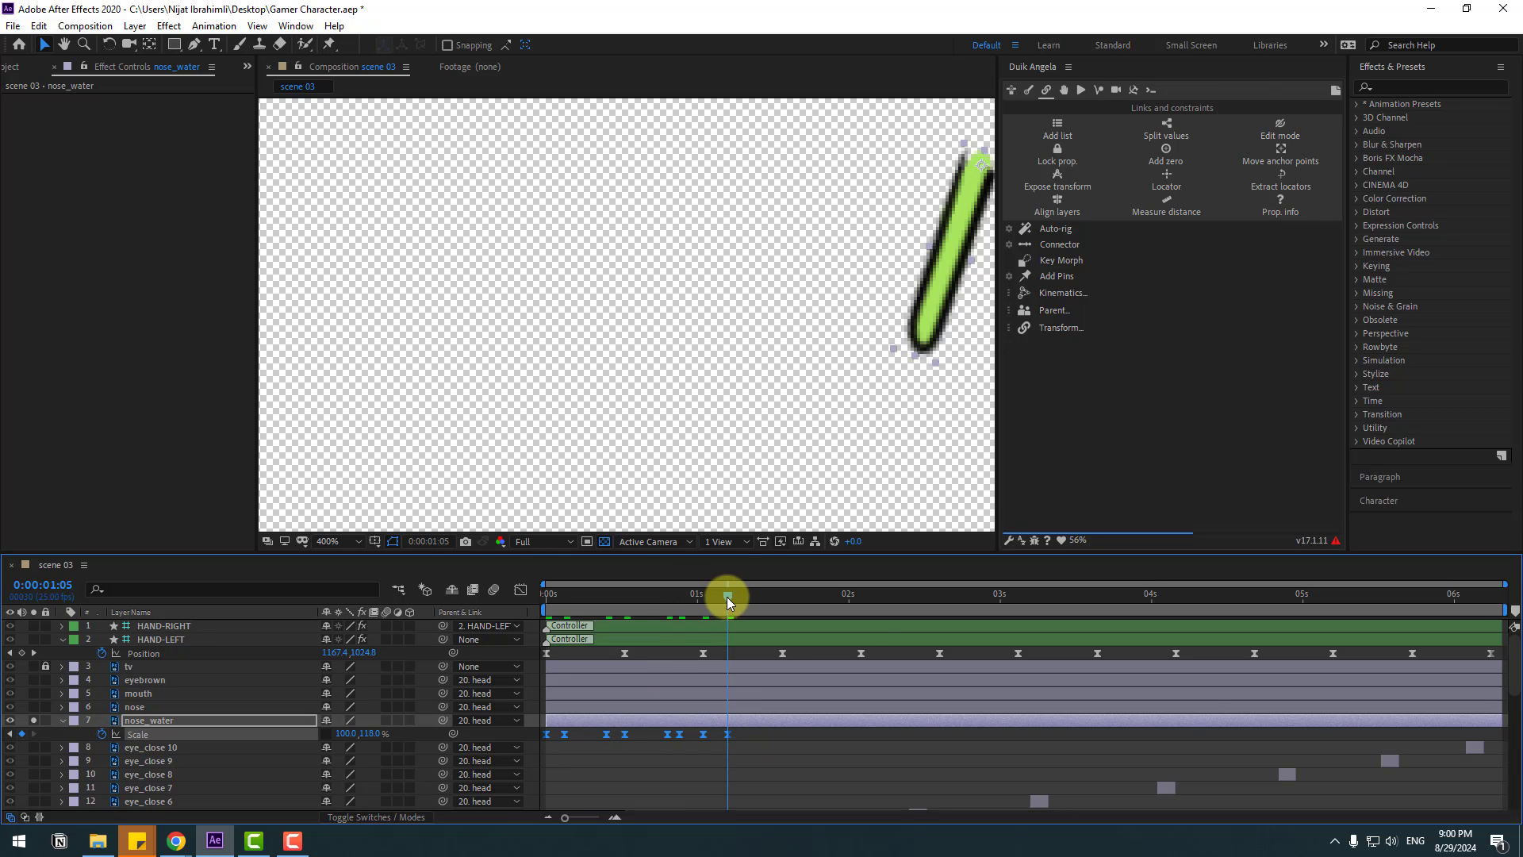
key("ctrl+v")
left_click_drag(885, 603, 910, 604)
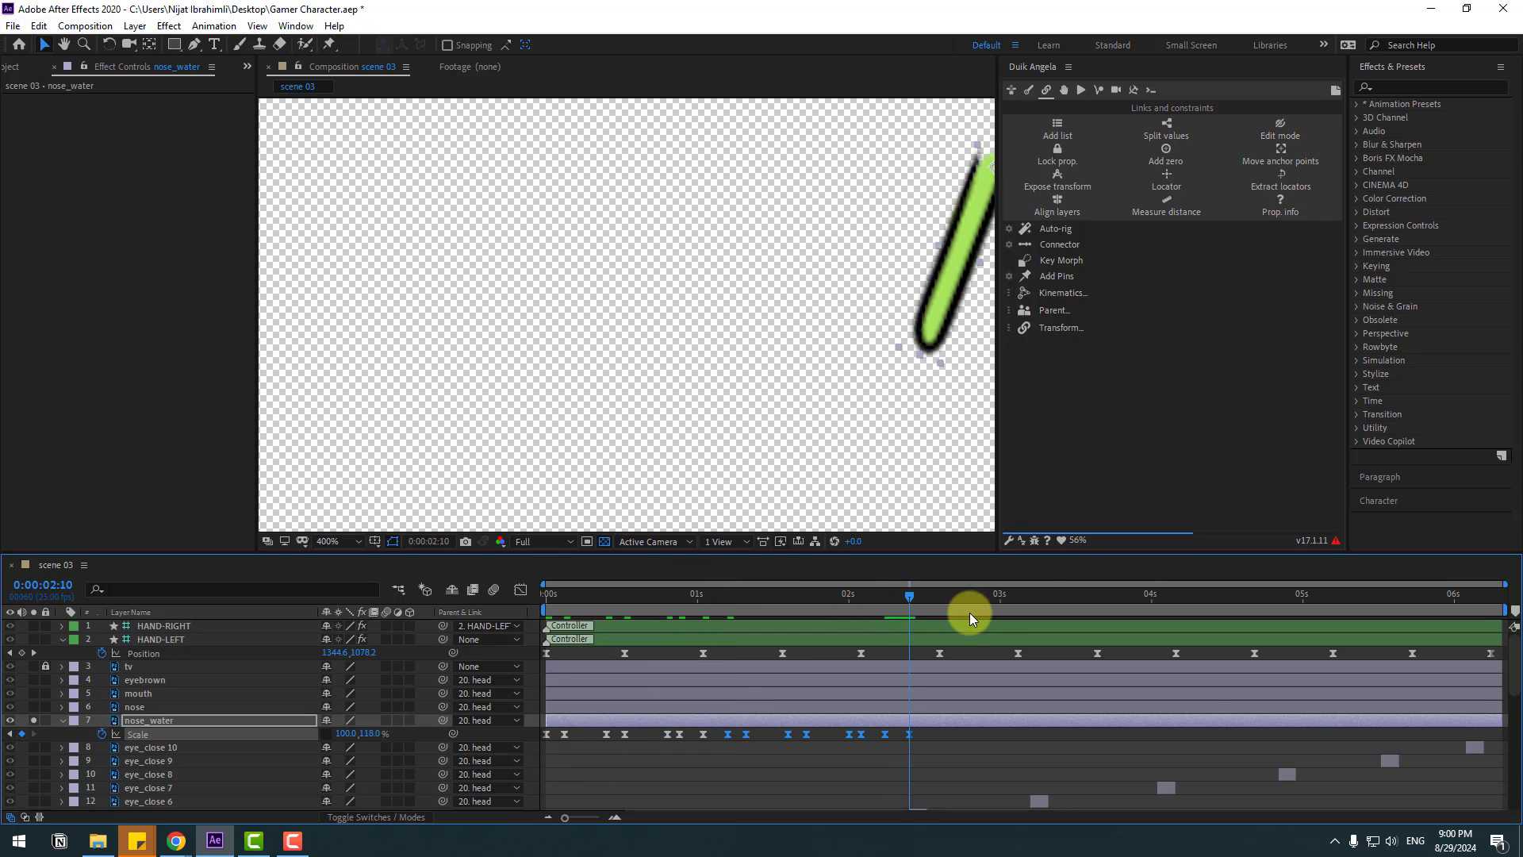
left_click(1092, 605)
key("ctrl+v")
left_click_drag(1218, 610, 1279, 607)
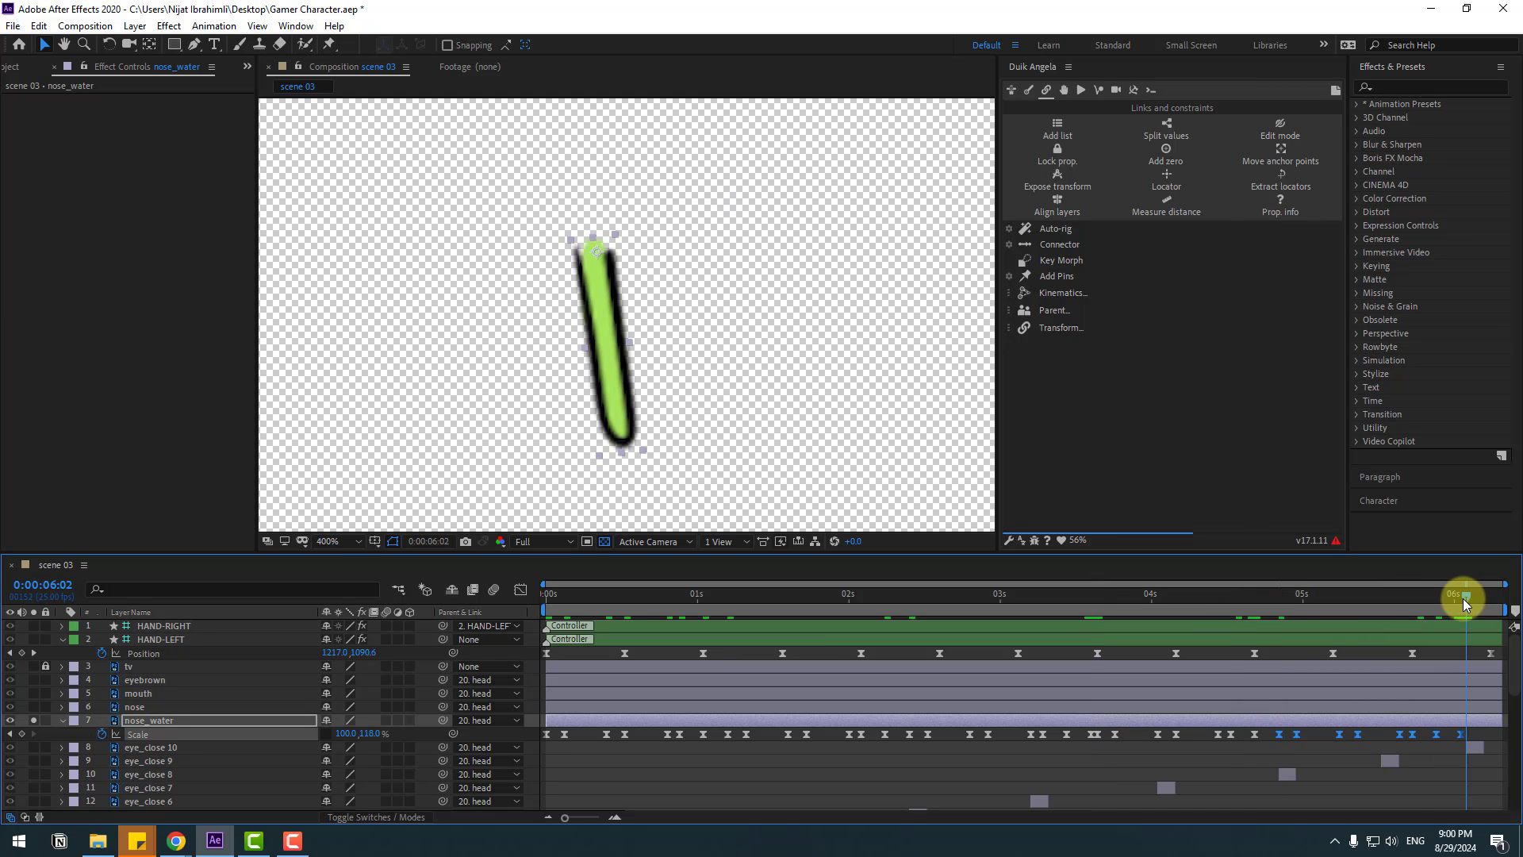
left_click(1462, 598)
key("ctrl+v")
Play back the whole scene with all layers visible to check the nose drip animation
key("space")
scroll(679, 457, "down", 6)
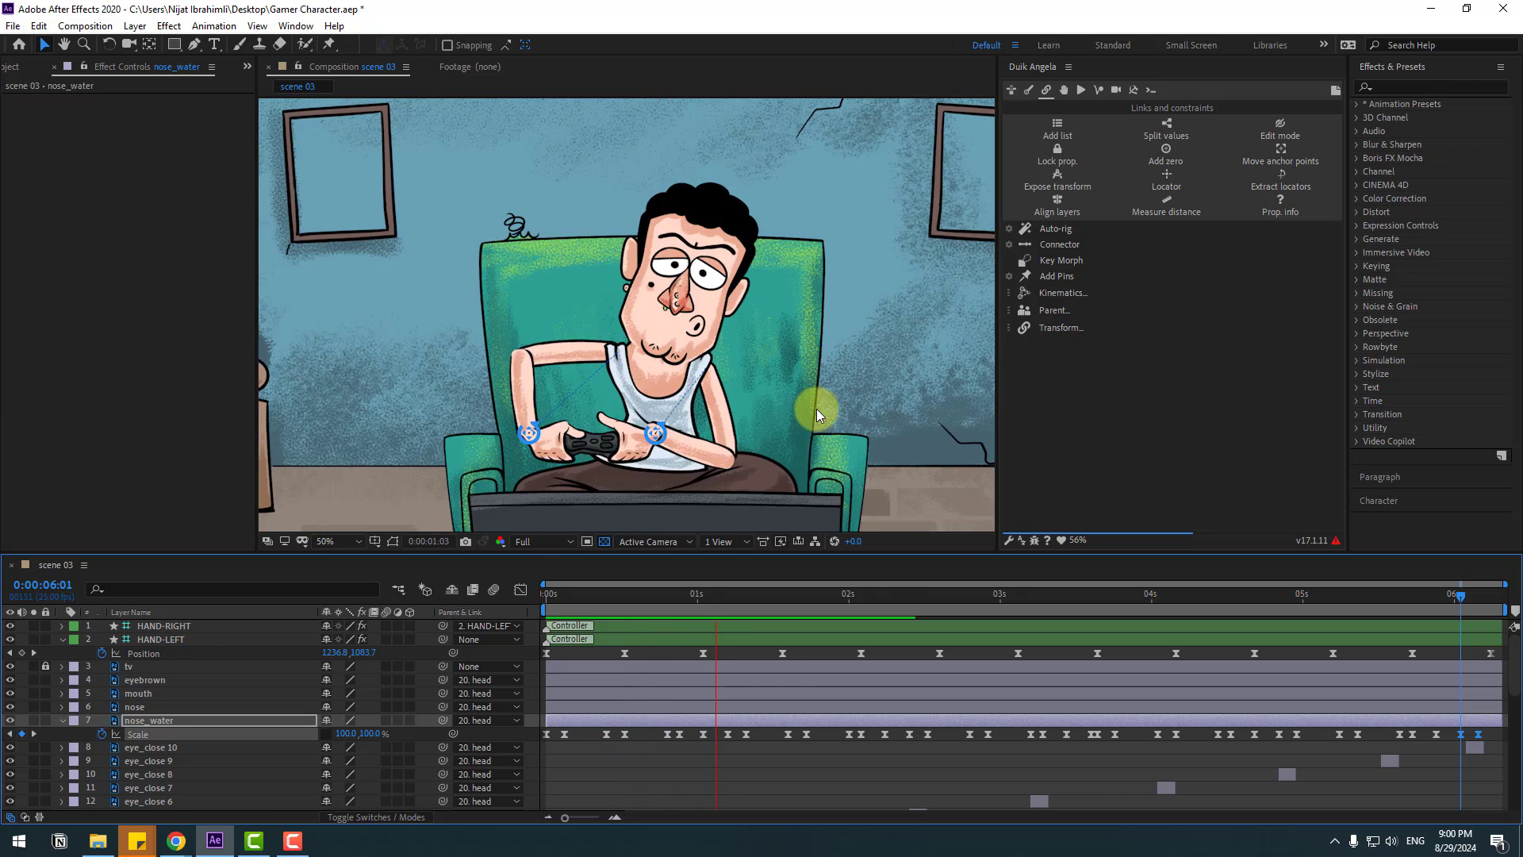
left_click(699, 771)
key("space")
Find the wiggle presets and apply Wiggle - position to the mouth layer
left_click(661, 330)
key("period")
key("period")
key("period")
key("period")
left_click(1400, 85)
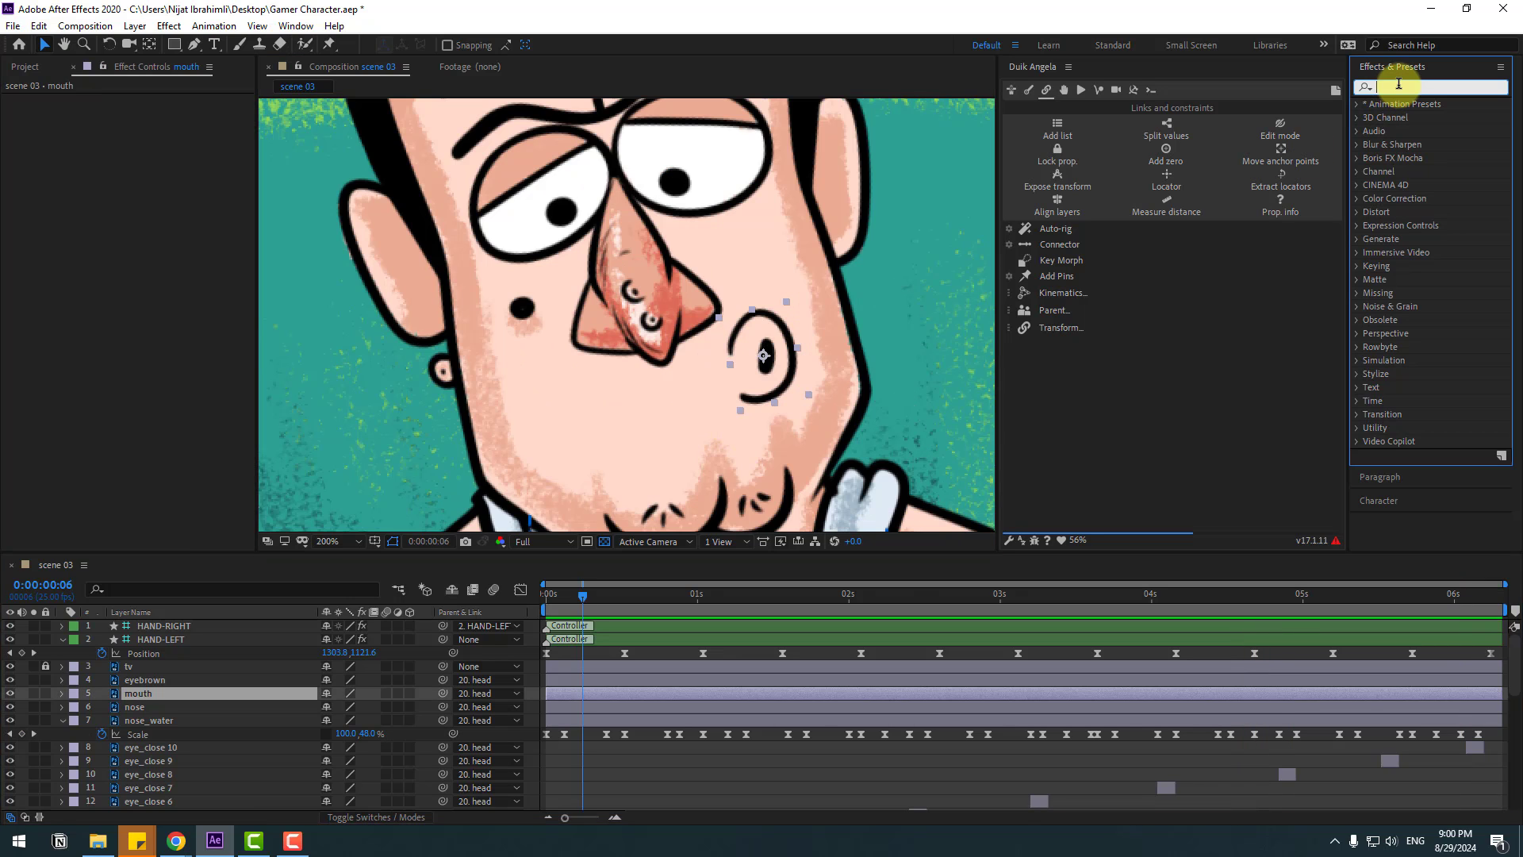
type("wiggle")
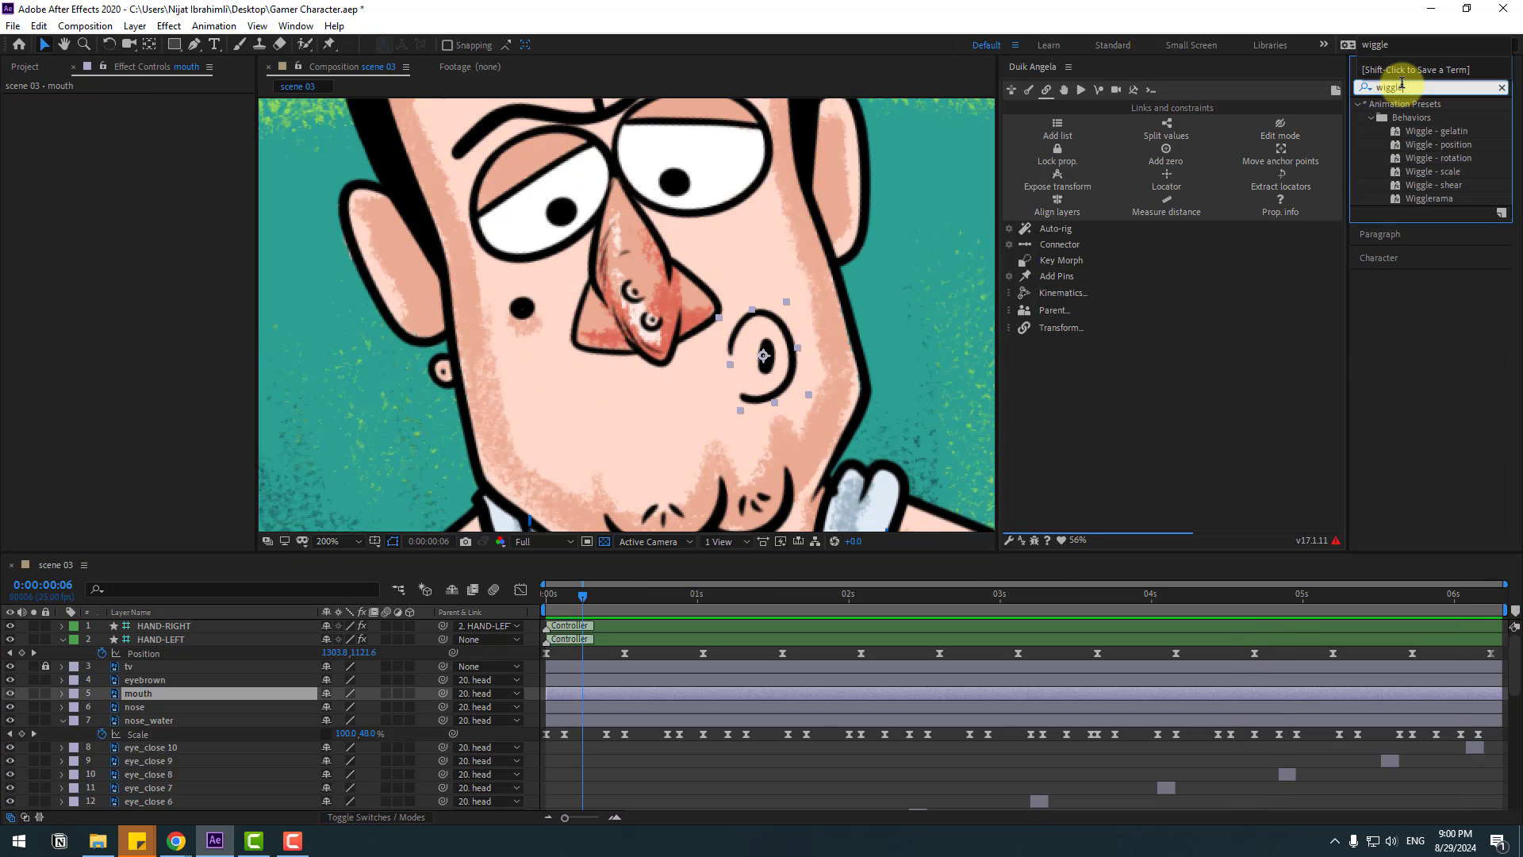
left_click_drag(1431, 150, 782, 371)
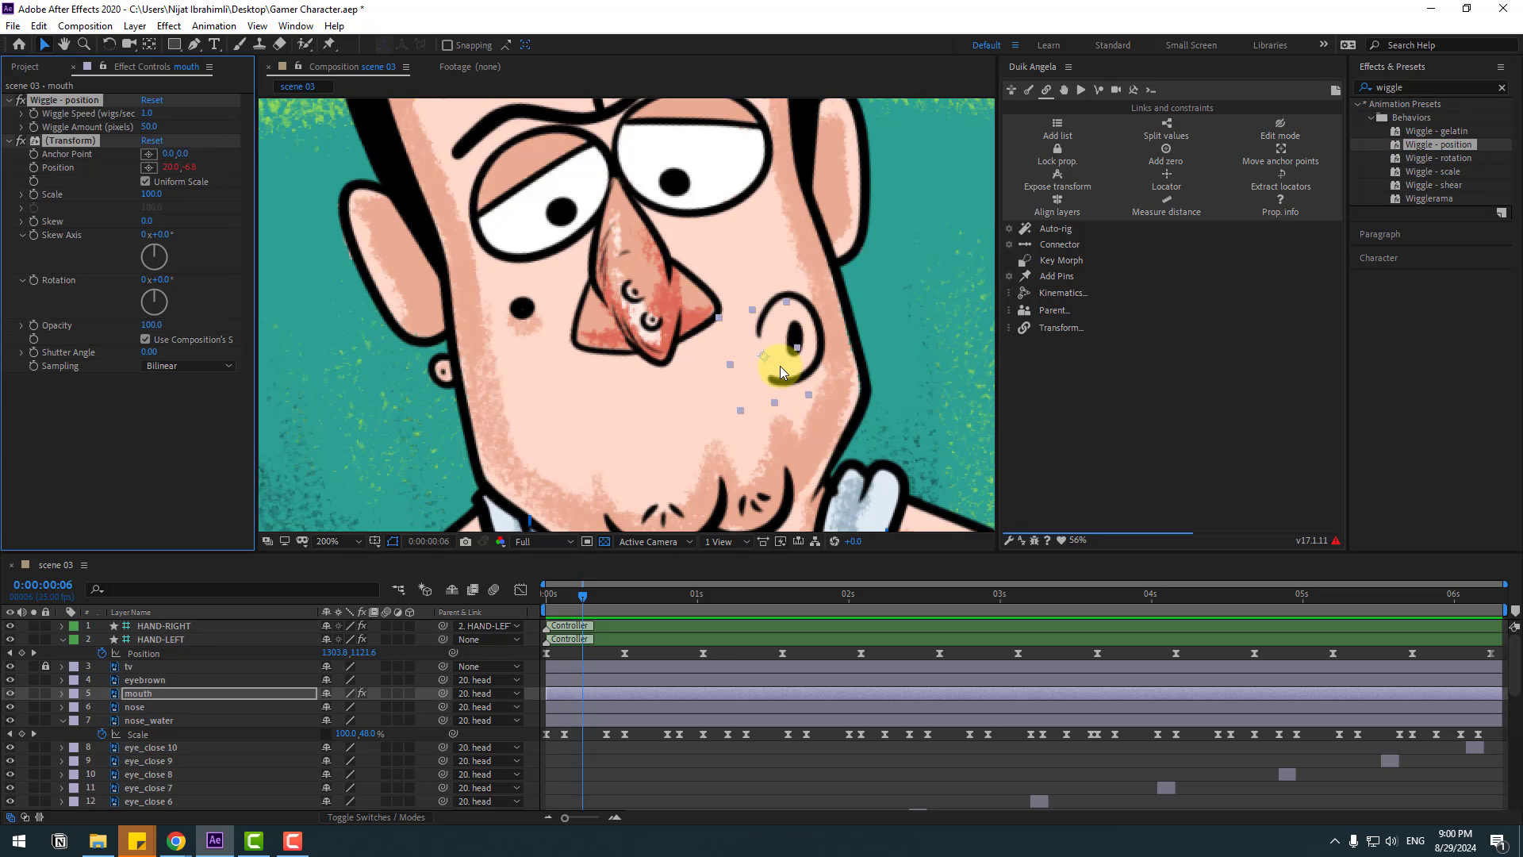
Set the mouth's Wiggle Amount to 25 pixels
left_click(148, 127)
type("25")
key("Return")
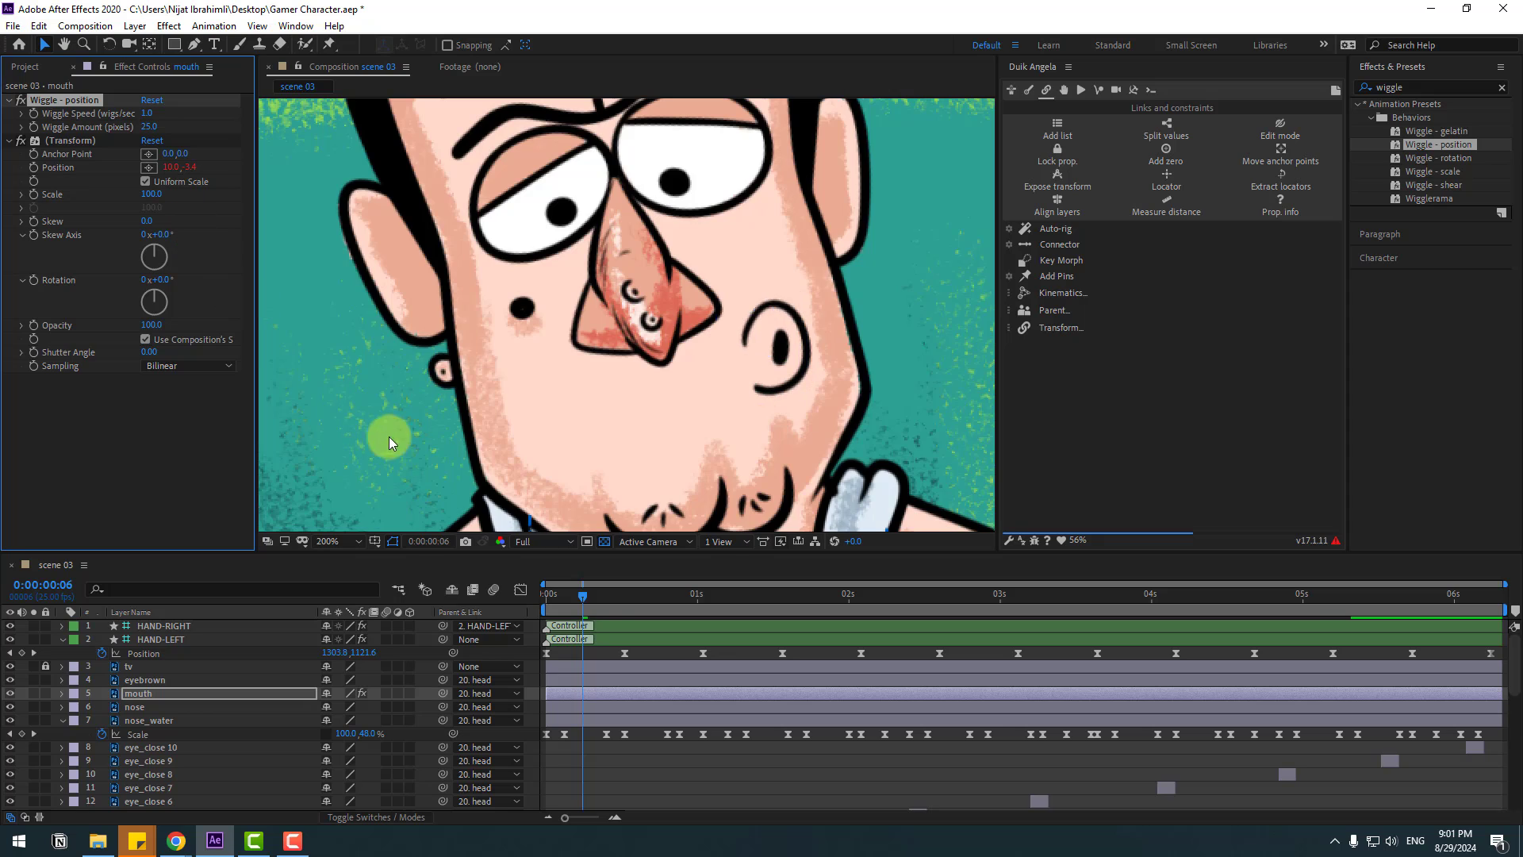
Preview the mouth's wiggle and shift the mouth slightly down and towards the chin's middle
key("space")
key("space")
left_click_drag(766, 373, 757, 394)
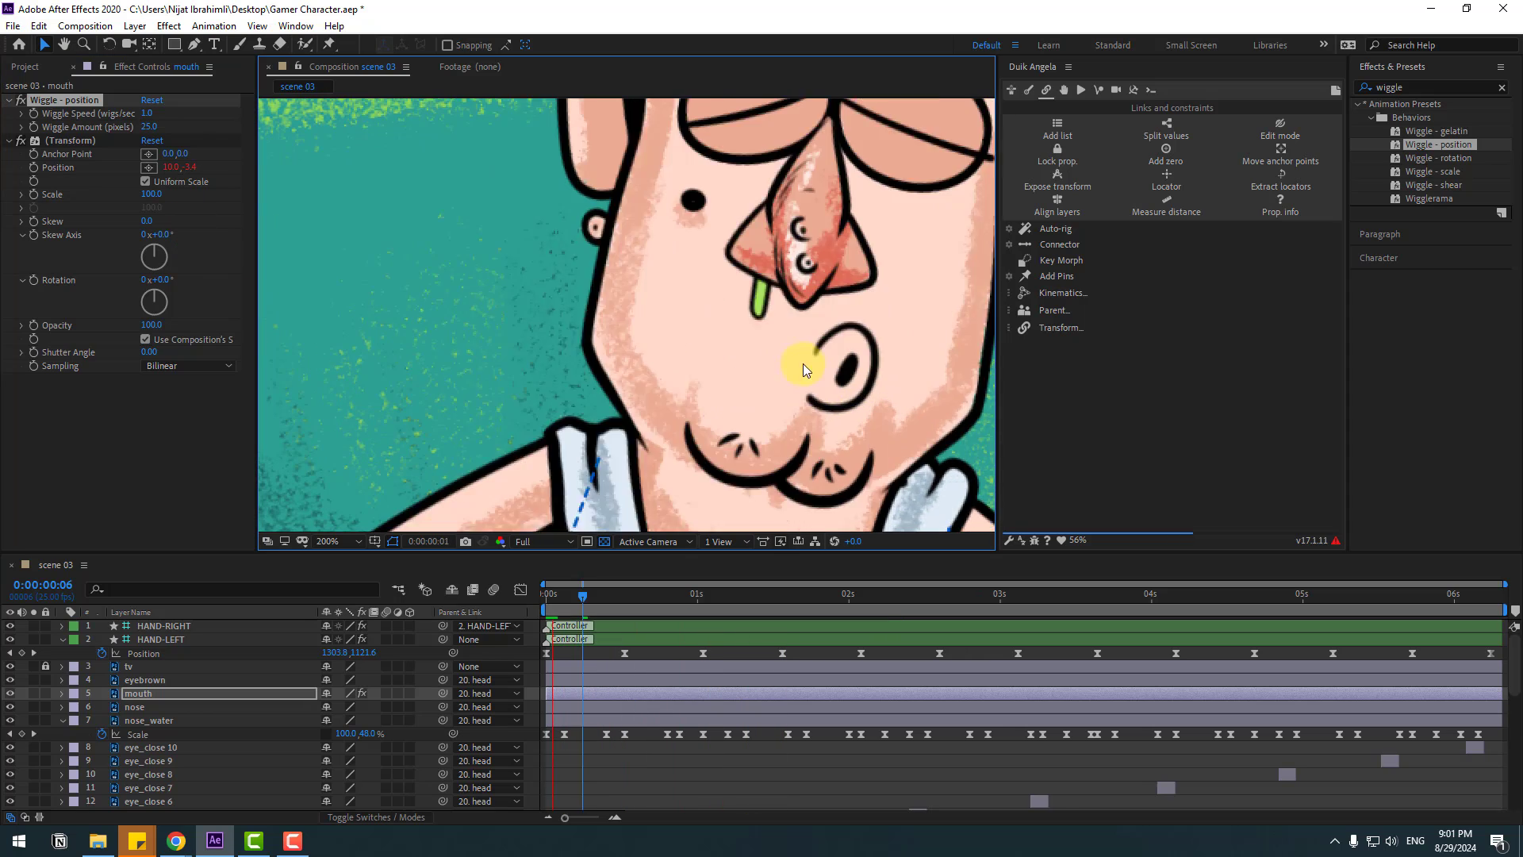
Try a Wiggle Amount of 45 pixels on the mouth and preview the motion
left_click(152, 127)
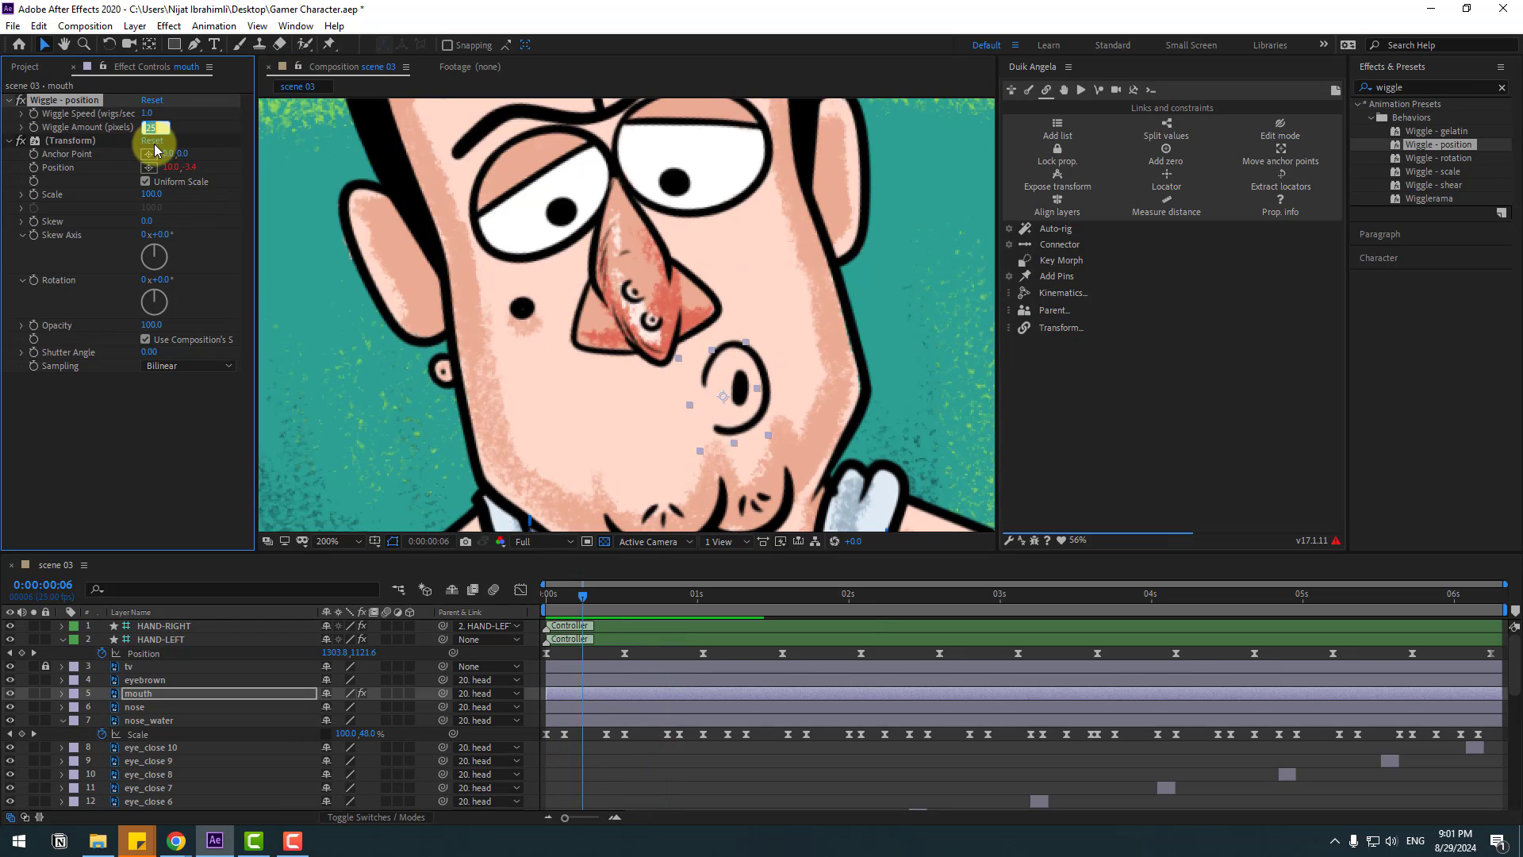
key("space")
scroll(564, 242, "down", 3)
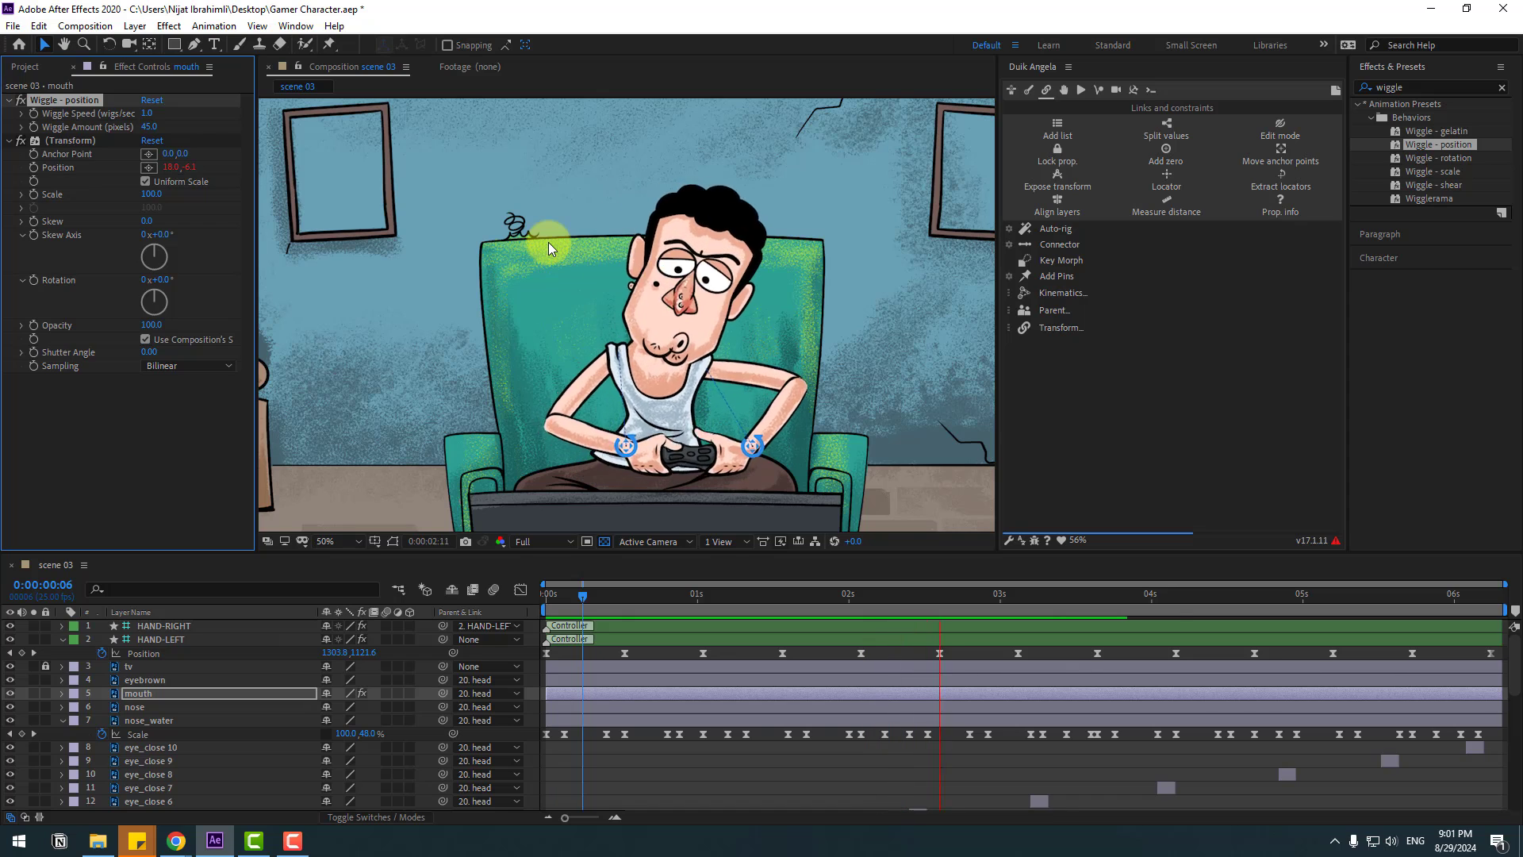
key("space")
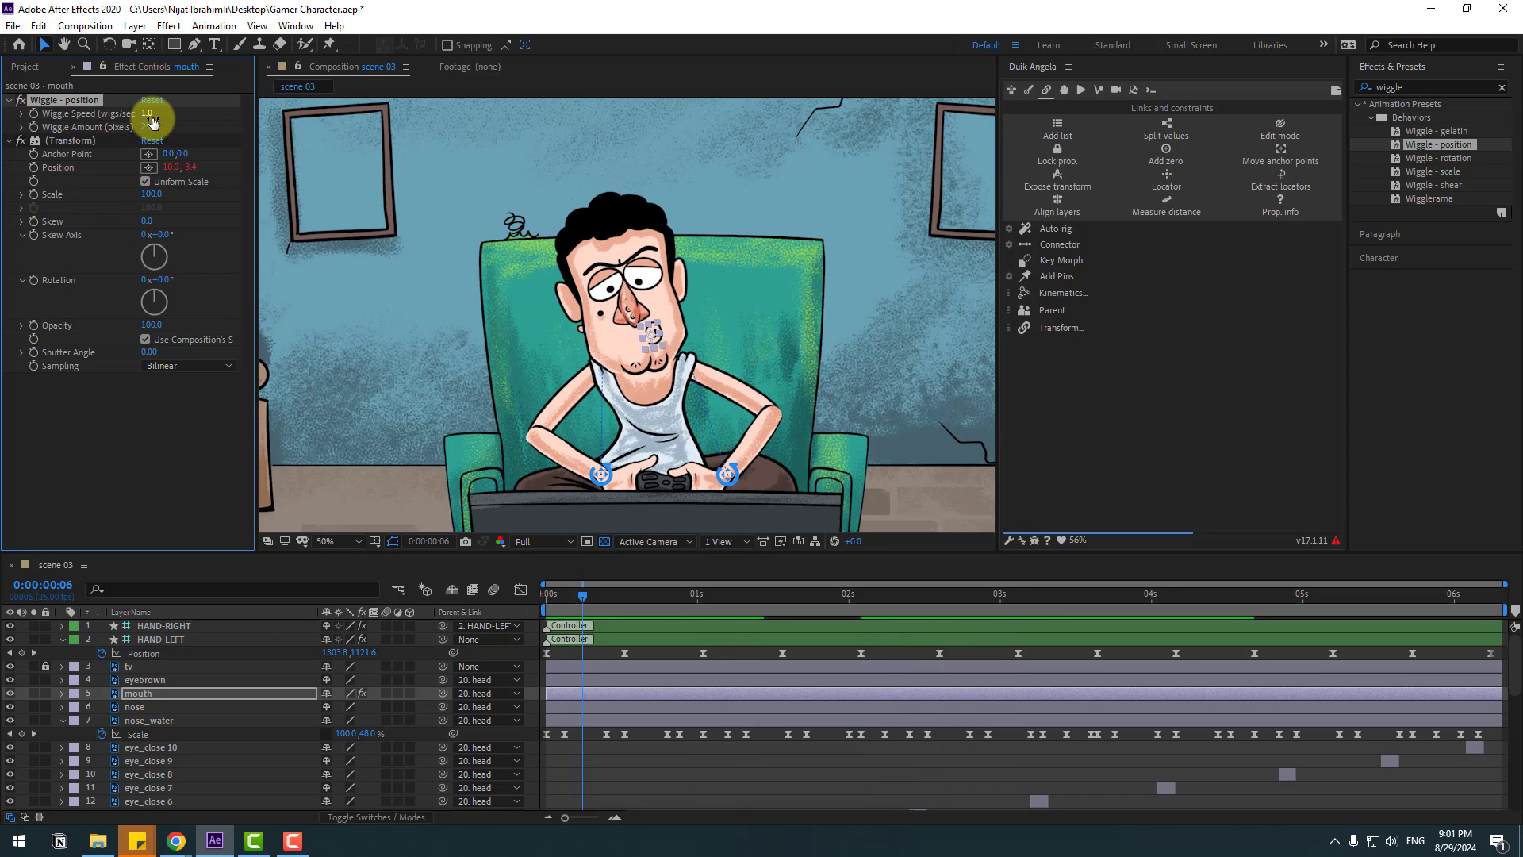
With the mouth's Wiggle Amount back at 25 pixels, set its Wiggle Speed to 2.0 and preview the full scene
key("space")
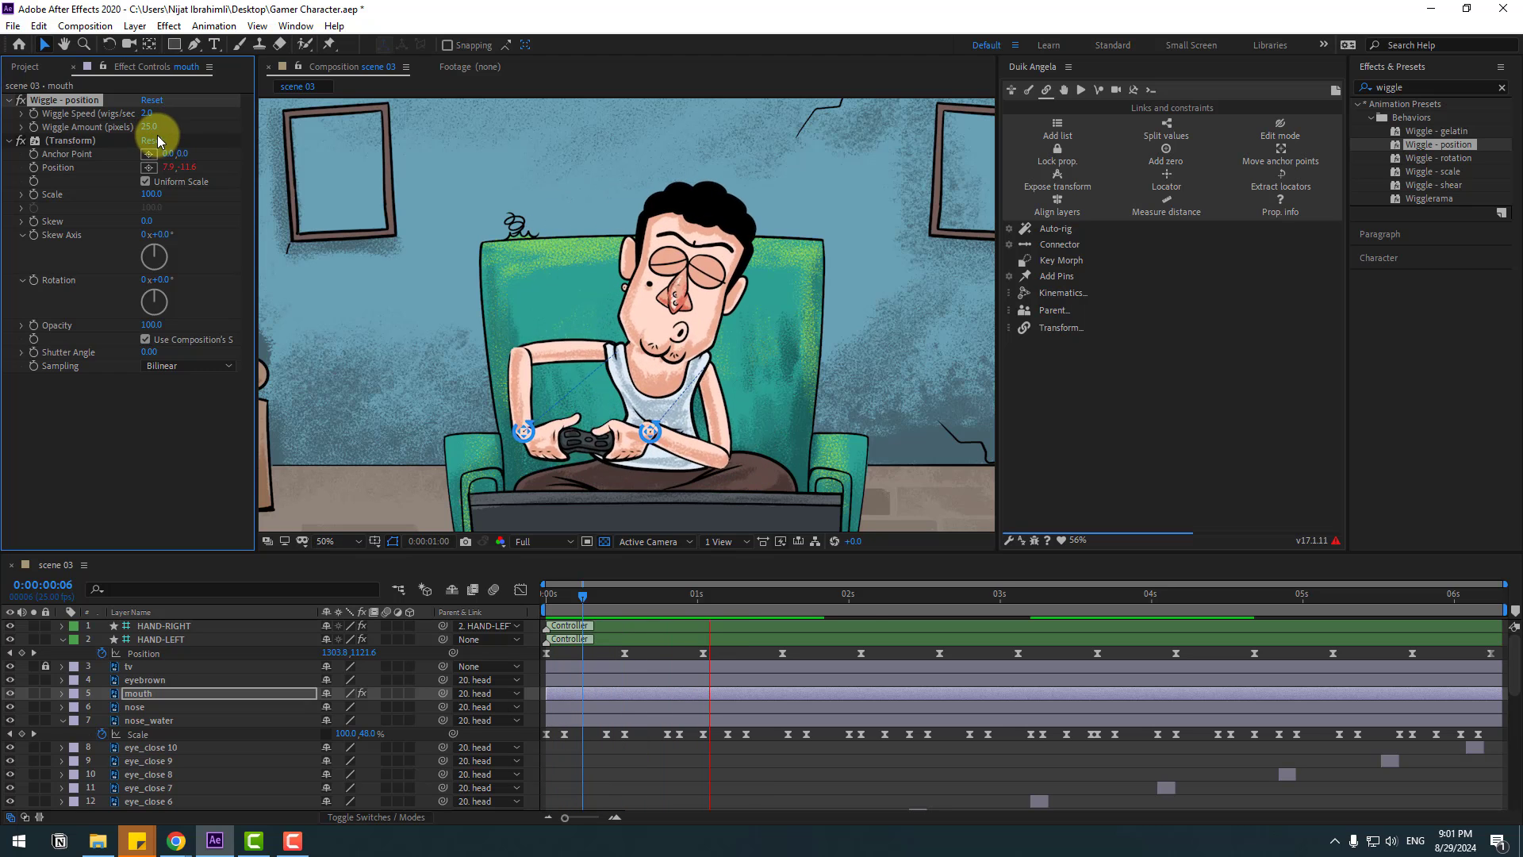
key("comma")
key("comma")
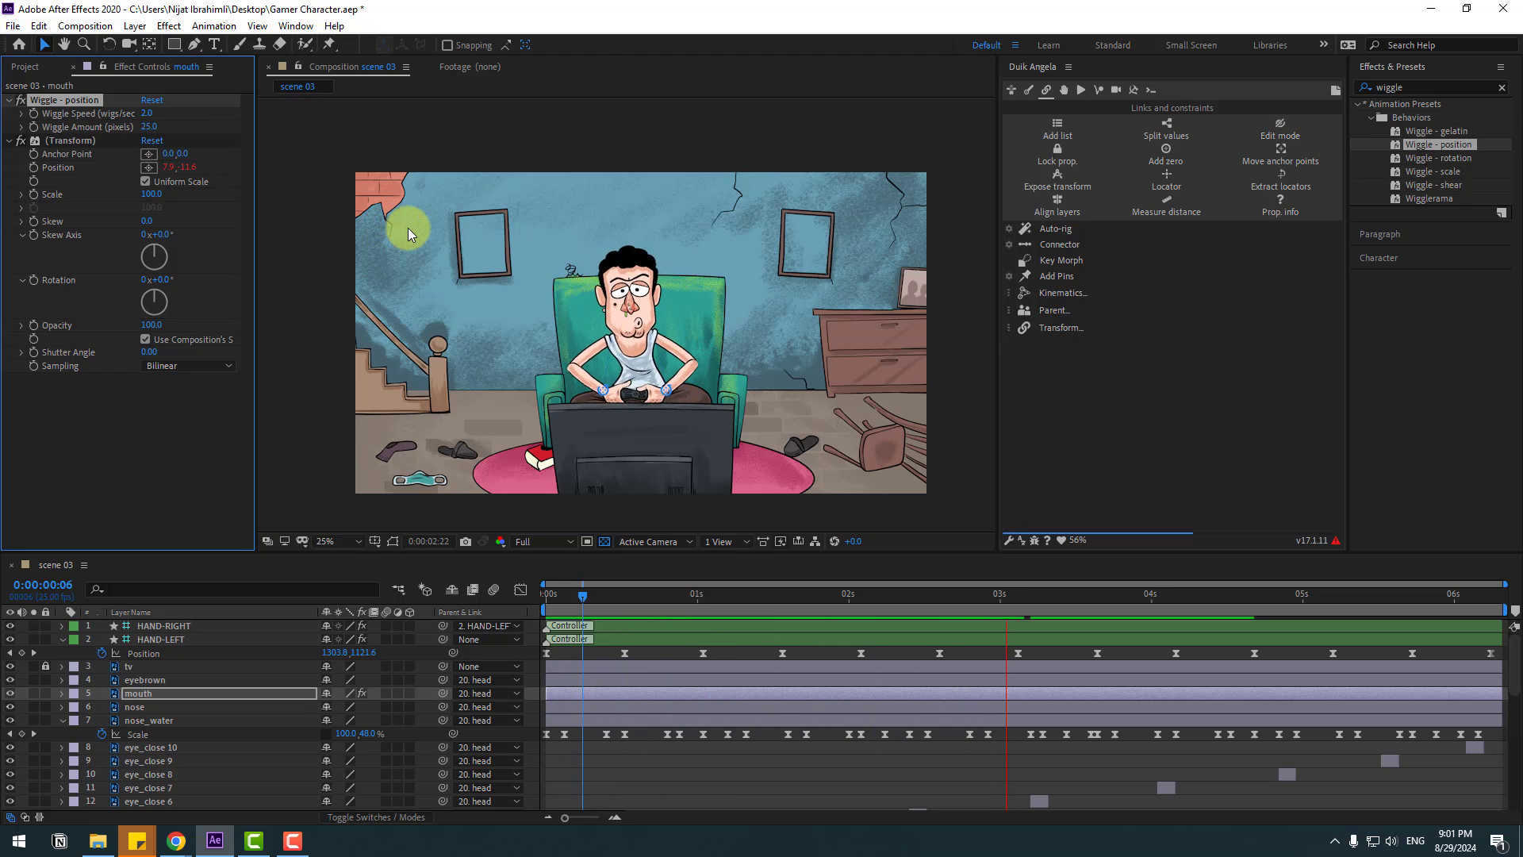
key("shift+slash")
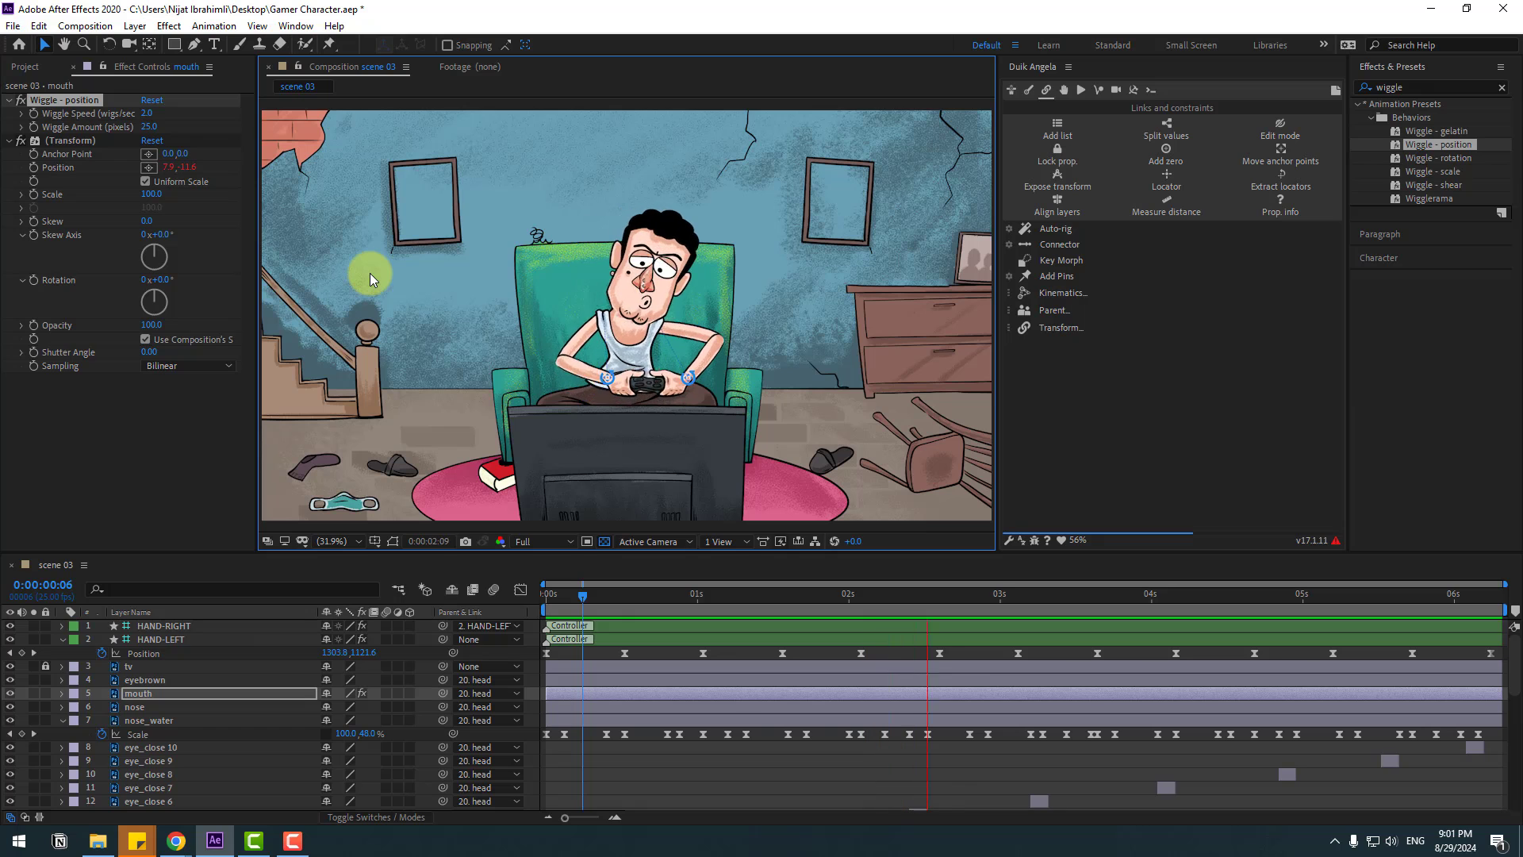